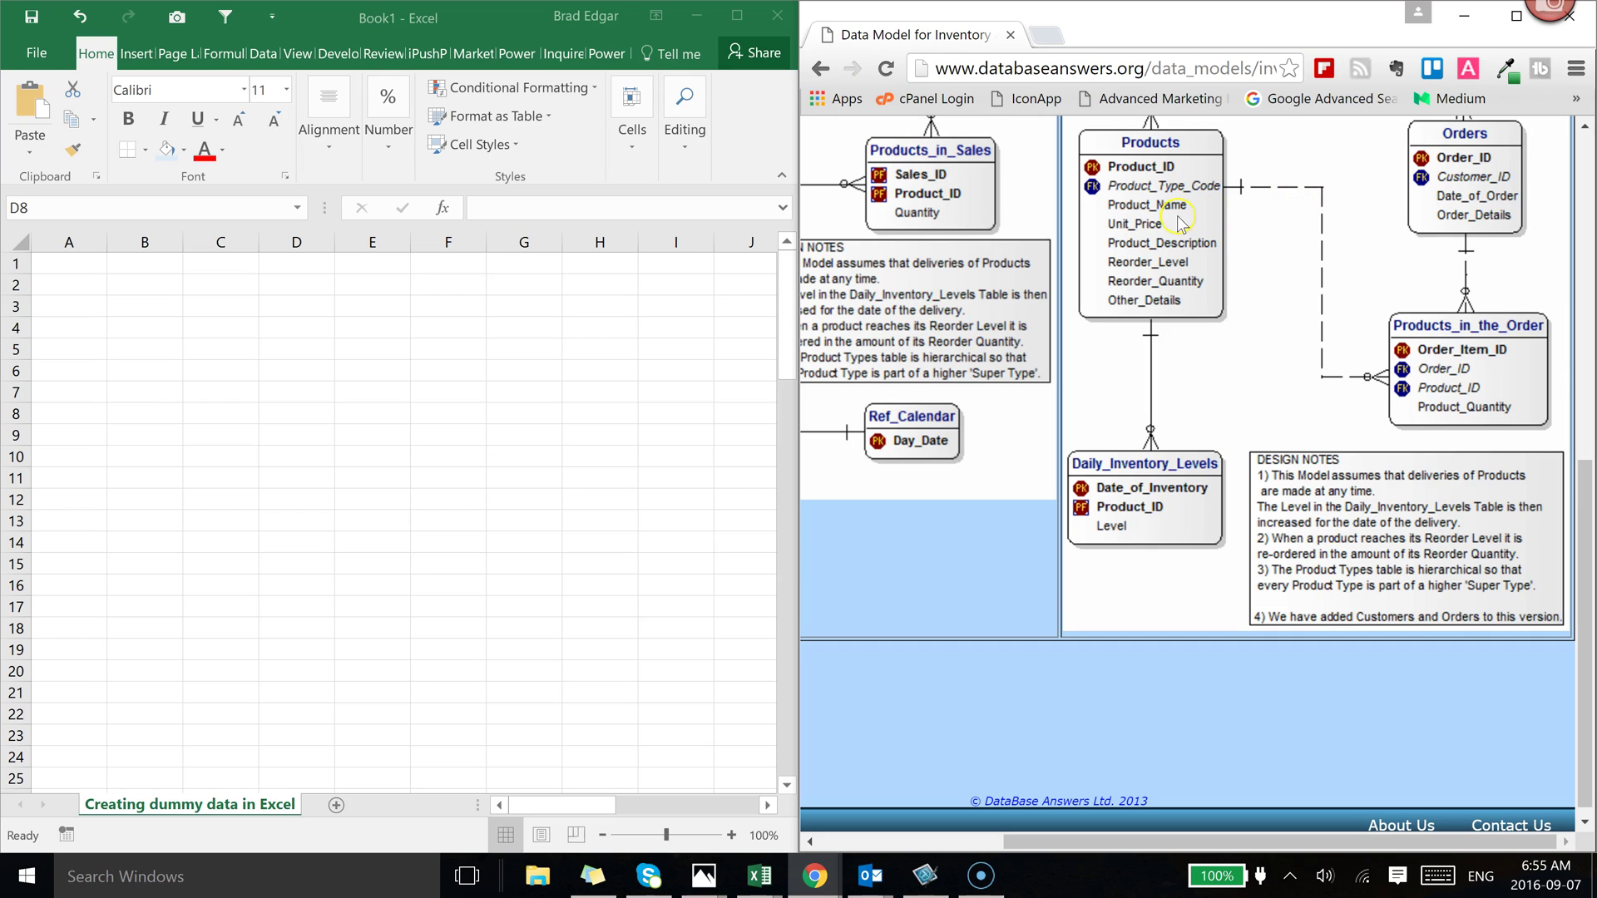
Enter the headers Product ID, ProductTypeCode and Product Name in A1:C1
scroll(1177, 218, up, 3)
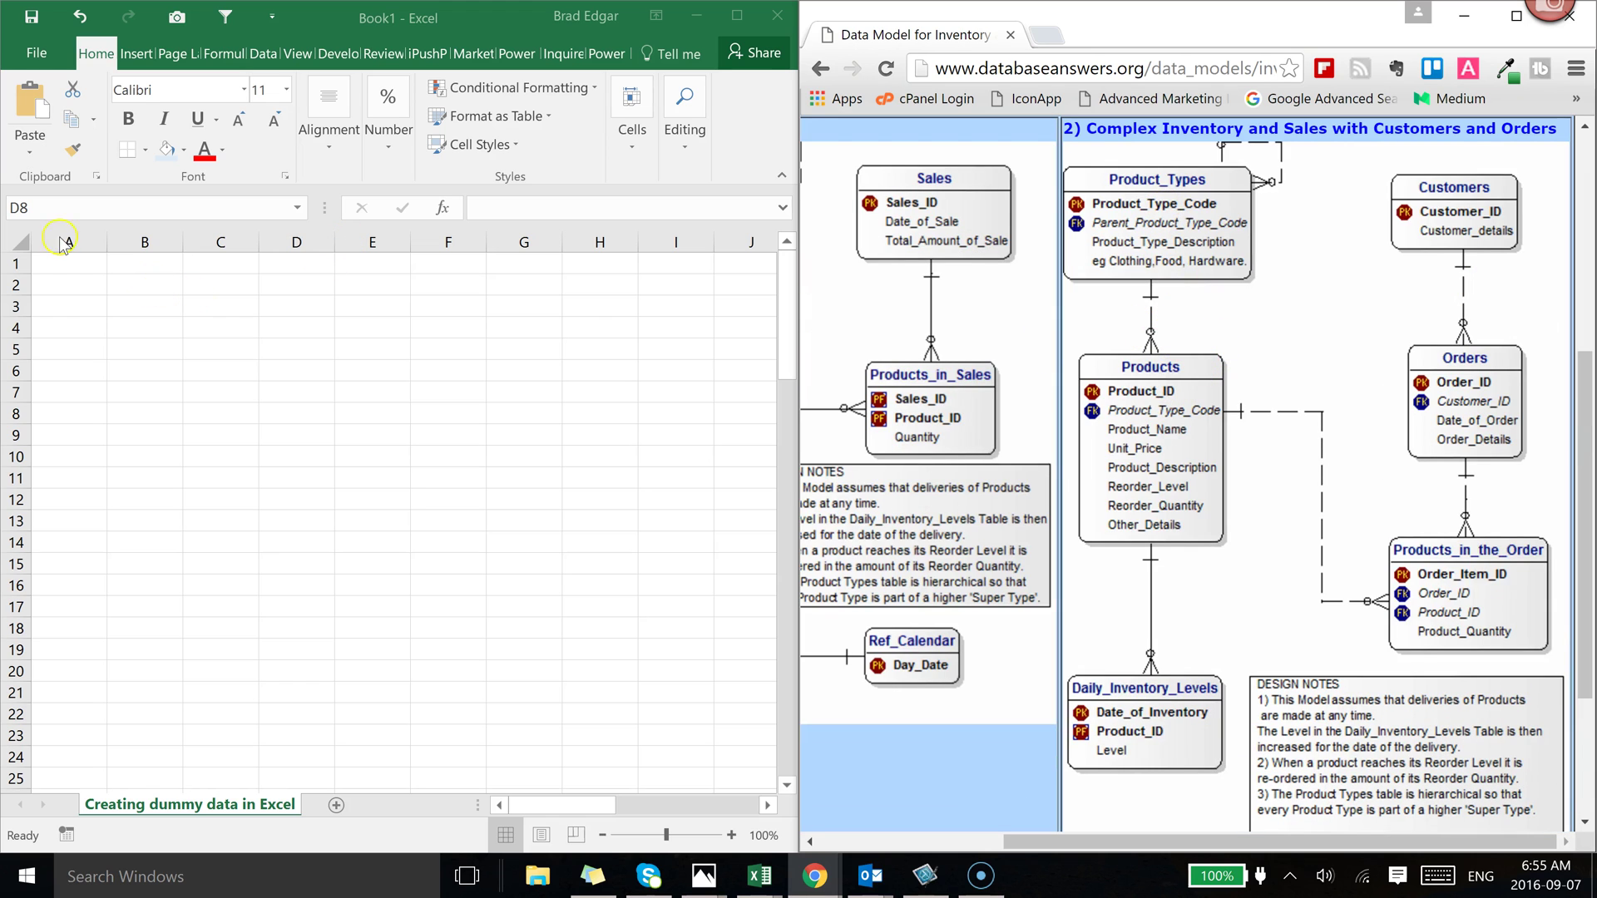
click(55, 262)
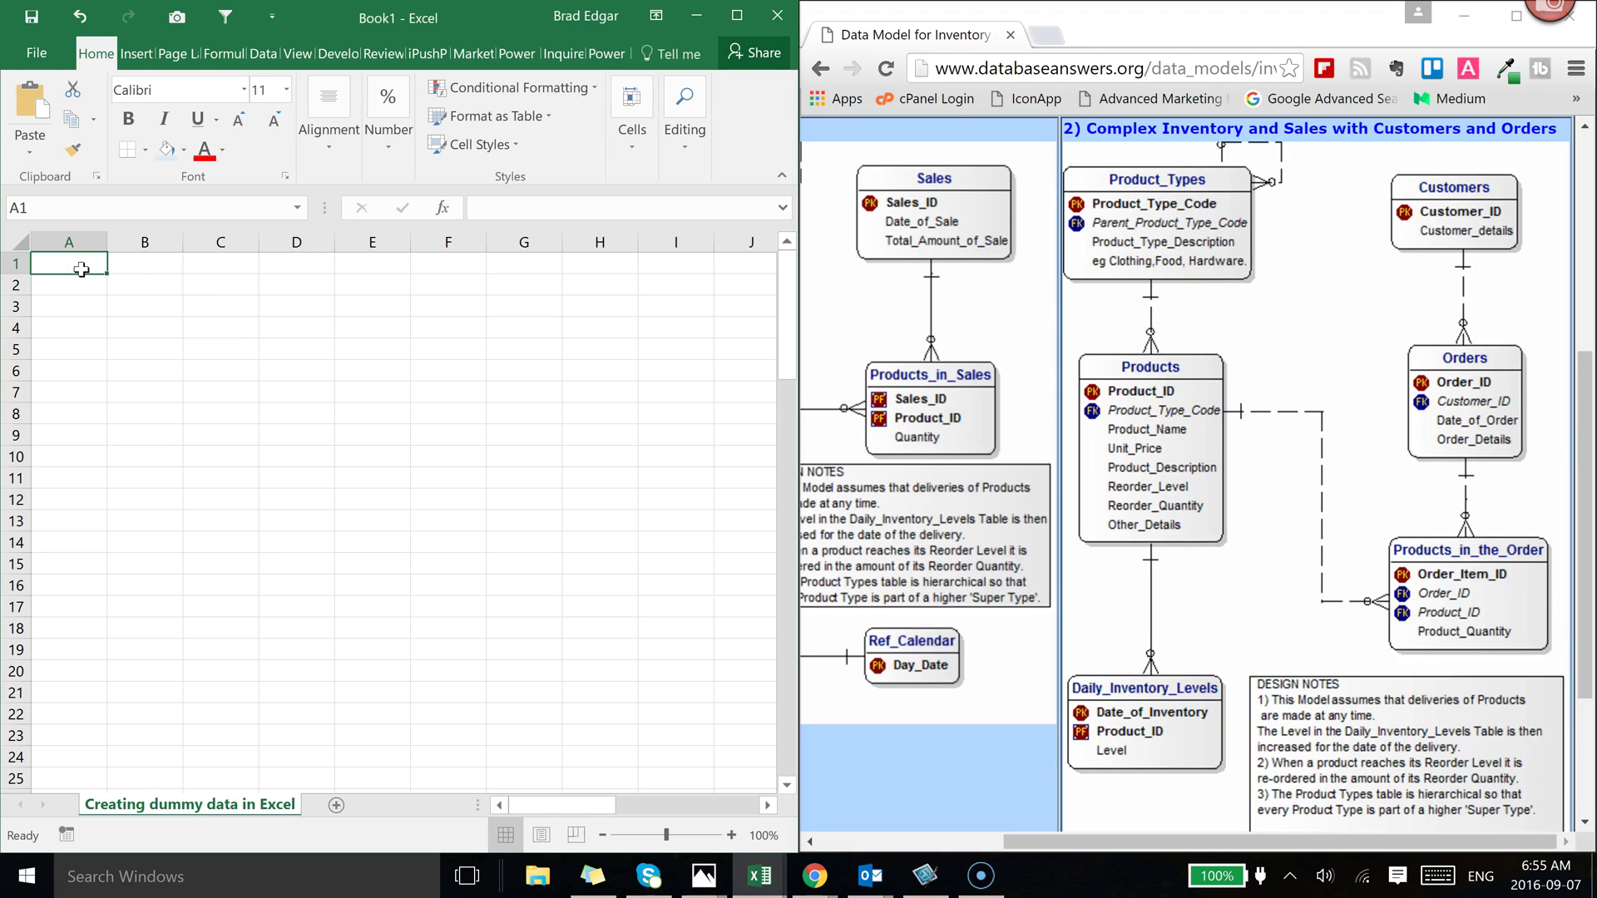
text(Product ID)
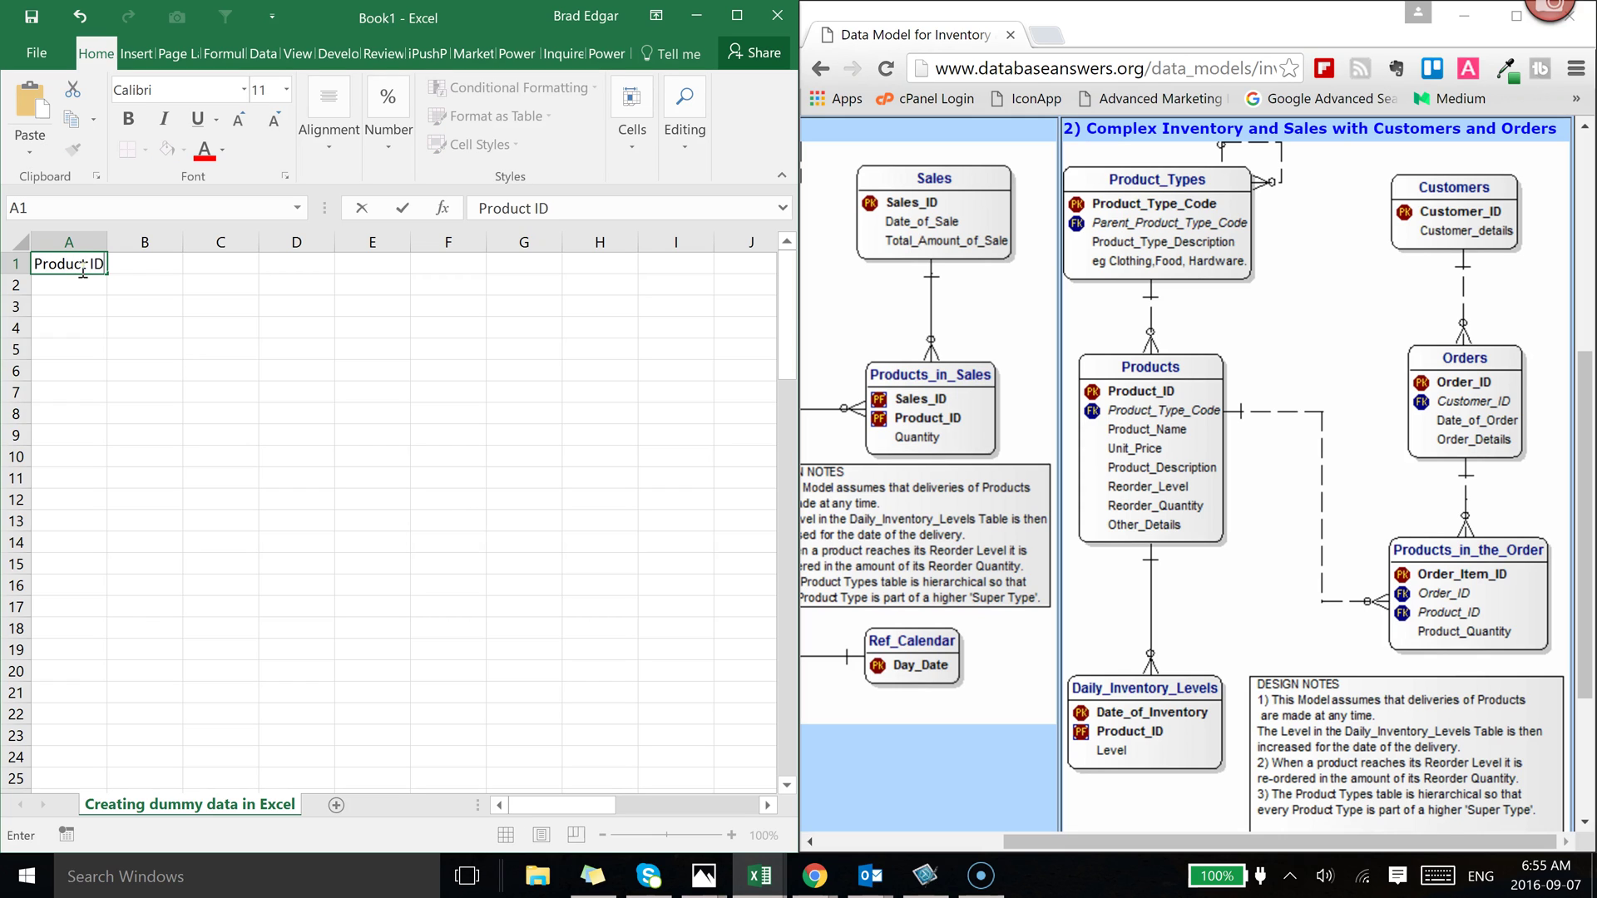
key(Tab)
text(Pr)
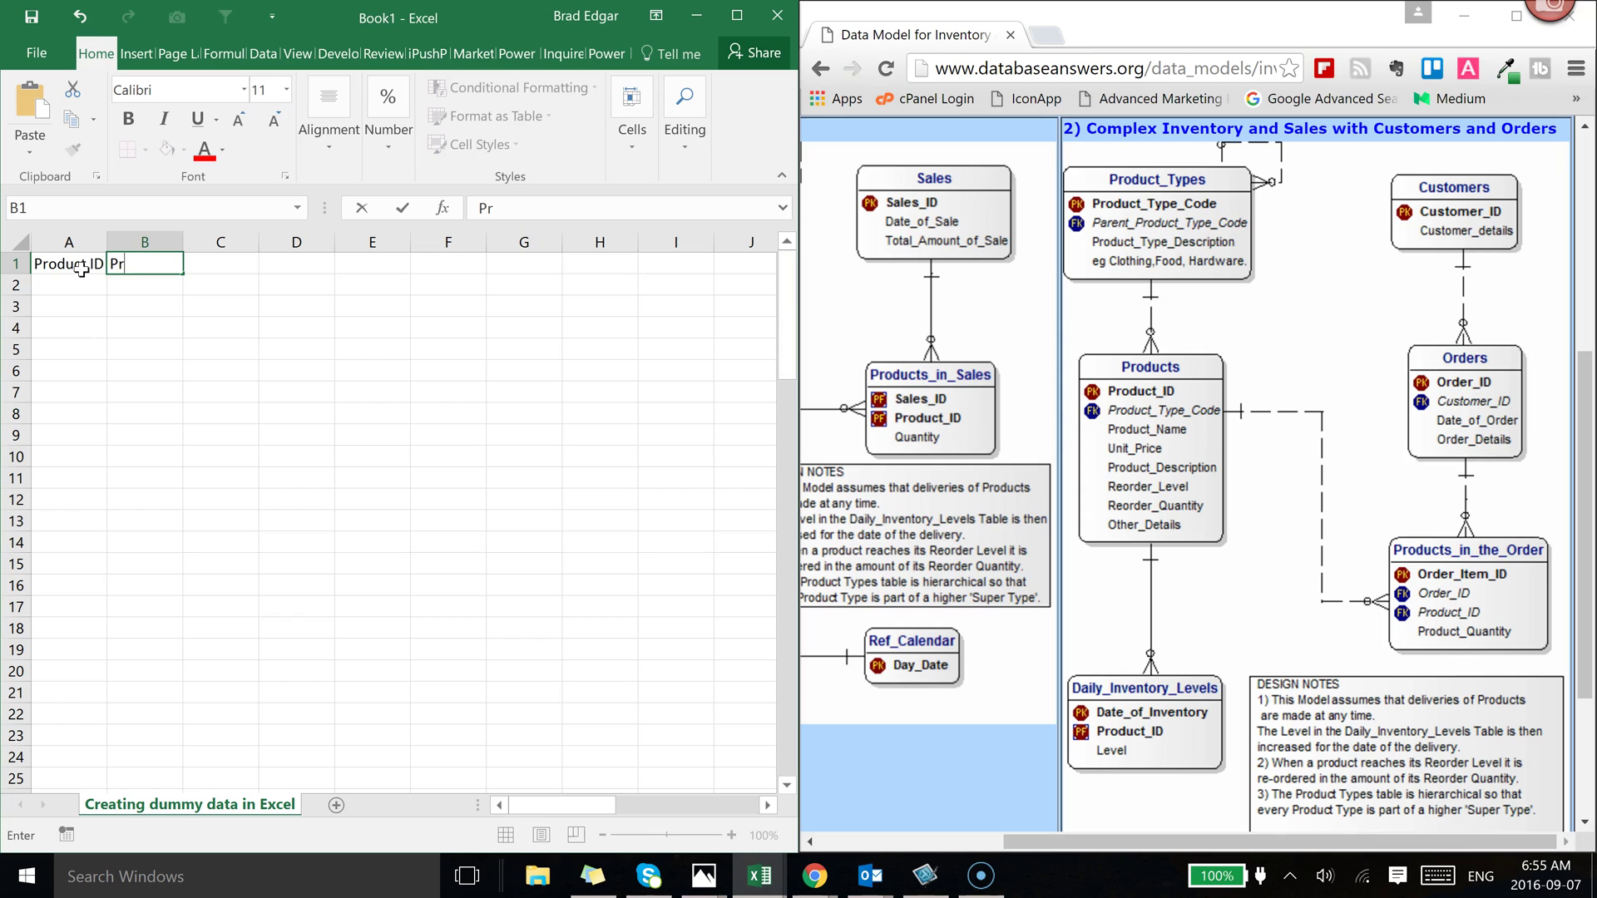
text(oductTypeCode)
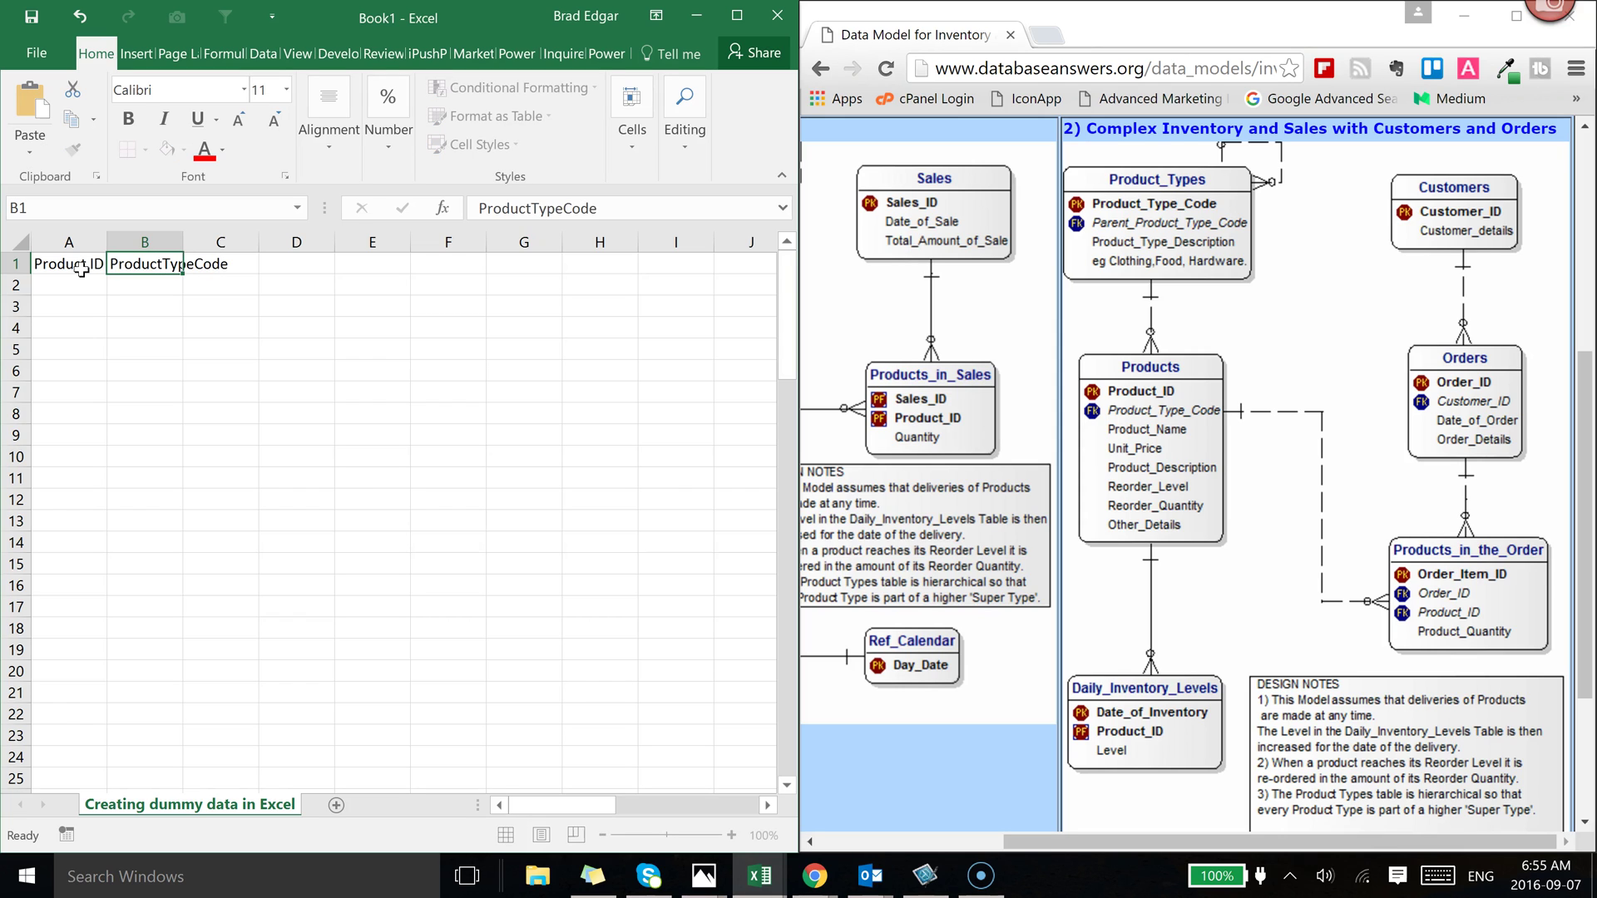
key(Tab)
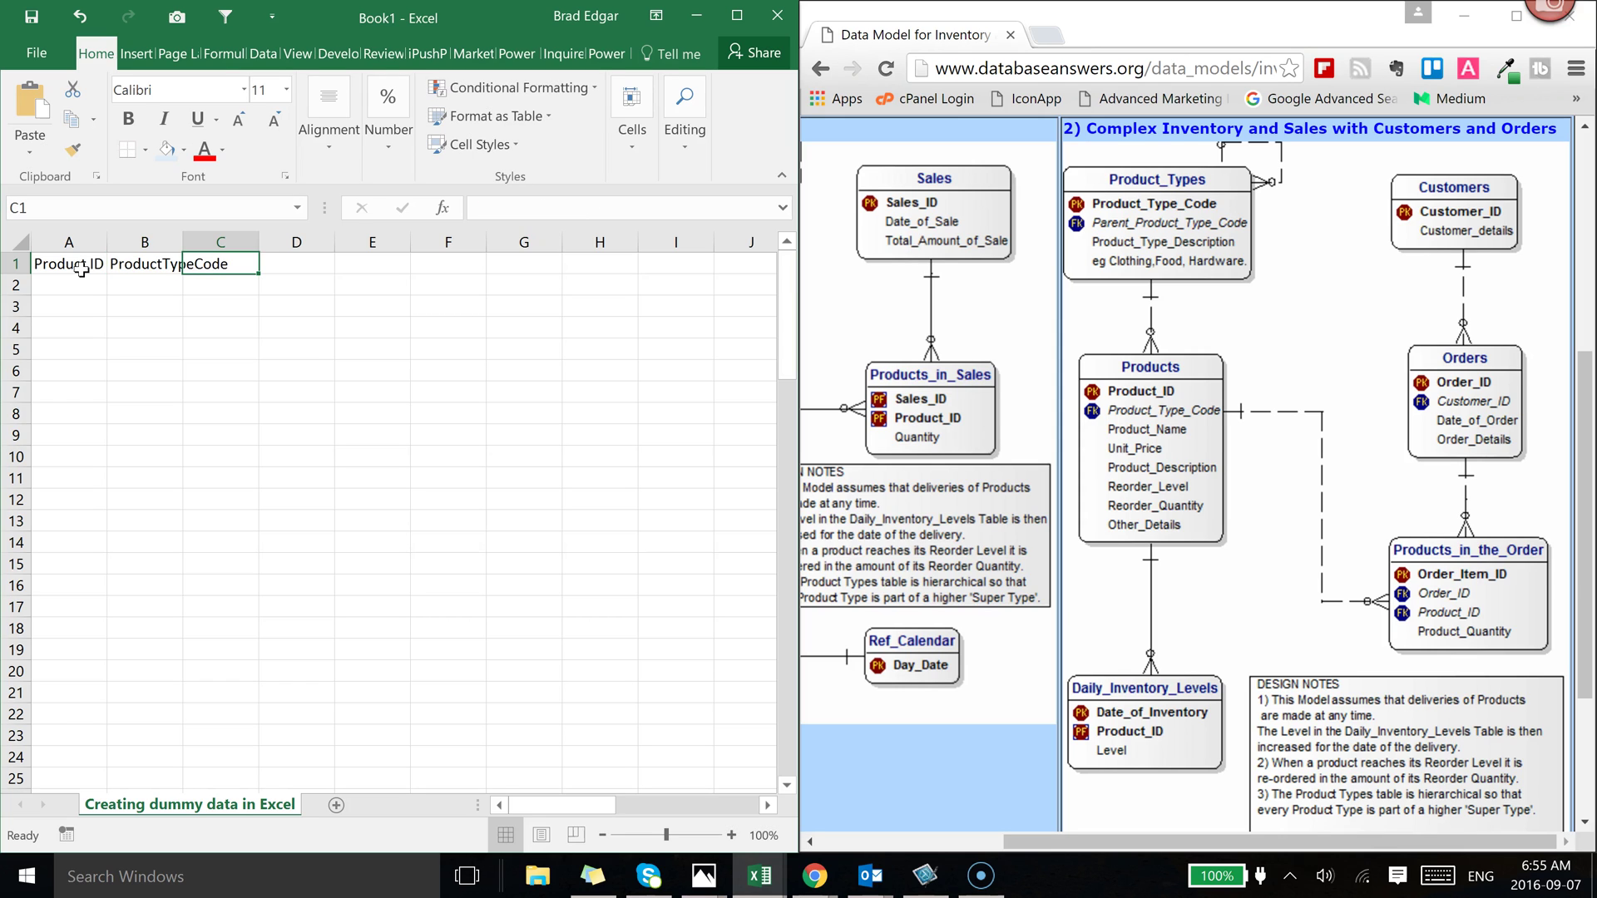
text(Po)
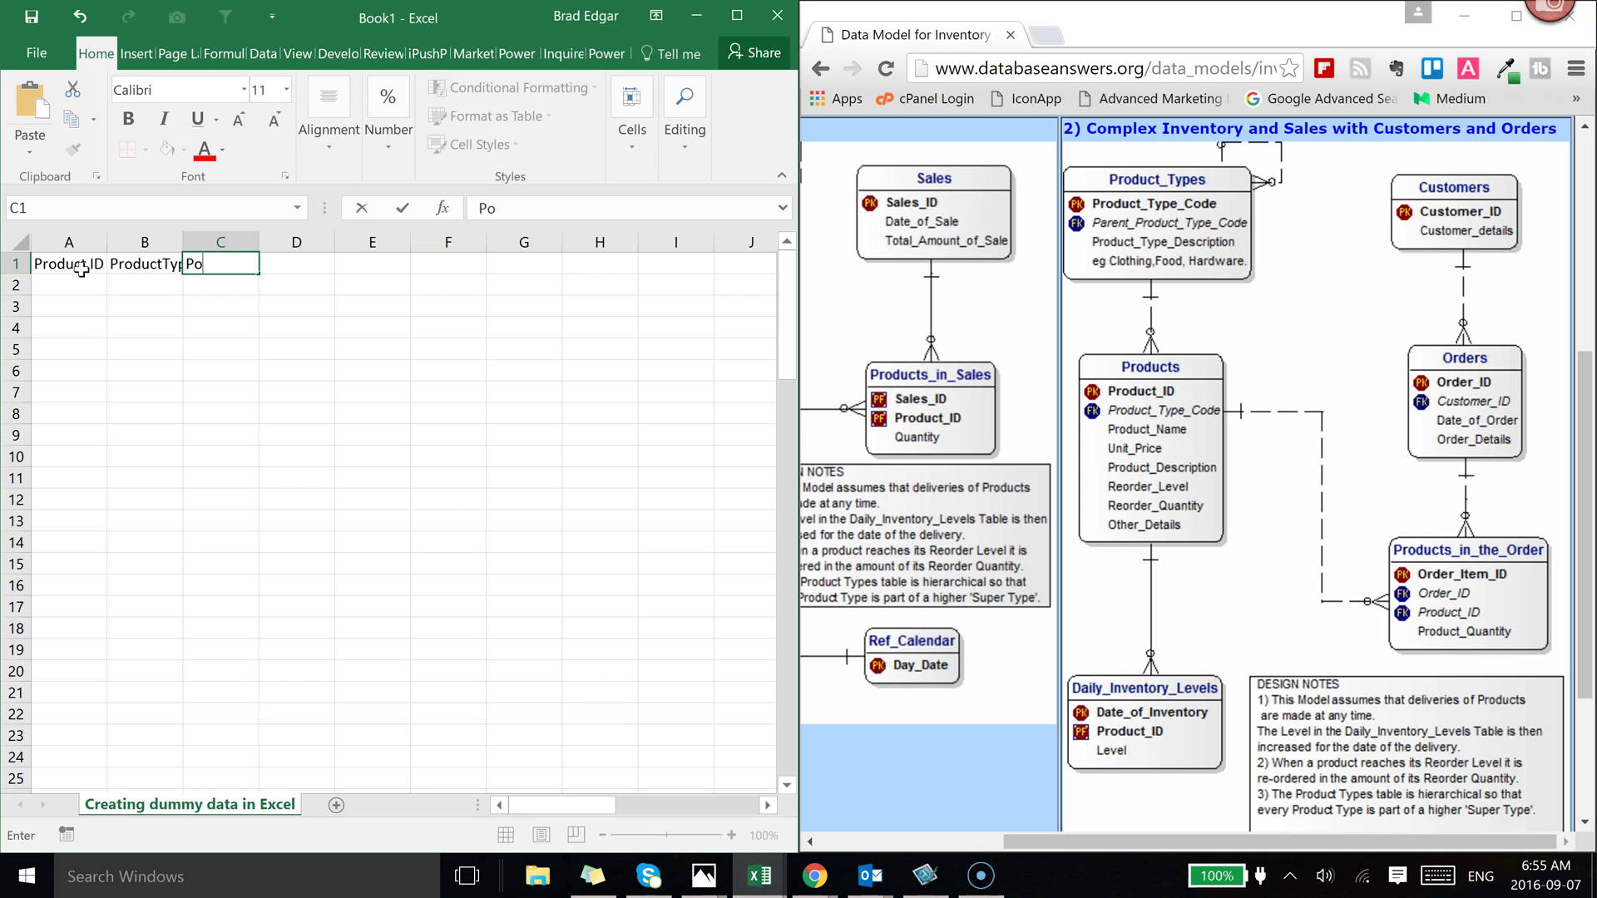
text(rduct Name)
key(Tab)
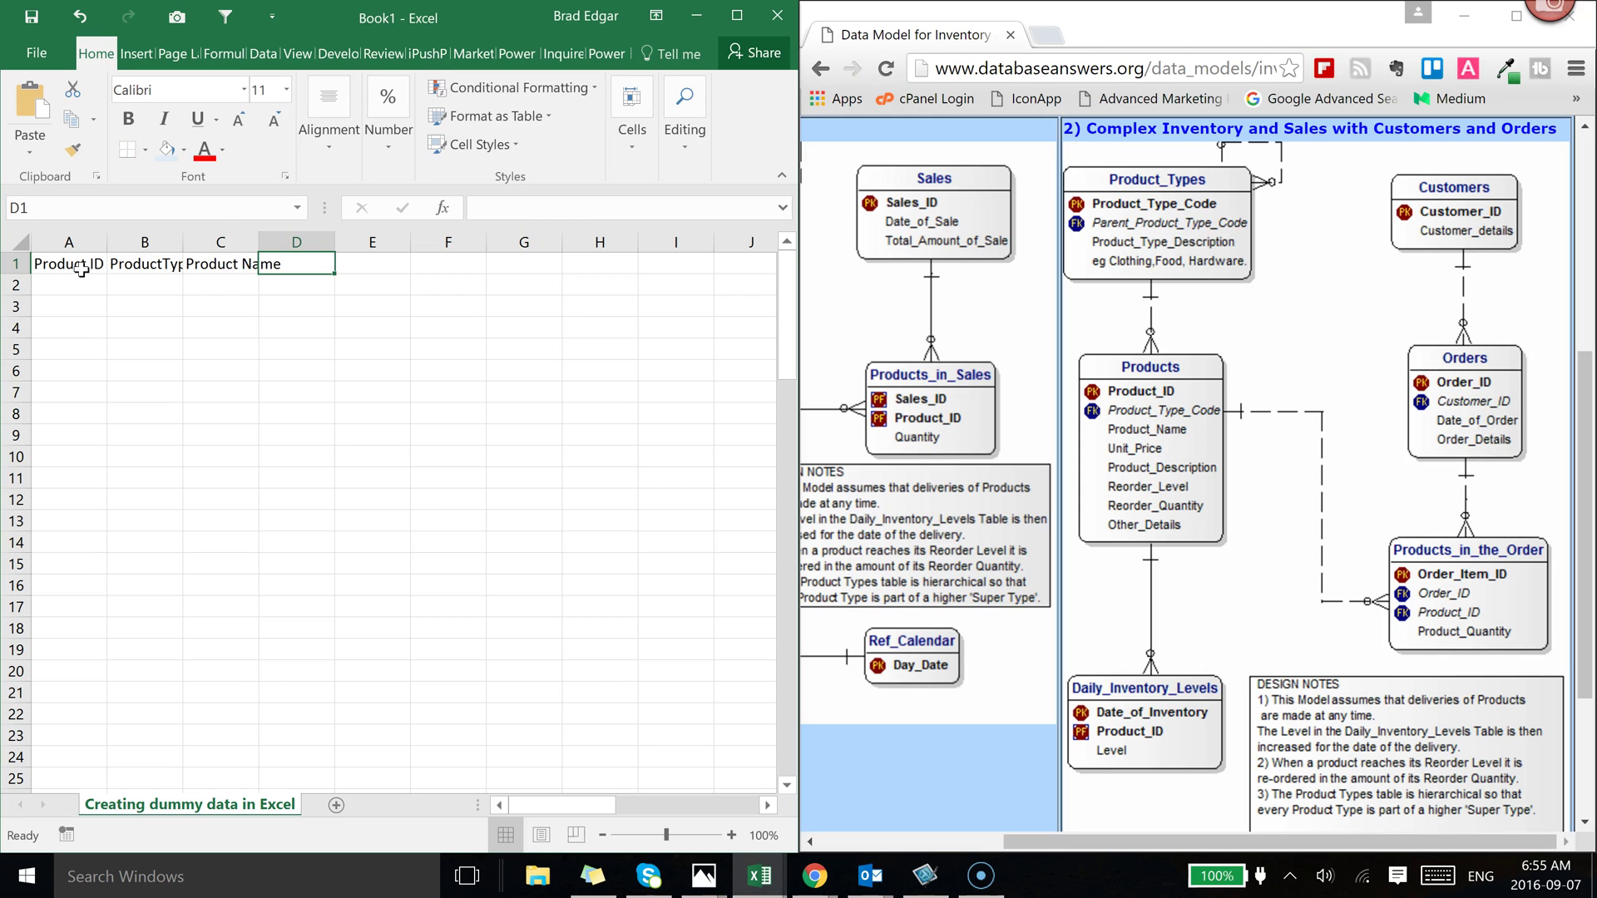
Correct the mistyped text in D1 to the header 'Product Description'
text(P)
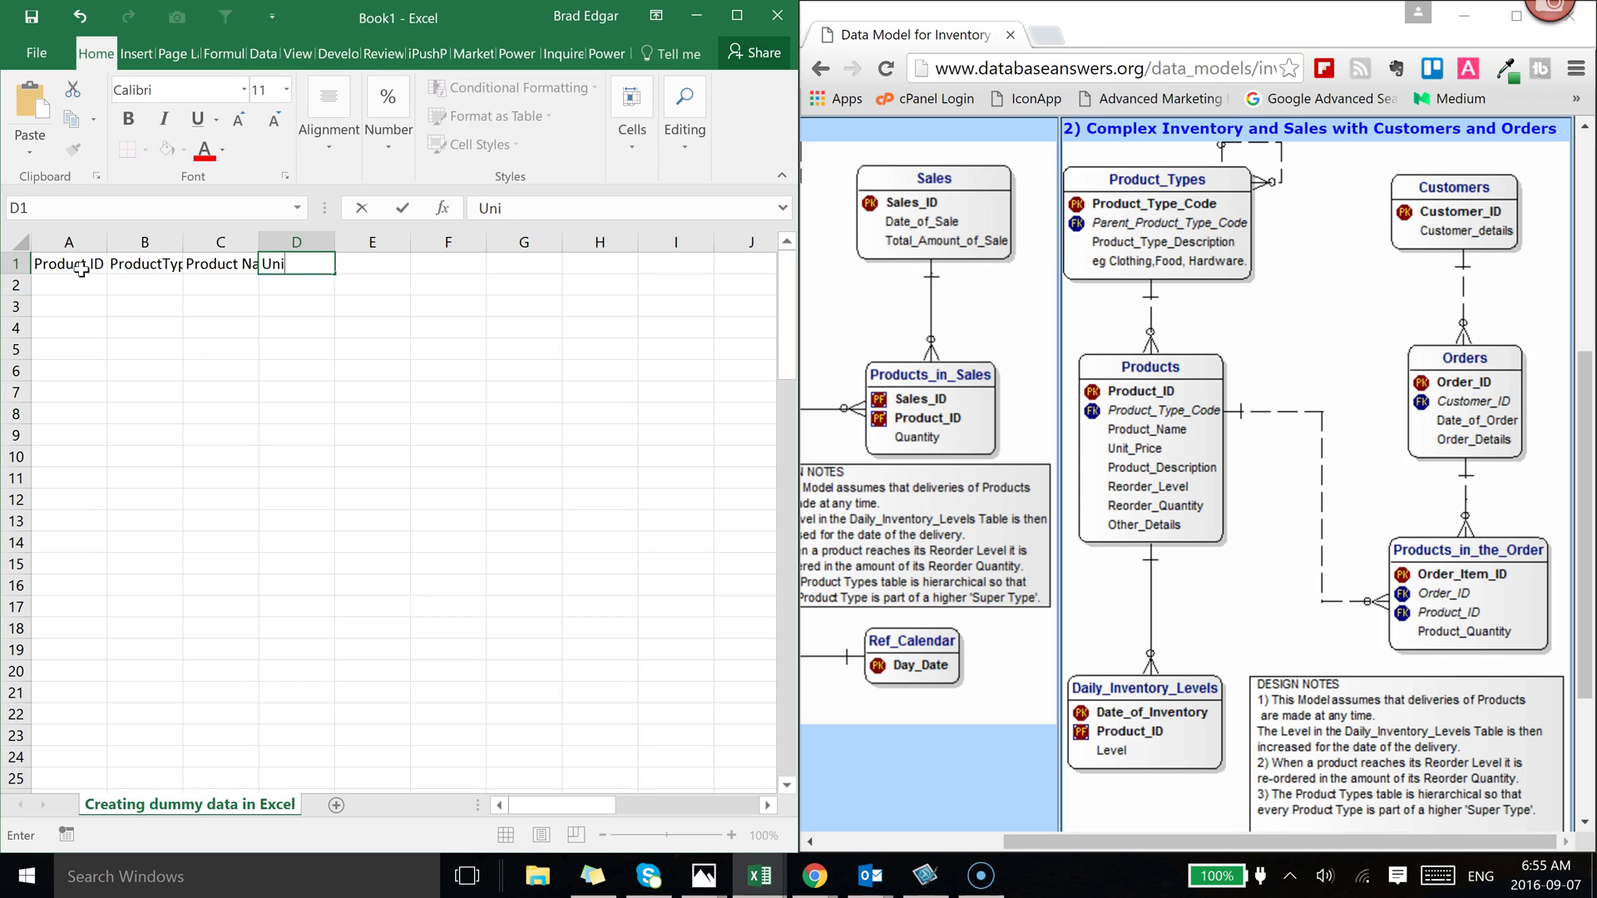
text(nit Price)
key(BackSpace)
key(BackSpace)
key(BackSpace)
key(BackSpace)
key(BackSpace)
key(BackSpace)
key(BackSpace)
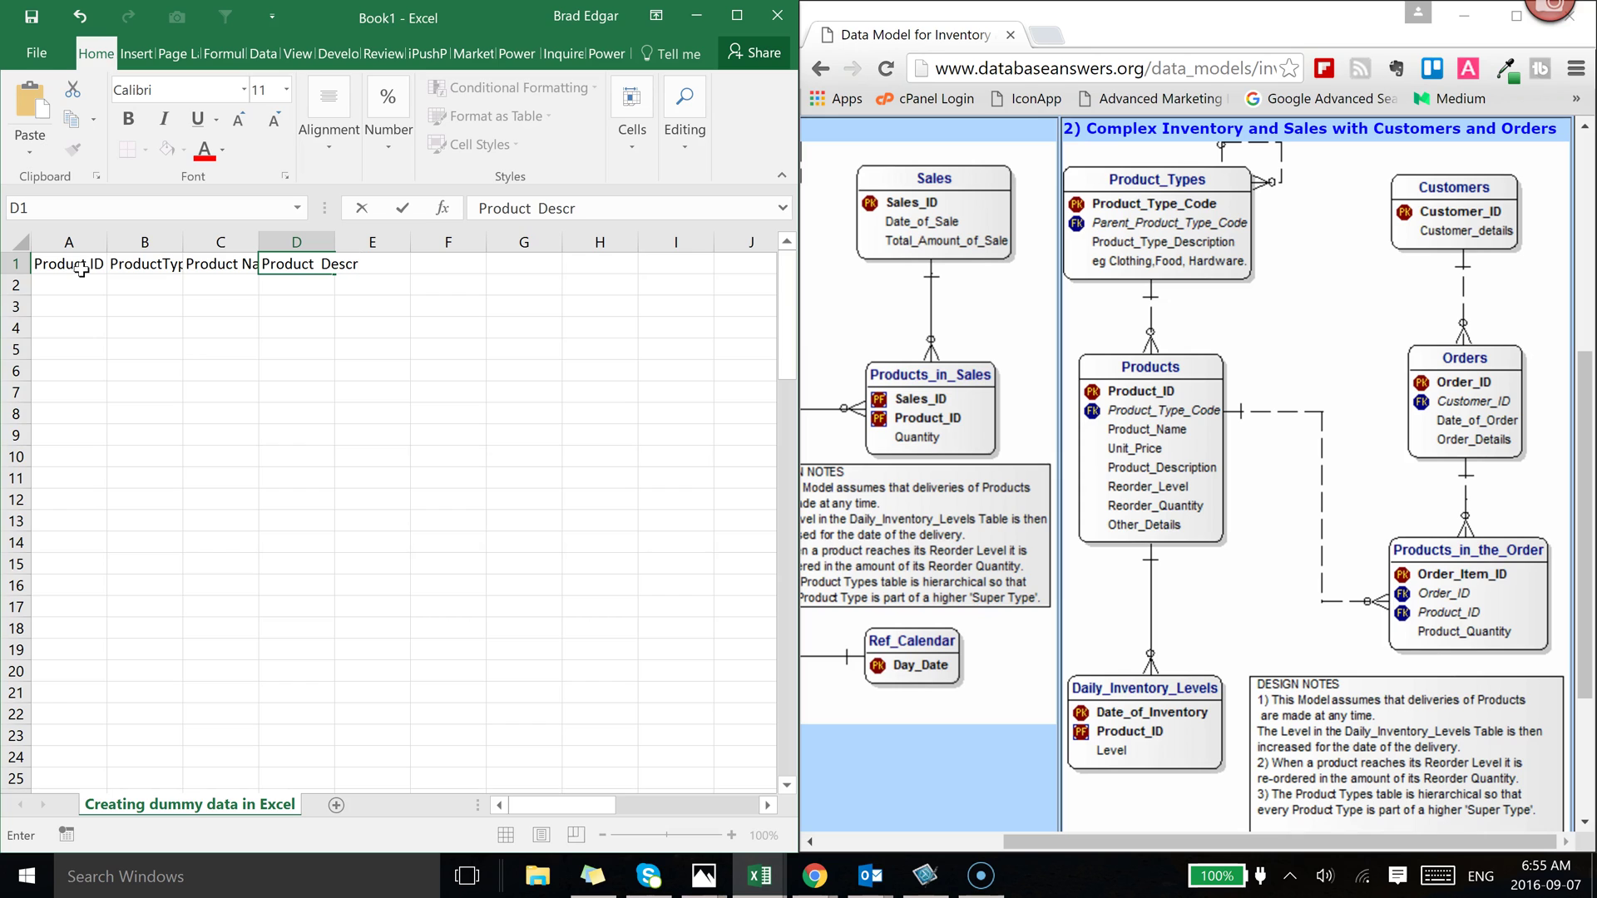
key(BackSpace)
text(iption)
key(Tab)
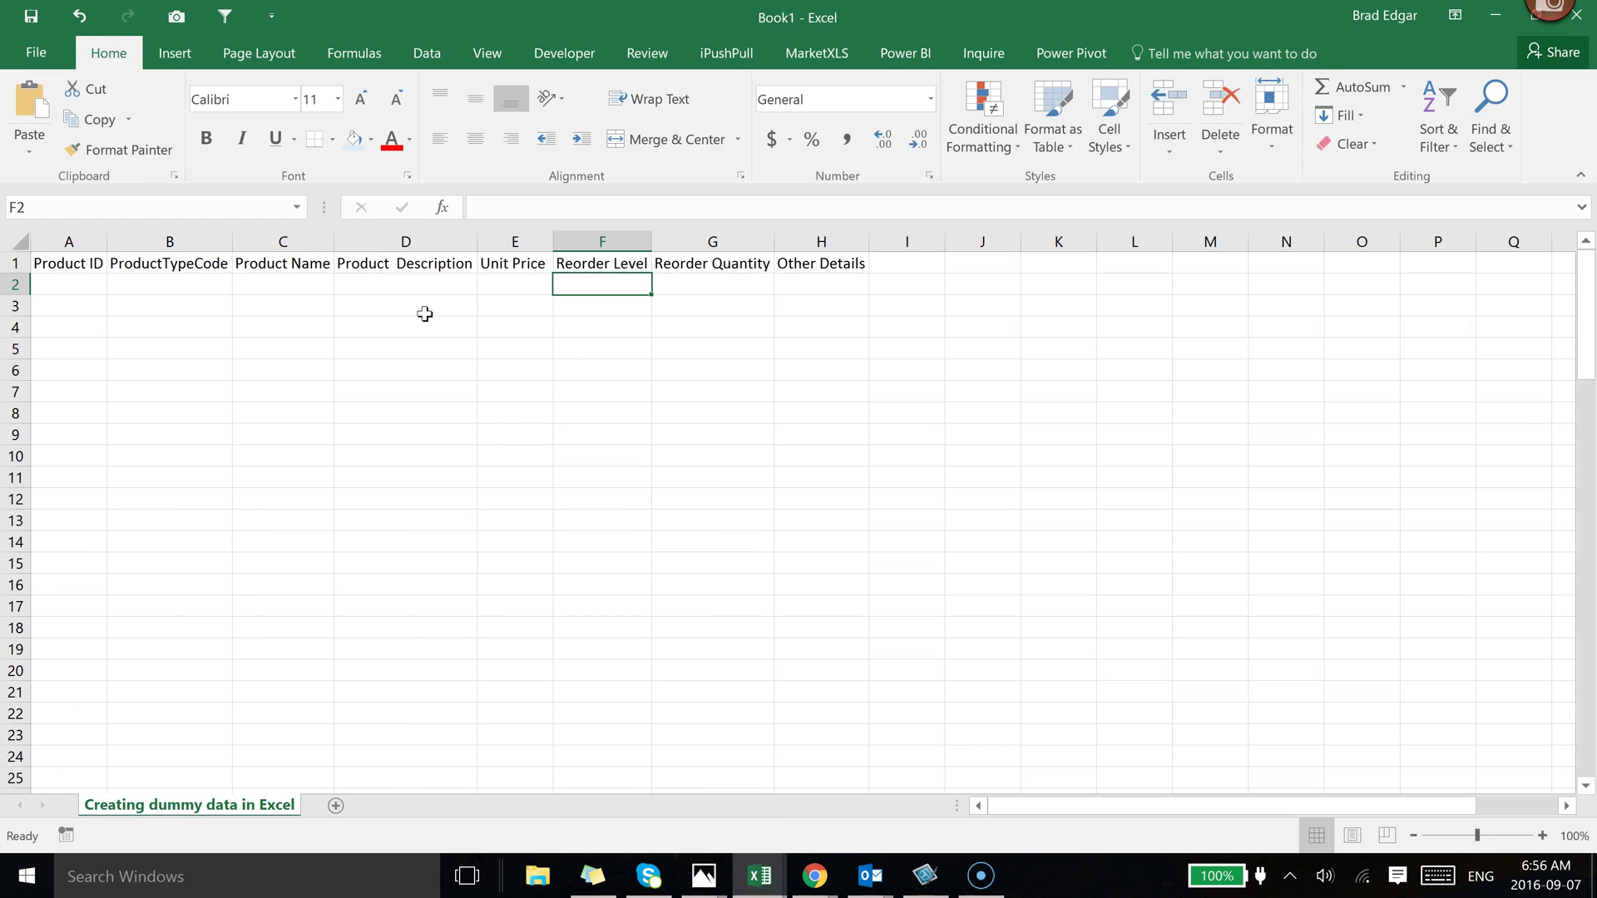
Convert the header row into a table with 'My table has headers' checked
click(613, 283)
click(86, 288)
click(77, 266)
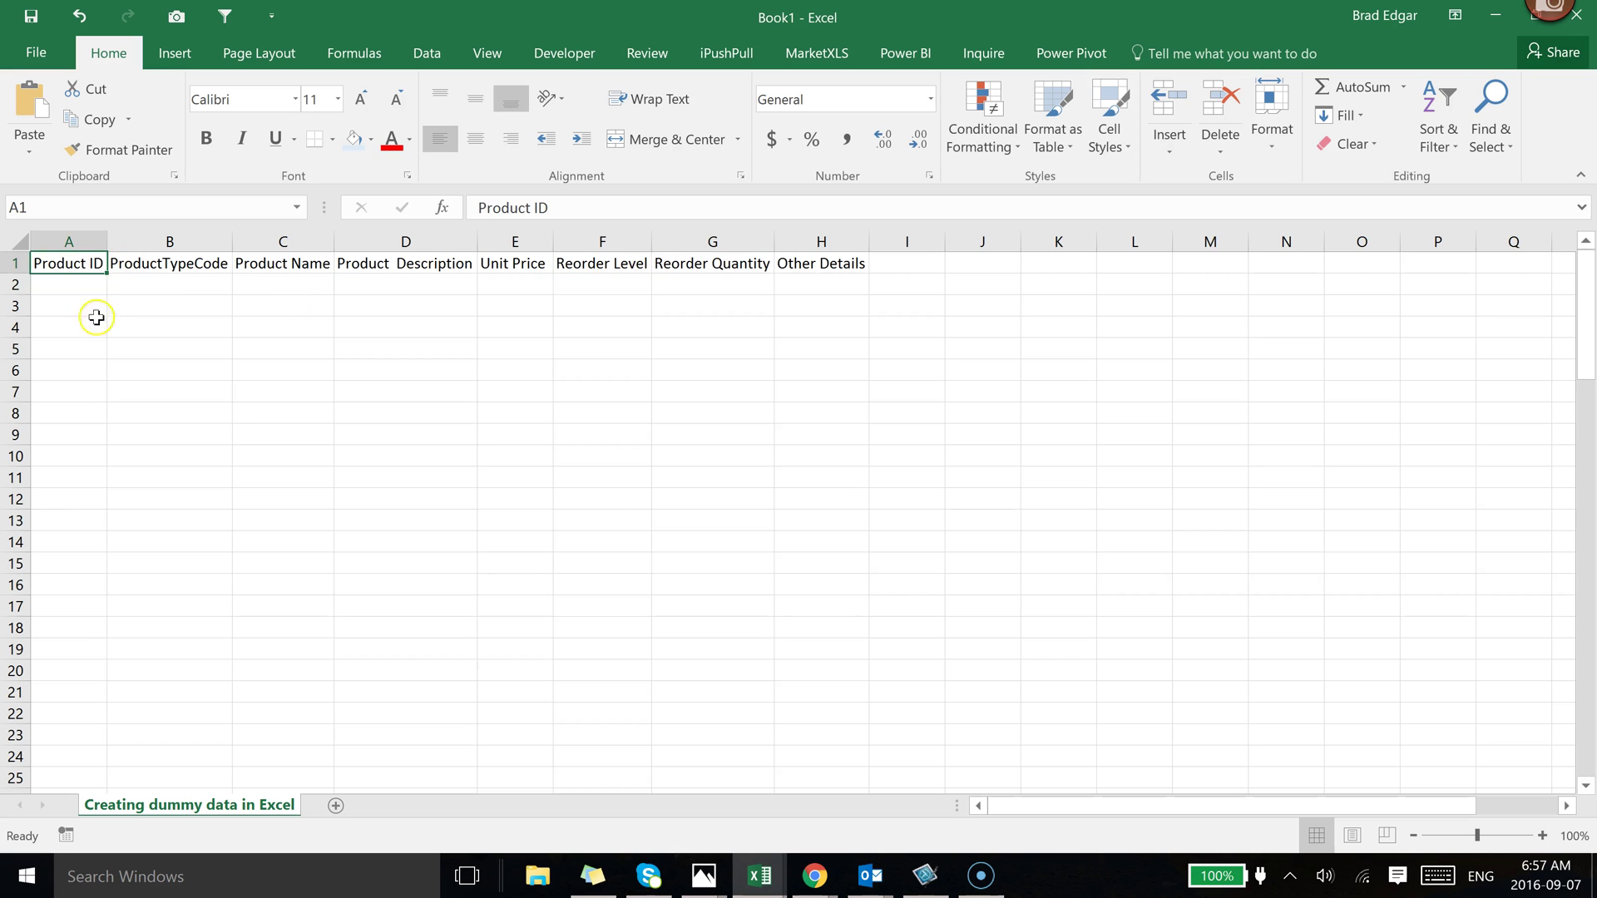
key(ctrl+t)
click(786, 418)
click(882, 455)
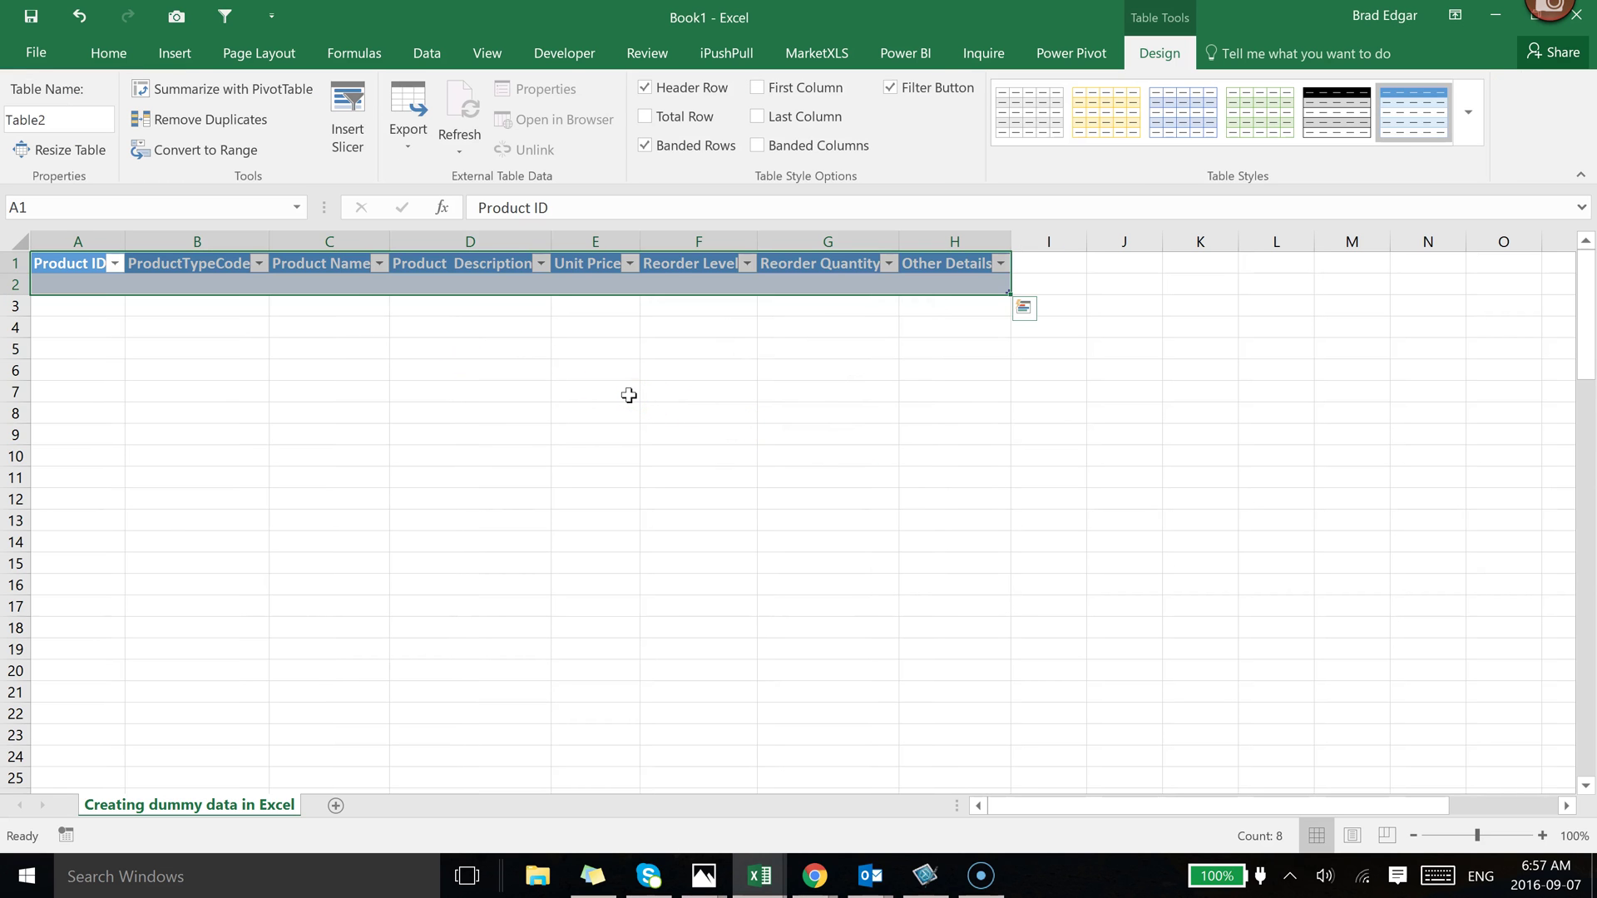
Apply a blue style from the Table Styles gallery to the table
click(624, 310)
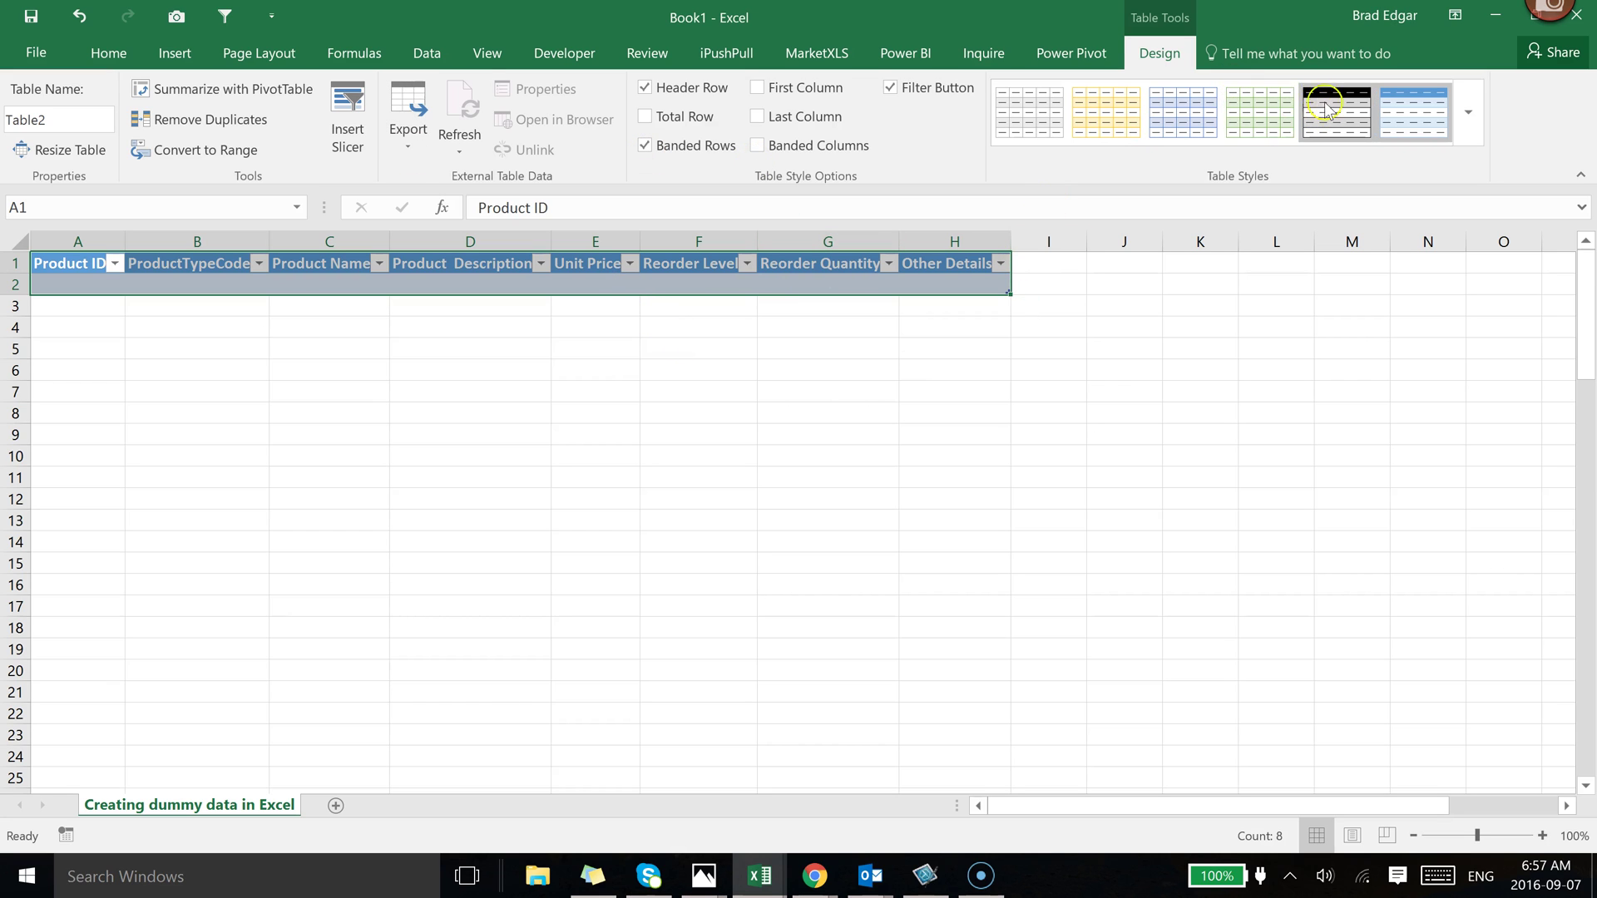
click(1474, 112)
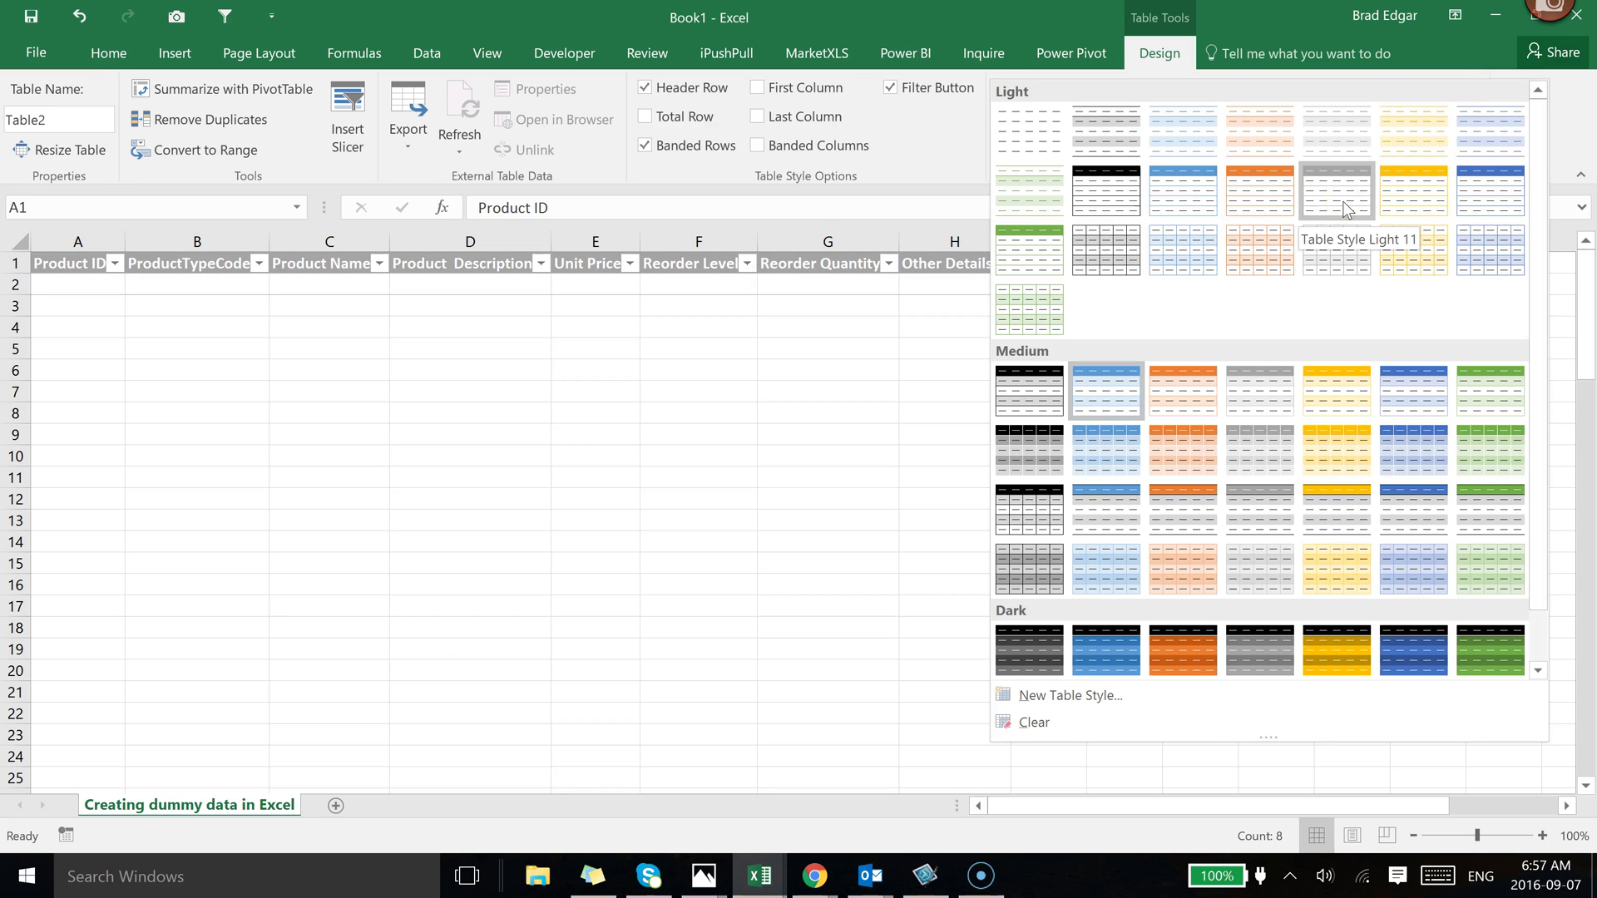
click(1464, 198)
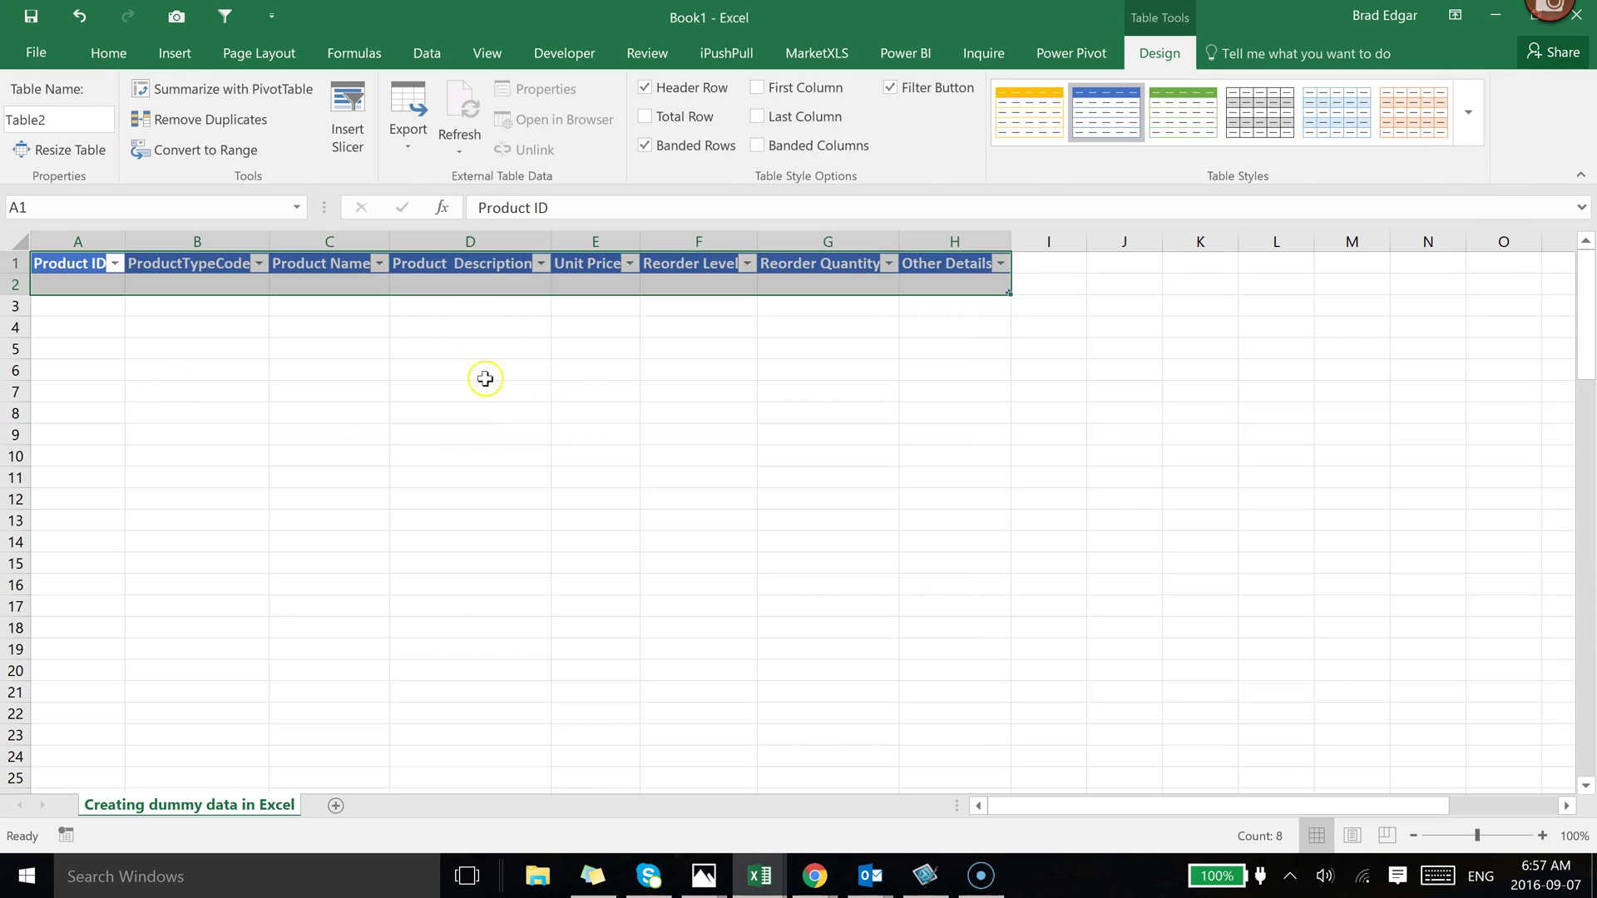
Hide the worksheet gridlines from the View tab
click(555, 389)
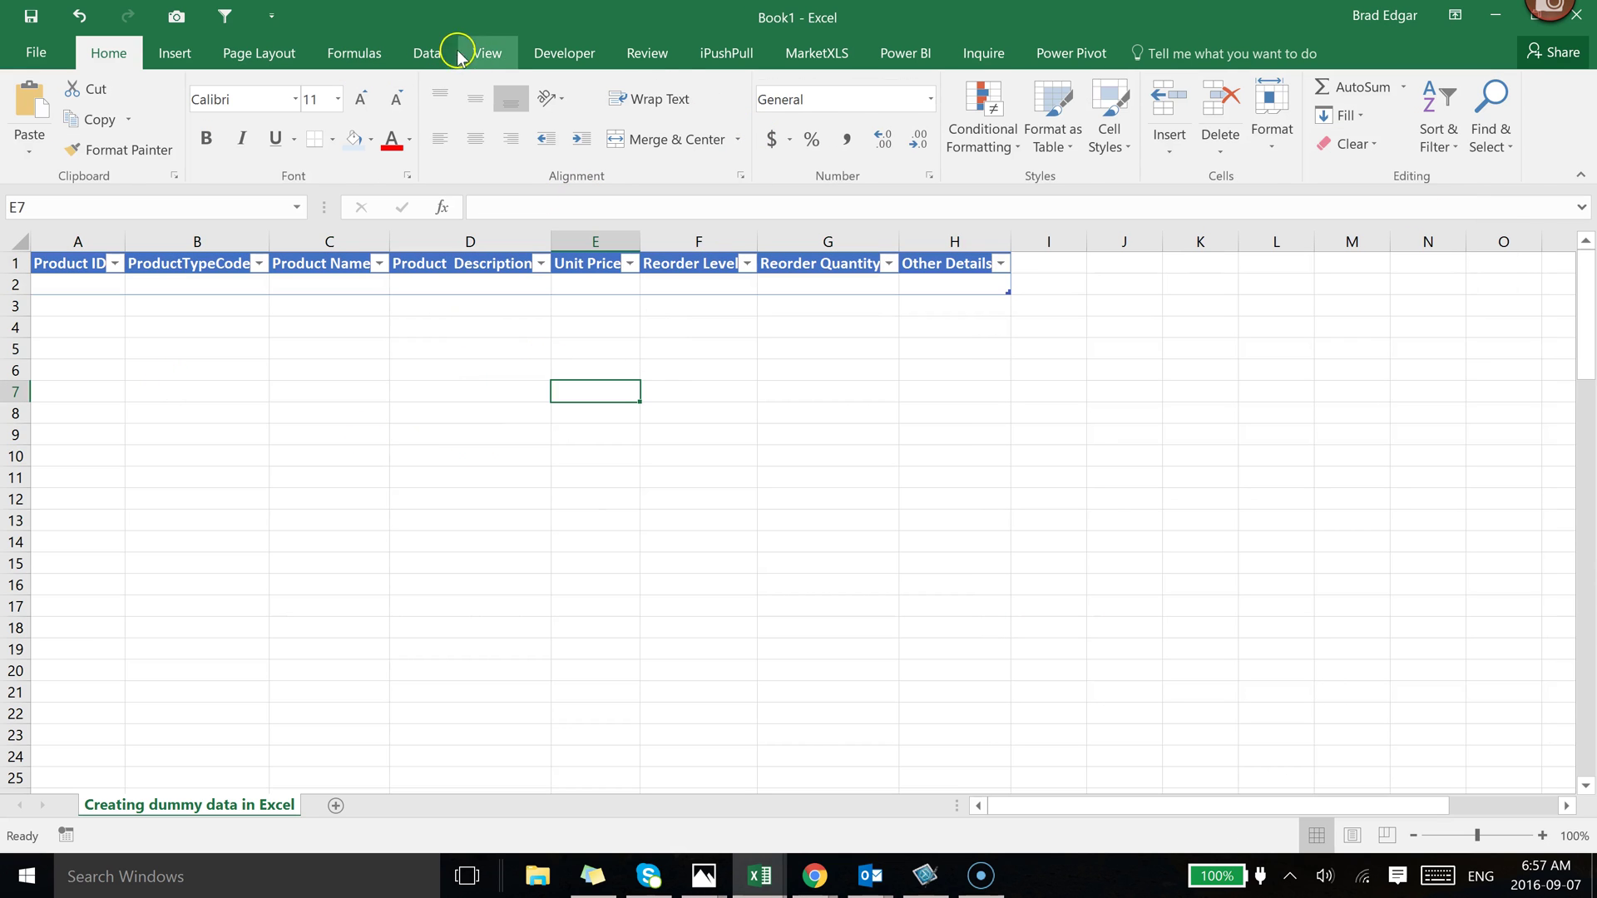
click(487, 52)
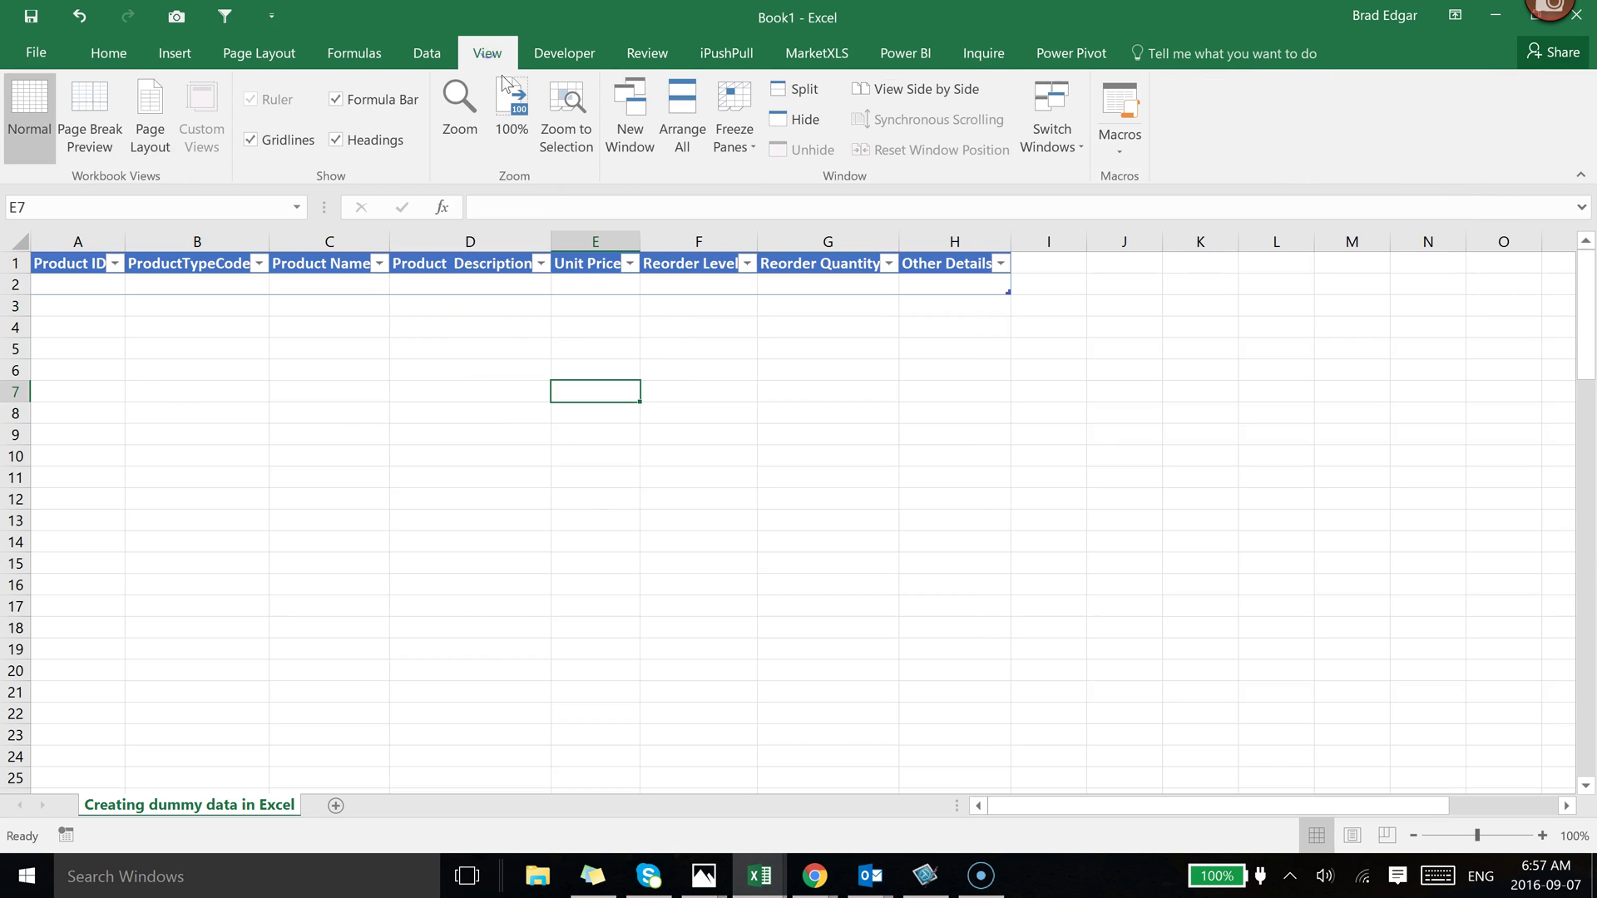
click(251, 140)
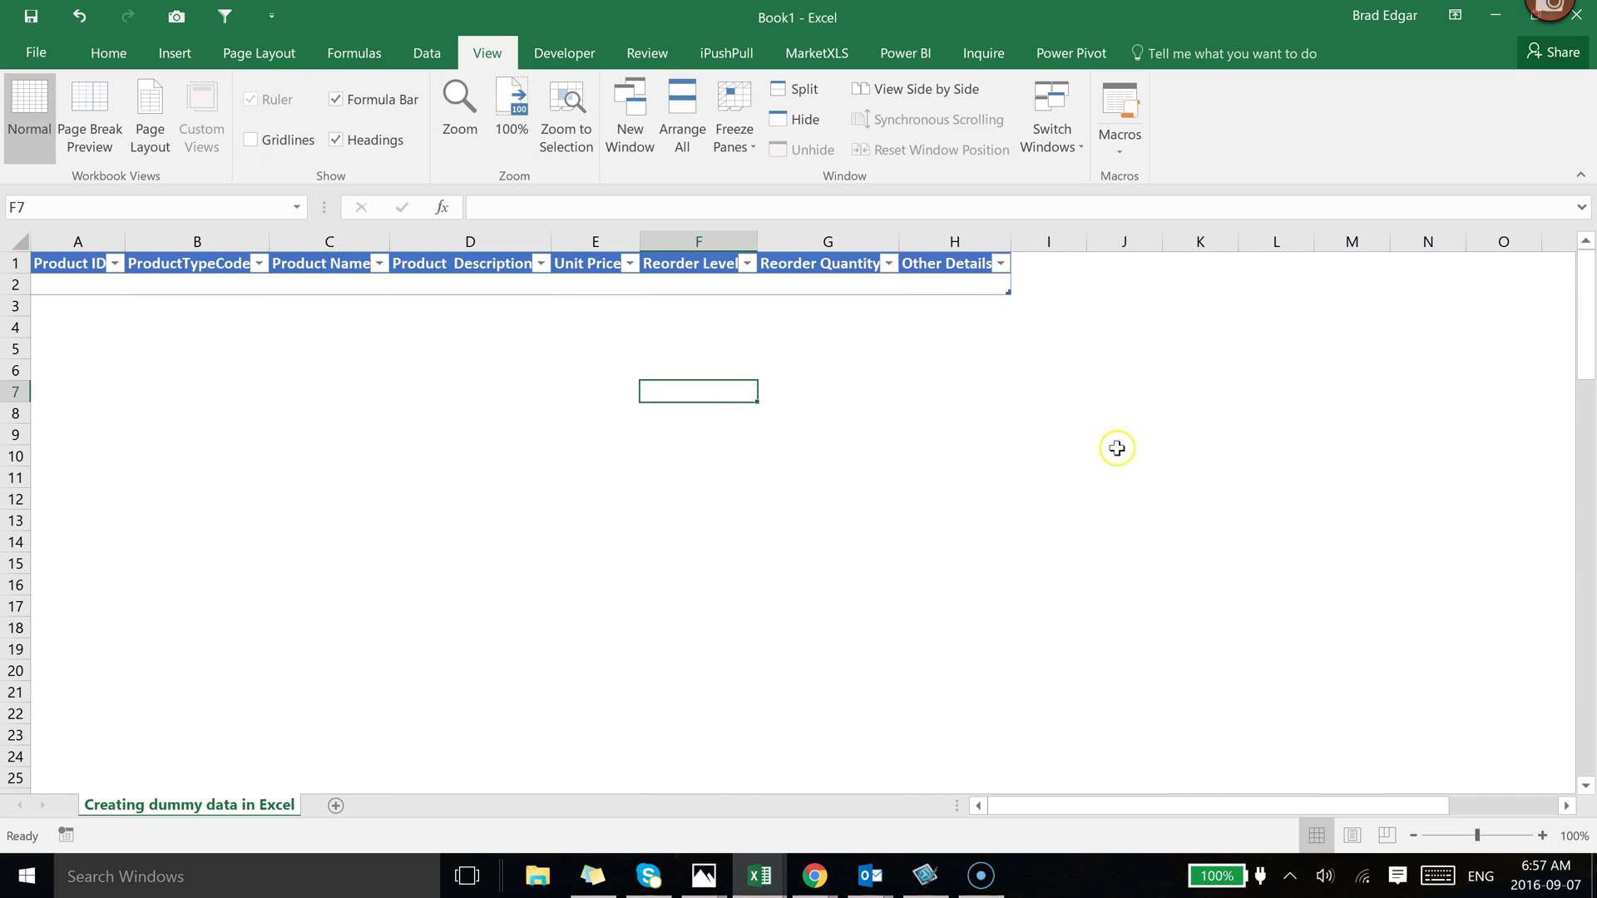
AutoFit all columns so every table header shows in full
click(19, 235)
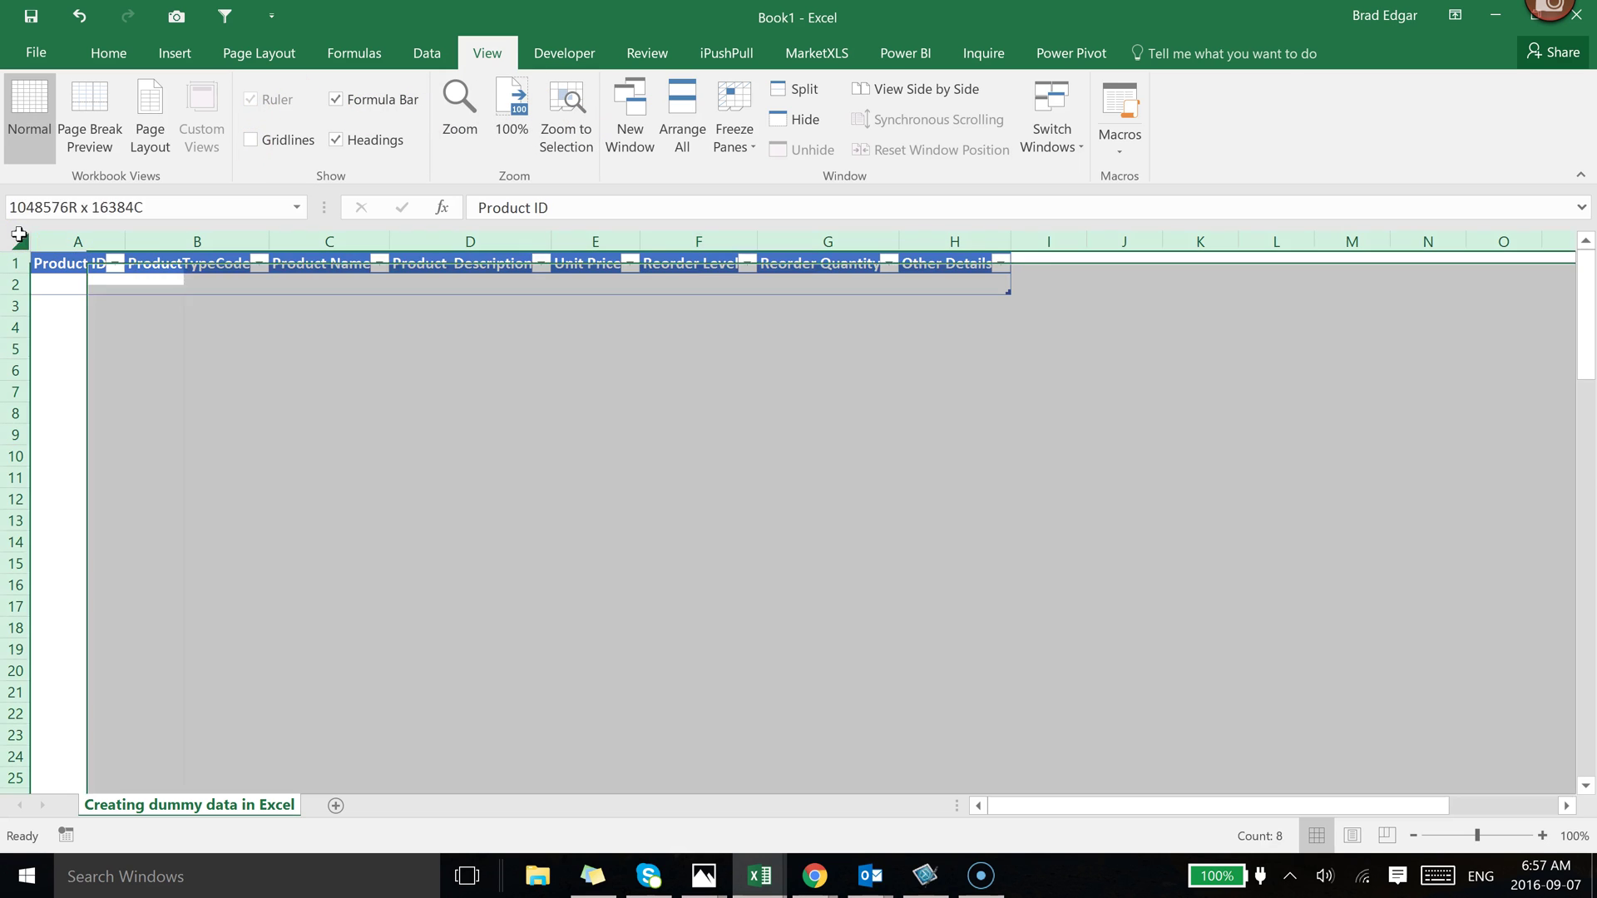
double_click(126, 240)
click(693, 461)
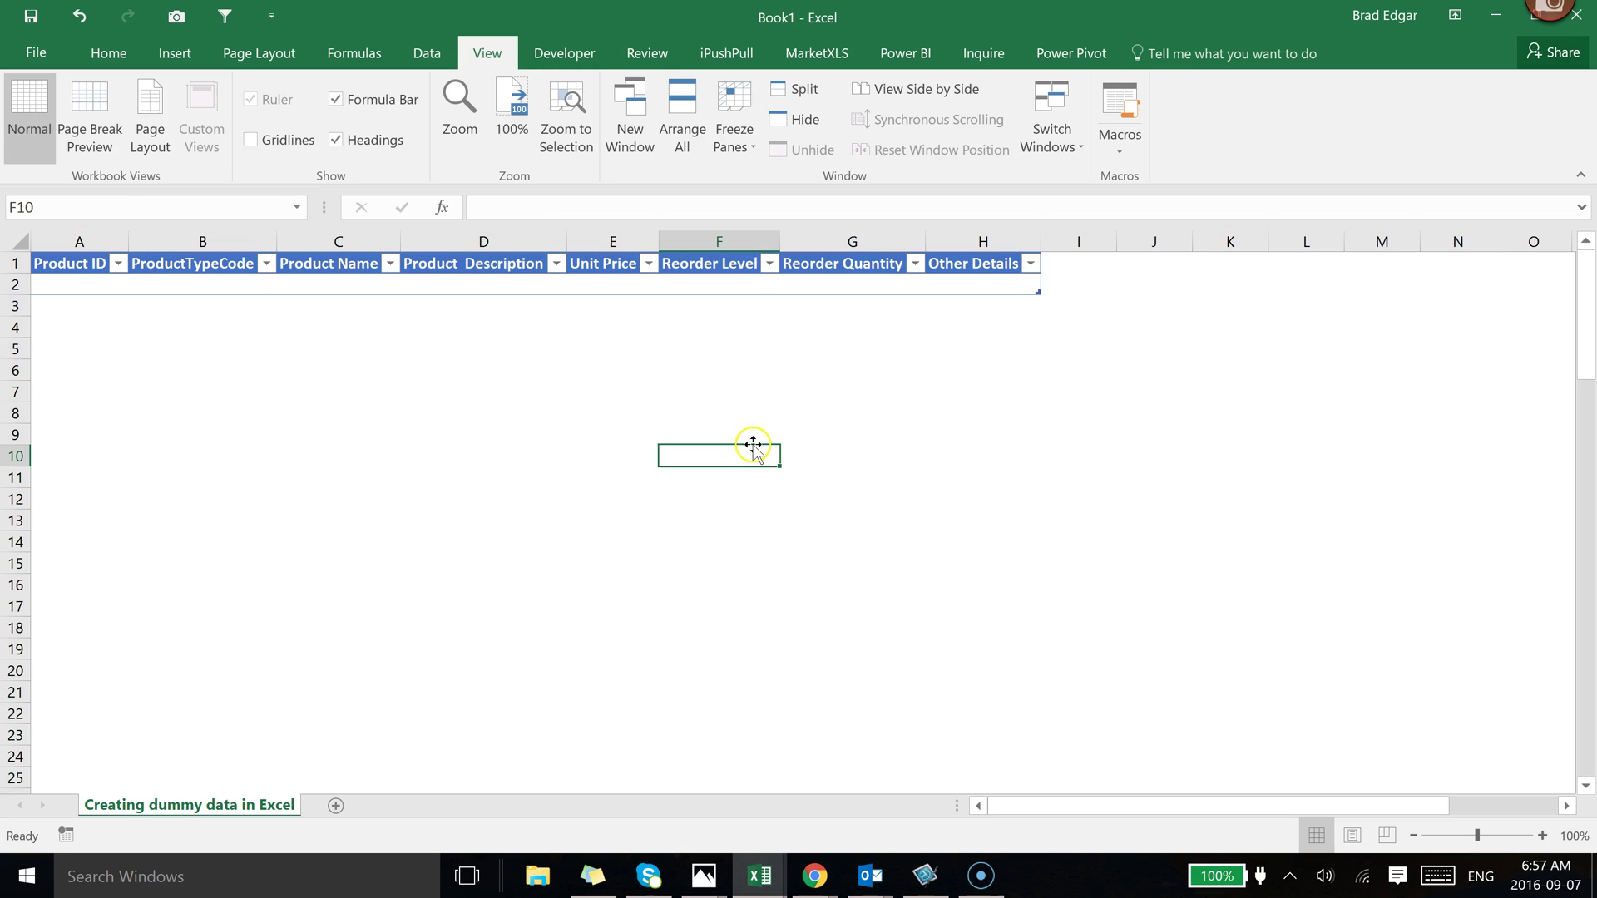
click(76, 284)
Enter 1 as the first Product ID and add a second table row
click(178, 285)
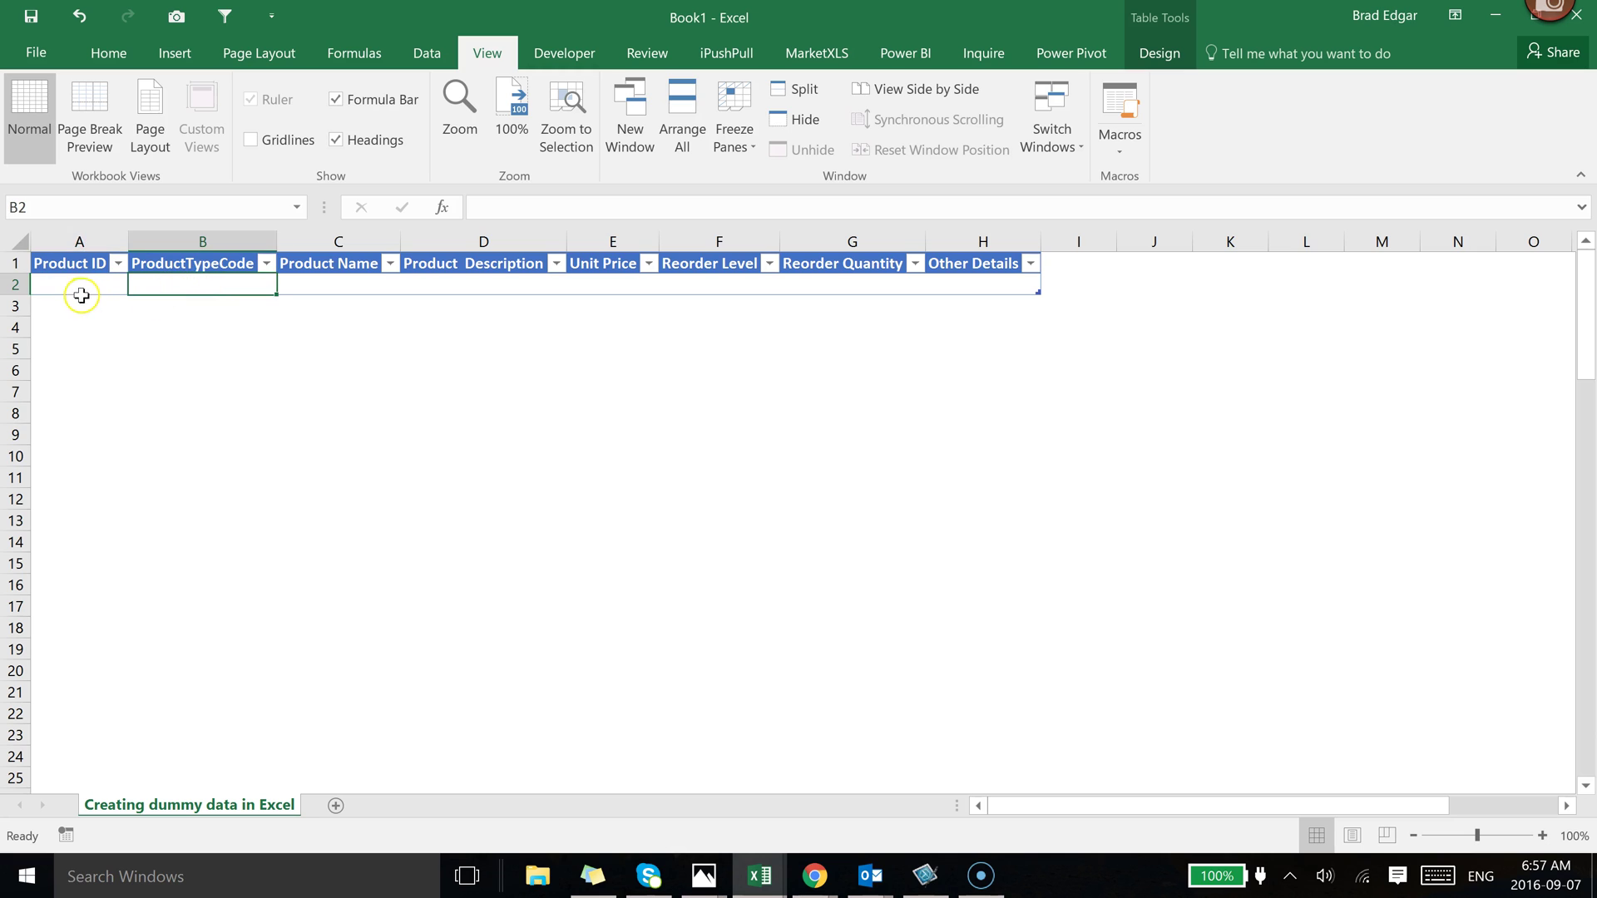
click(79, 286)
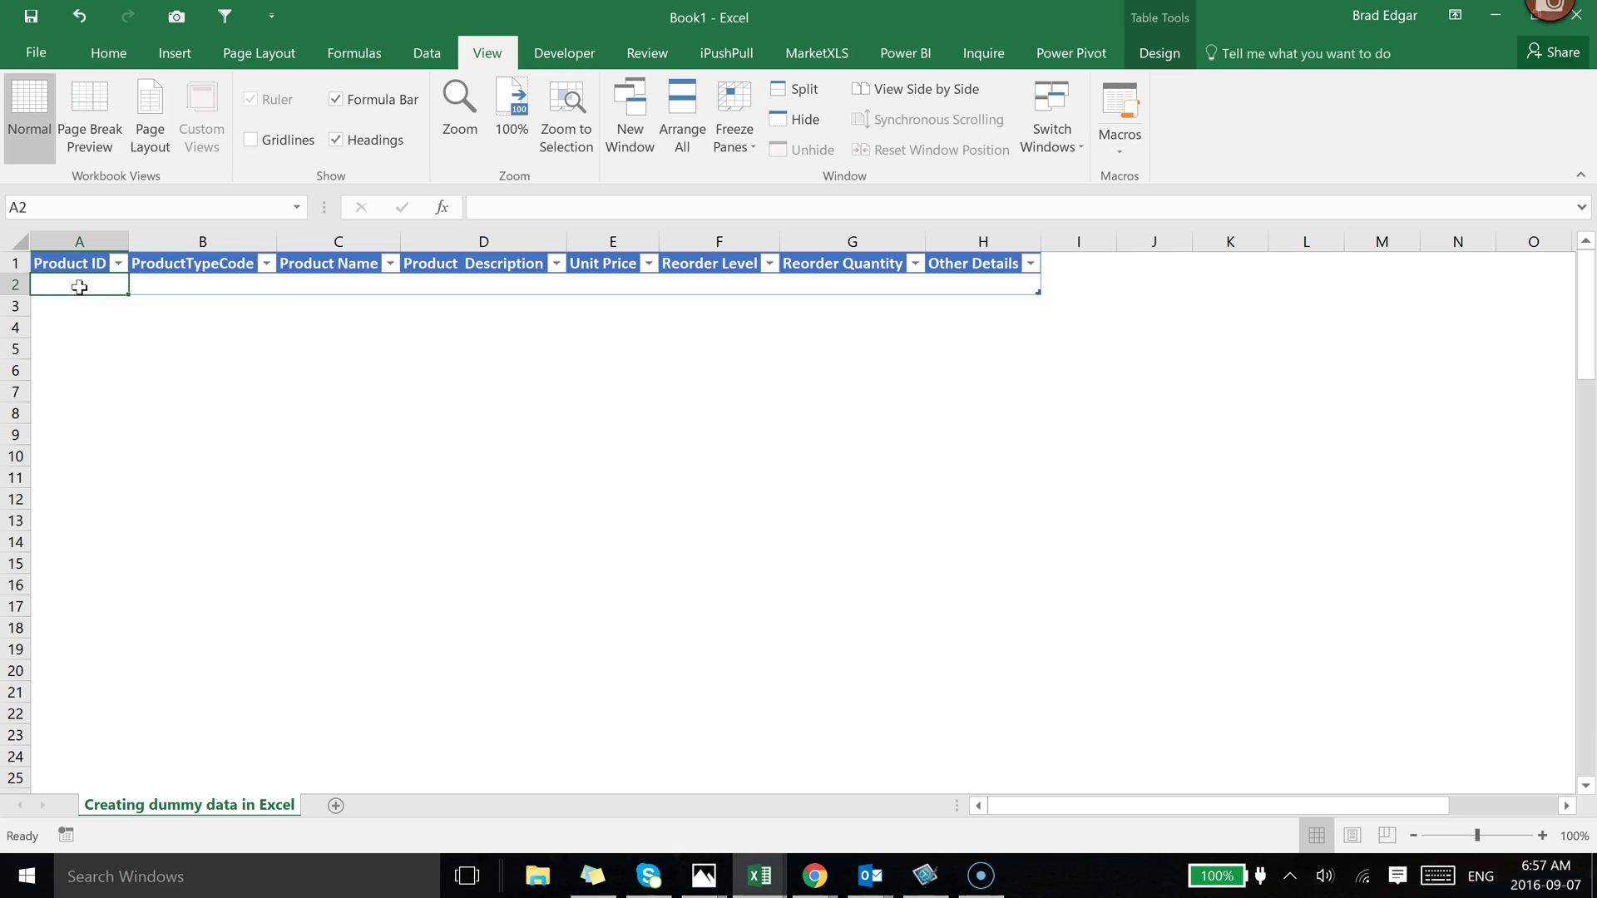
text(1)
key(Return)
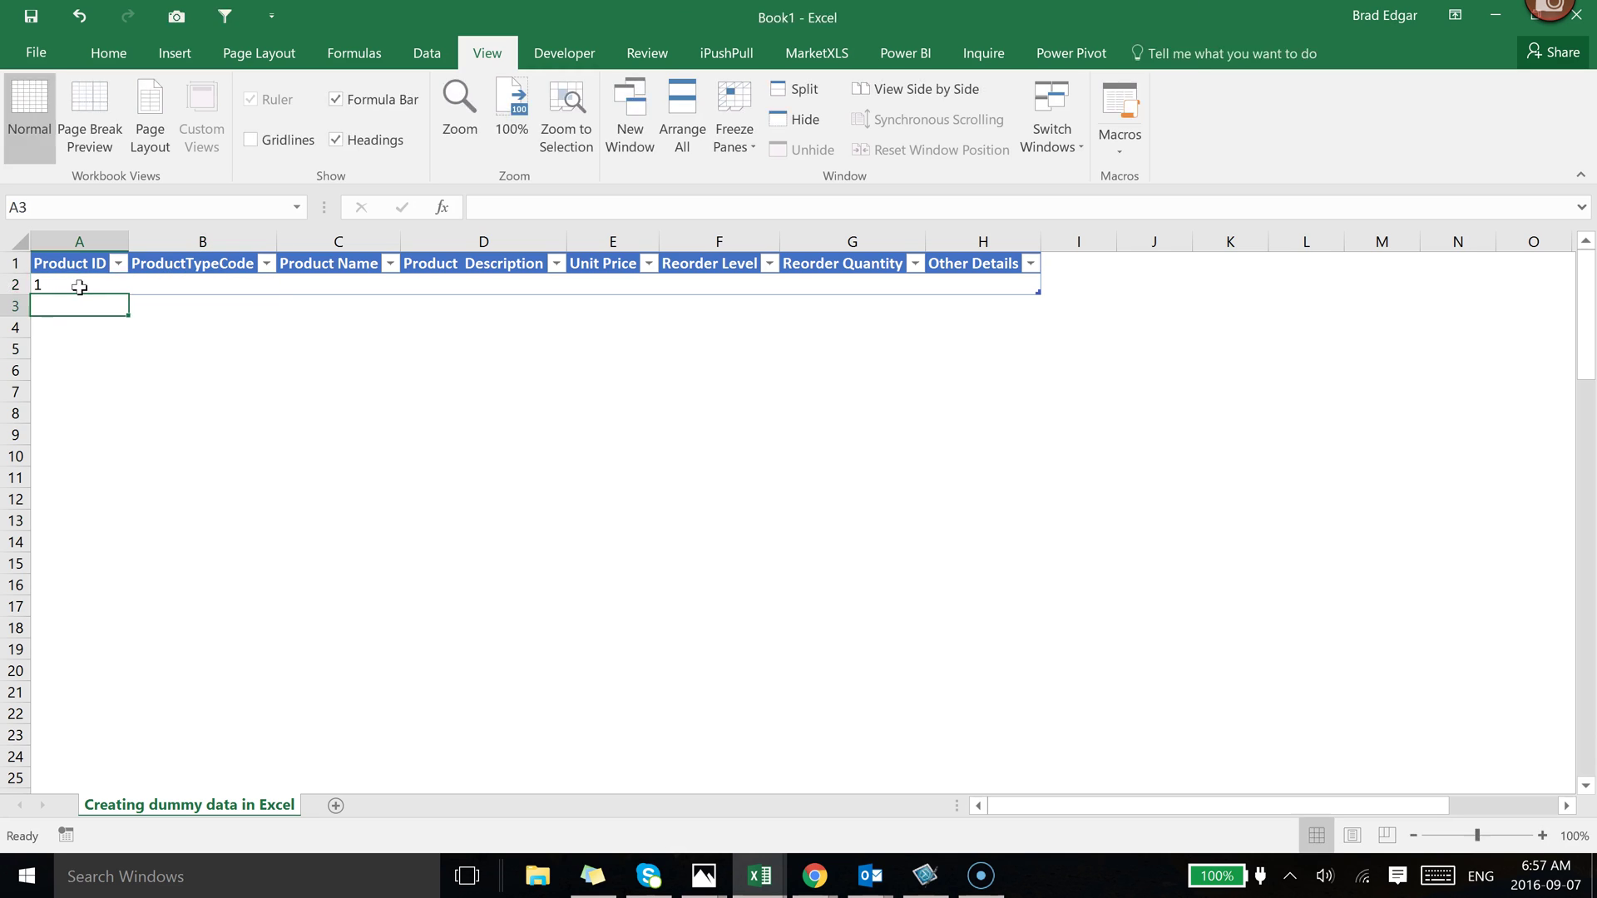
click(992, 293)
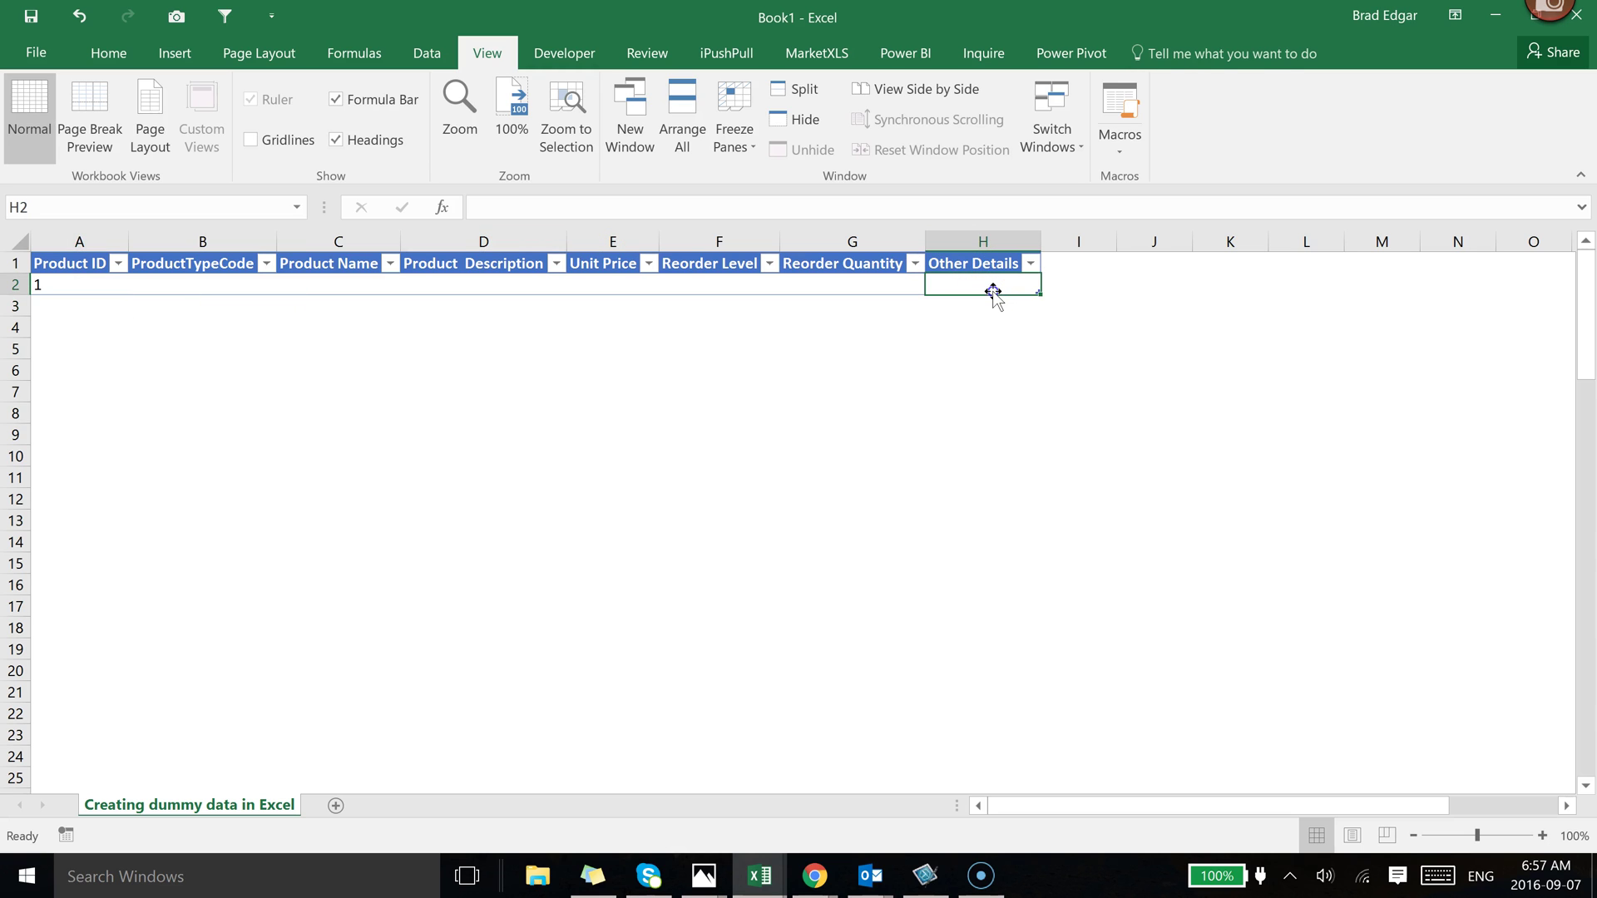
key(Tab)
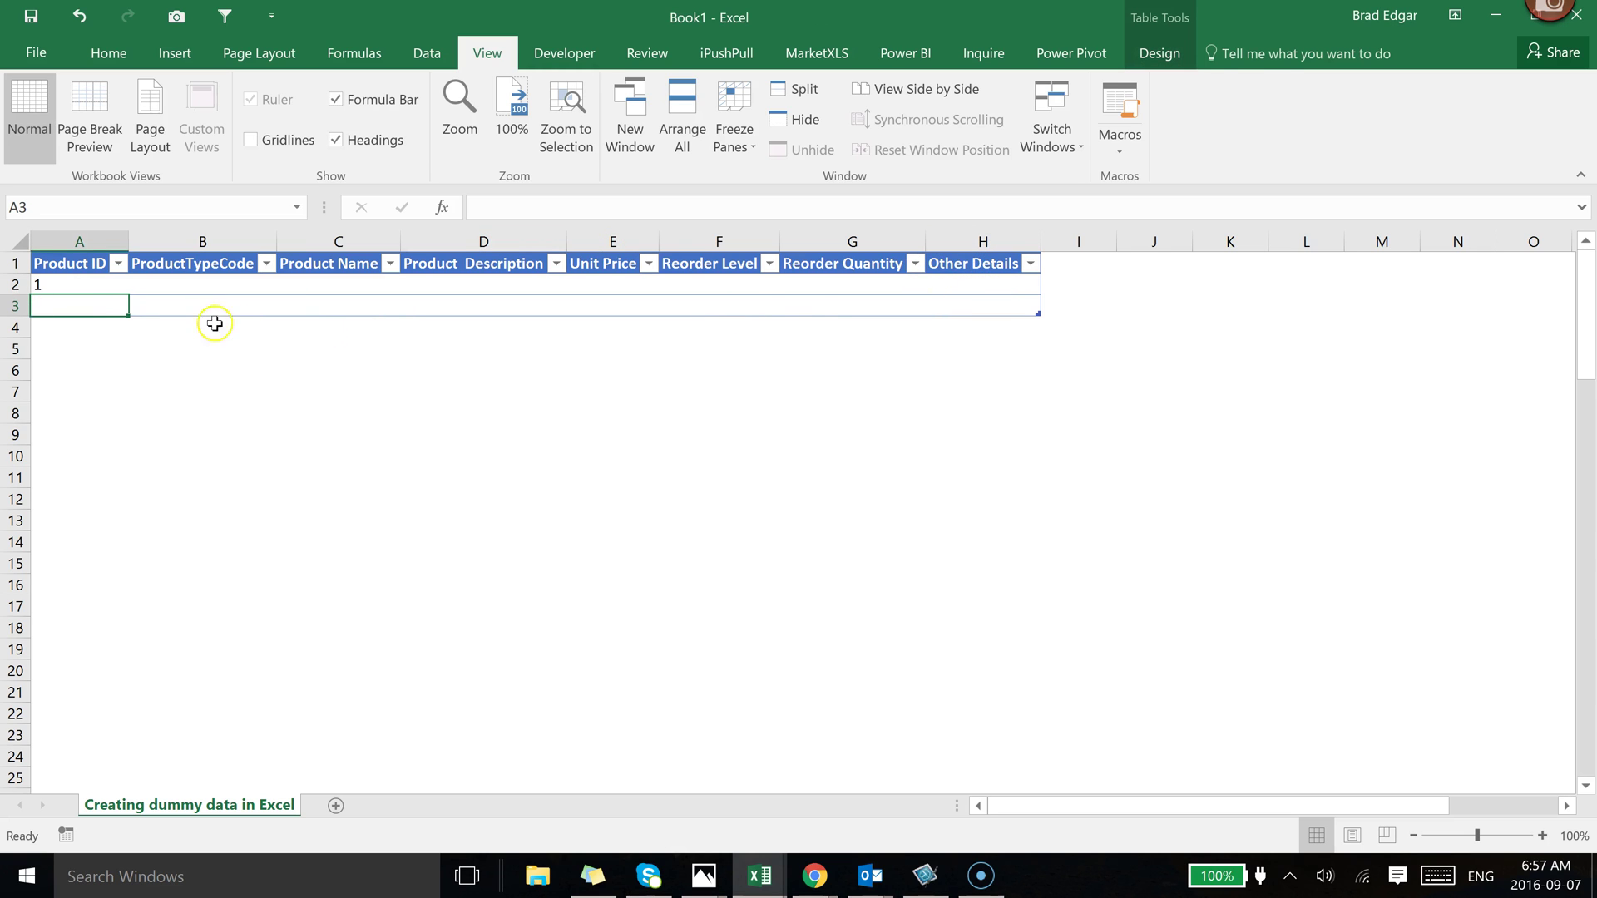
Enter 2 in A3 and fill the Product ID sequence down to 50
click(109, 295)
mouse_move(128, 296)
mouse_down()
mouse_move(107, 695)
mouse_move(102, 293)
mouse_up()
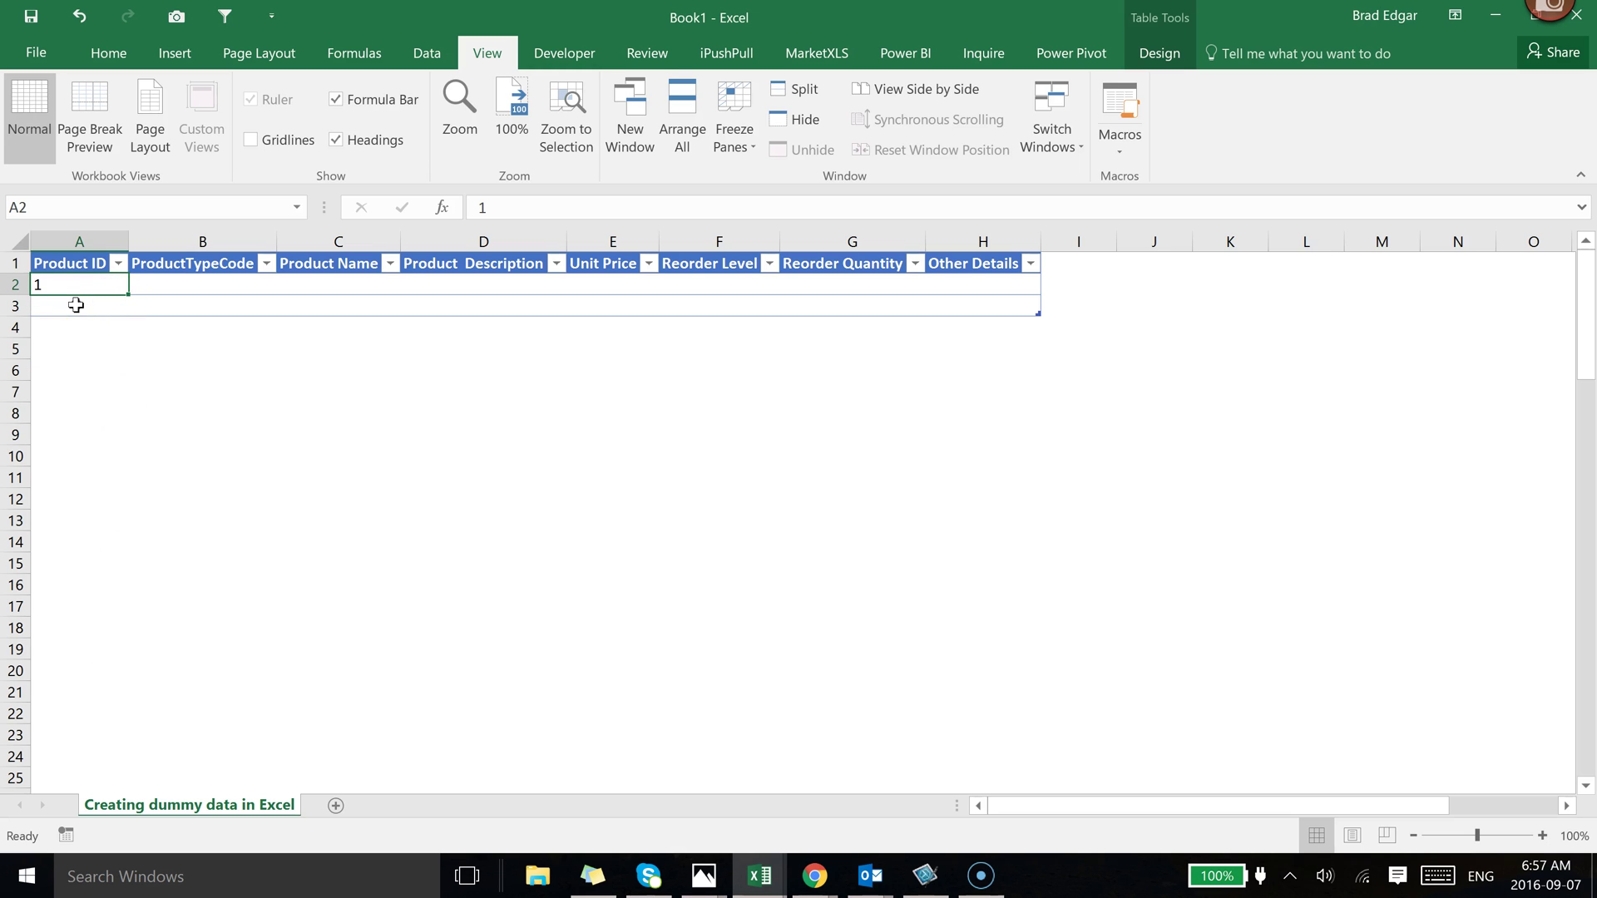
click(72, 305)
text(2)
click(133, 301)
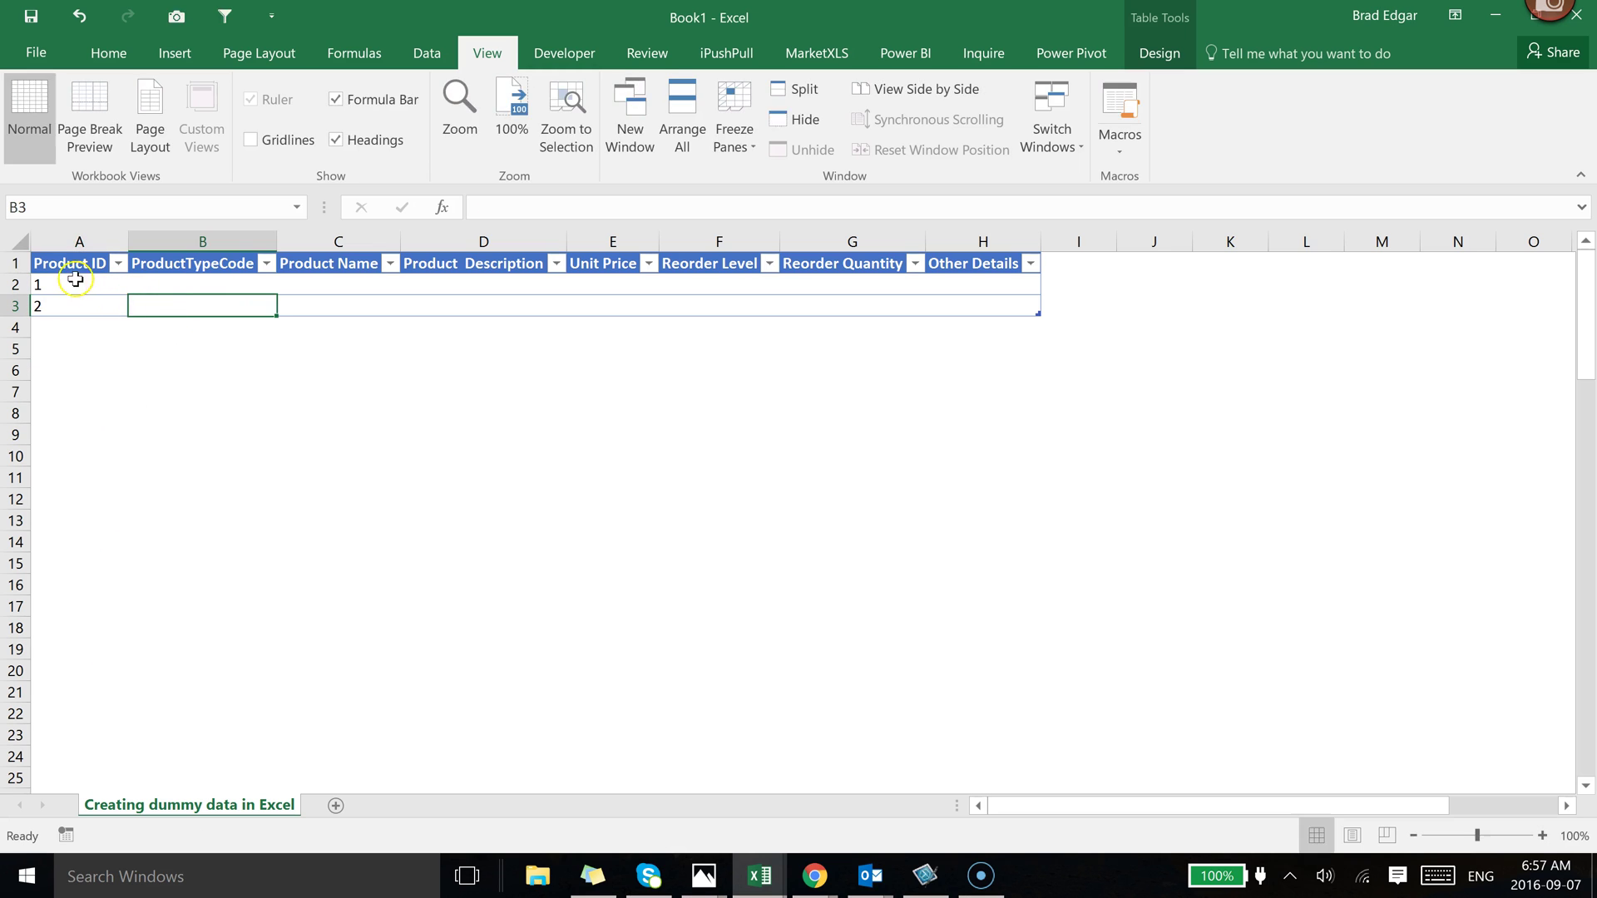
drag(57, 283, 100, 314)
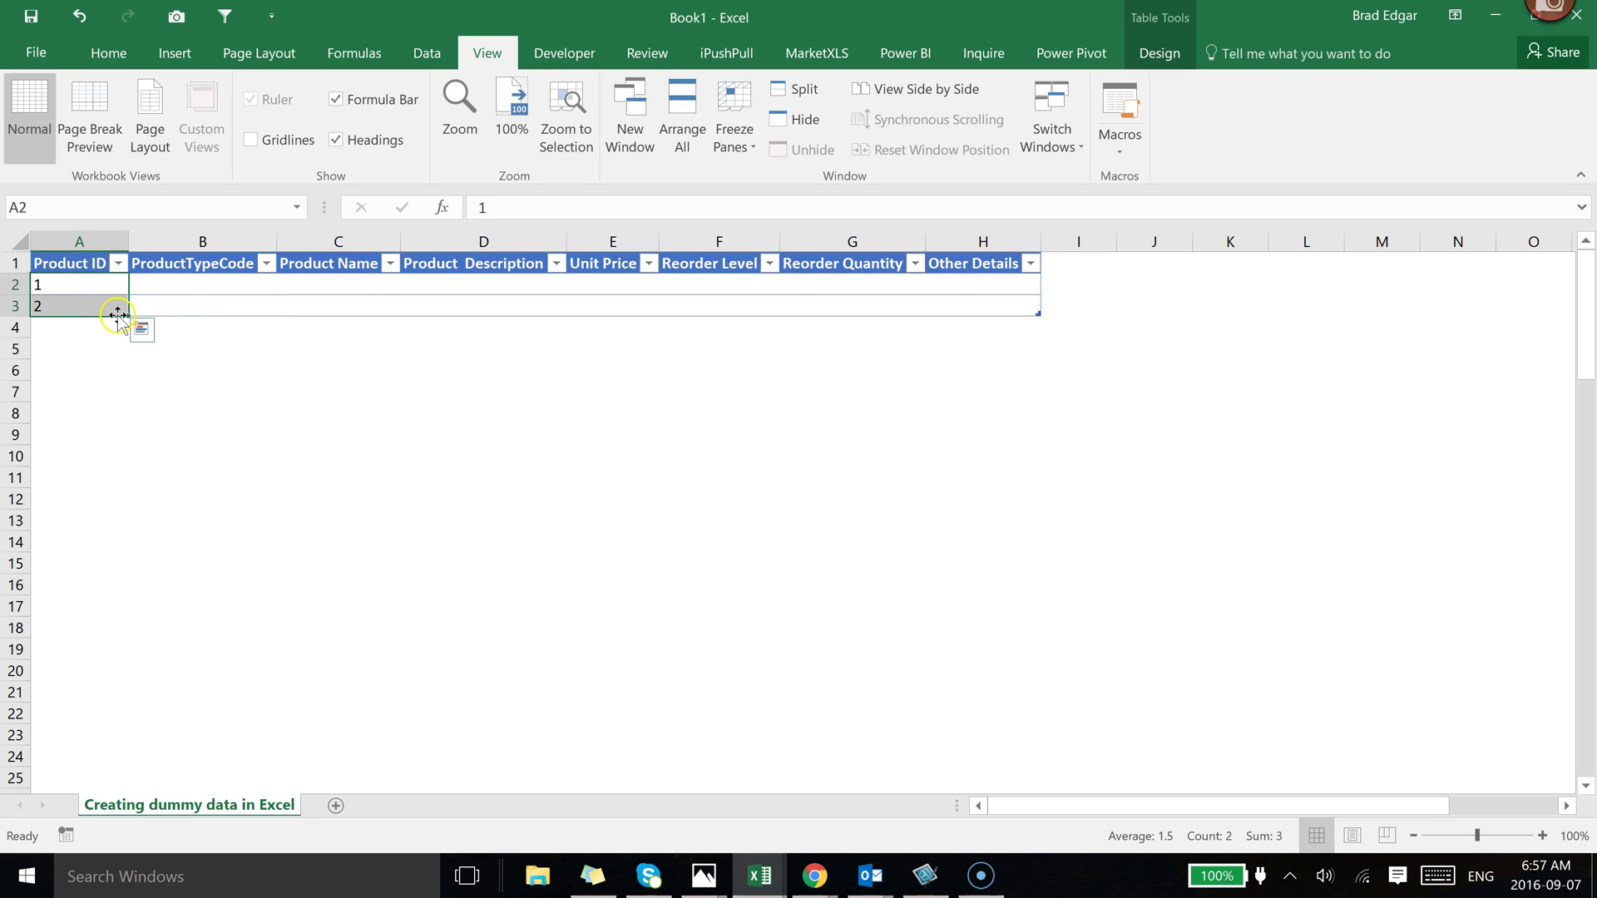
drag(129, 315, 33, 737)
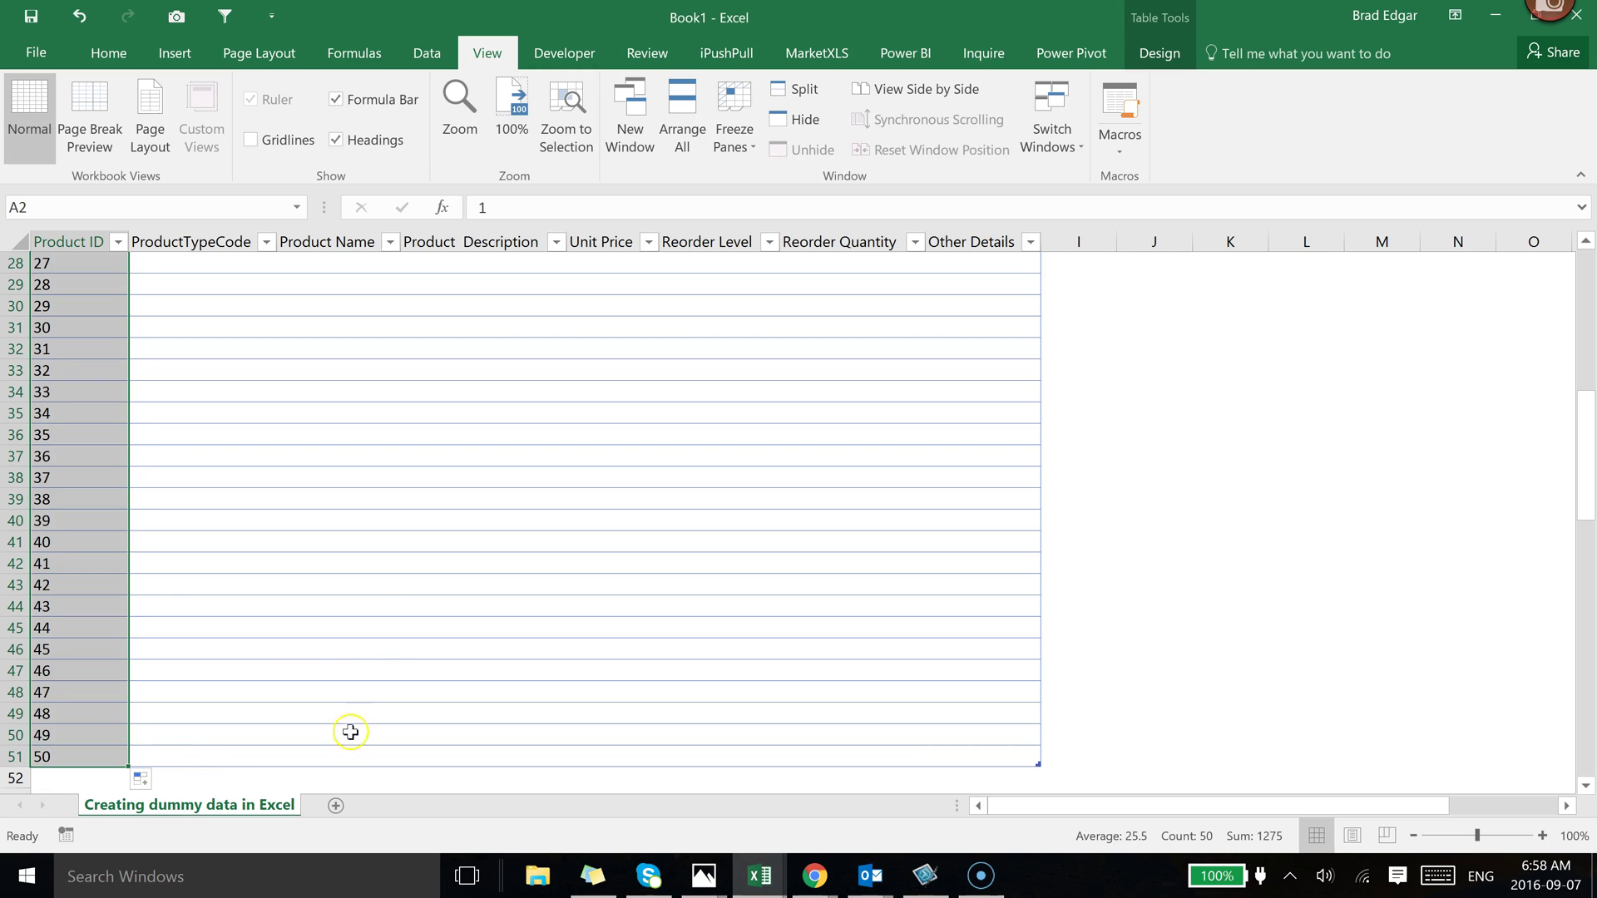
click(338, 649)
scroll(382, 547, up, 7)
scroll(381, 547, up, 2)
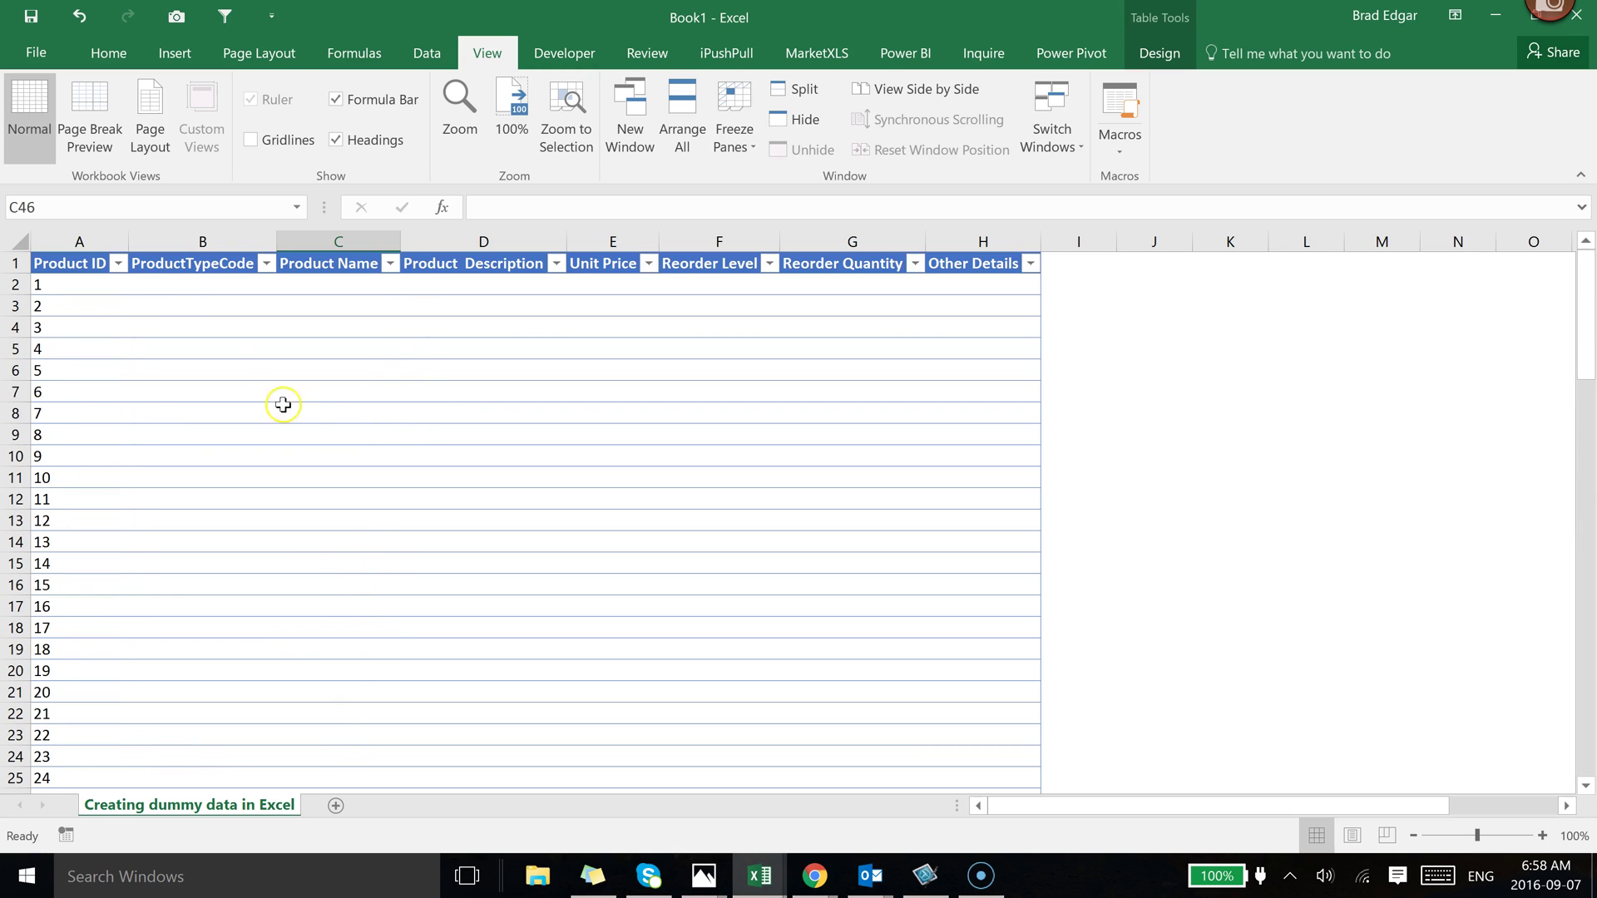
Widen column B to fit the ProductTypeCode header
click(204, 293)
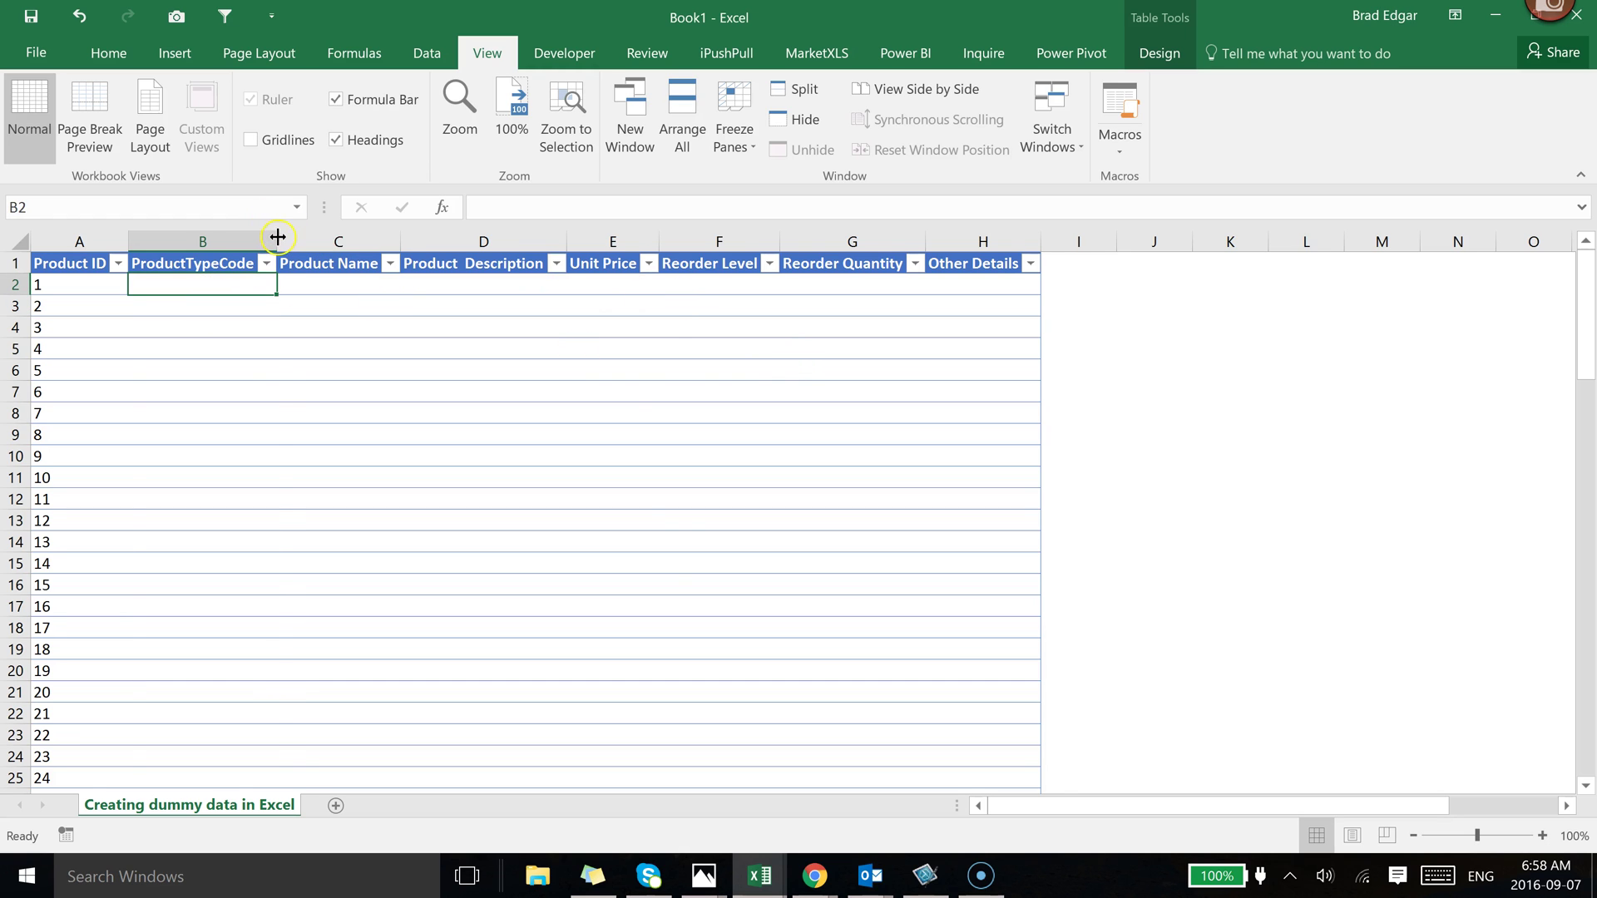
drag(278, 237, 301, 238)
click(1329, 289)
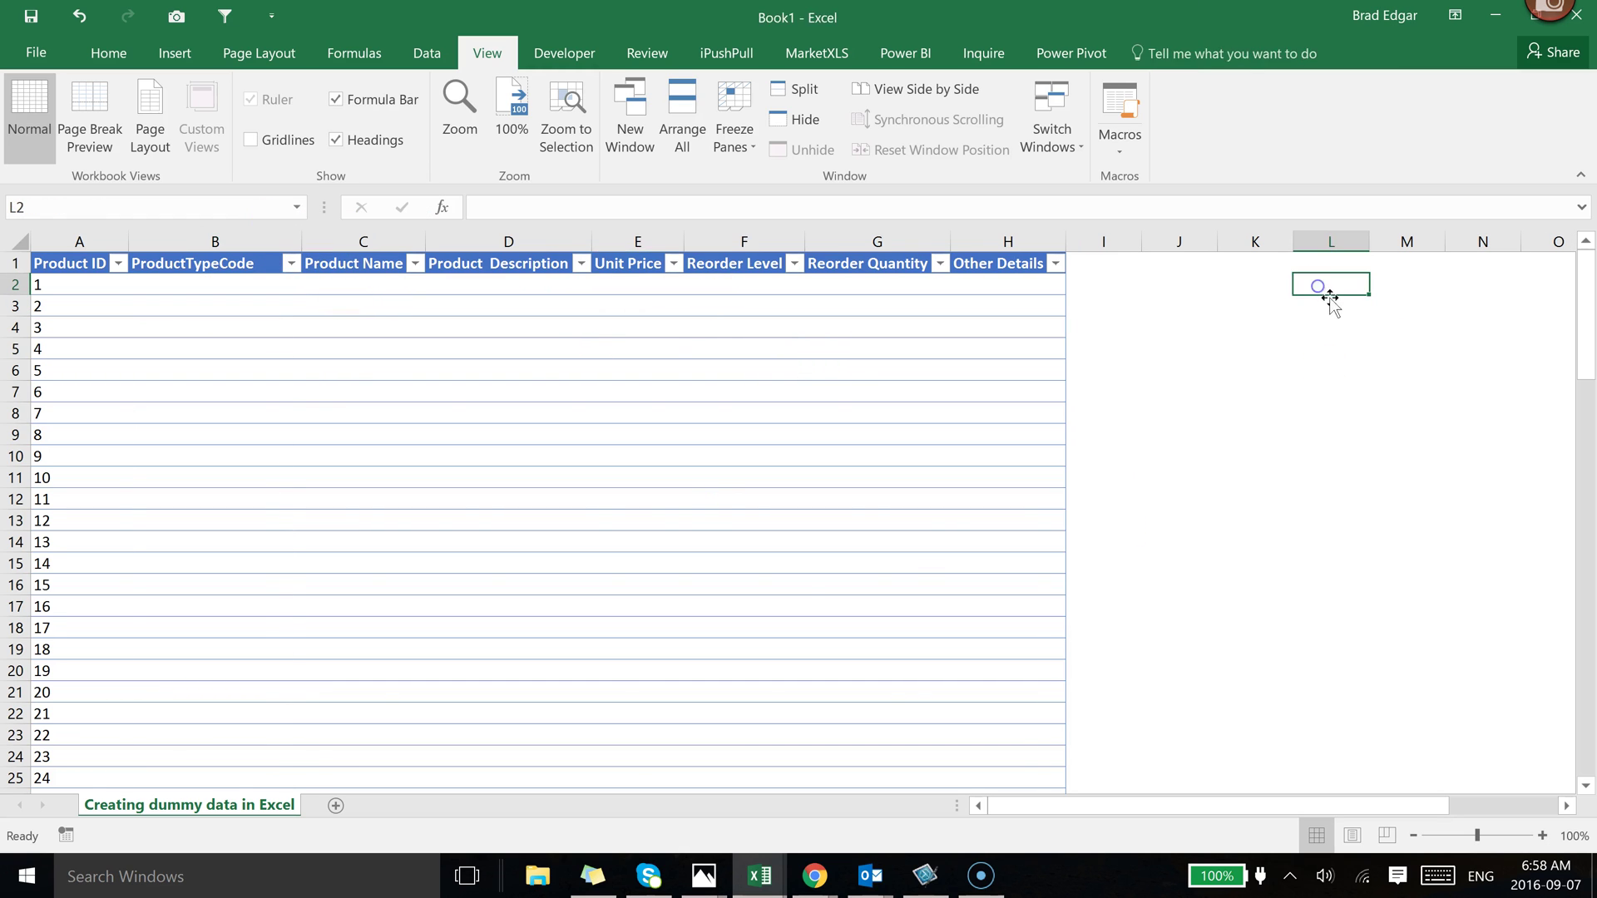
key(Down)
key(Down)
click(1332, 287)
Enter the category codes CAT1, CAT2 and CAT3 in L2:L4
text(CAT1)
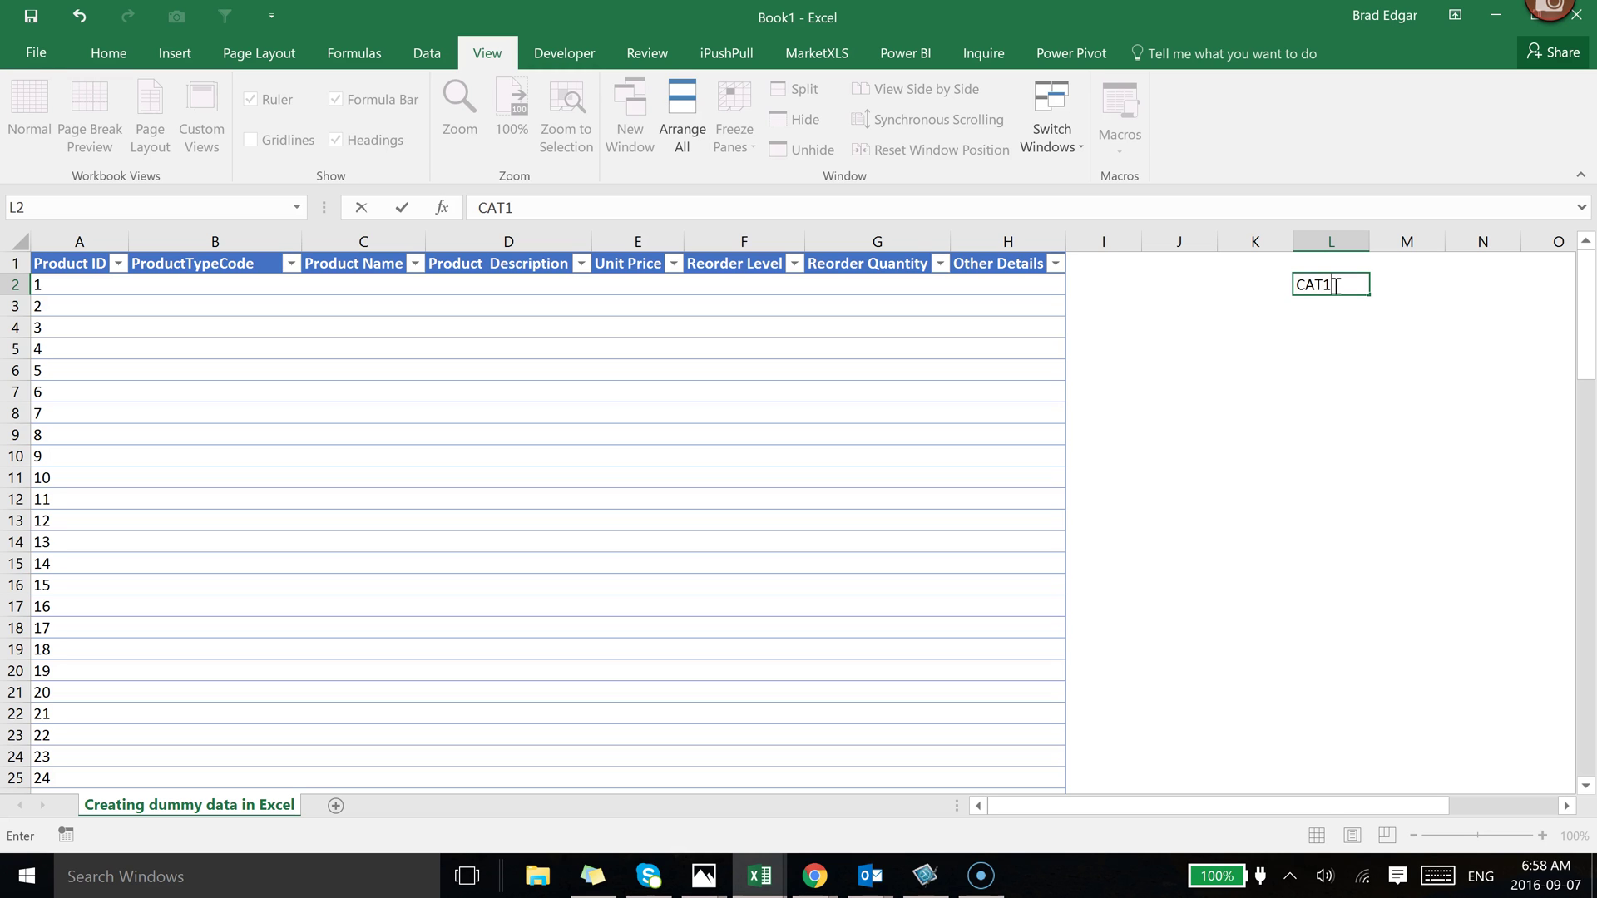
key(Return)
text(CAT)
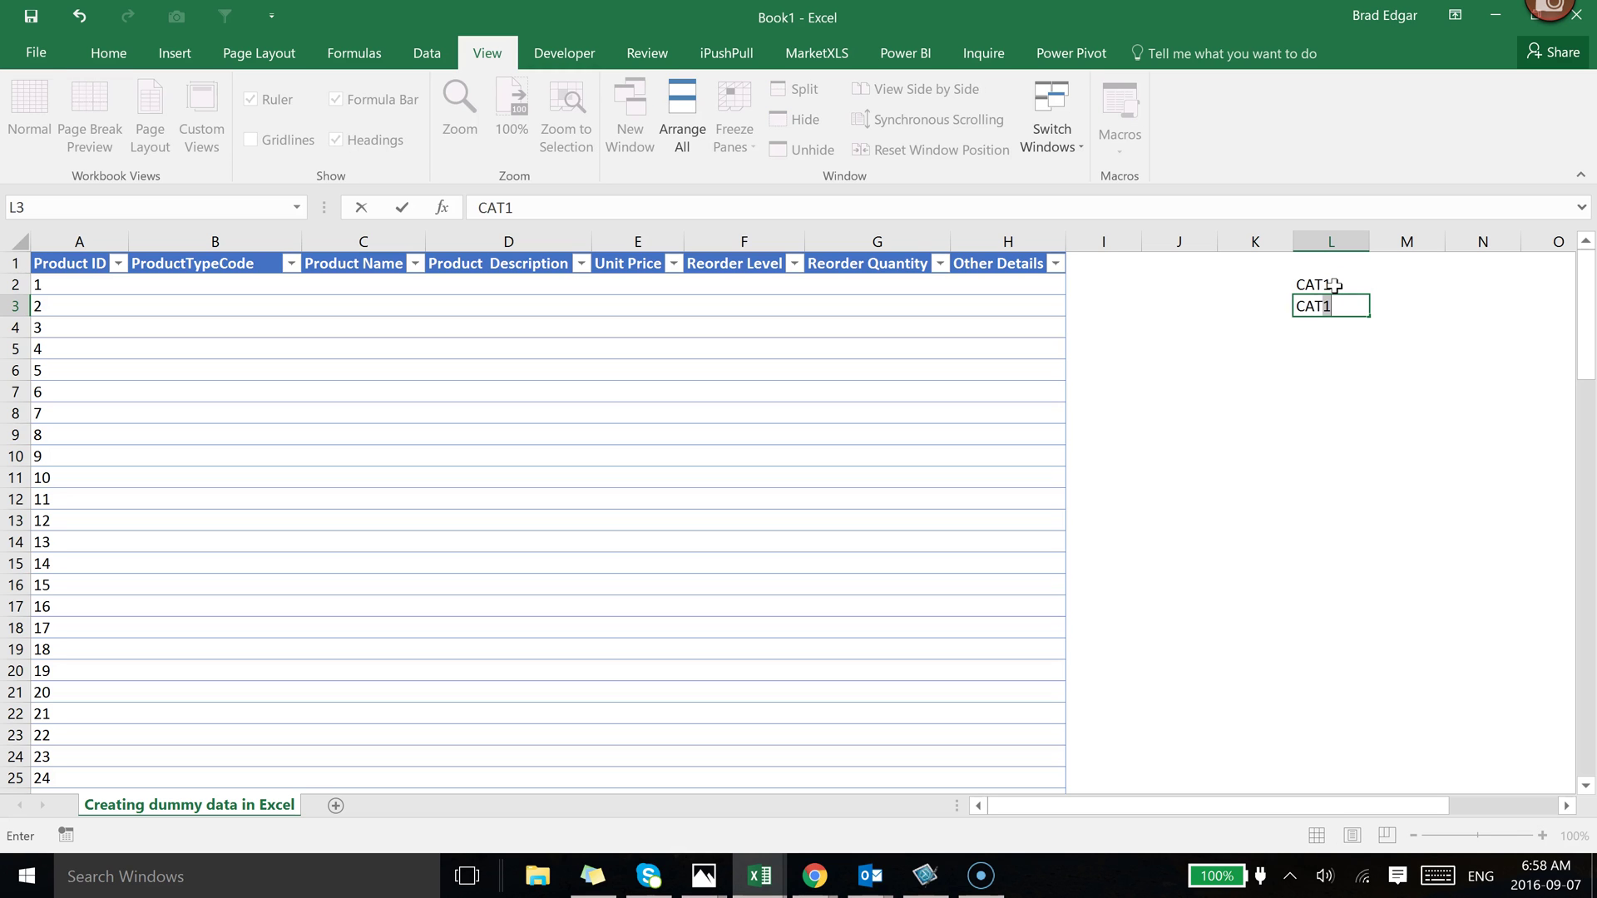
text(2)
key(Return)
text(CAT3)
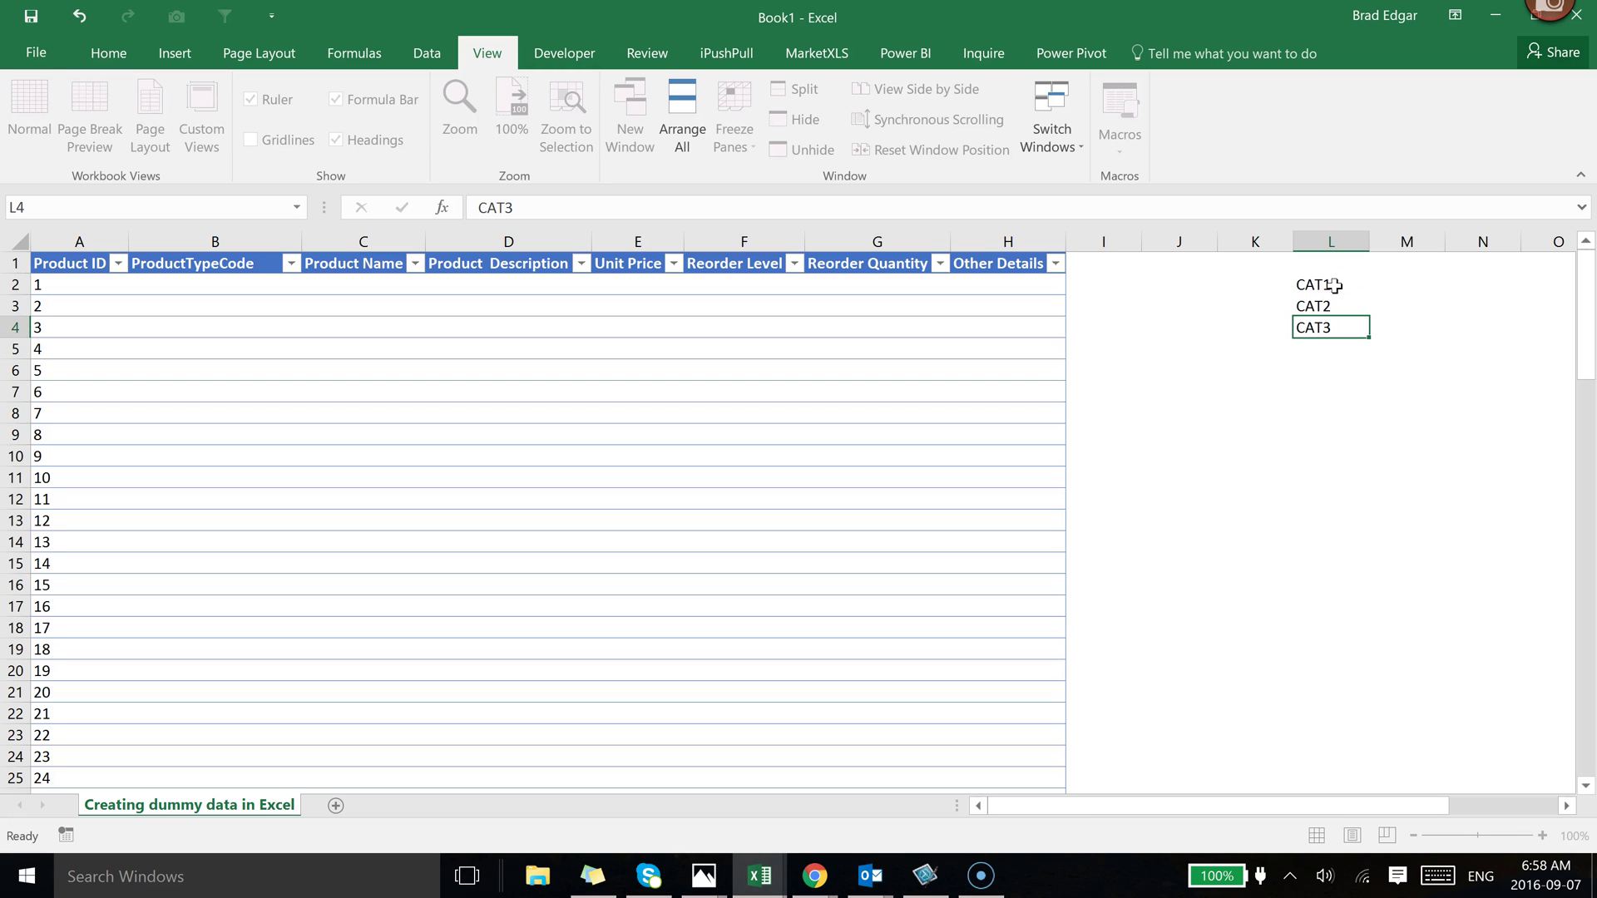
key(Return)
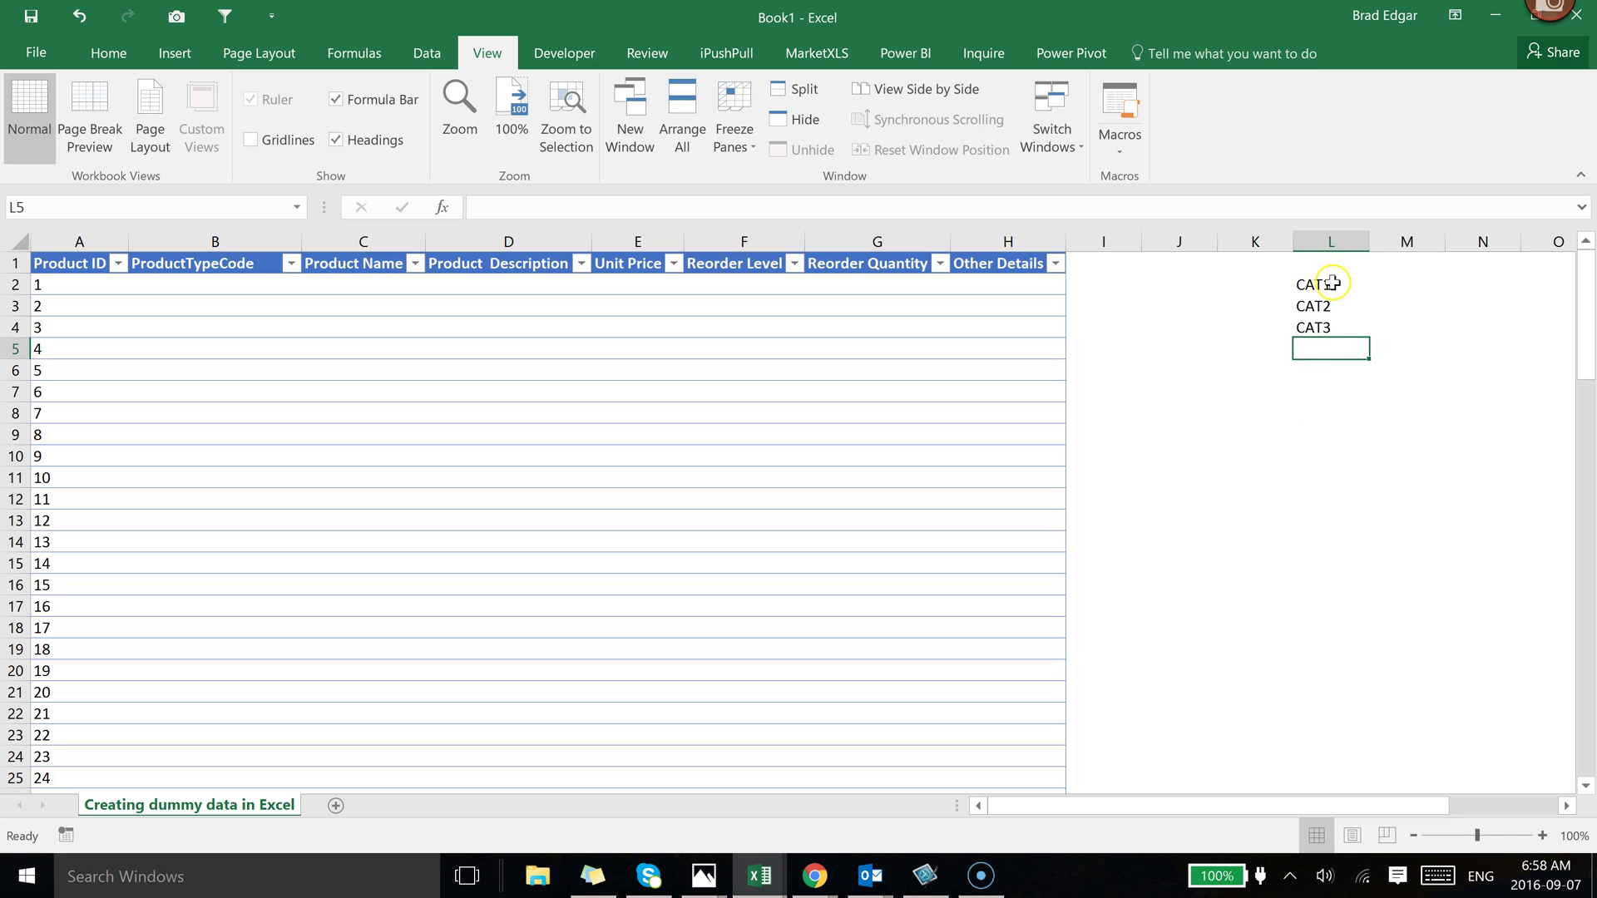
click(185, 284)
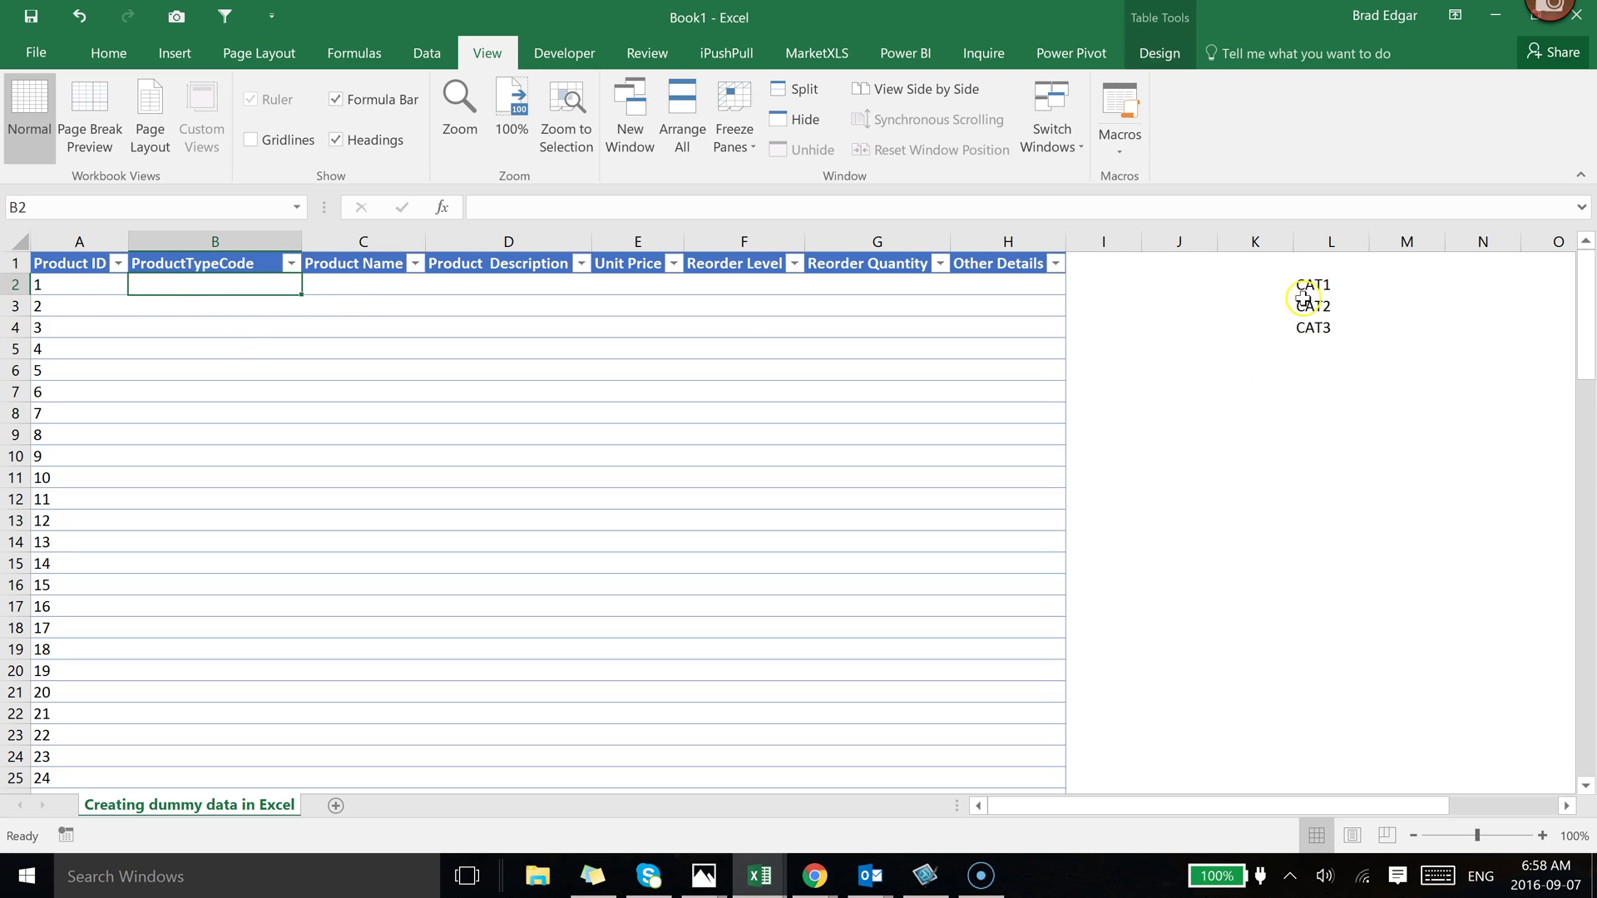
Enter =INDEX($L$2:$L$4,RANDBETWEEN(1,3)) in B2 to fill ProductTypeCode with random categories
drag(1312, 286, 1323, 331)
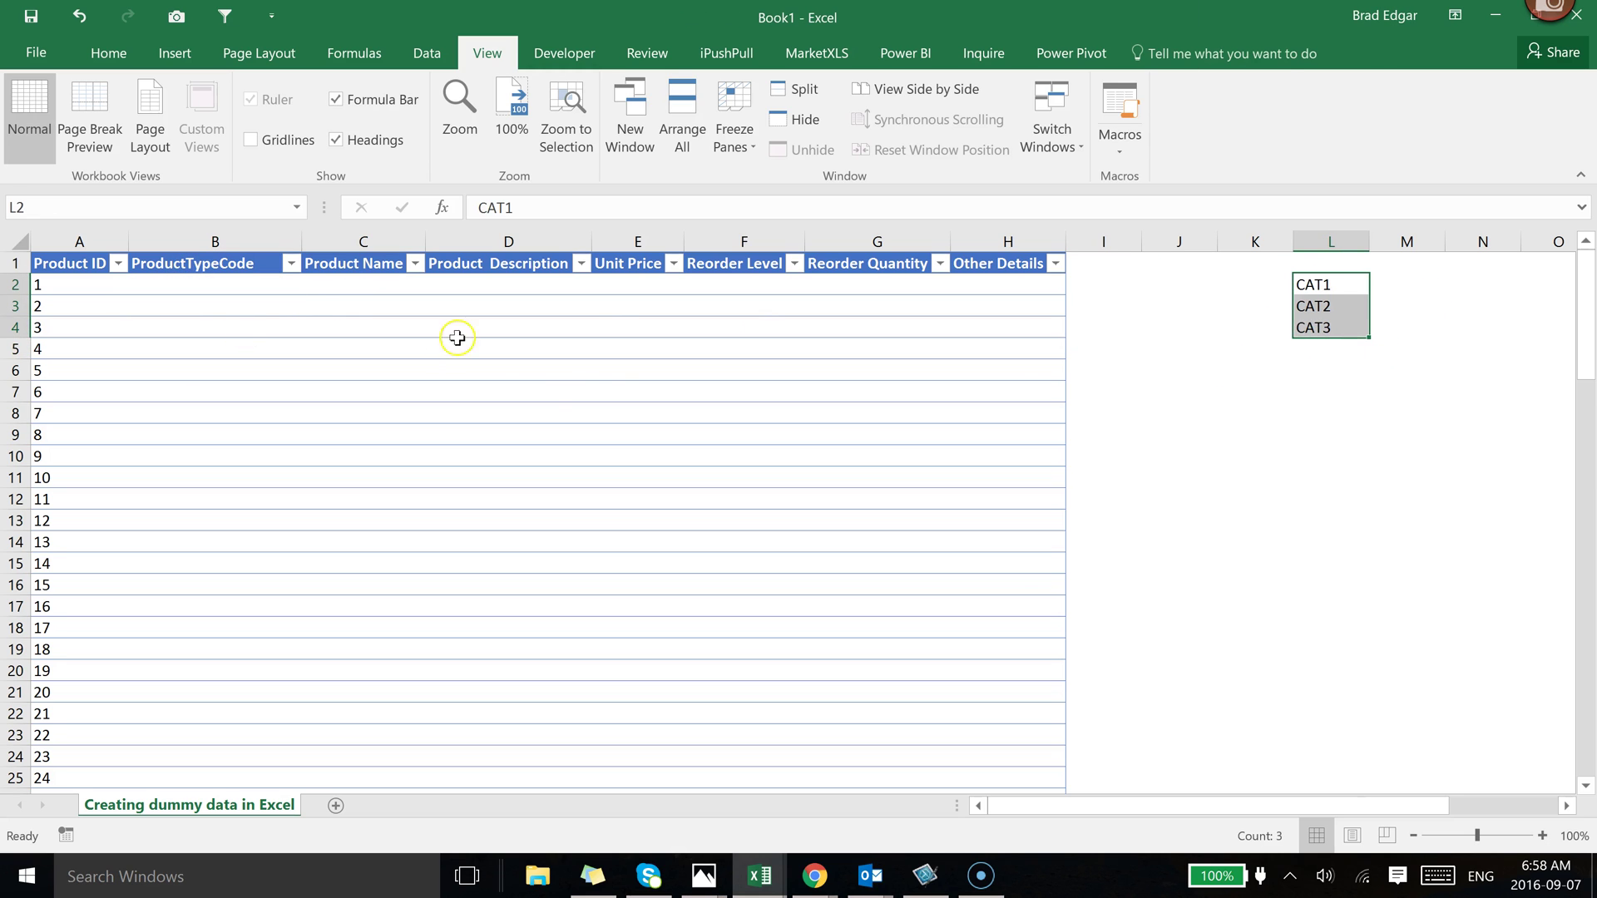
click(166, 284)
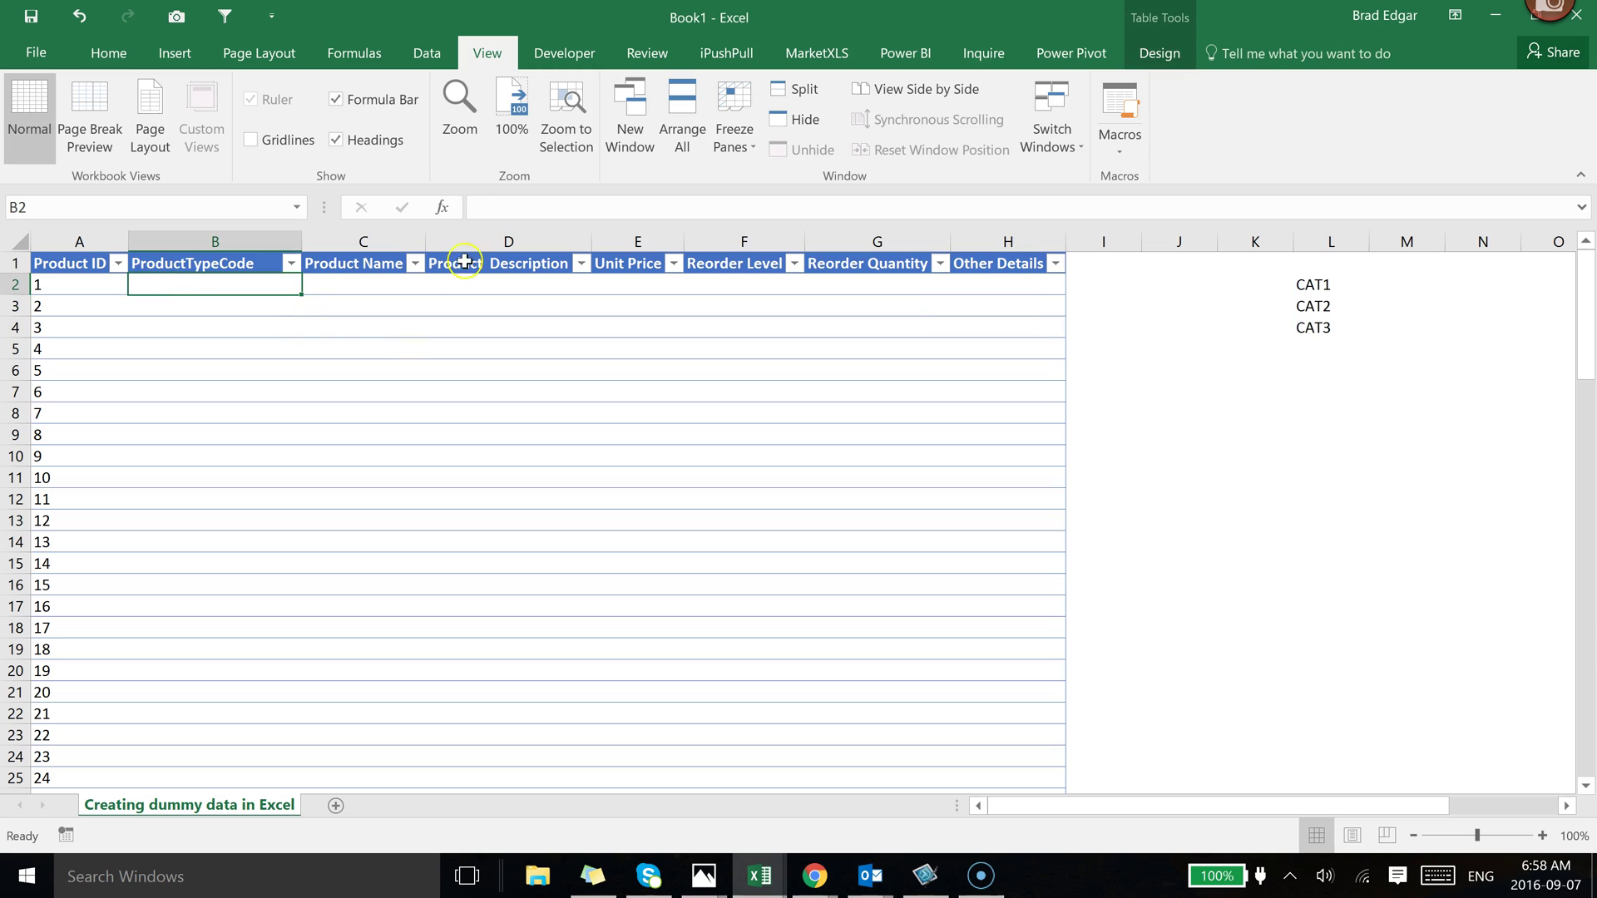
text(=index()
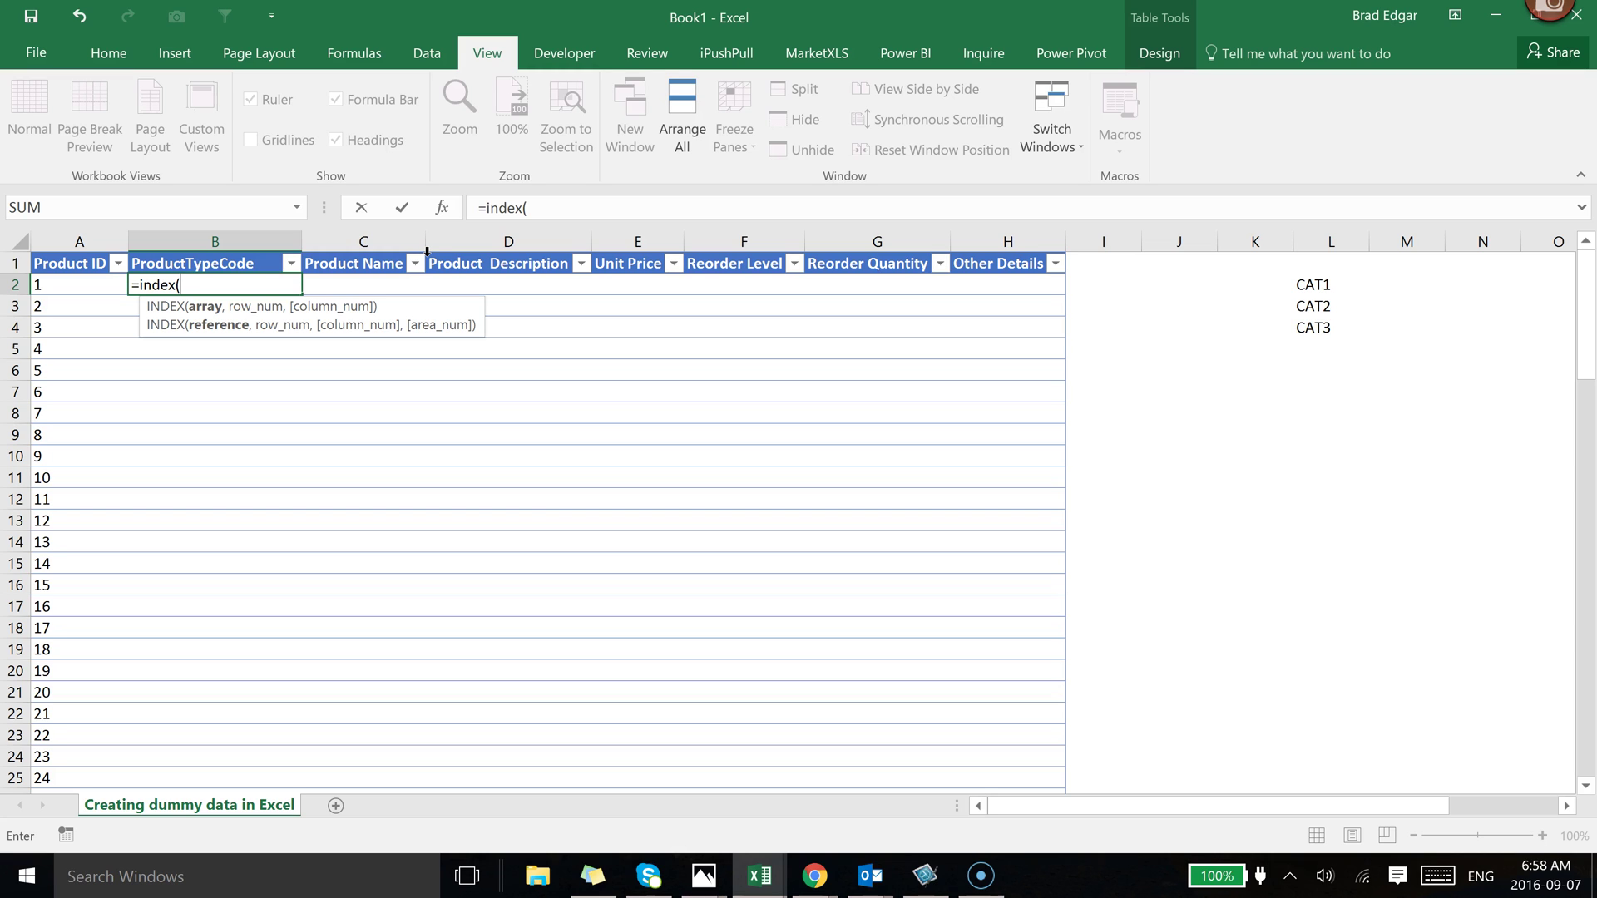
click(1329, 286)
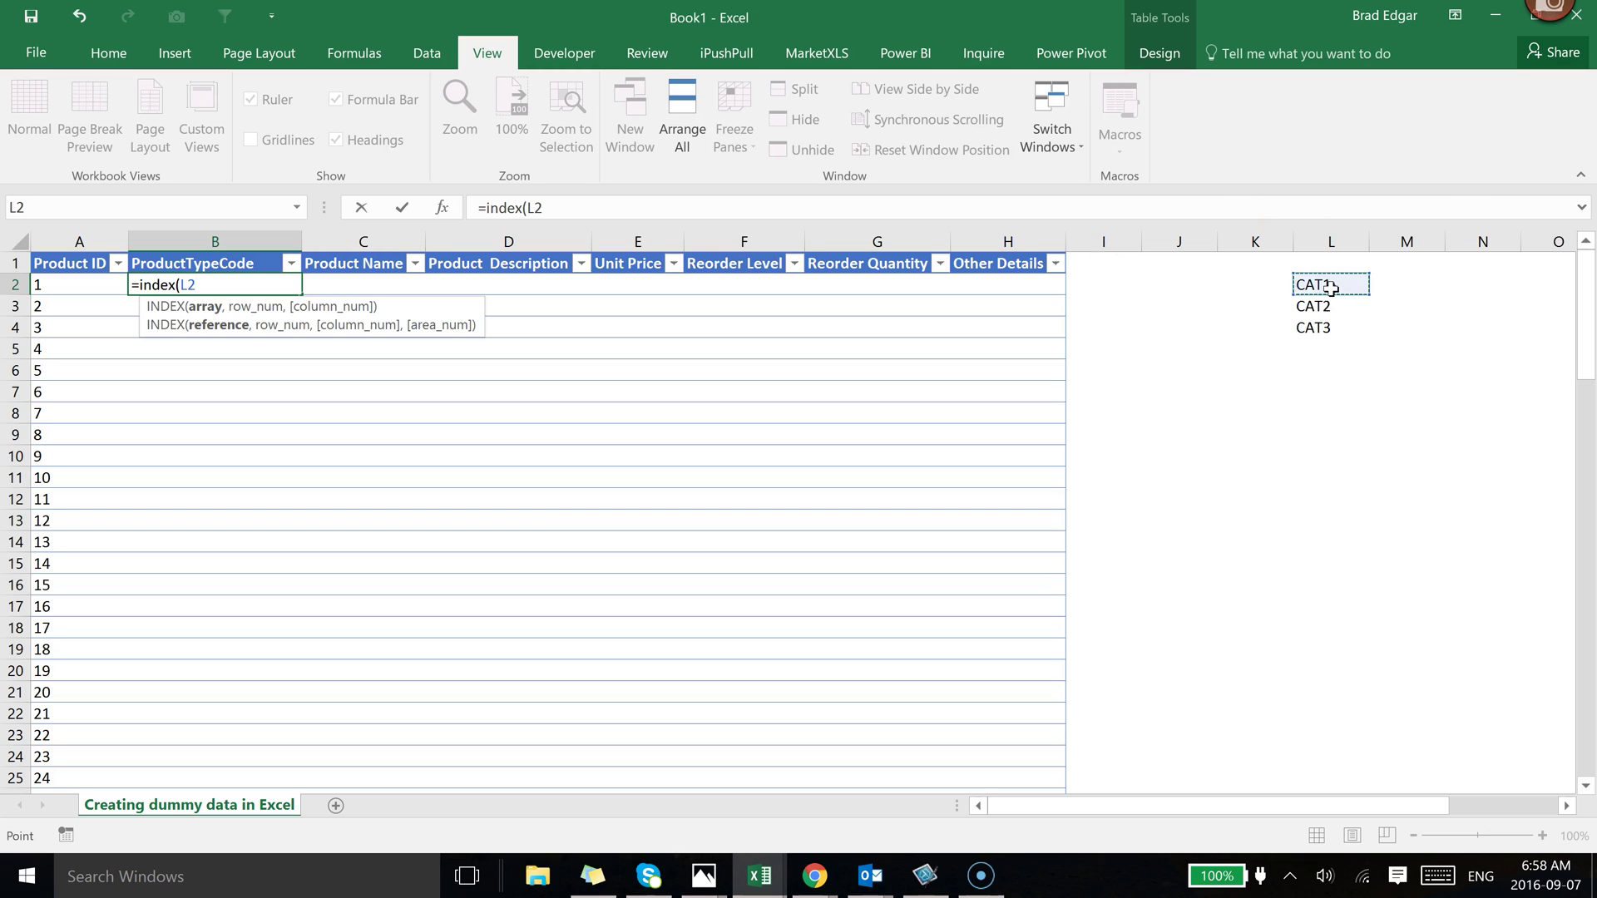
drag(1331, 287, 1327, 331)
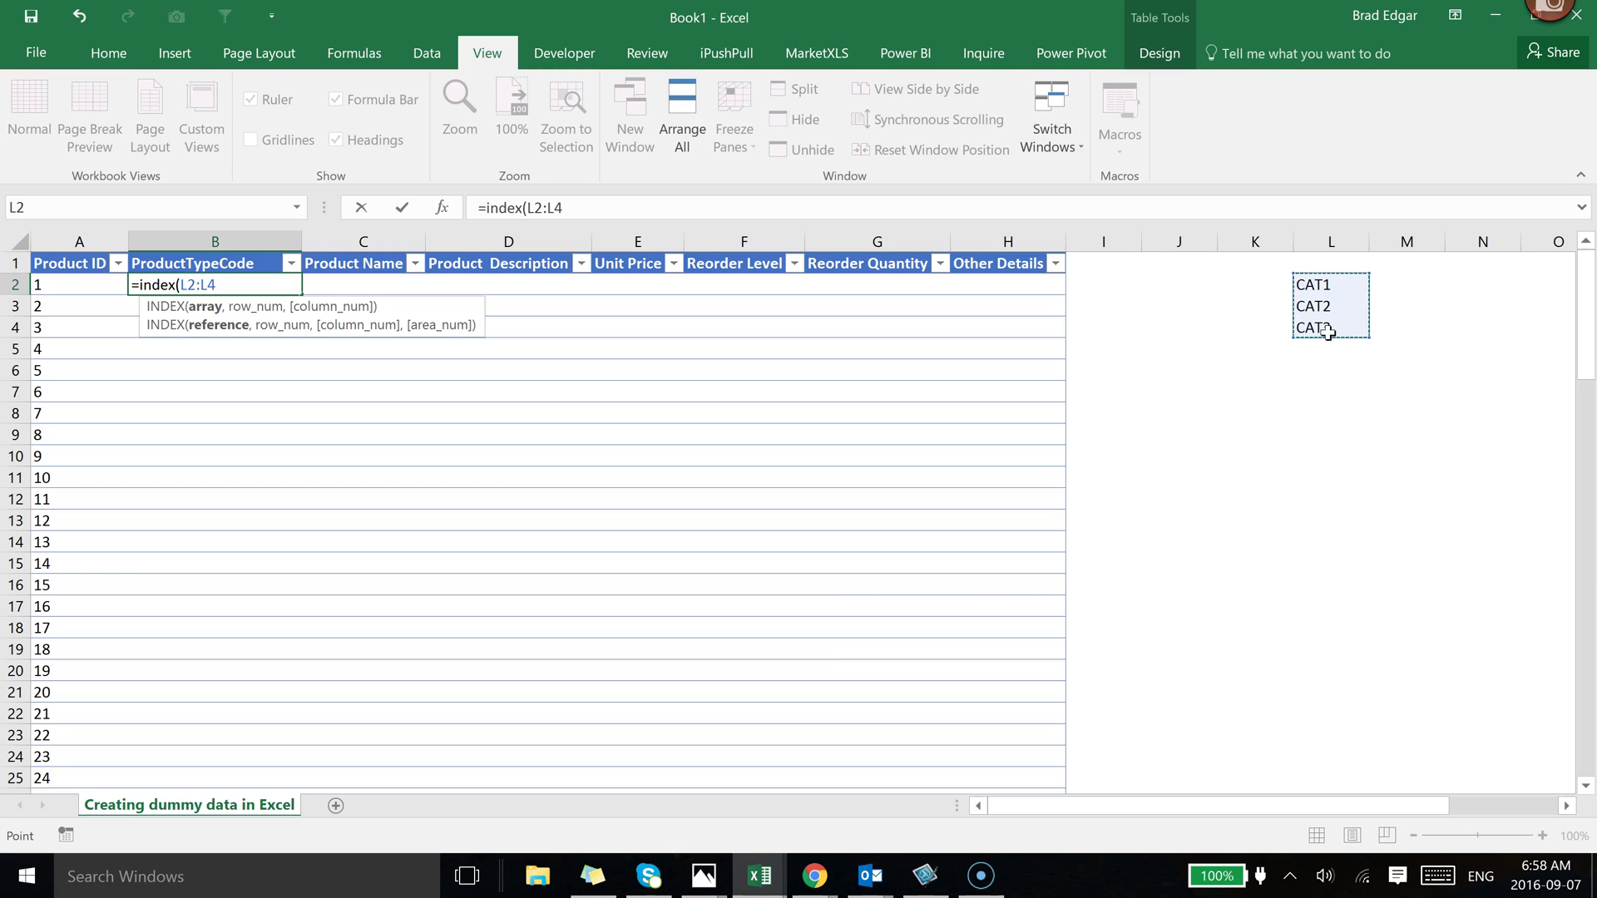
key(F4)
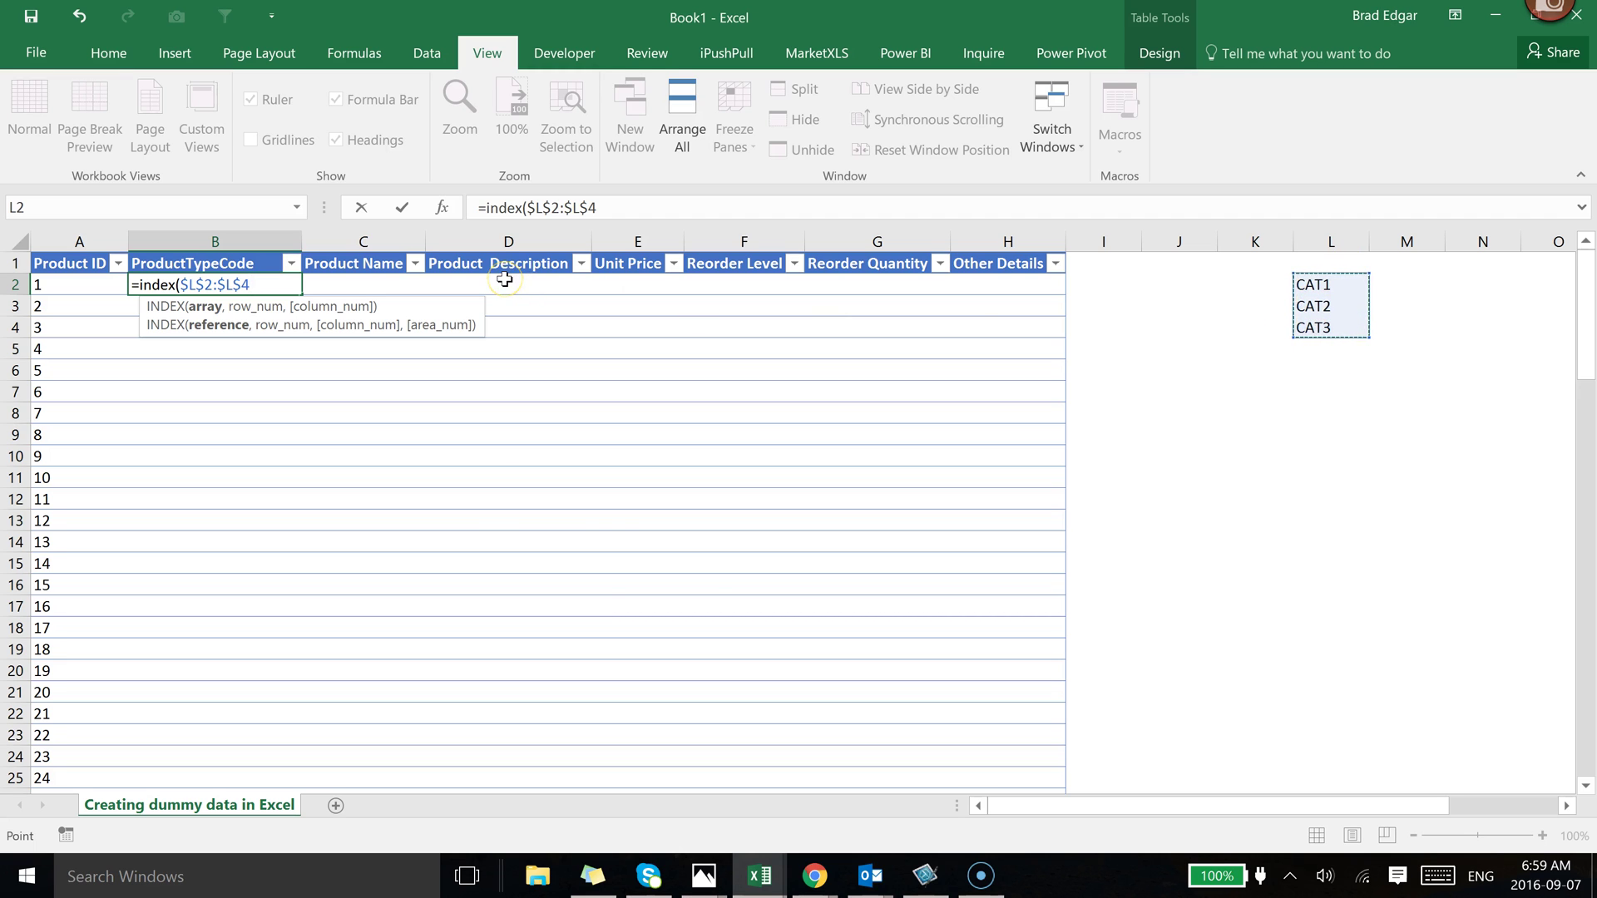
text(,)
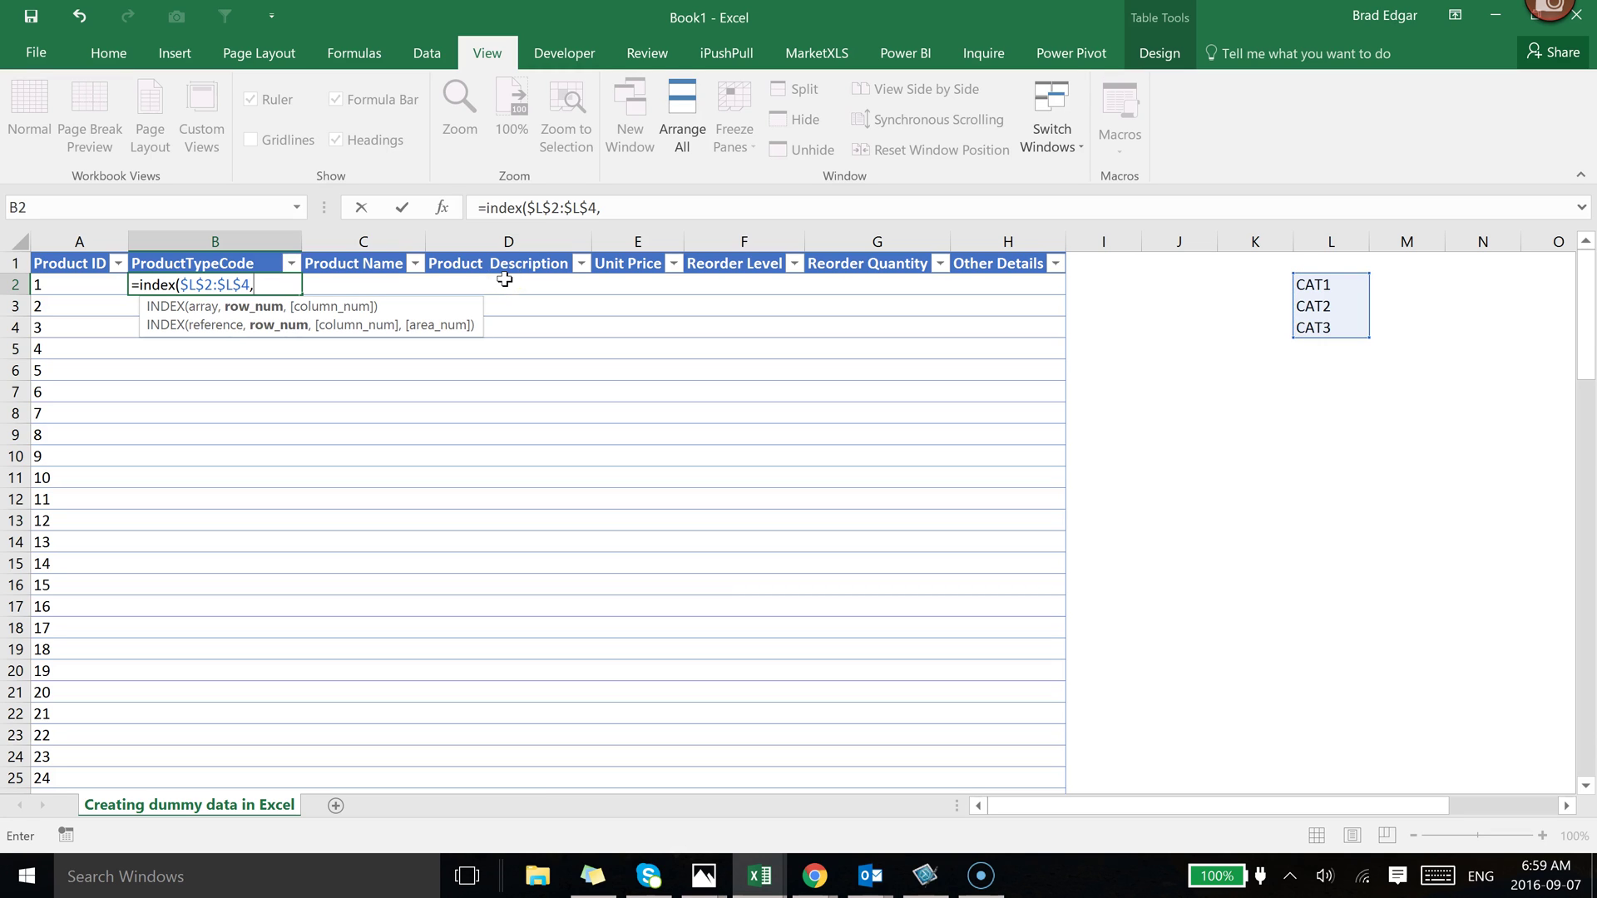
text(coun)
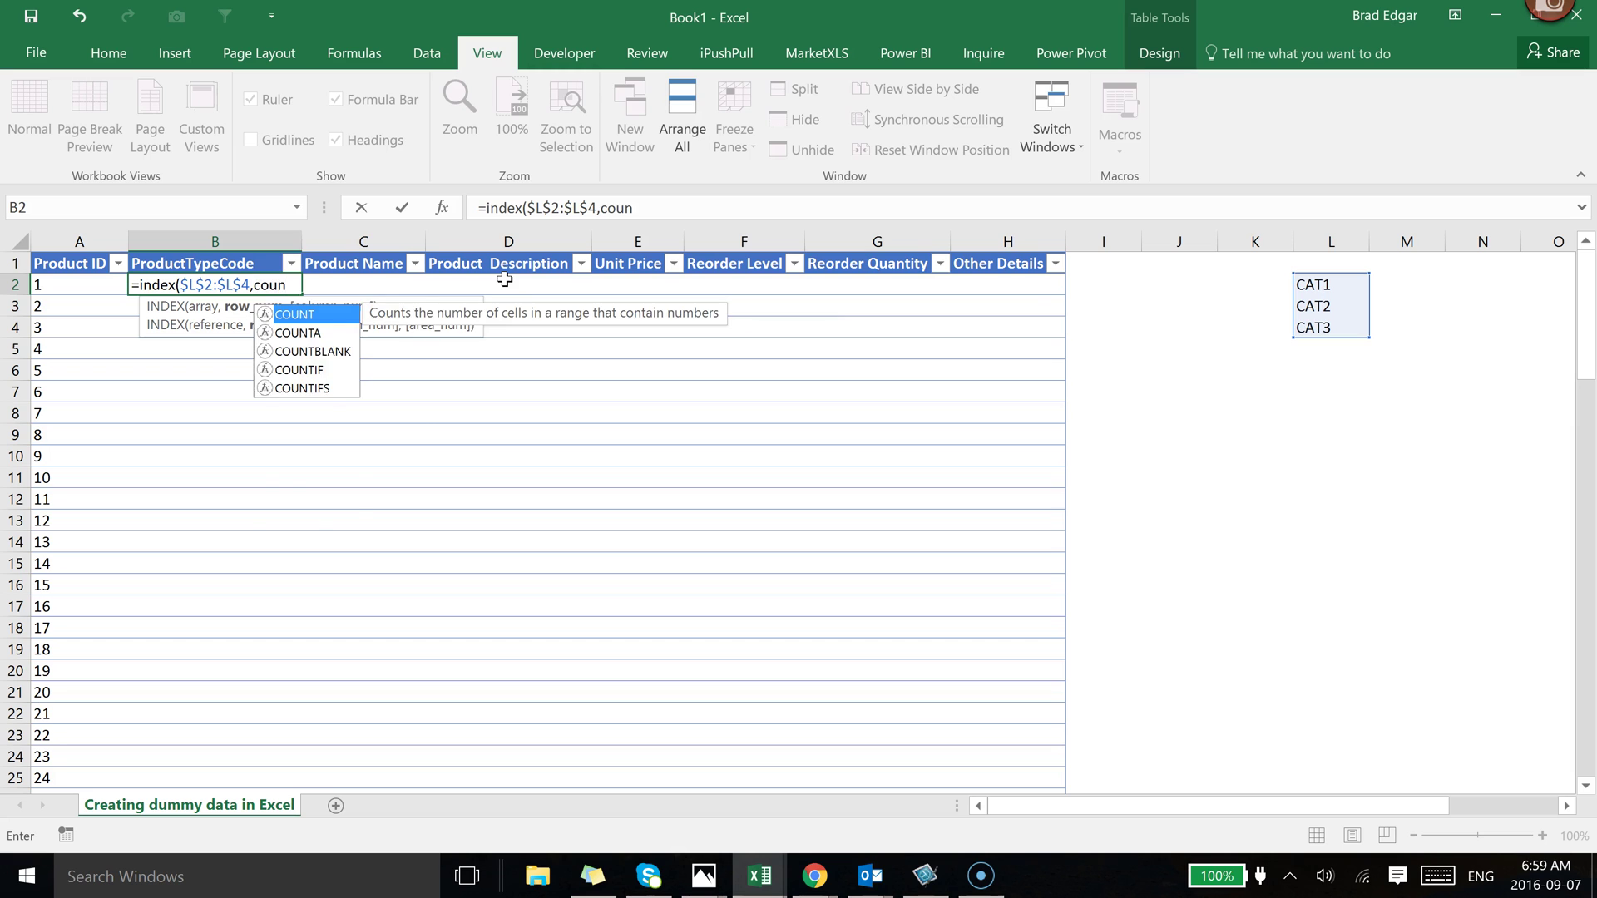
key(BackSpace)
key(BackSpace)
key(BackSpace)
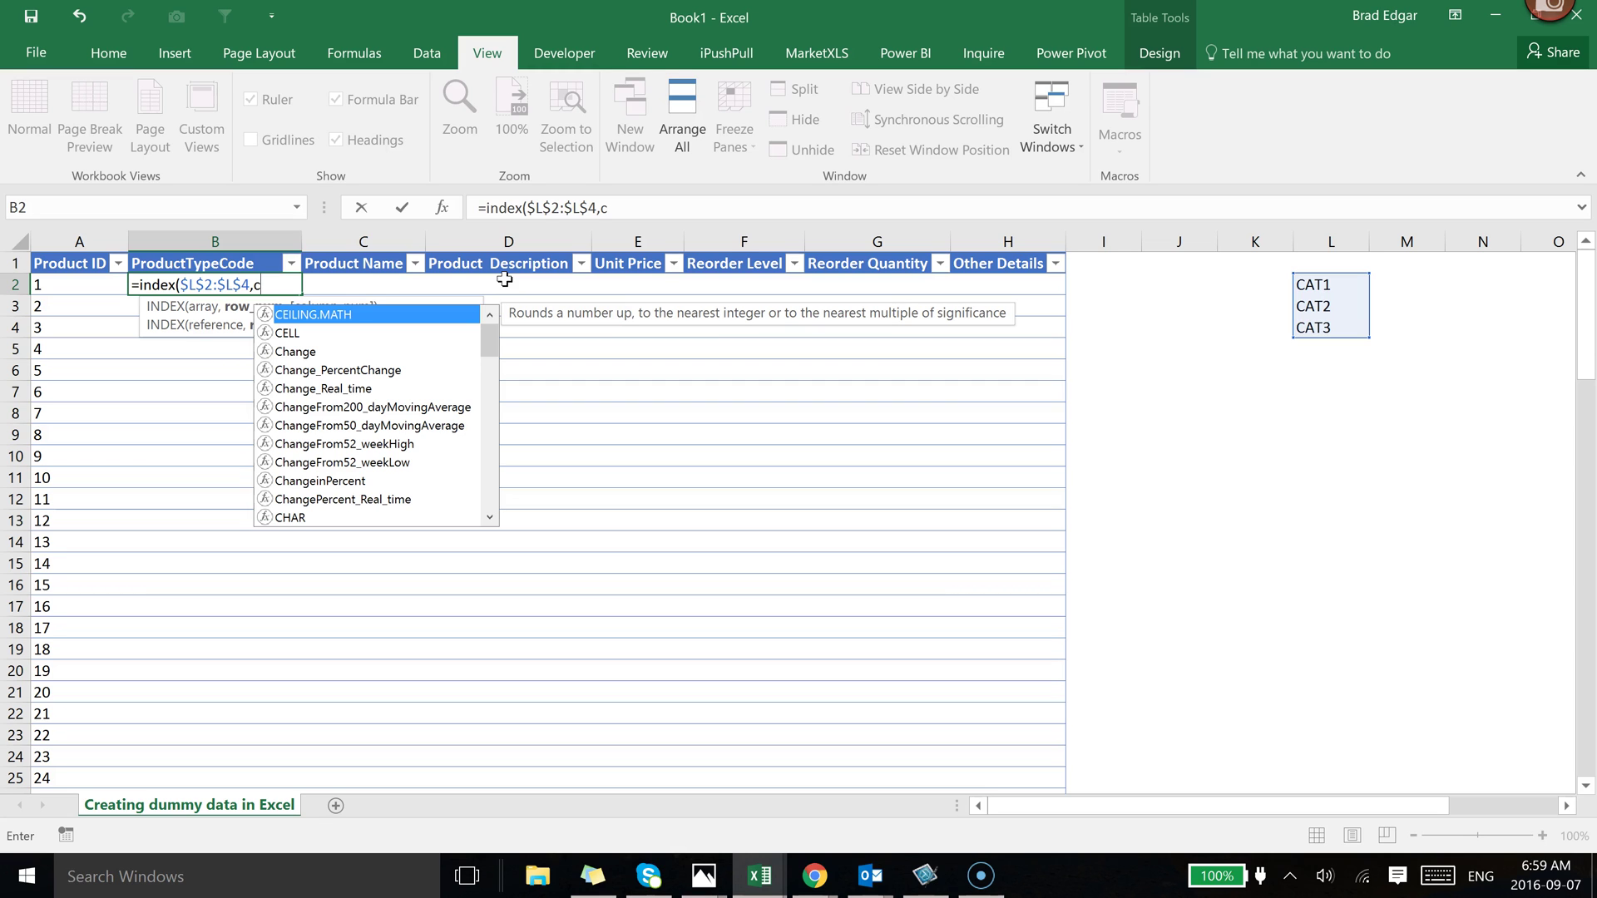
key(BackSpace)
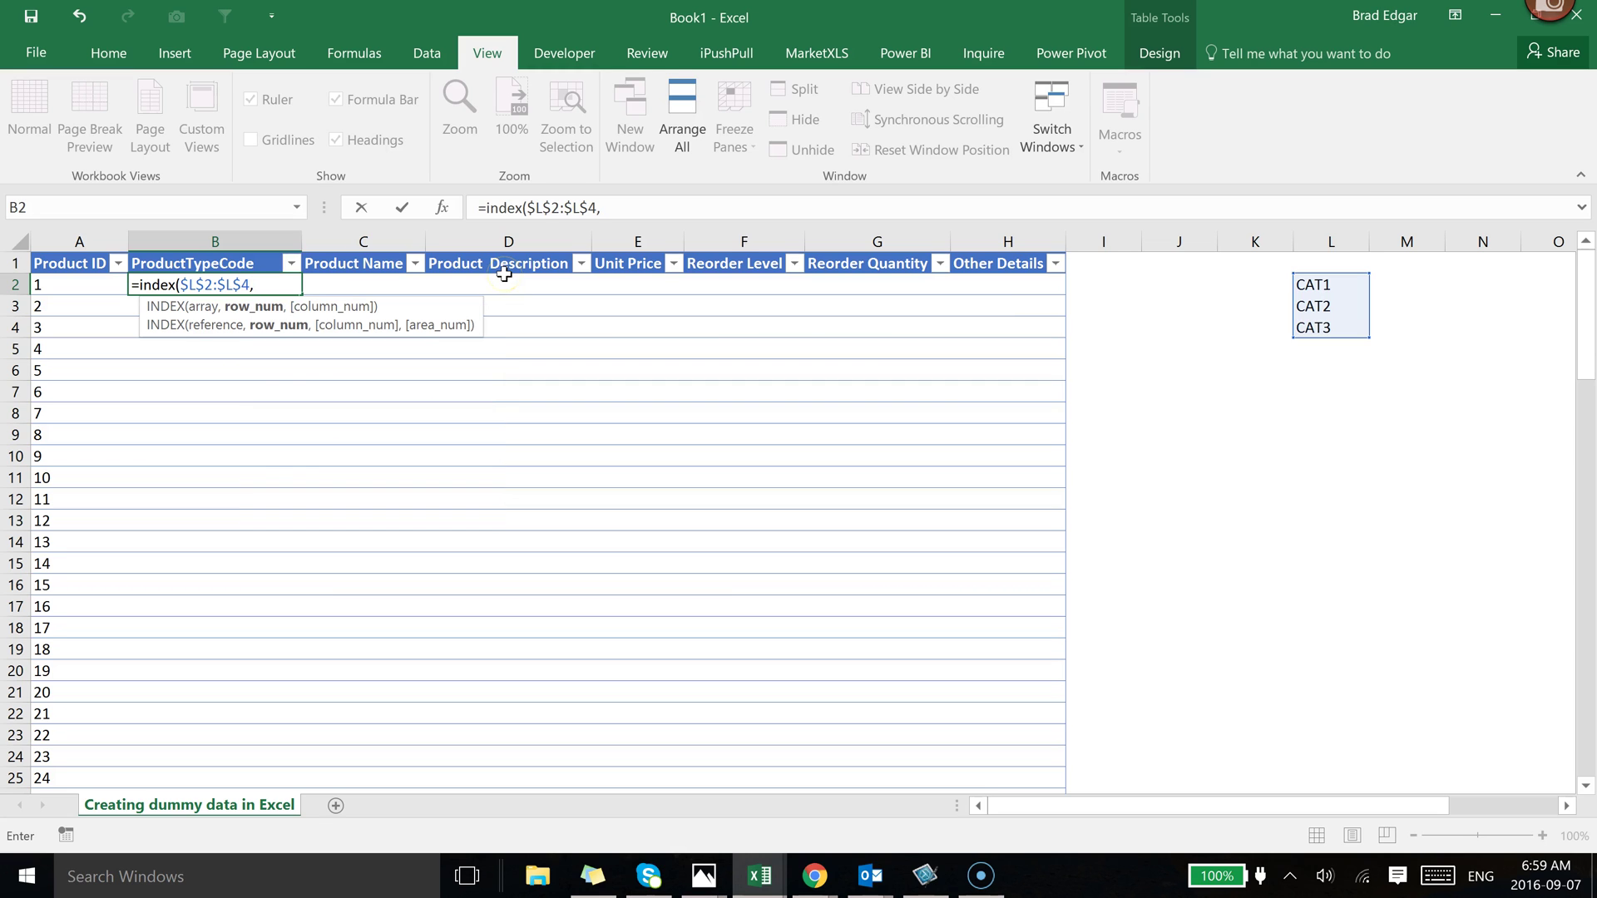
text(randbetween()
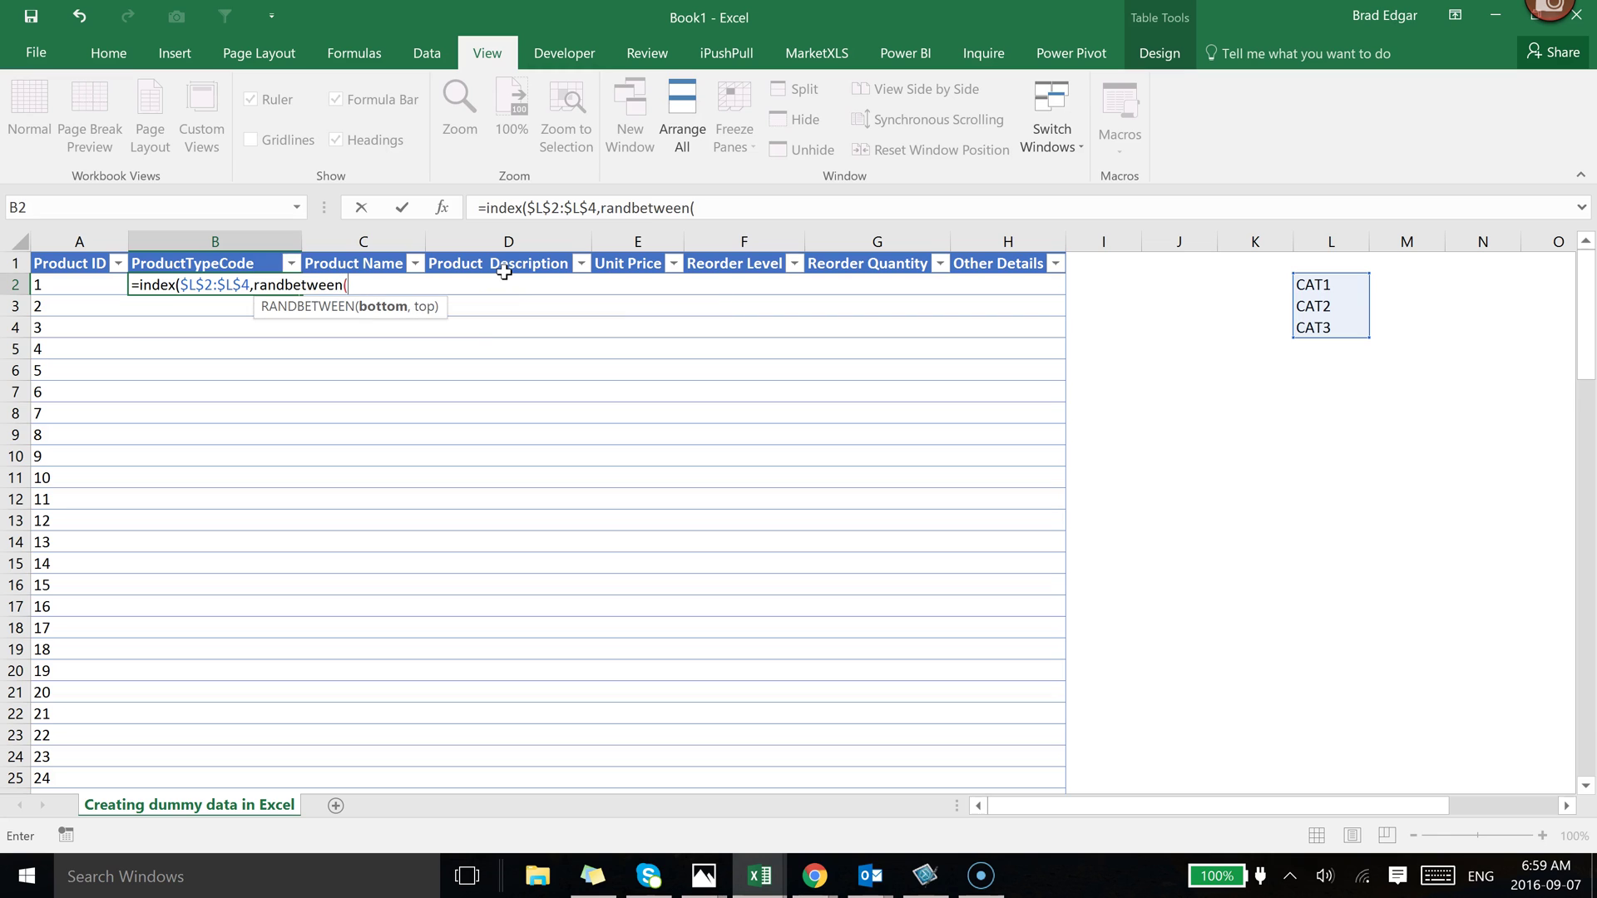
text(1,3)))
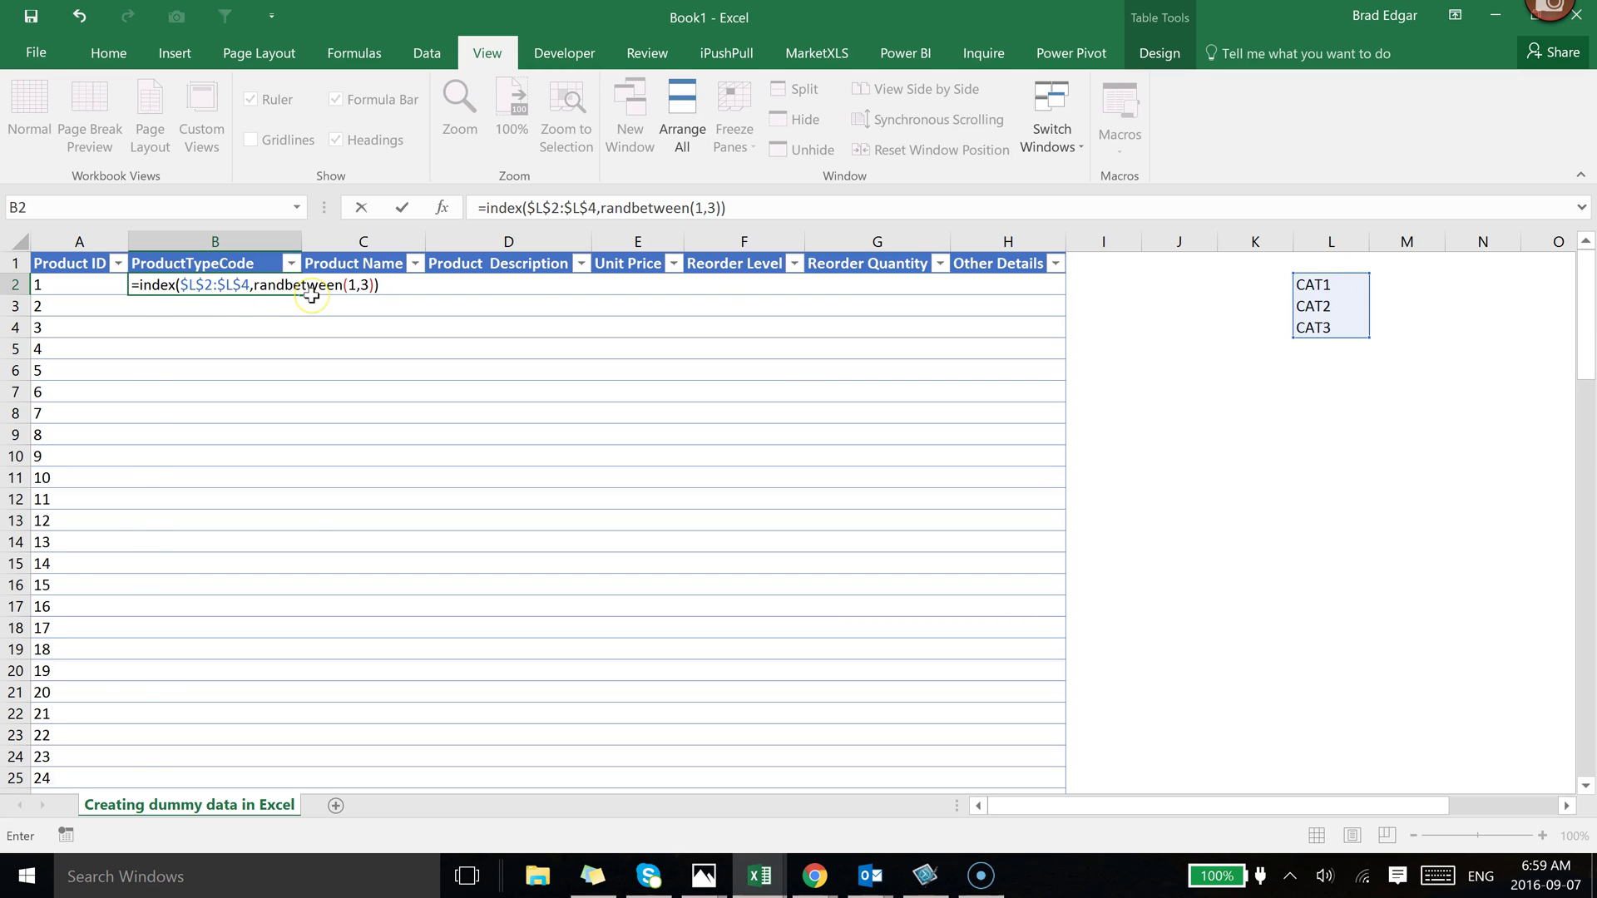
key(Return)
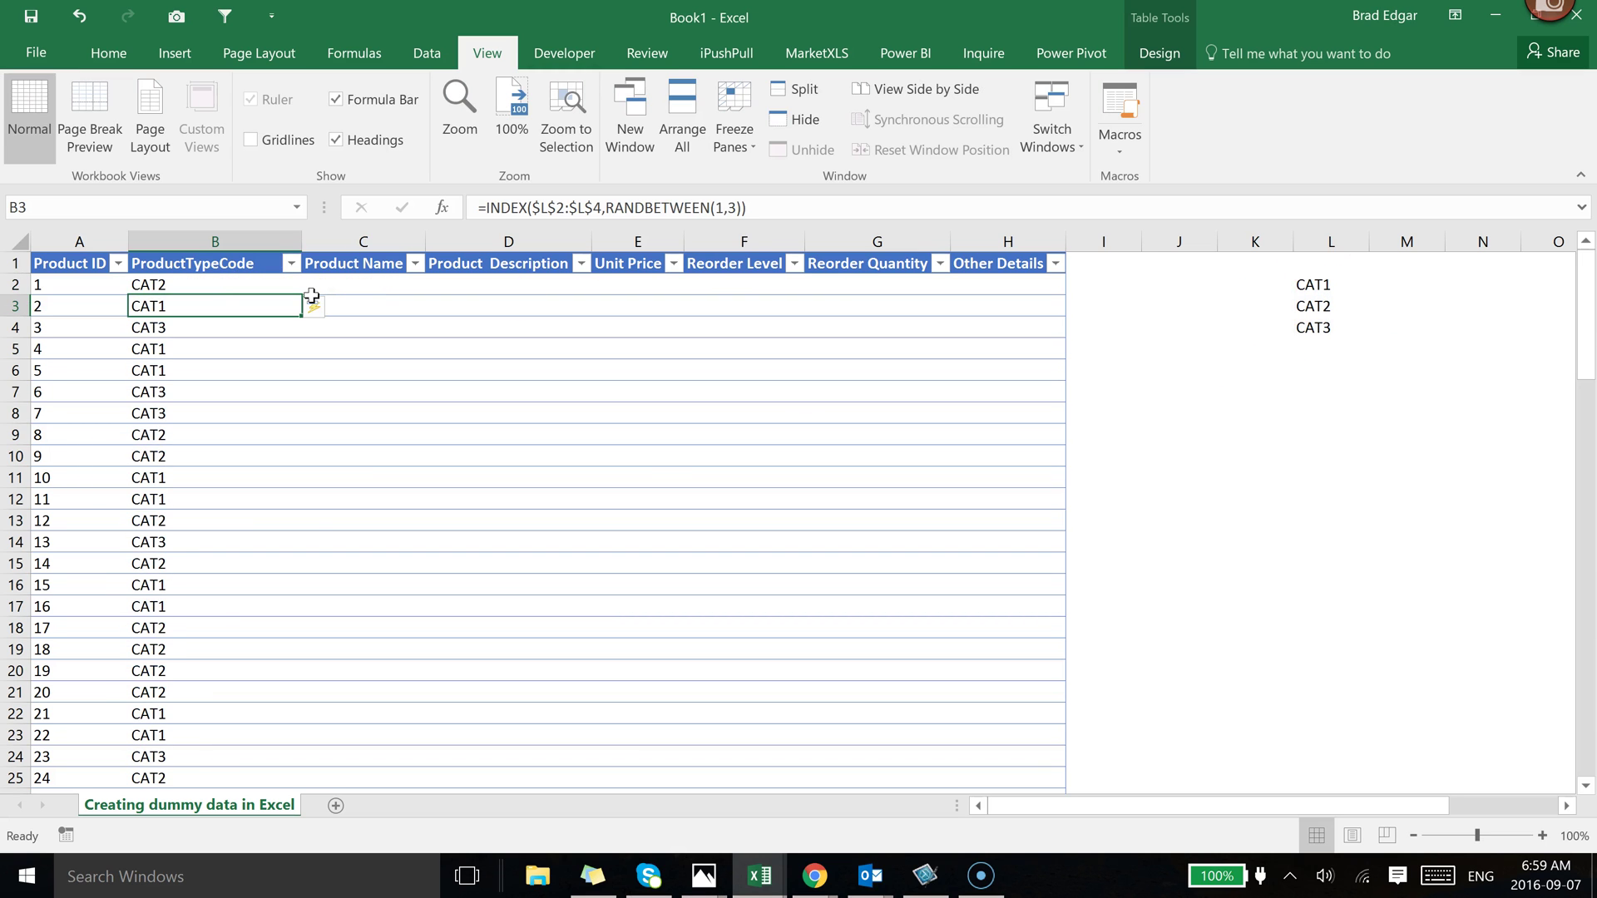
click(148, 284)
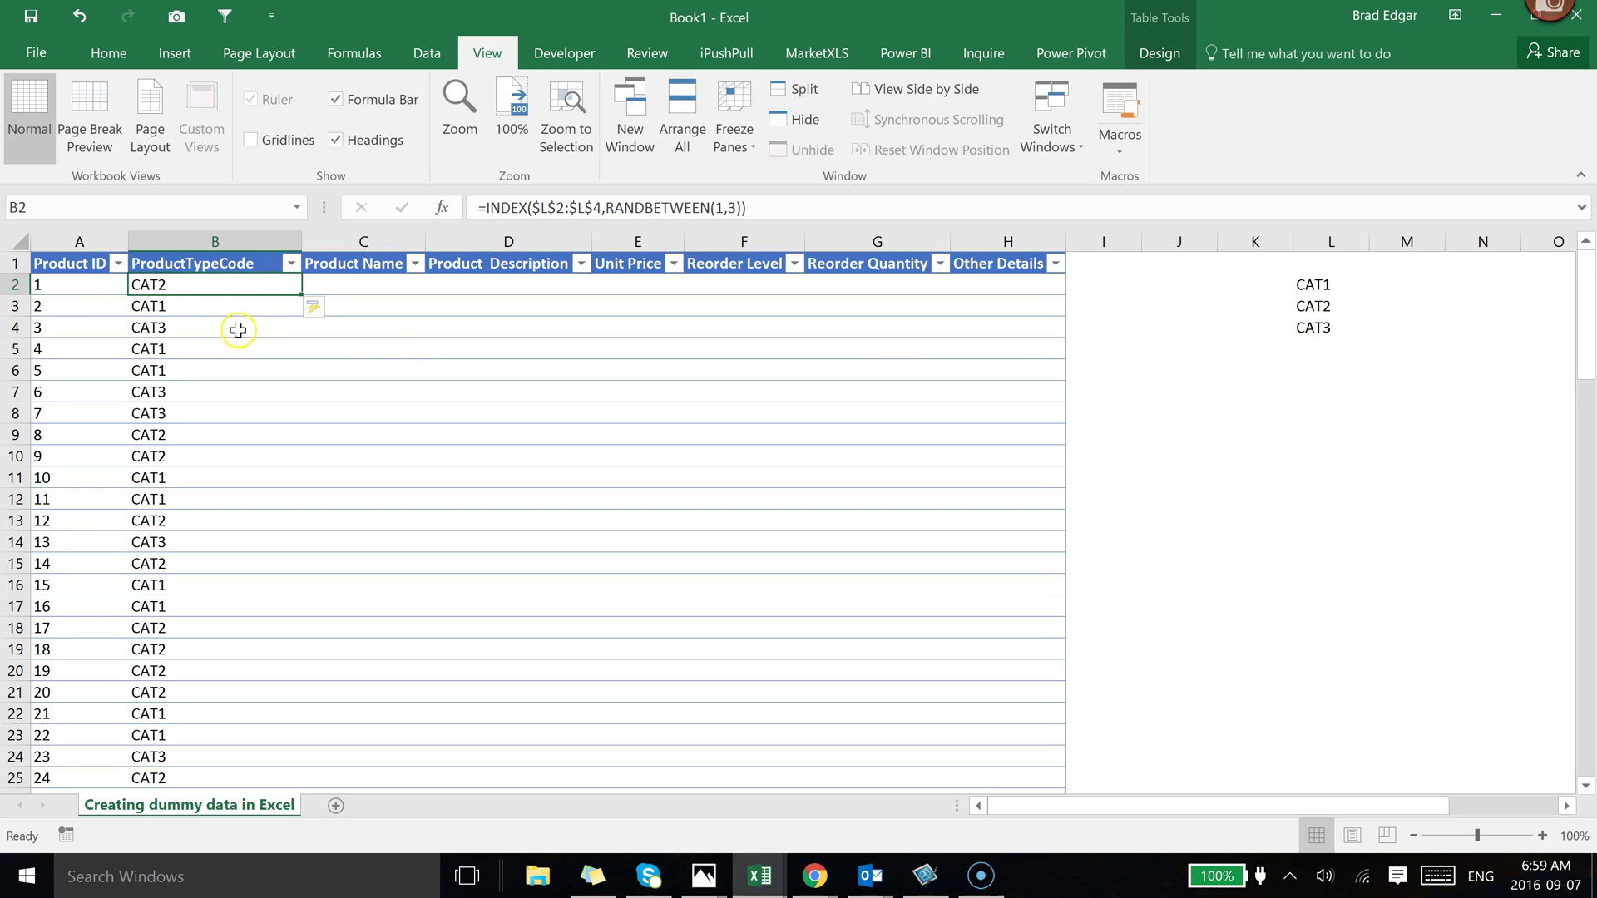
scroll(237, 332, down, 3)
scroll(236, 332, up, 3)
Enter PN1 in C2 and fill Product Name down to PN50
click(357, 281)
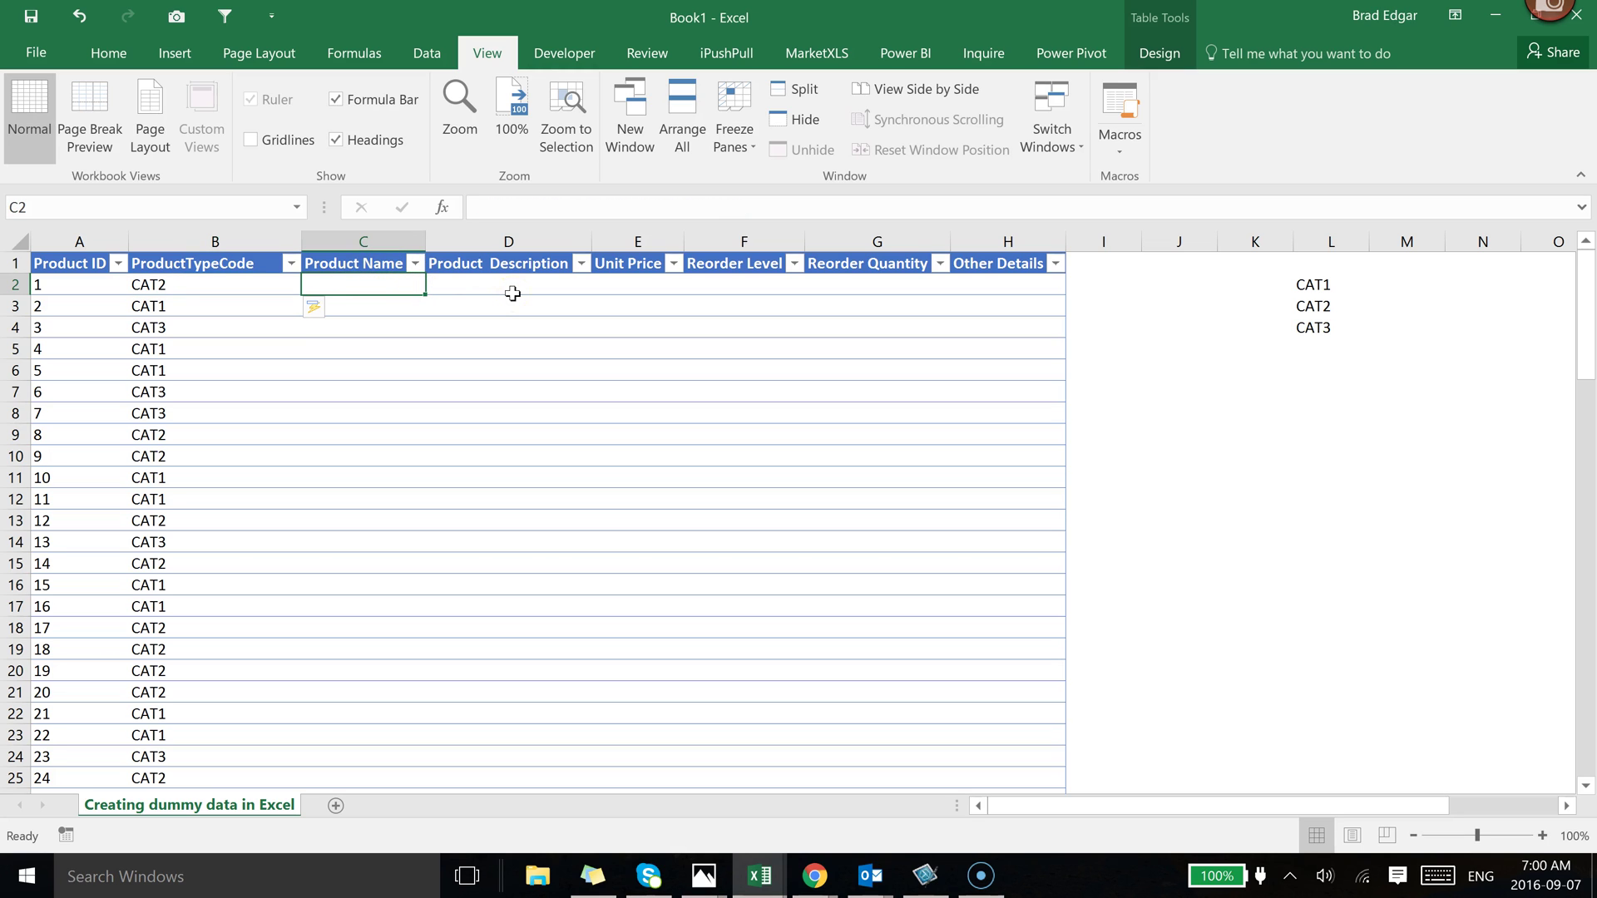
text(PN)
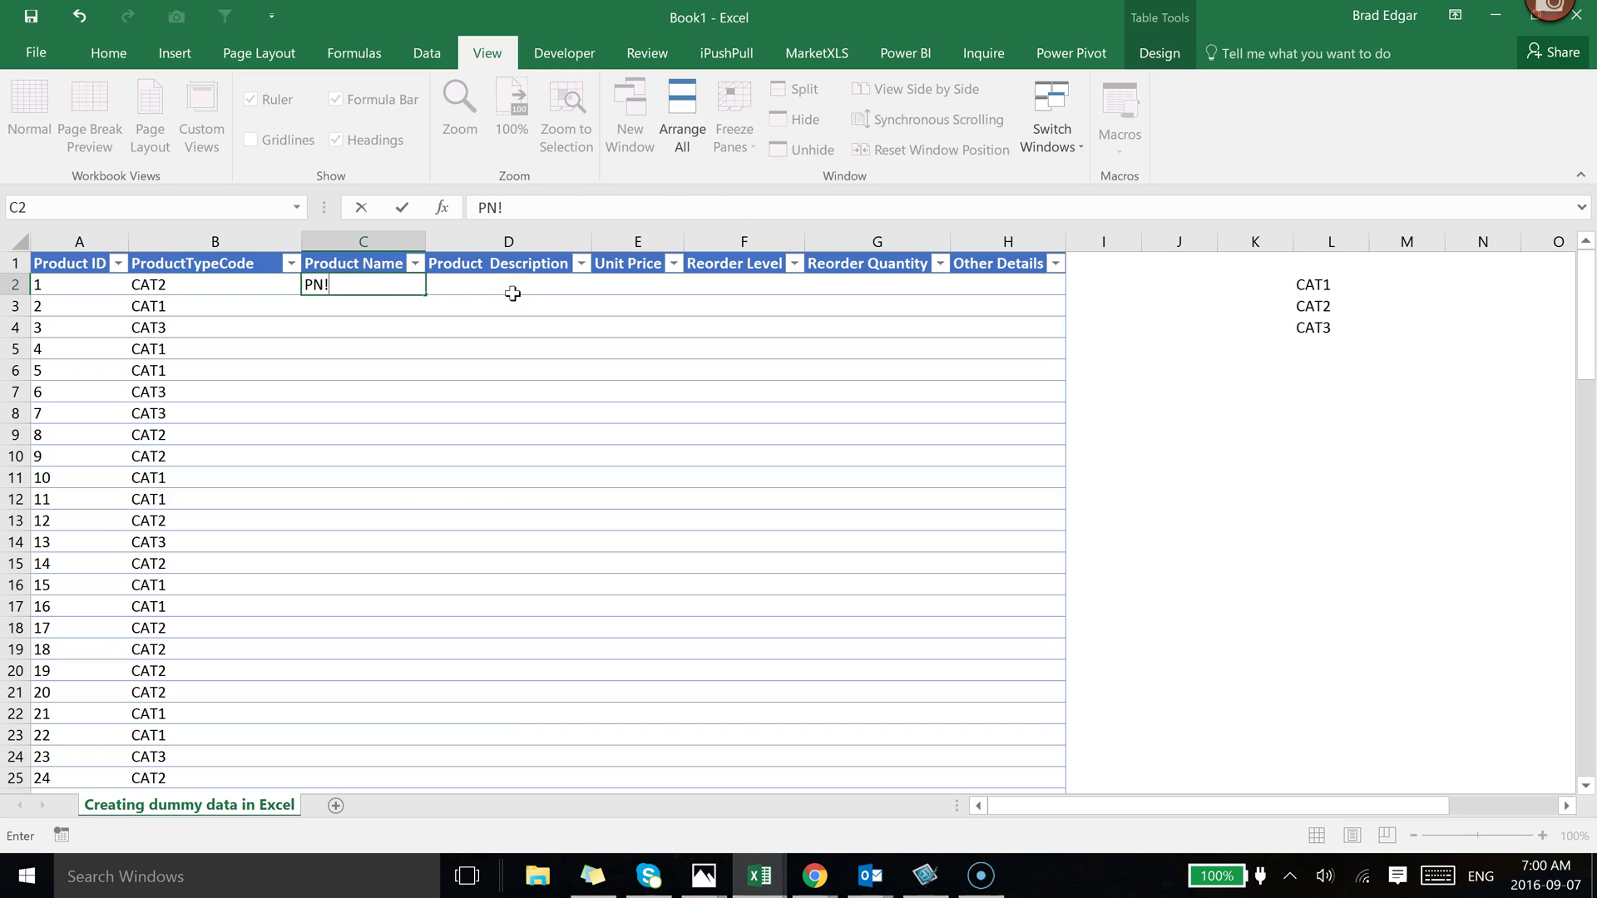
text(!)
key(BackSpace)
text(1)
key(Return)
click(346, 289)
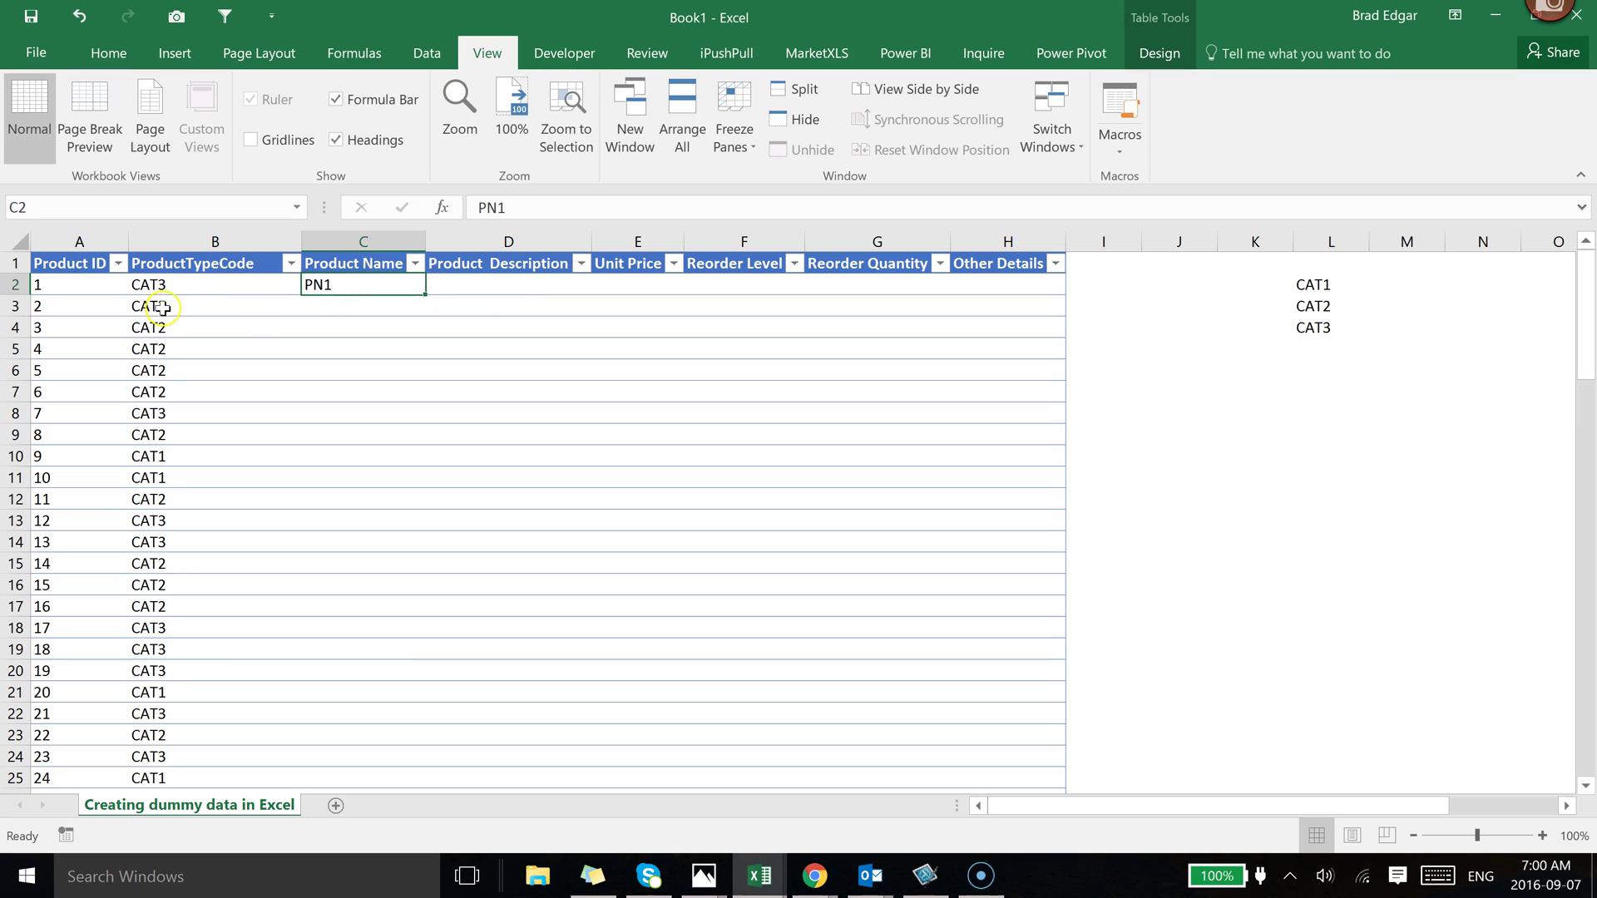
double_click(425, 296)
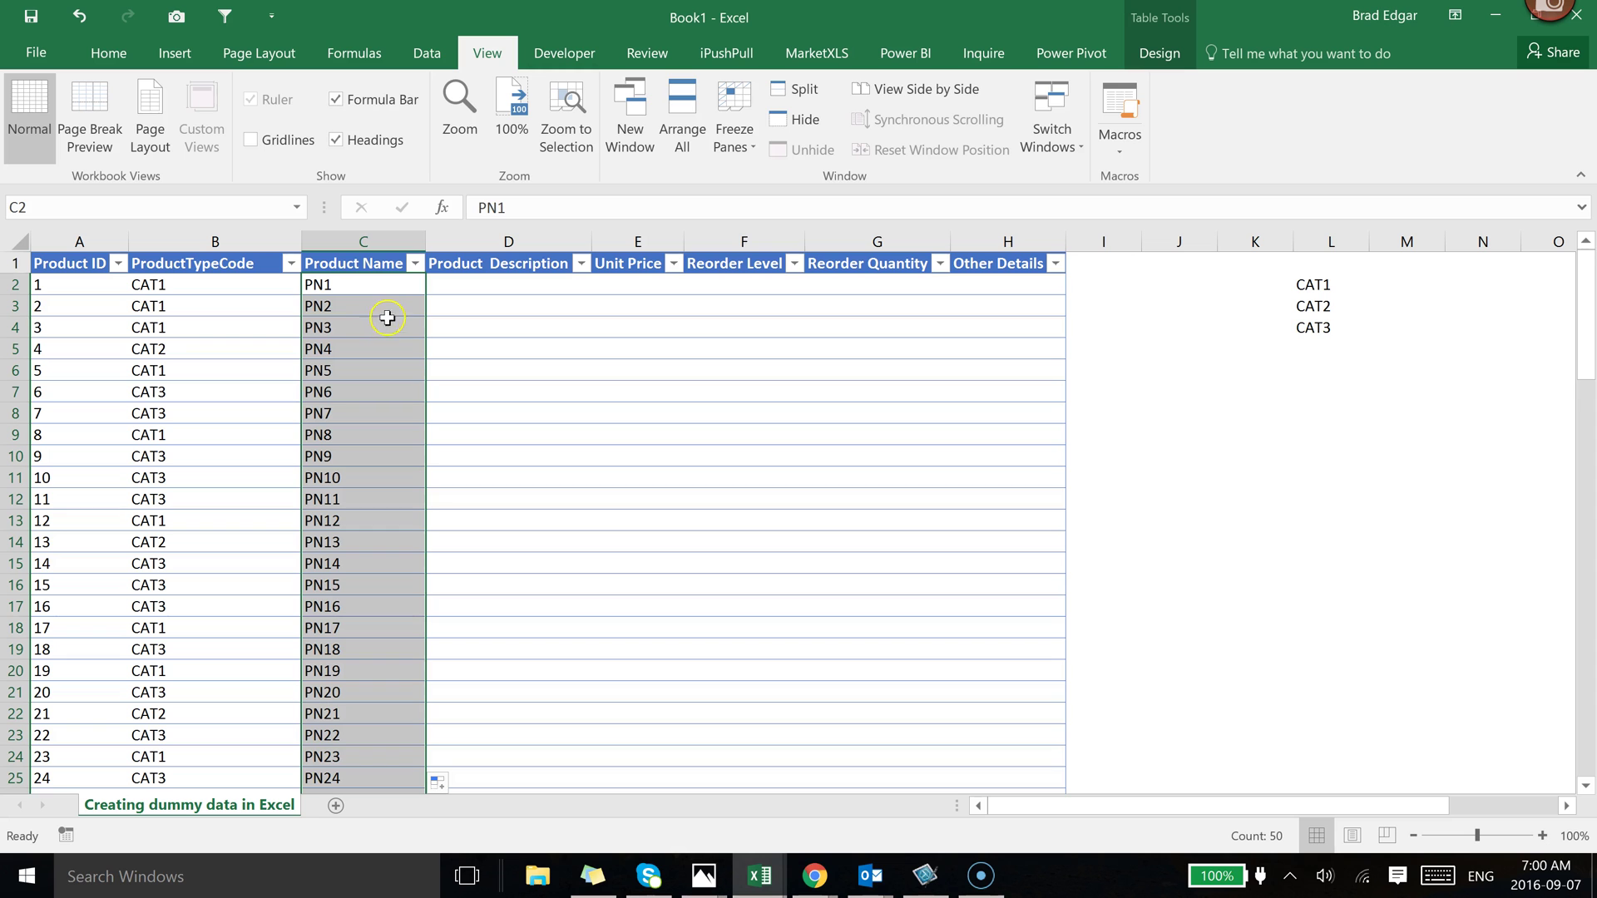
scroll(393, 303, down, 15)
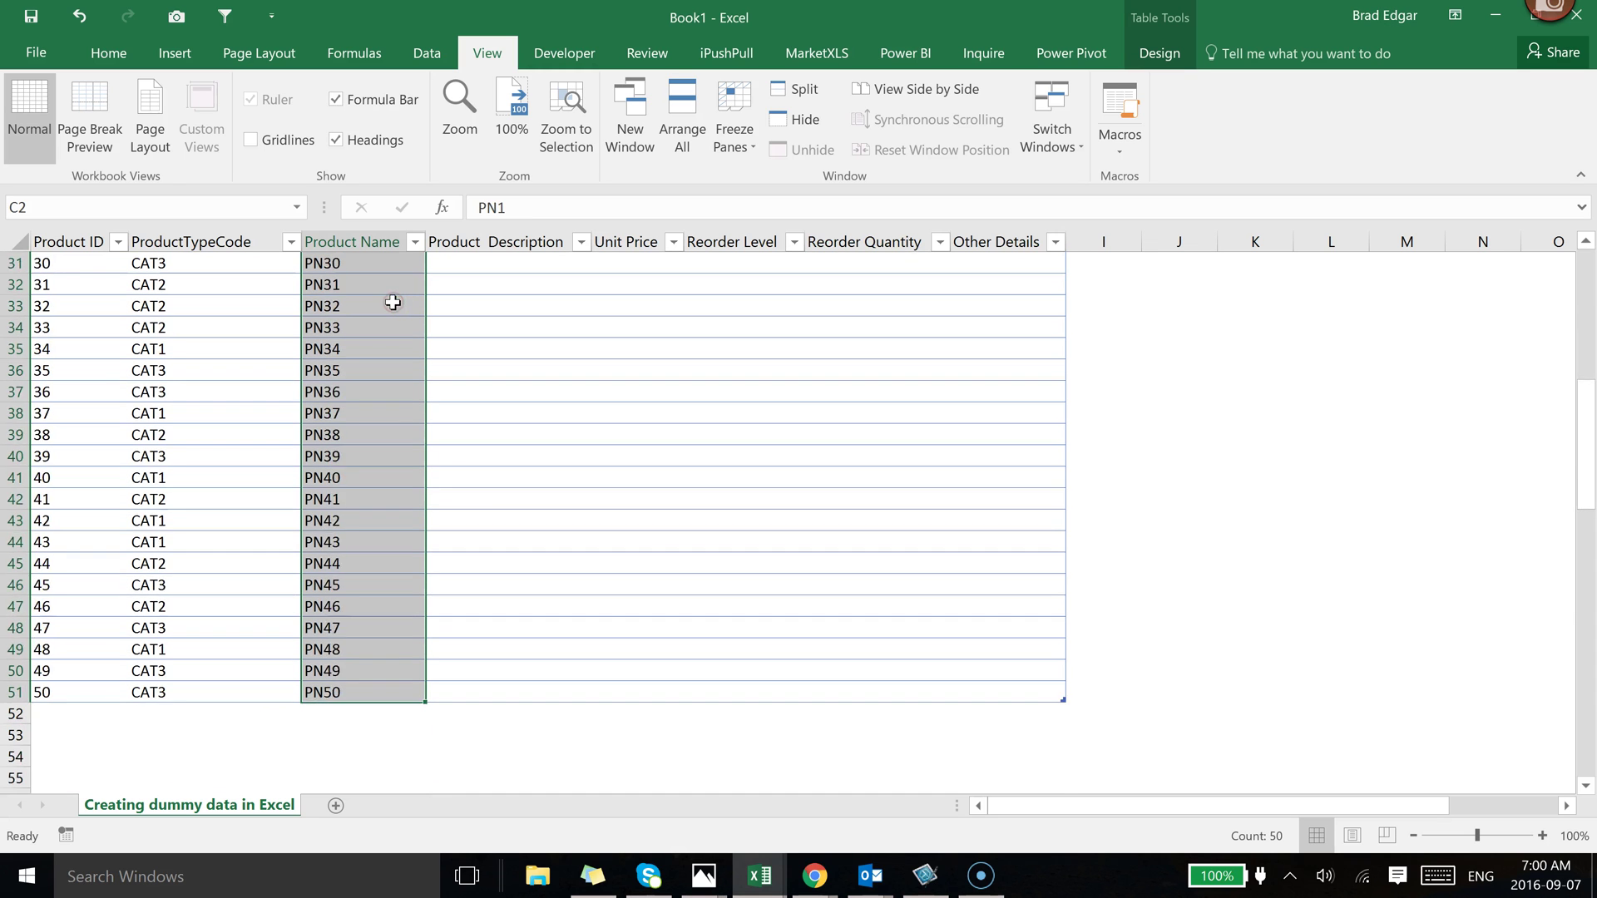
scroll(392, 303, up, 15)
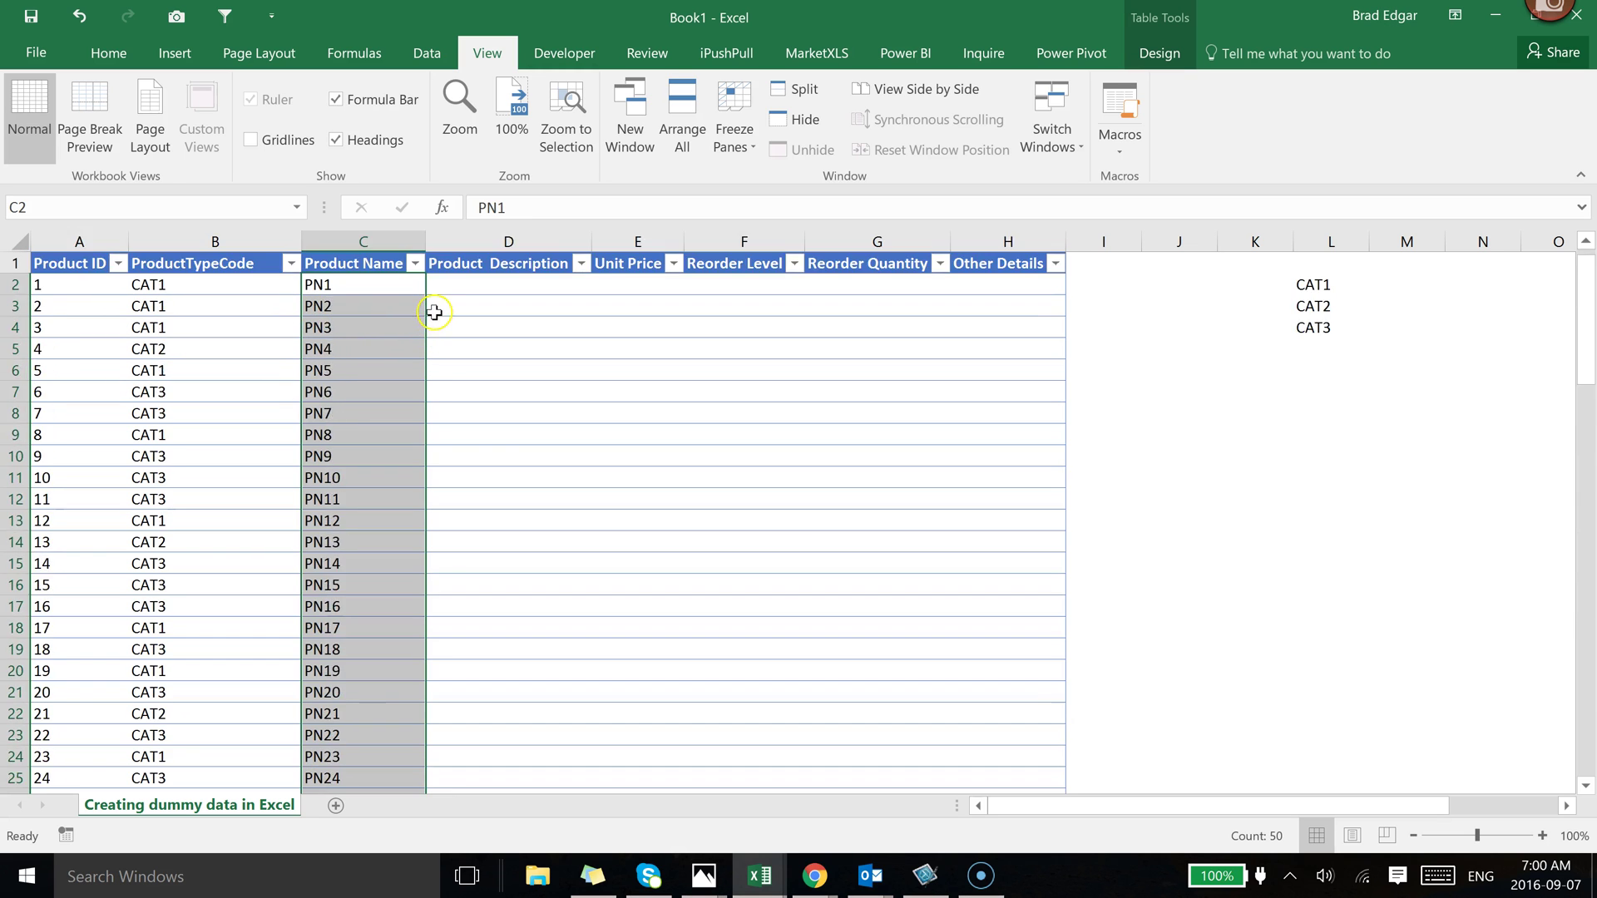
Enter PD1 in D2 and fill Product Description down to PD50
click(483, 292)
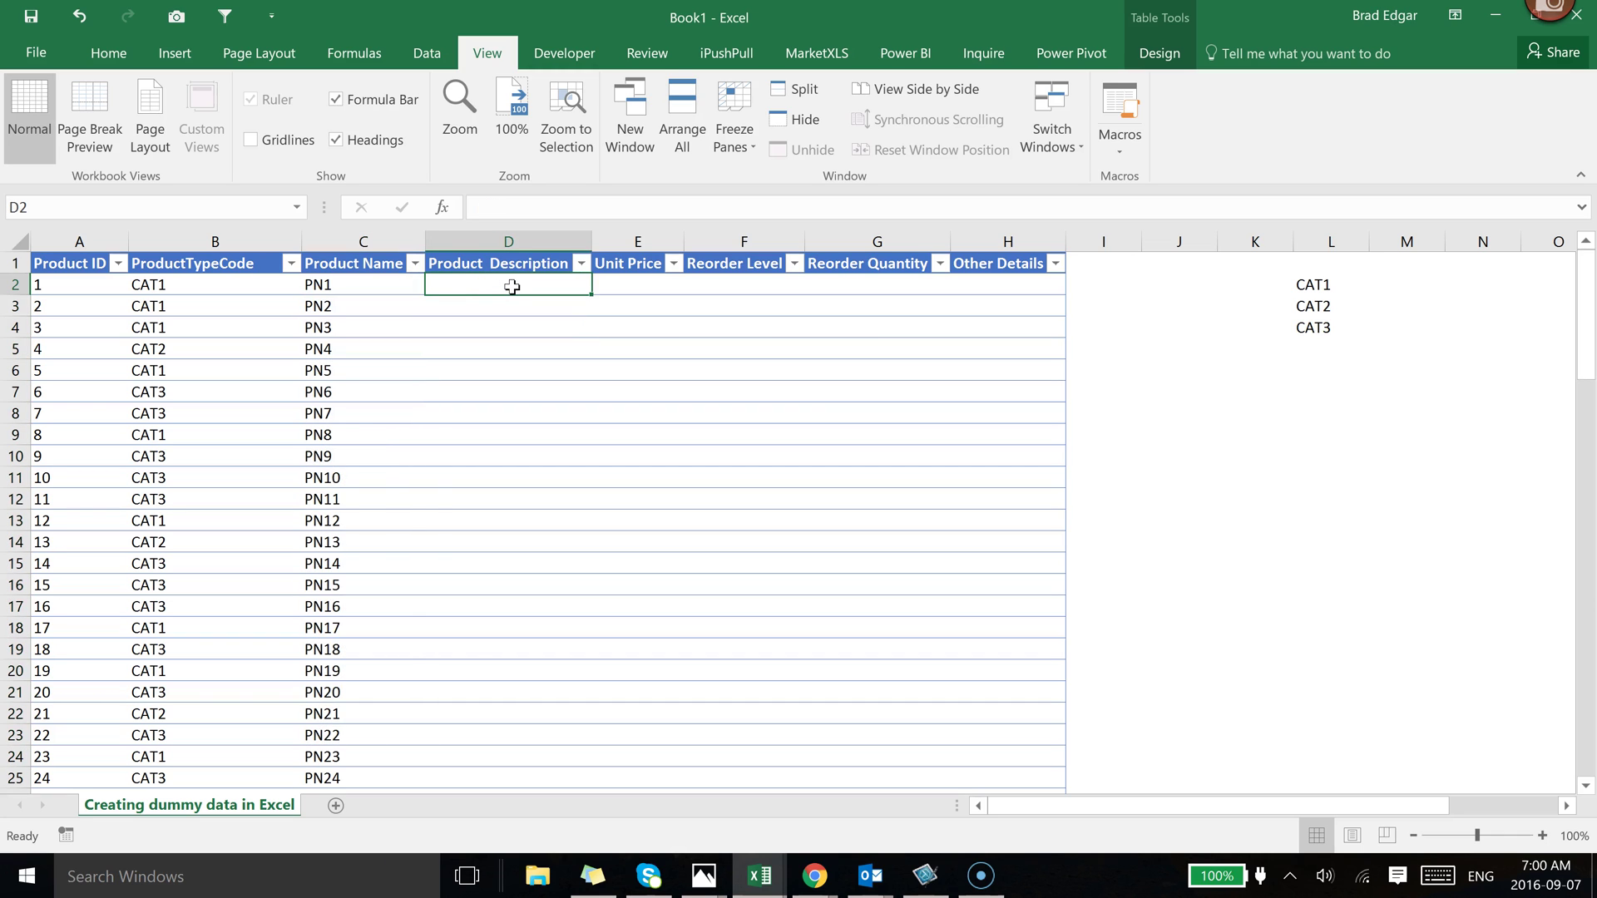
text(PD)
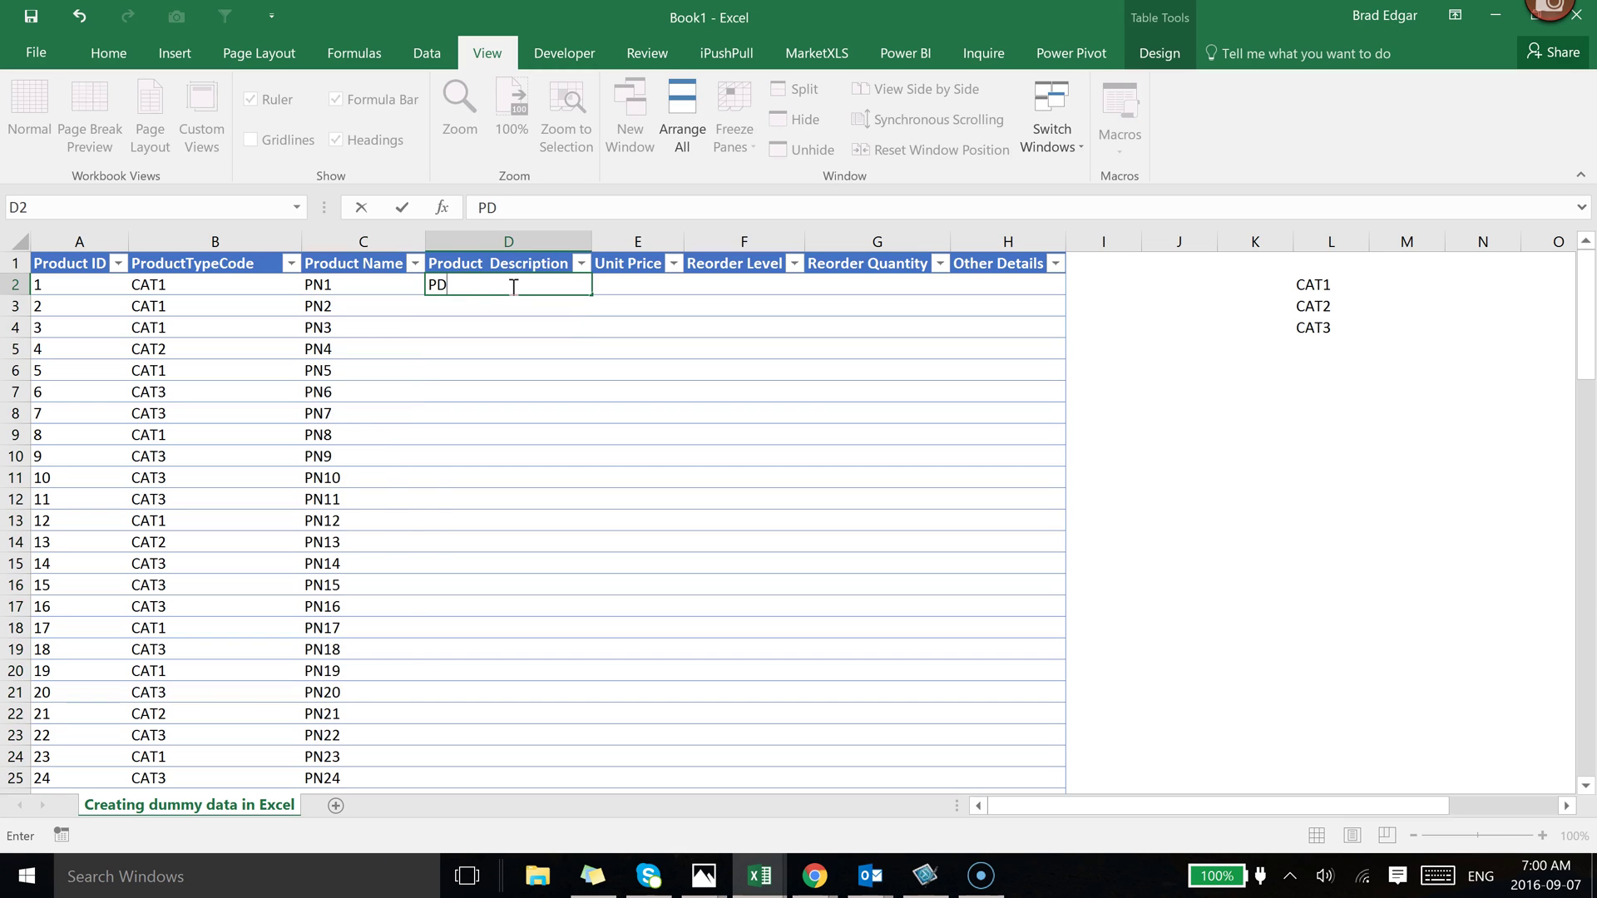
text(1)
key(Return)
click(510, 283)
double_click(585, 282)
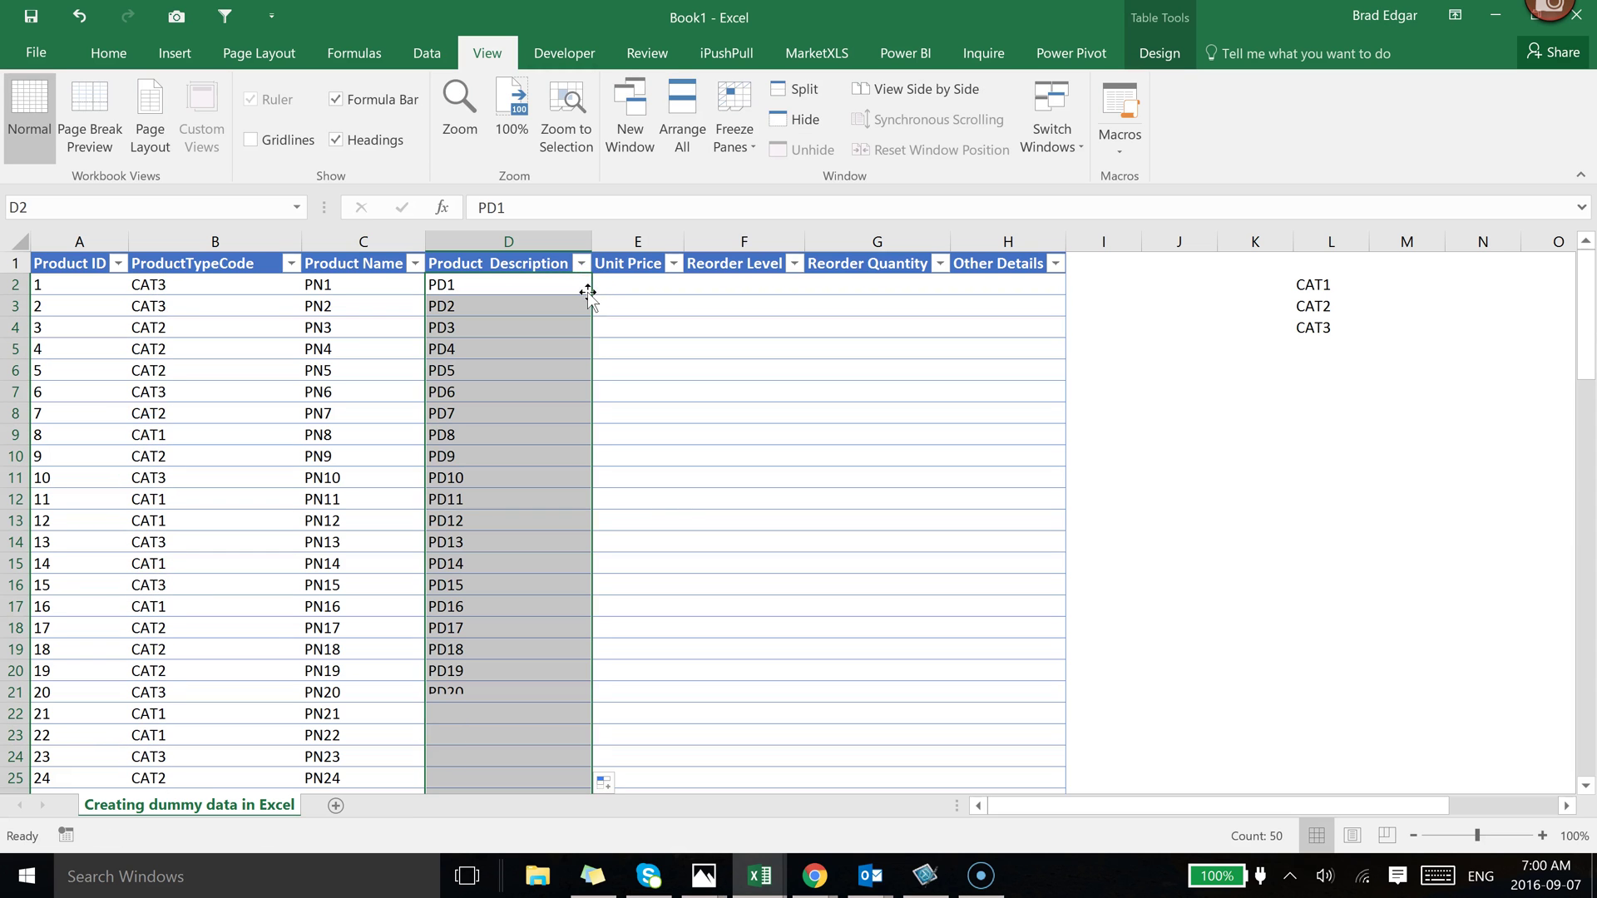
scroll(588, 292, down, 14)
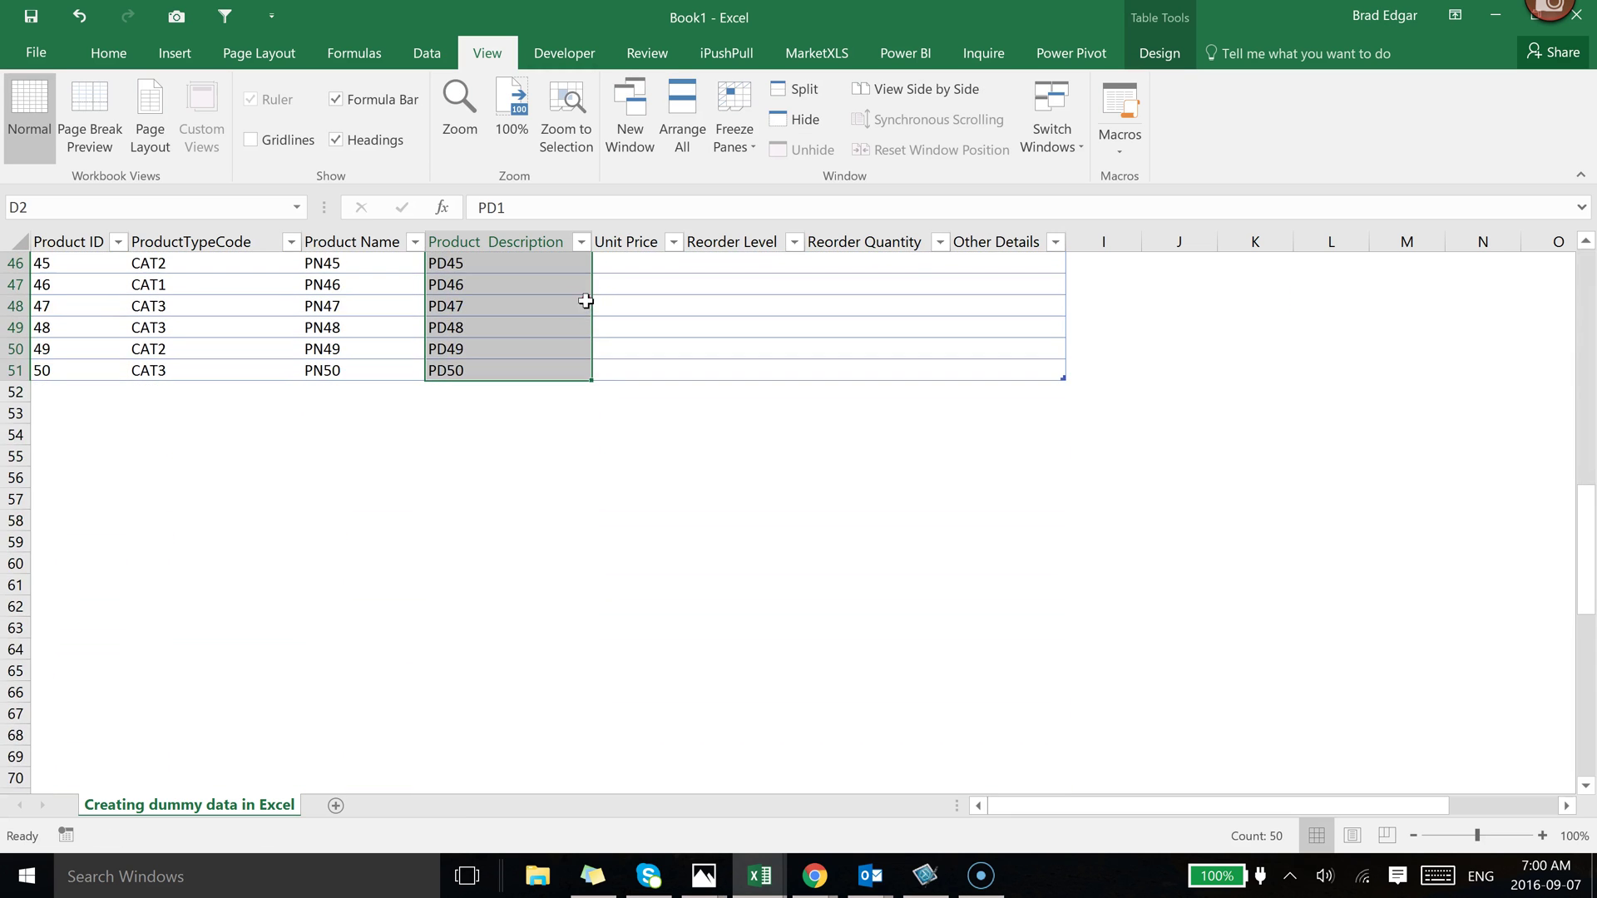
scroll(585, 301, up, 14)
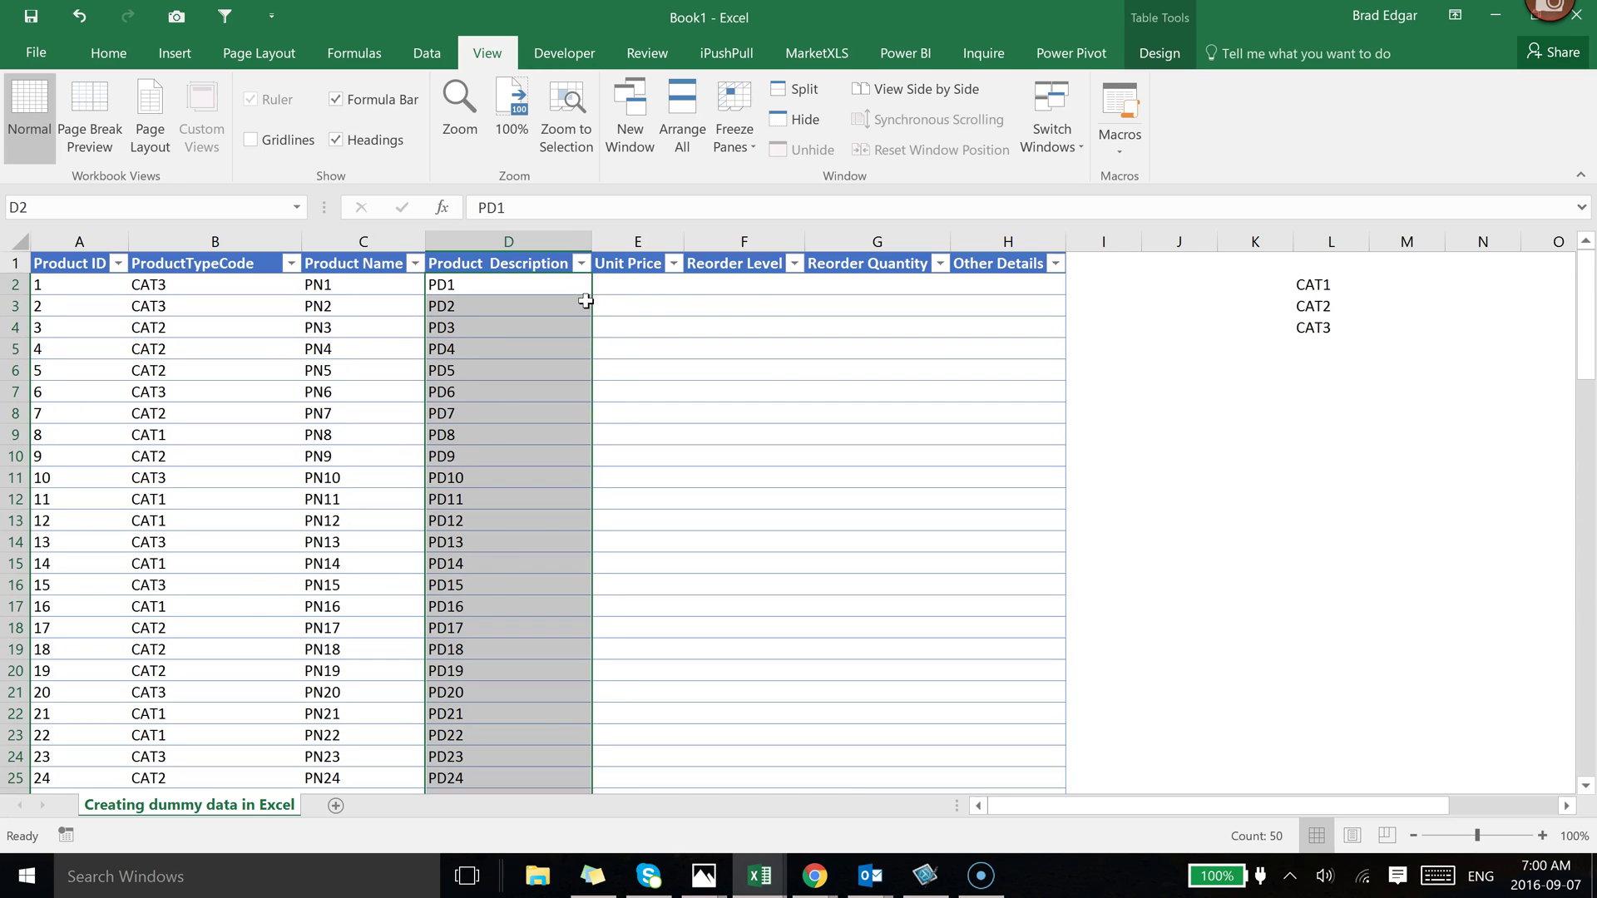
key(Right)
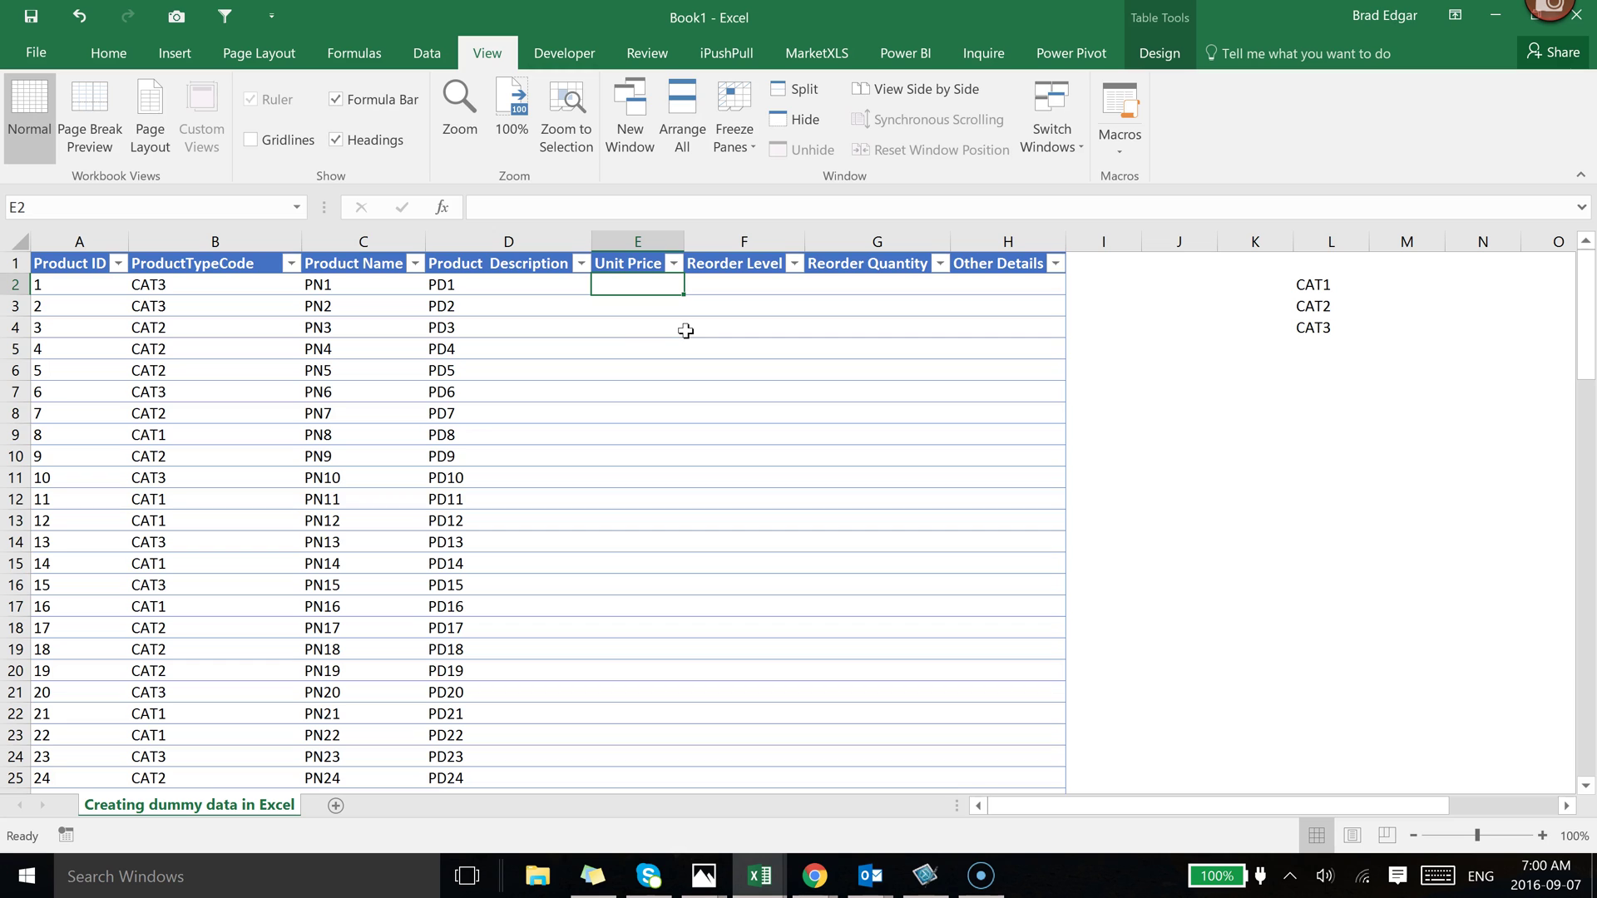
Enter =RAND()*100 in E2 to fill Unit Price with random values 0–100
text(=rand)
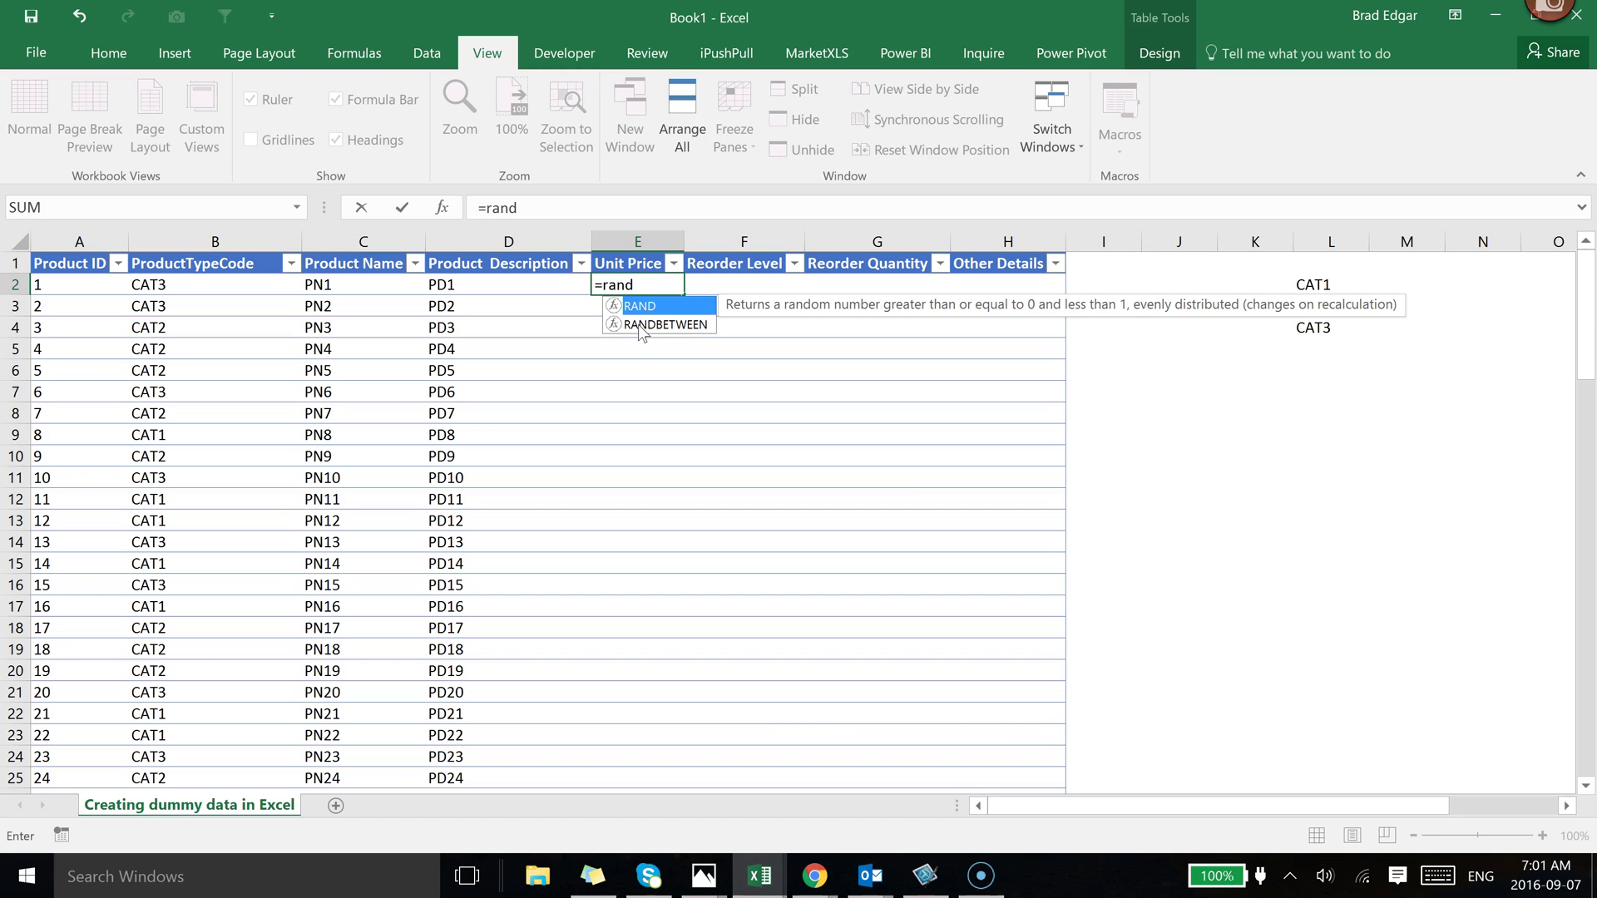
text(()*100)
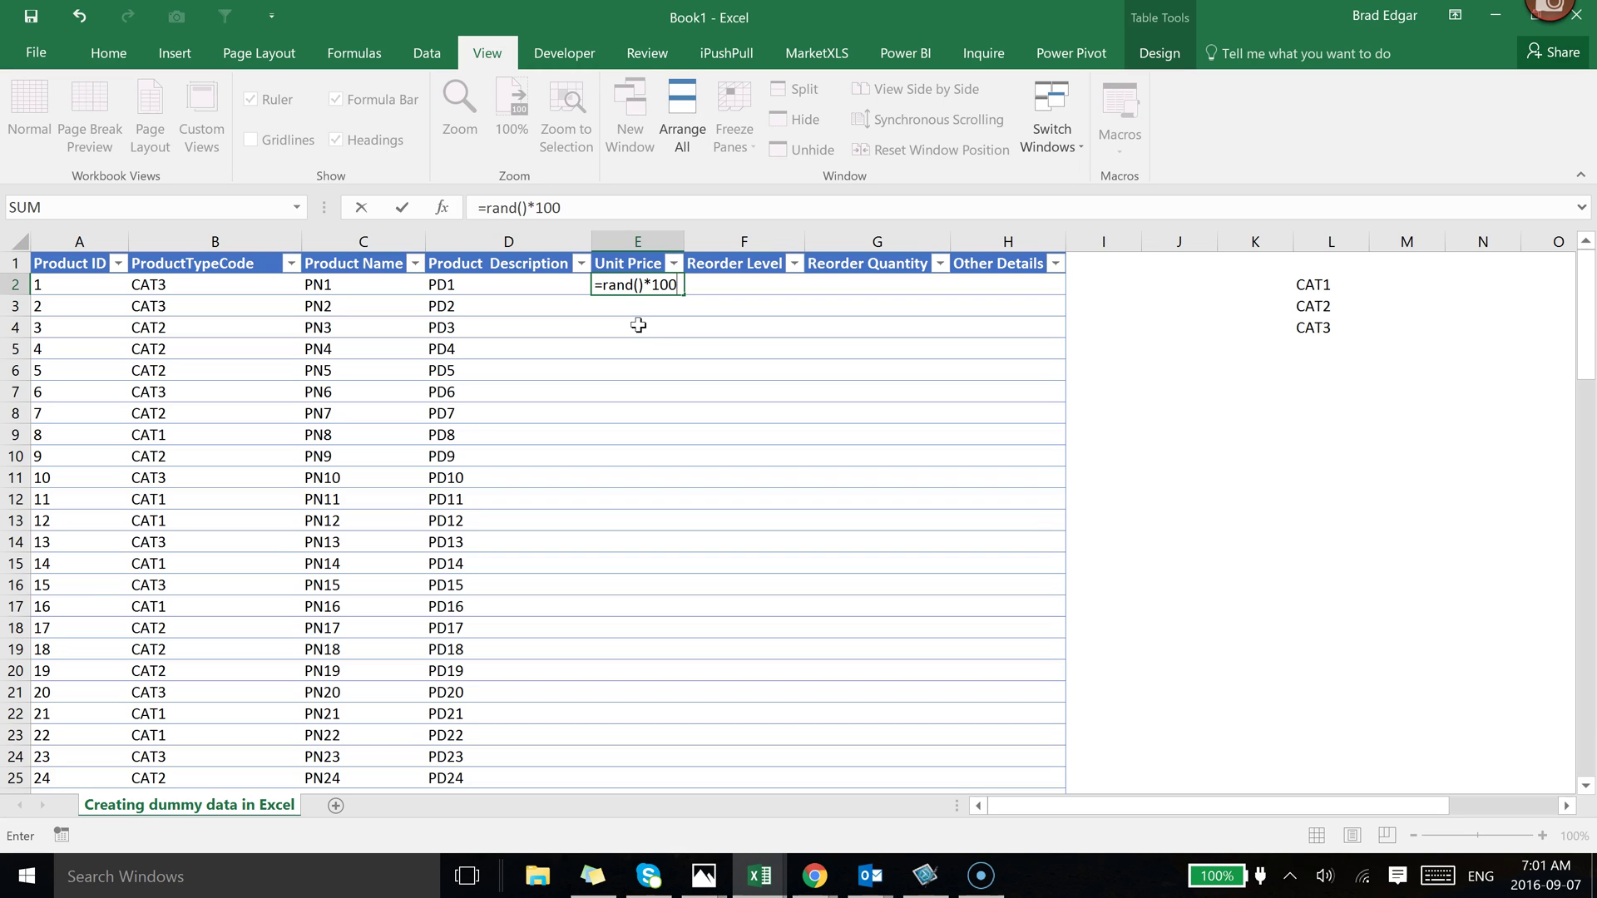
key(Return)
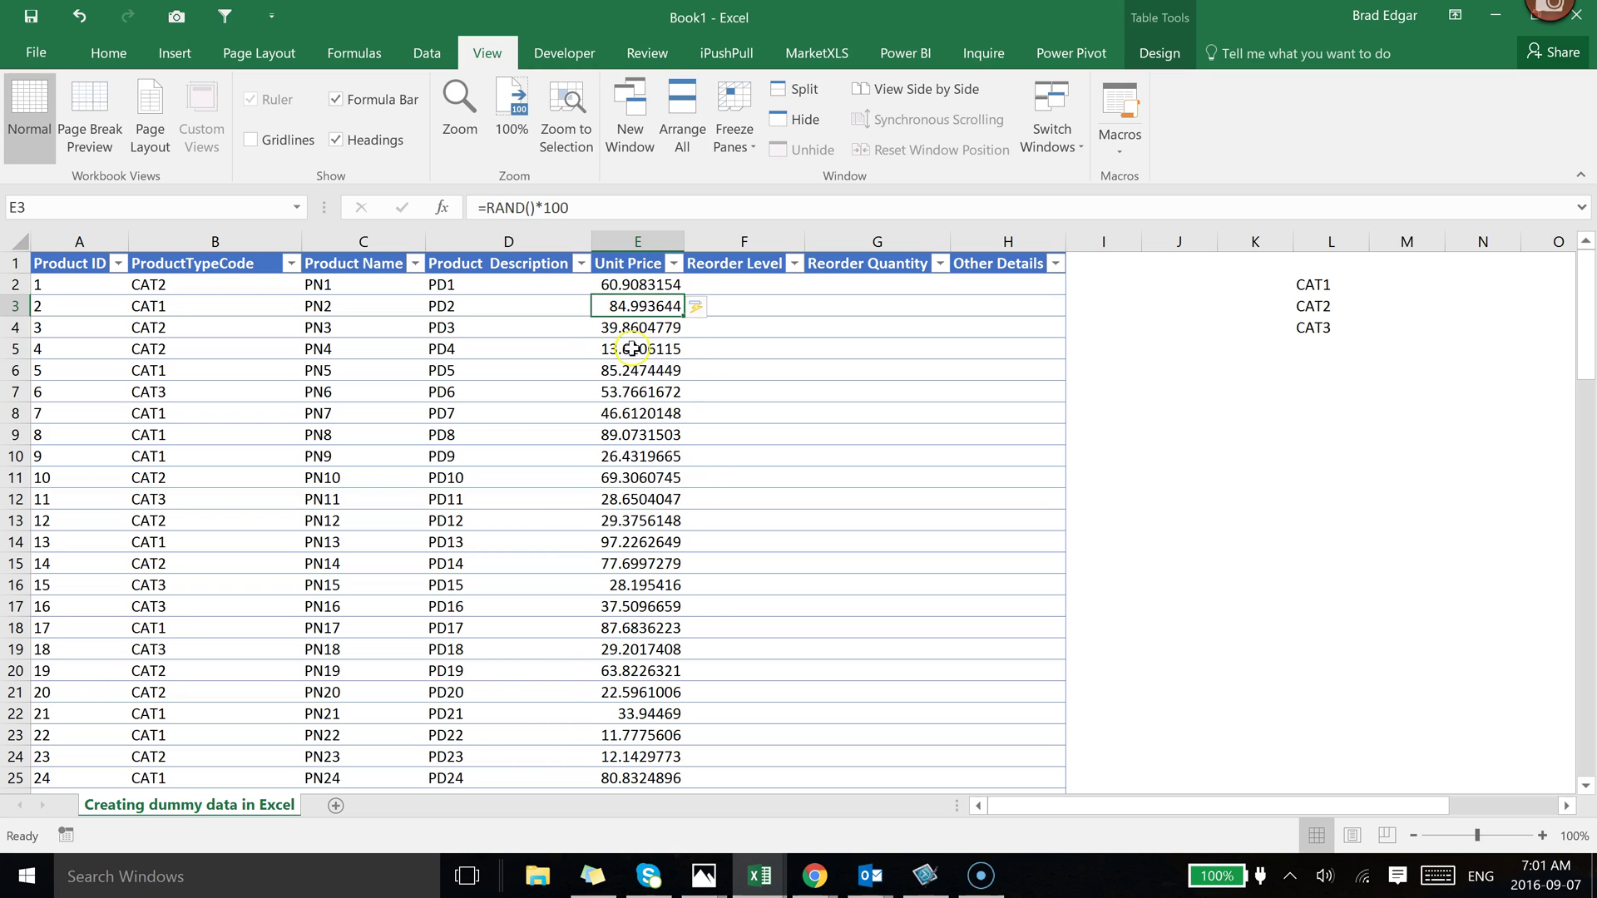
Left-align the values in the Unit Price column
click(639, 242)
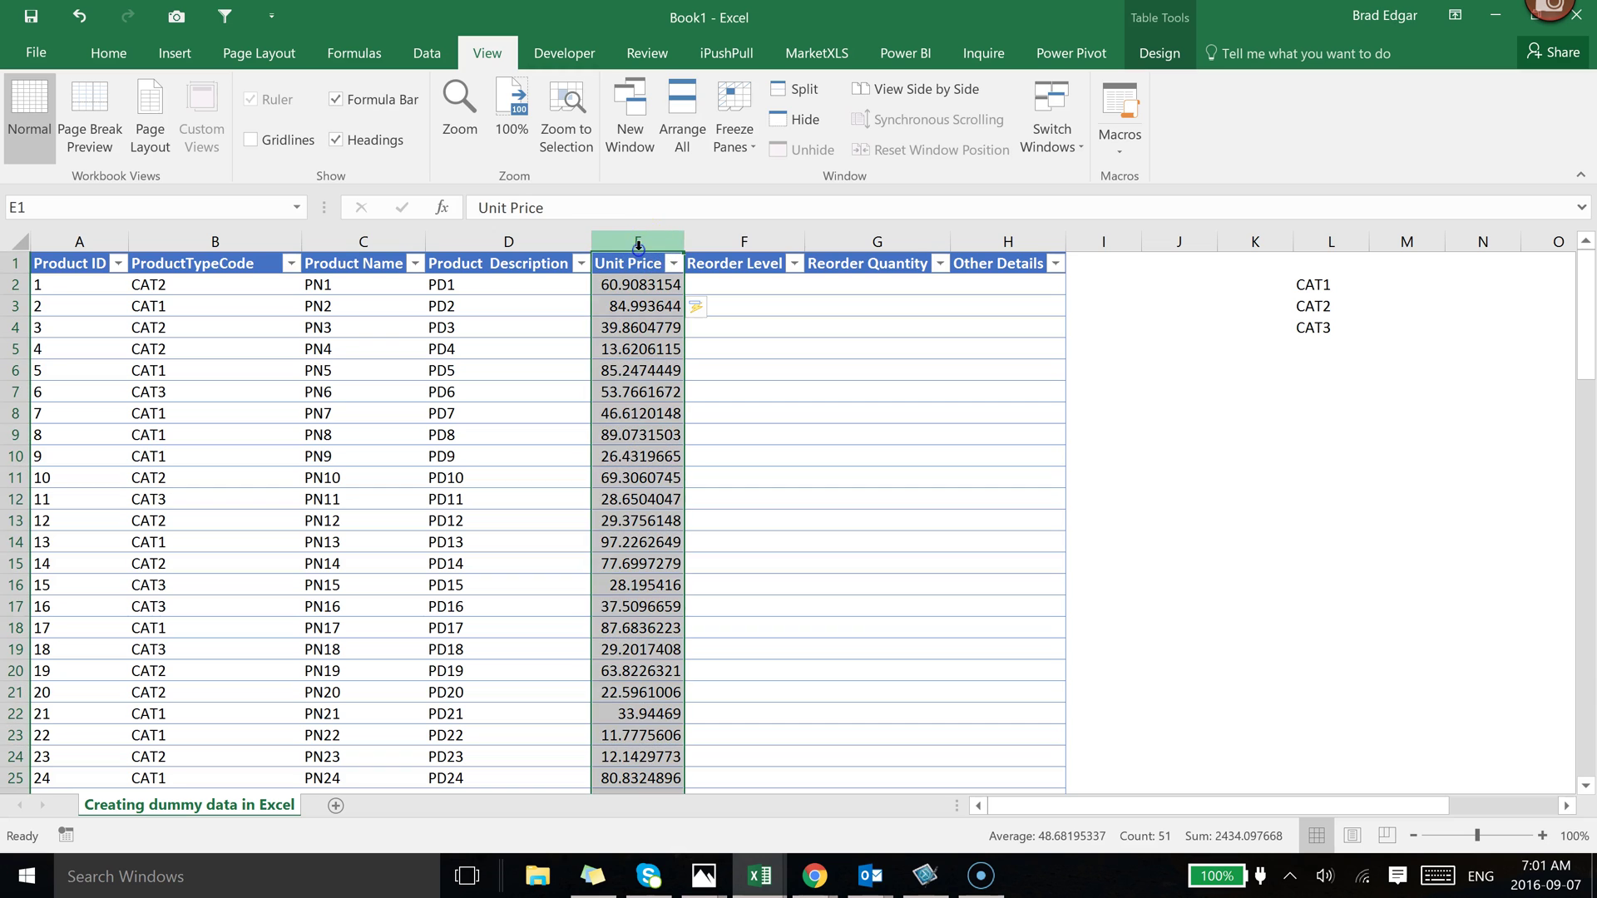
click(108, 52)
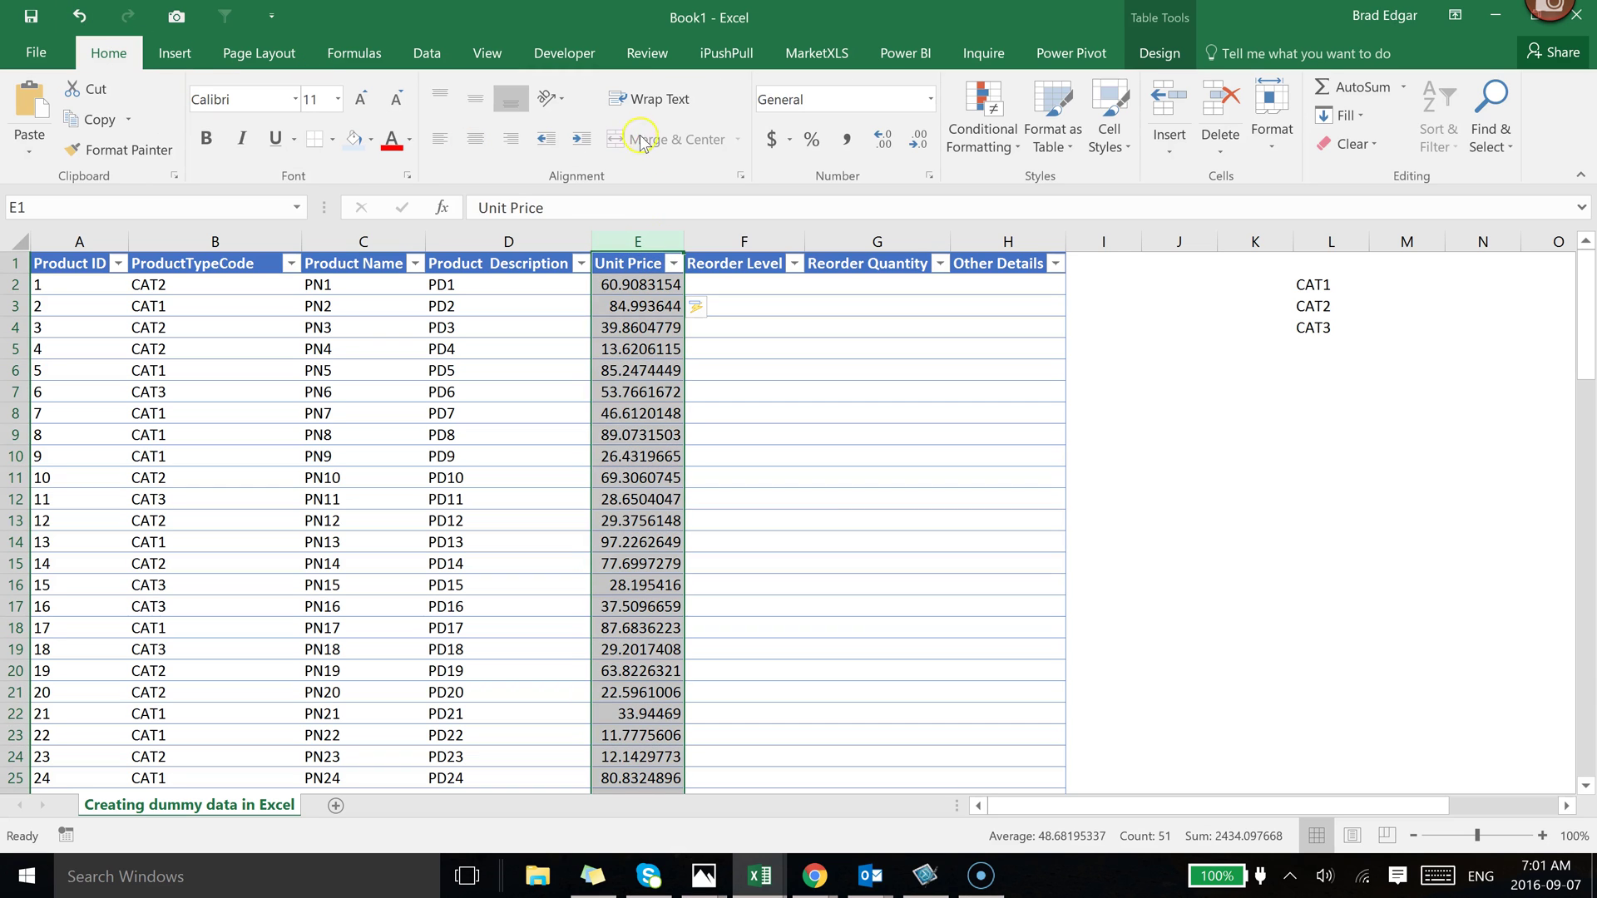
click(439, 138)
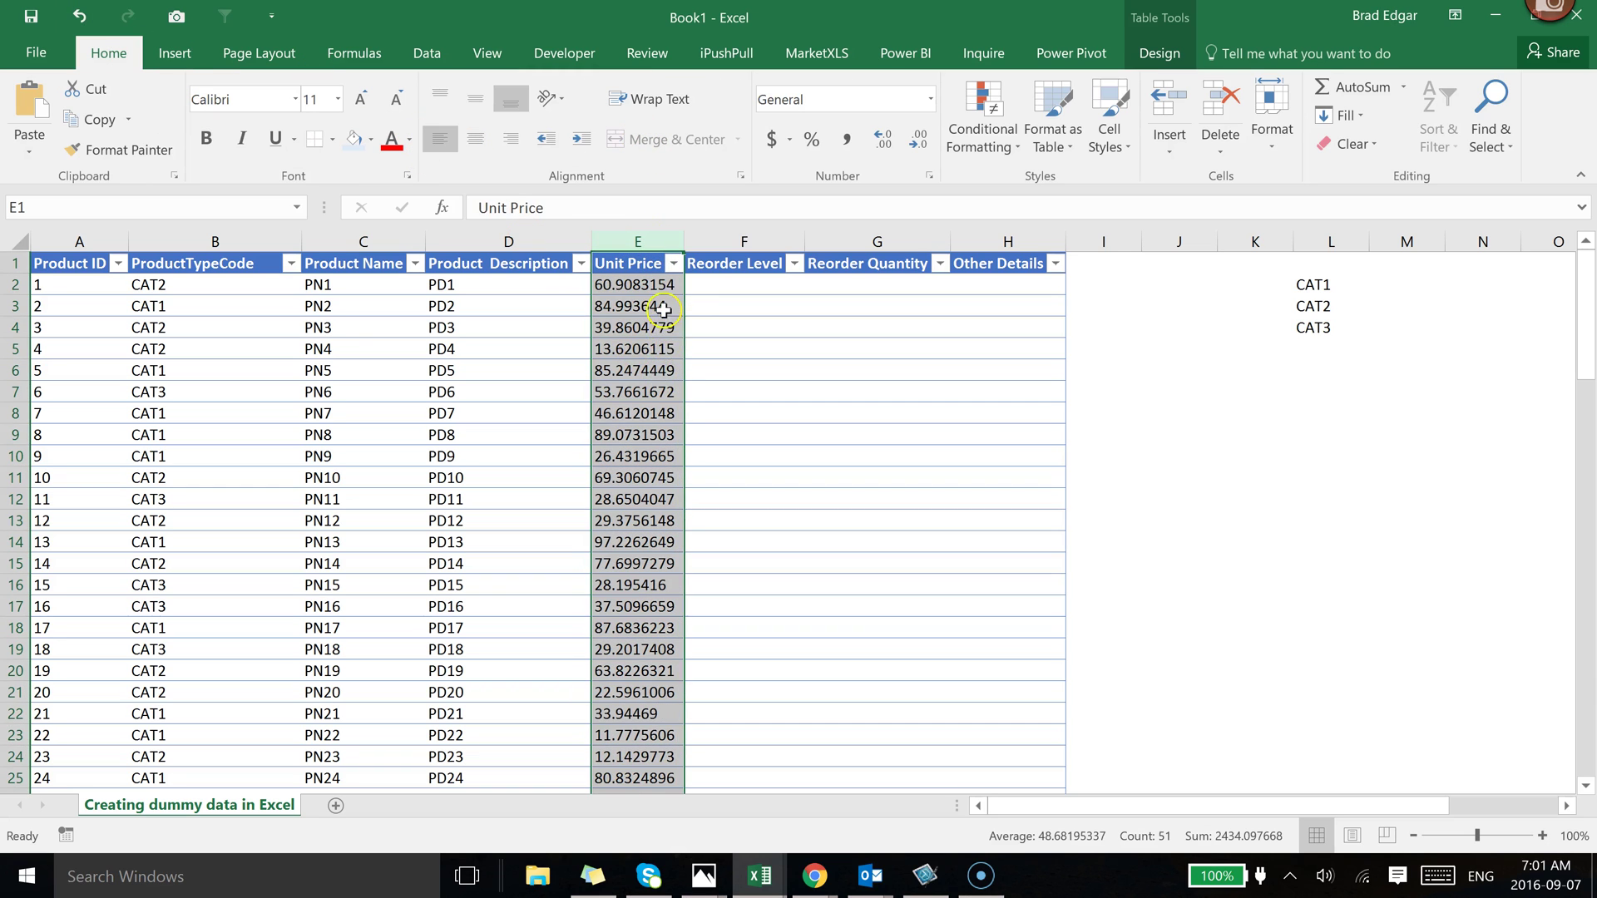
click(653, 281)
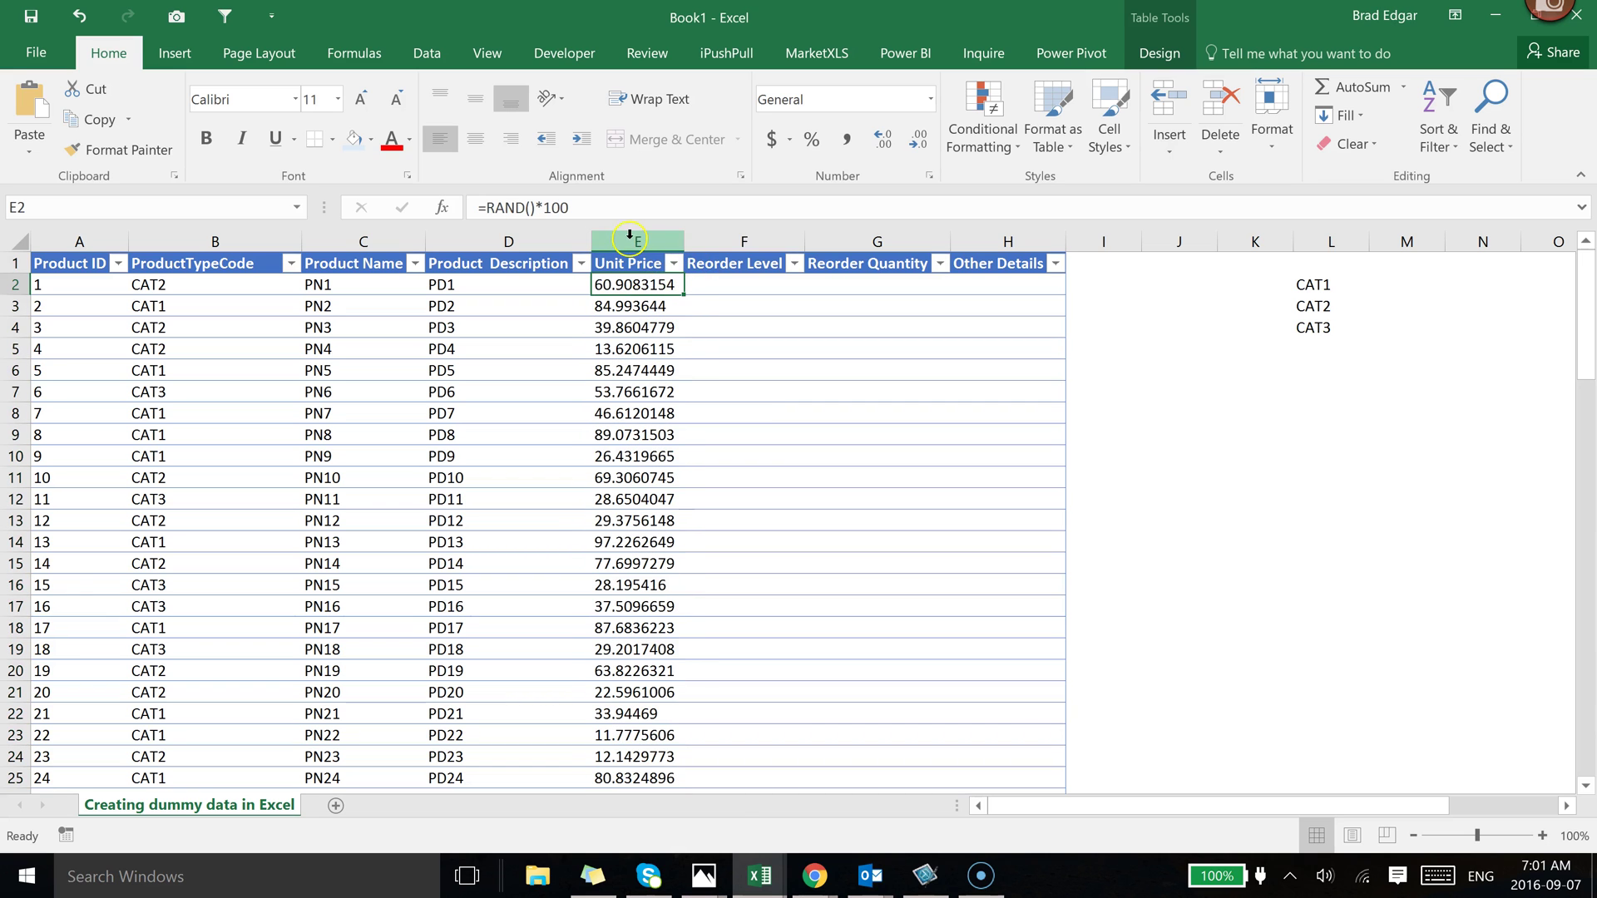
Format the Unit Price column as Currency, e.g. $60.91
click(632, 241)
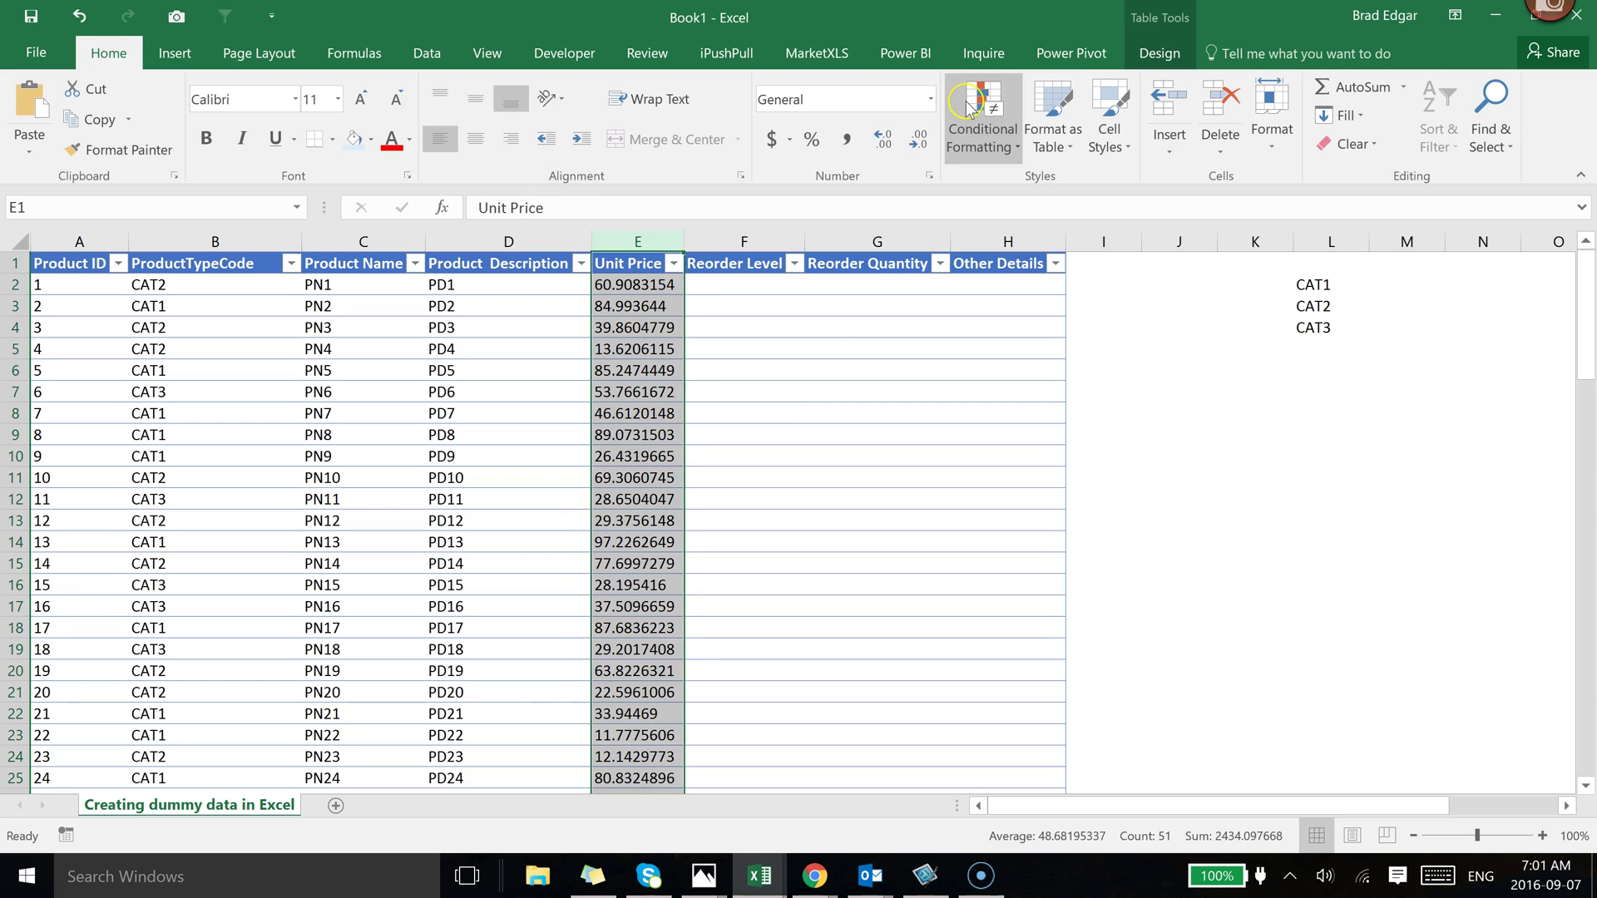
click(929, 100)
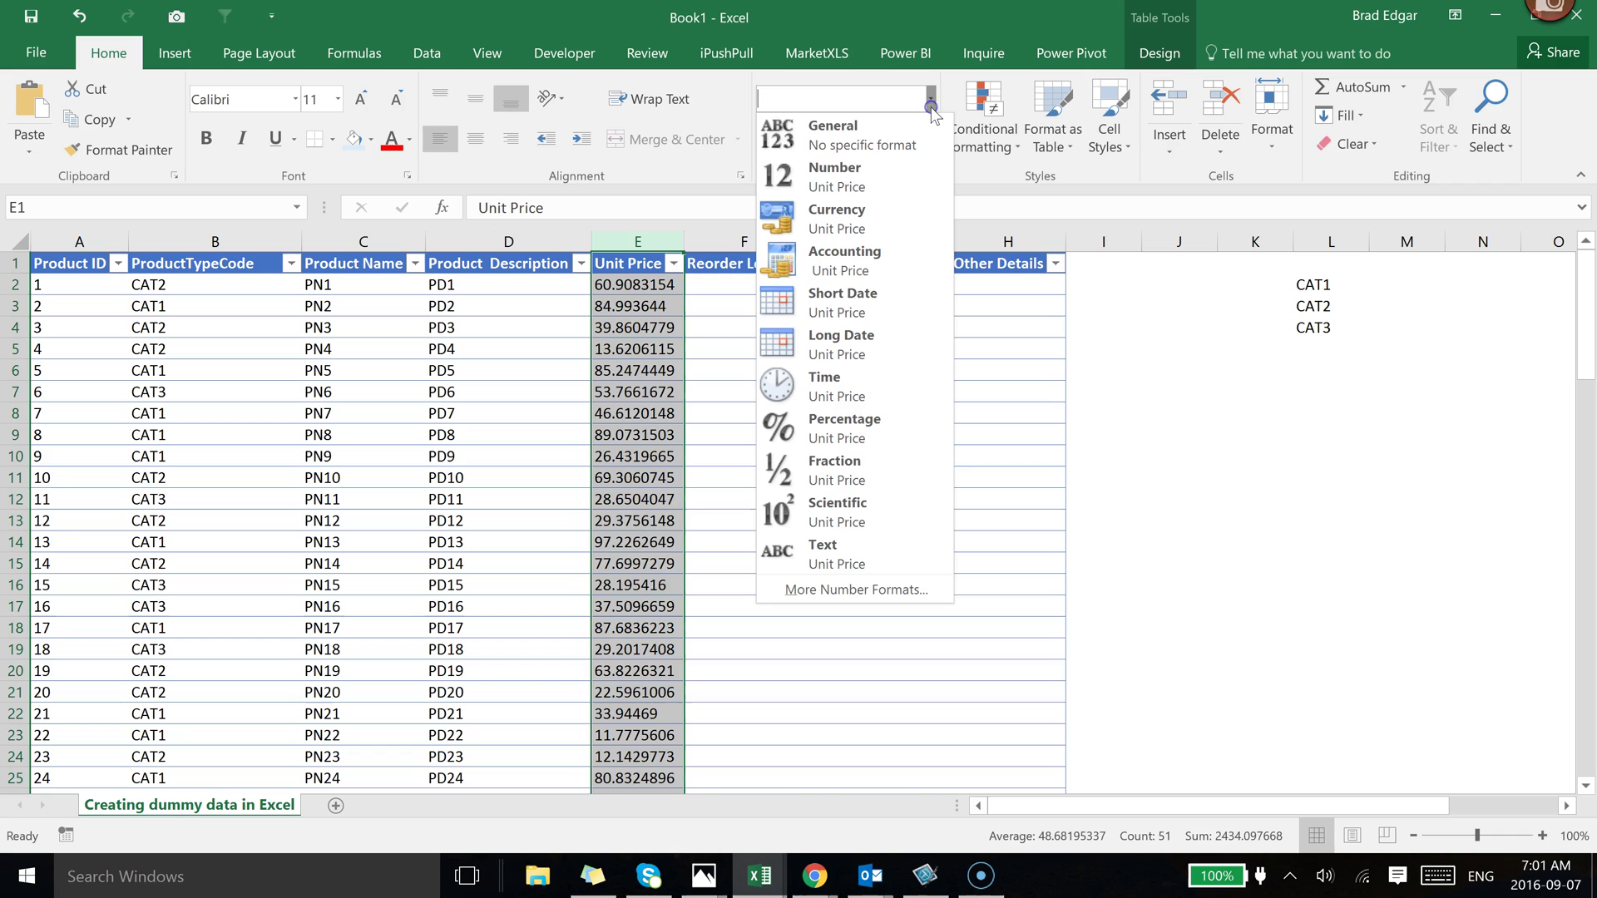
click(856, 218)
click(752, 434)
click(624, 284)
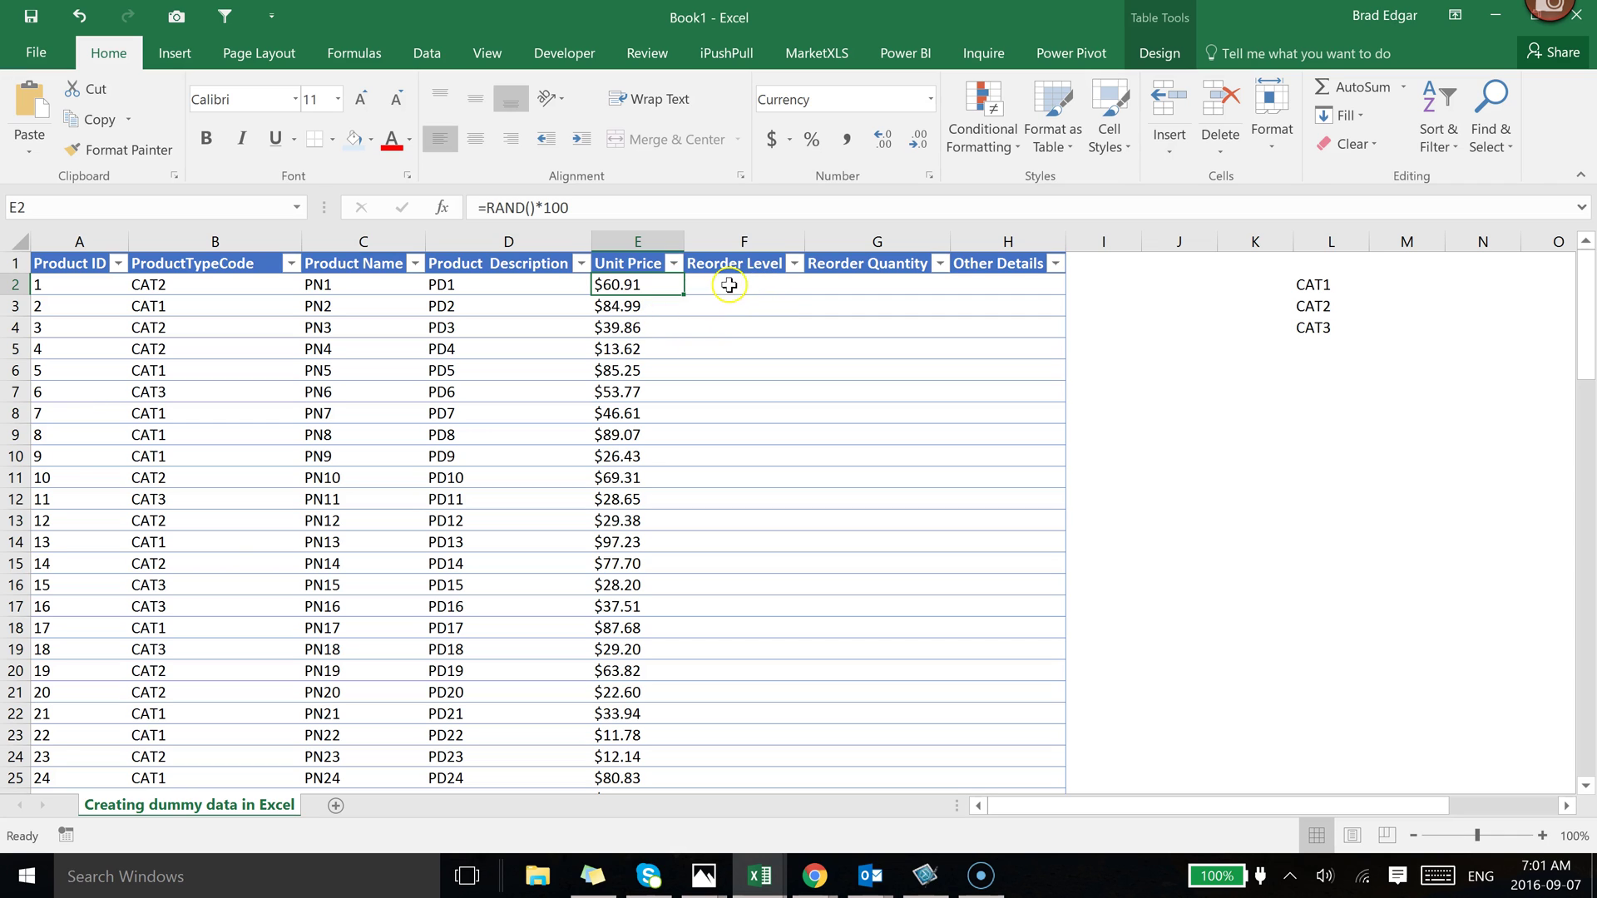
Widen column F (Reorder Level) next to the Unit Price values
drag(801, 242, 821, 242)
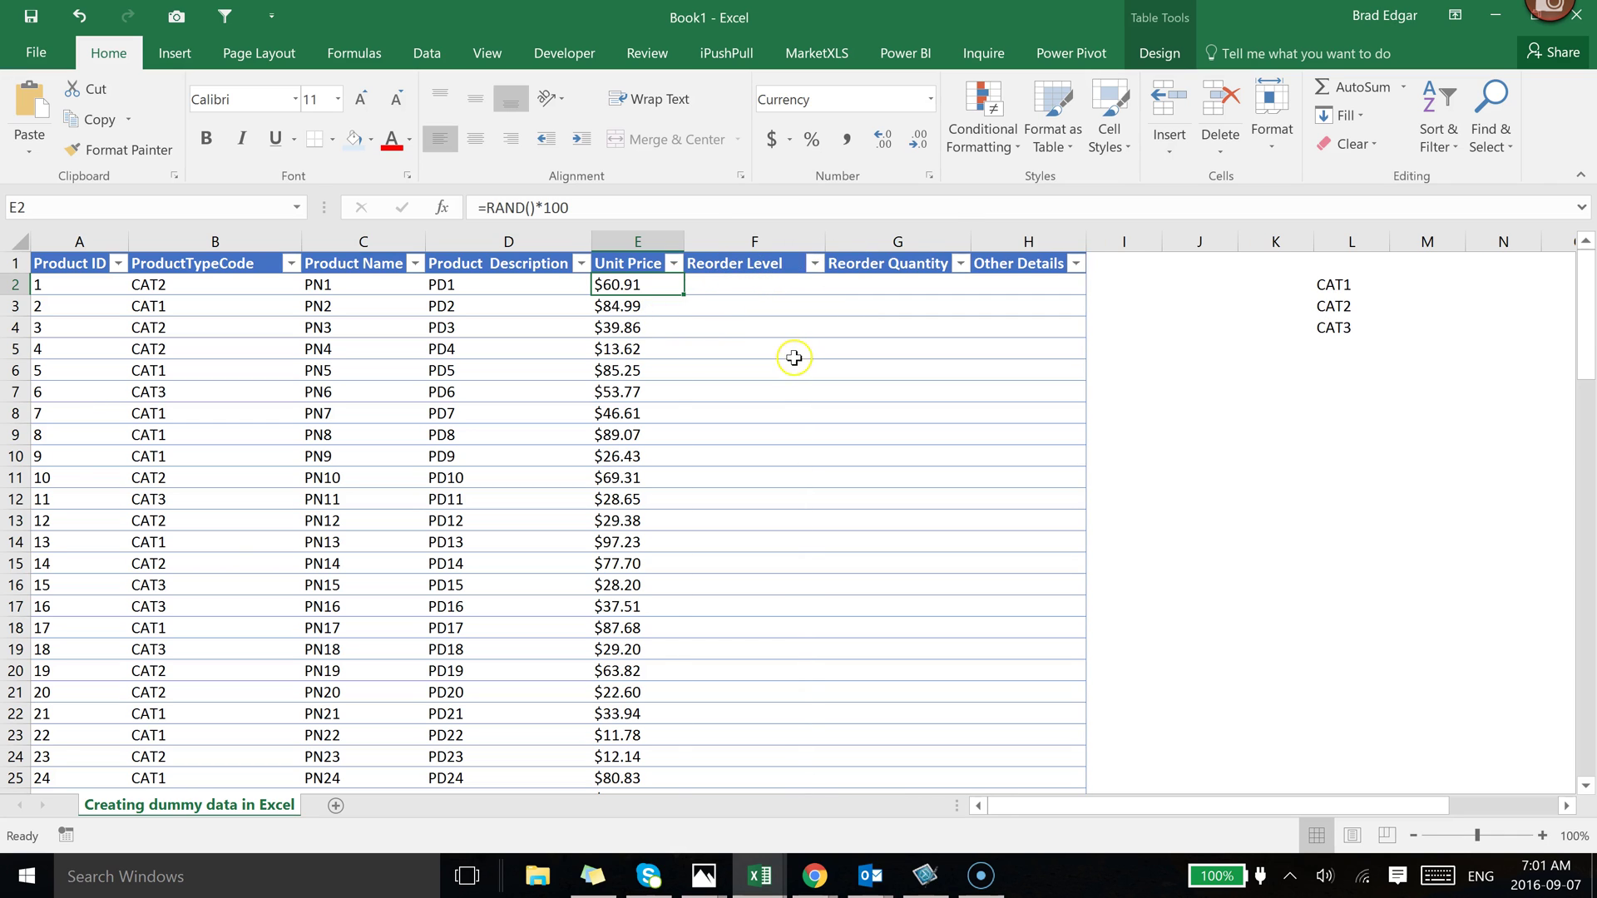
click(745, 283)
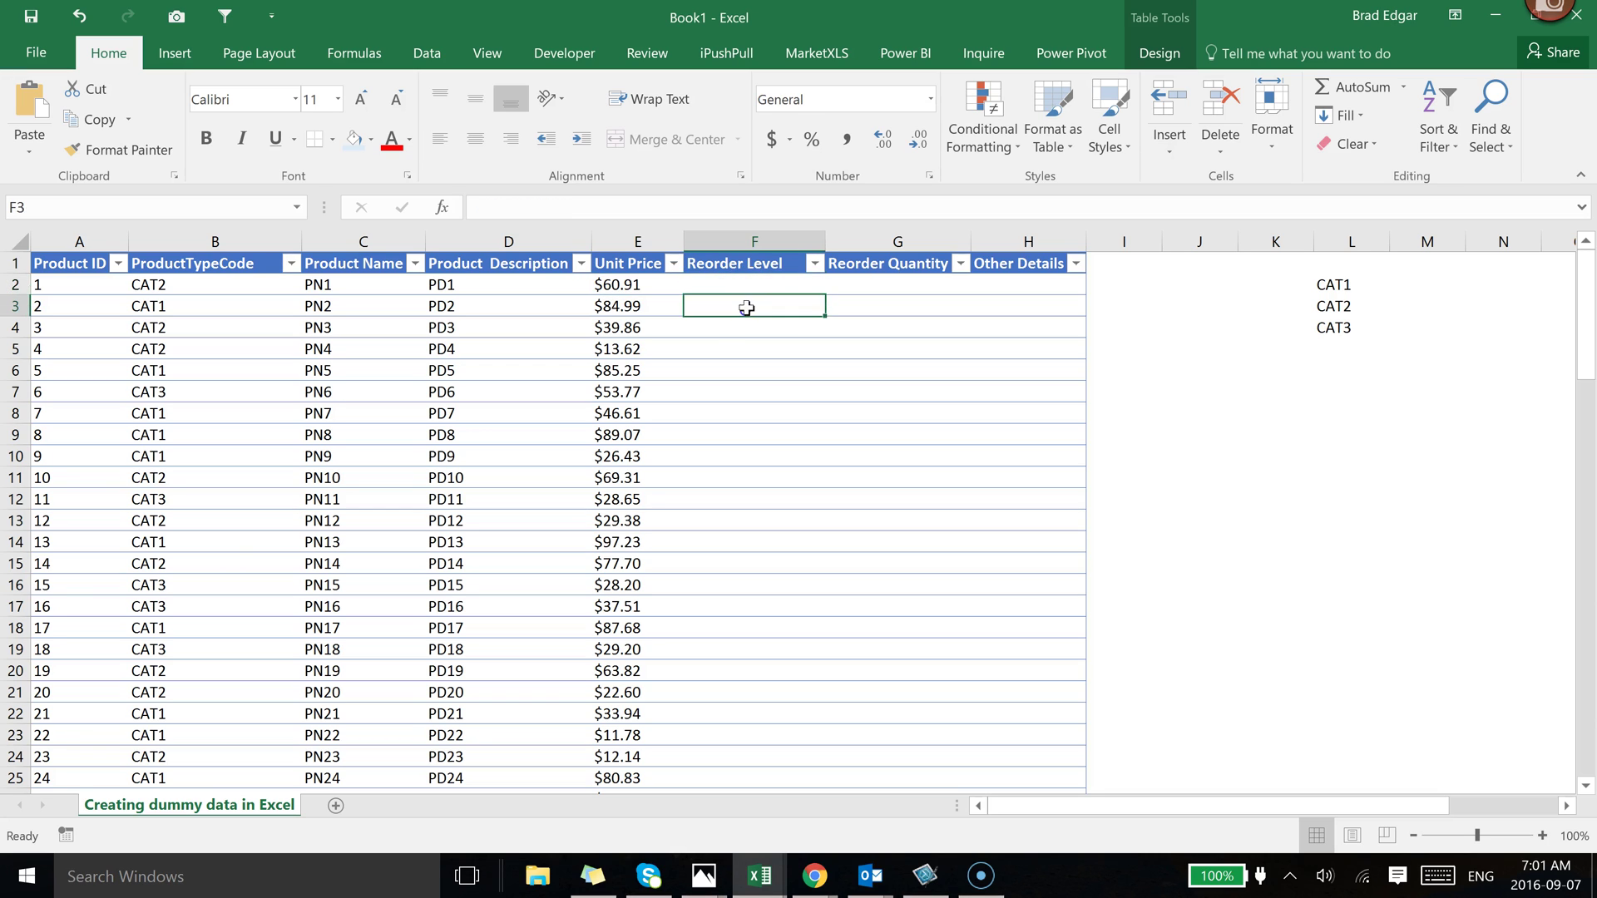
click(419, 287)
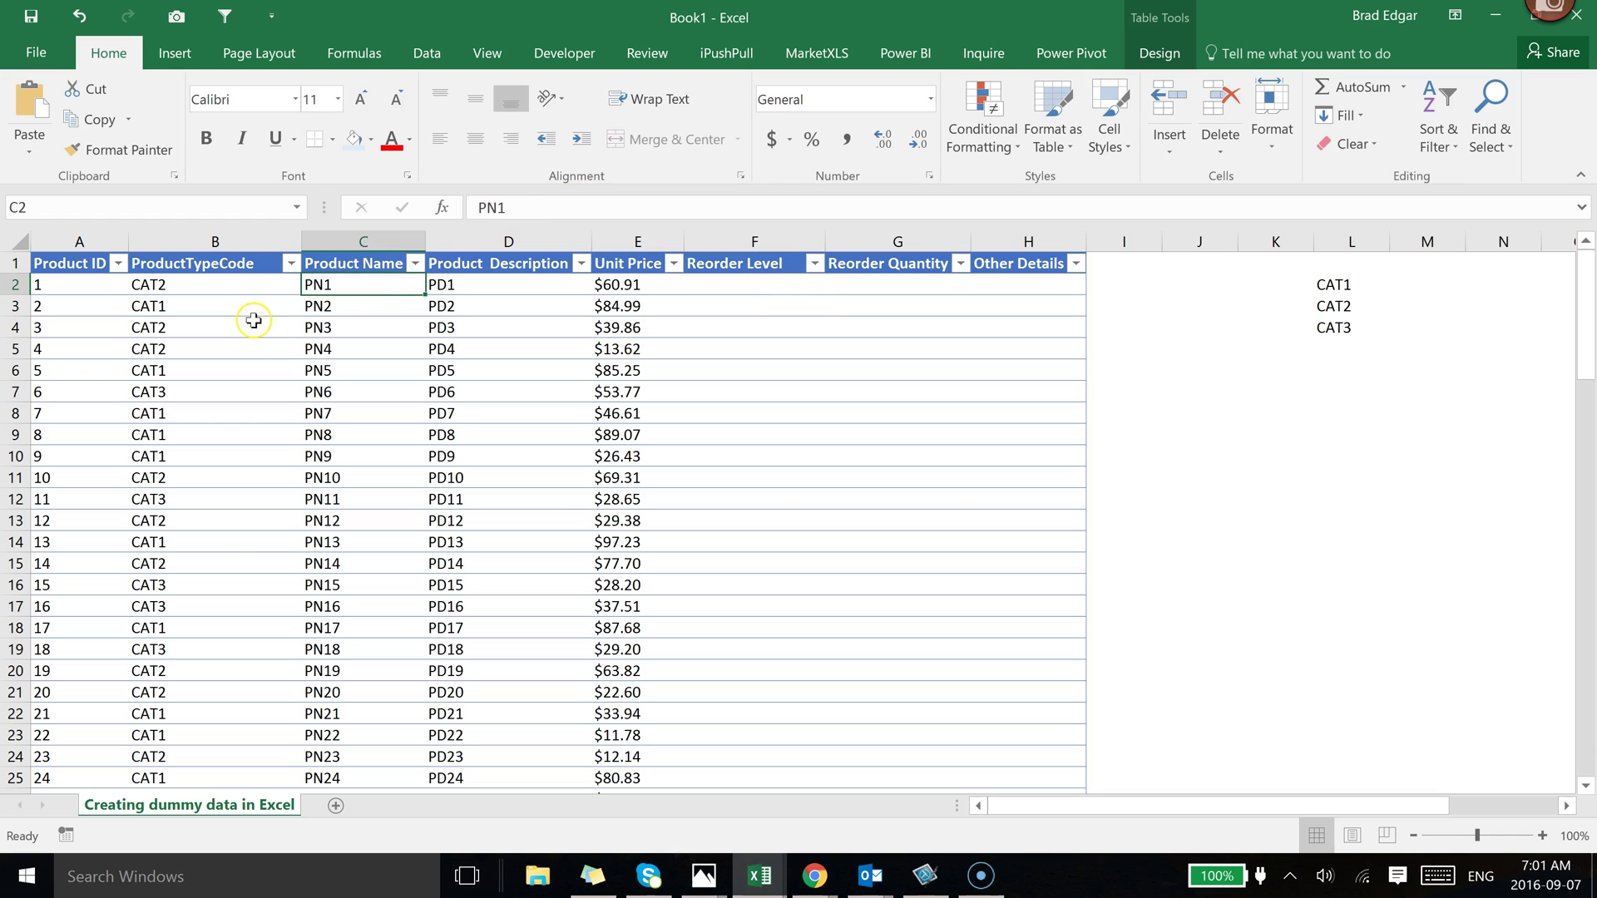
Replace the ProductTypeCode formulas in B2:B51 with their pasted values
key(Left)
key(Left)
key(Right)
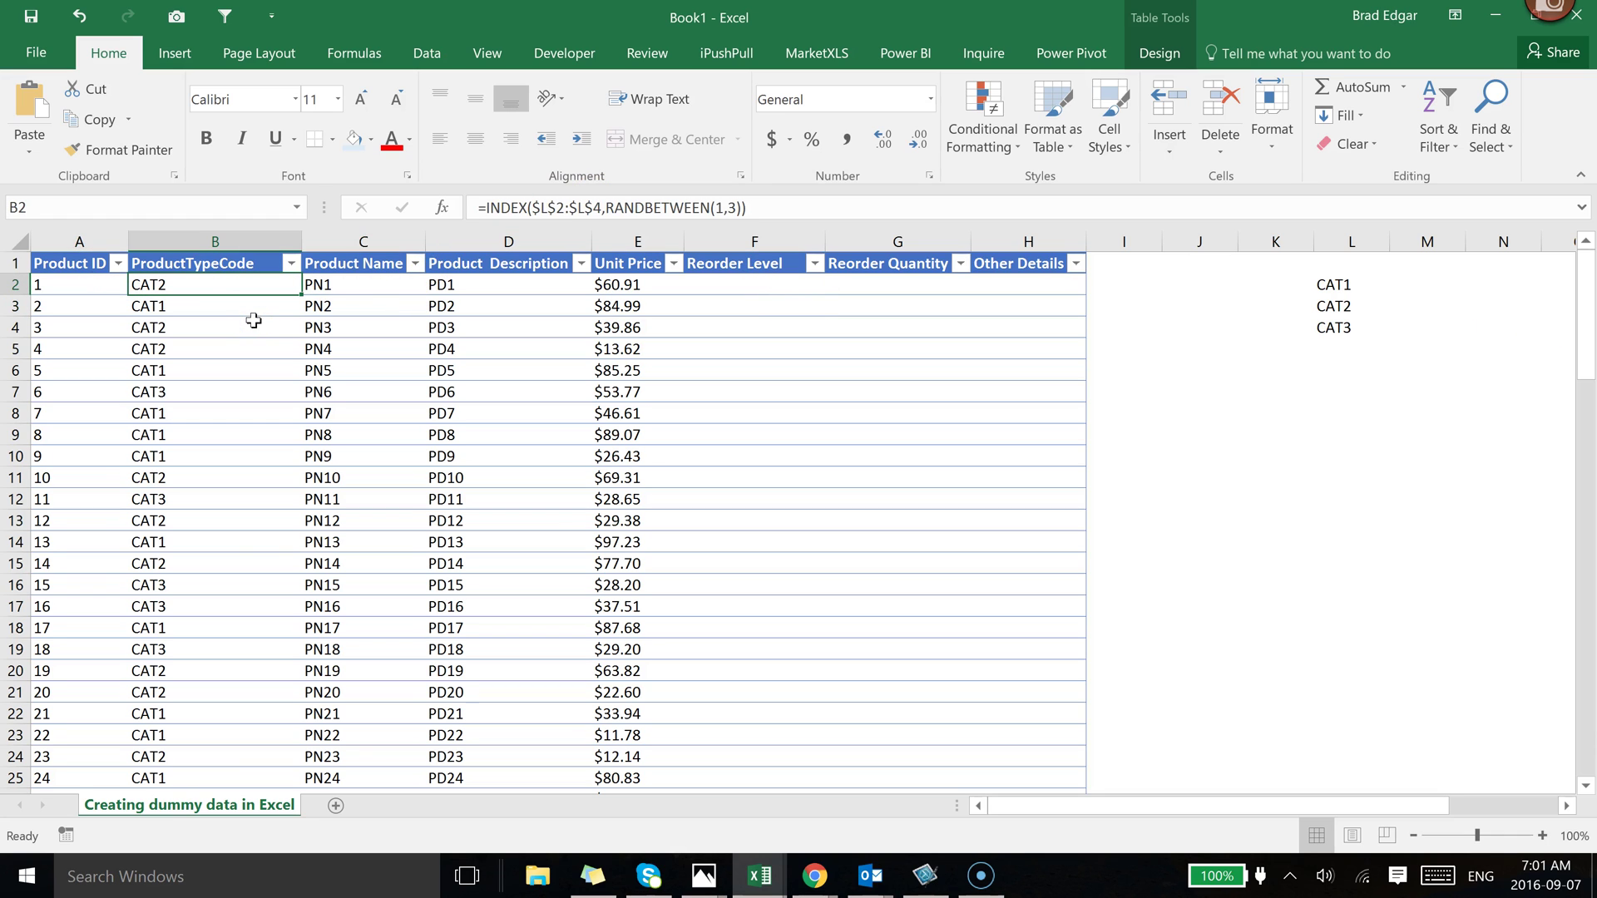
key(ctrl+shift+Down)
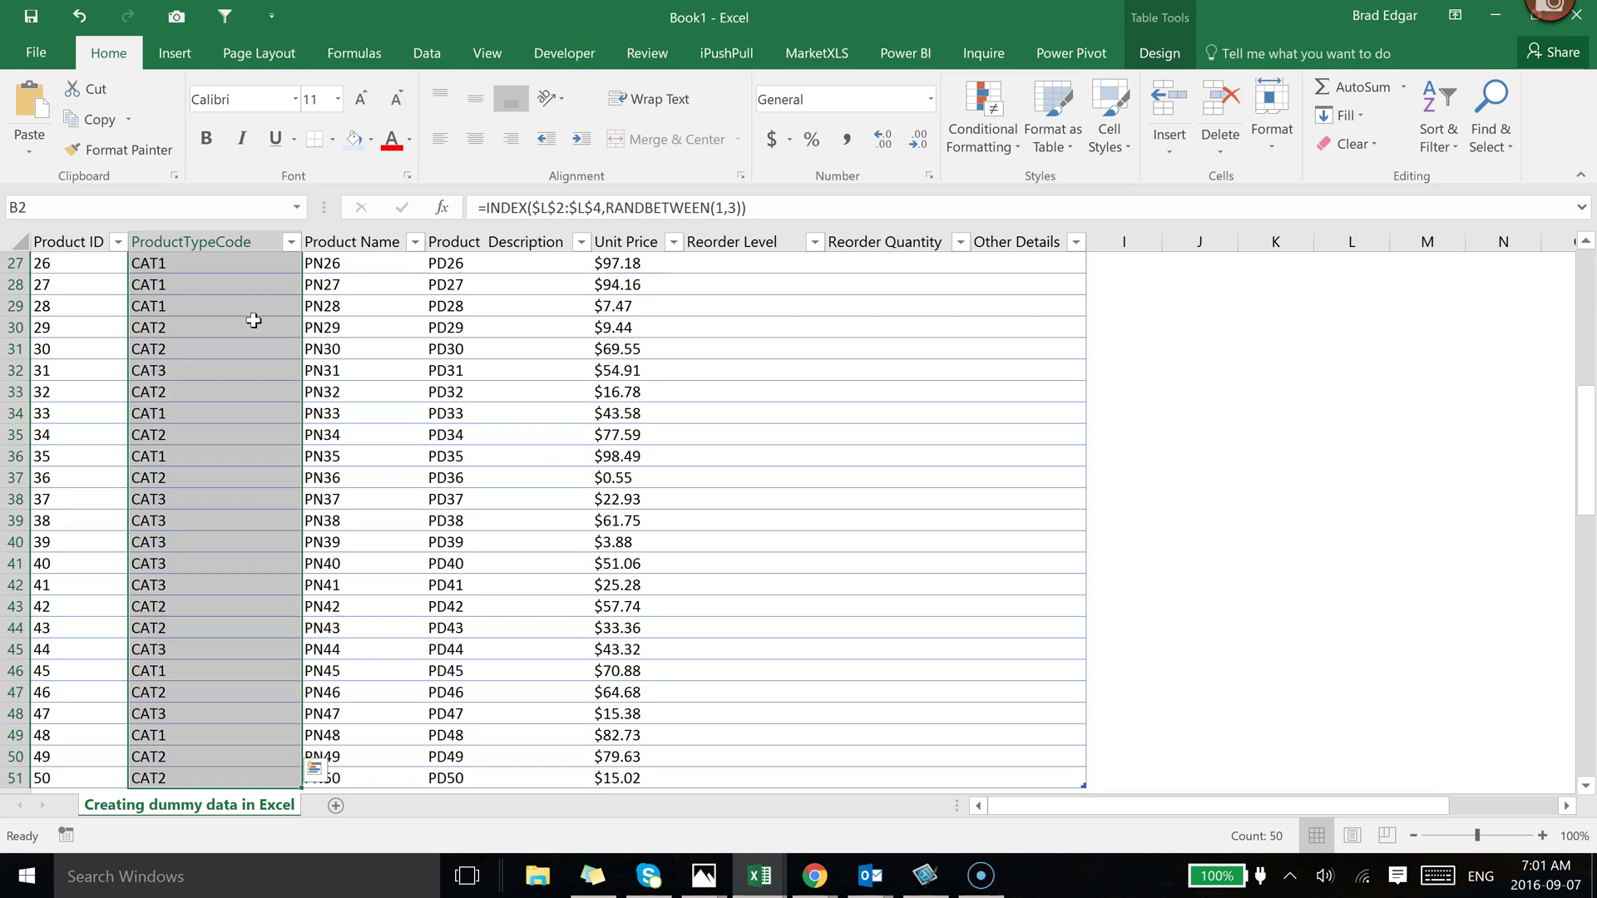
key(ctrl+c)
scroll(254, 320, up, 9)
right_click(175, 287)
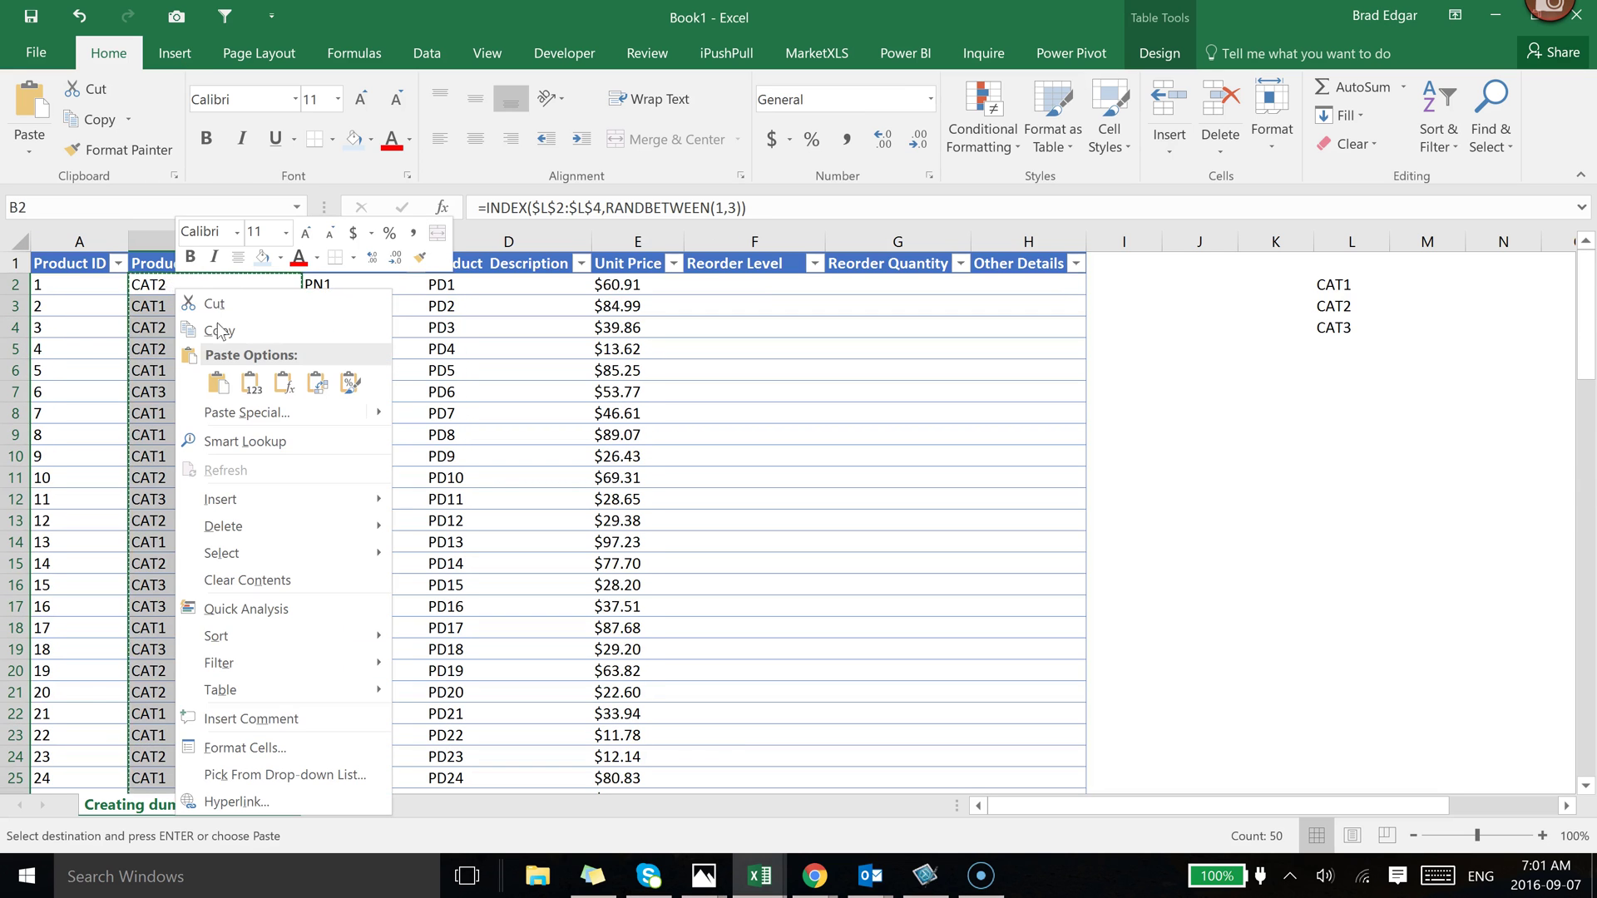
click(257, 386)
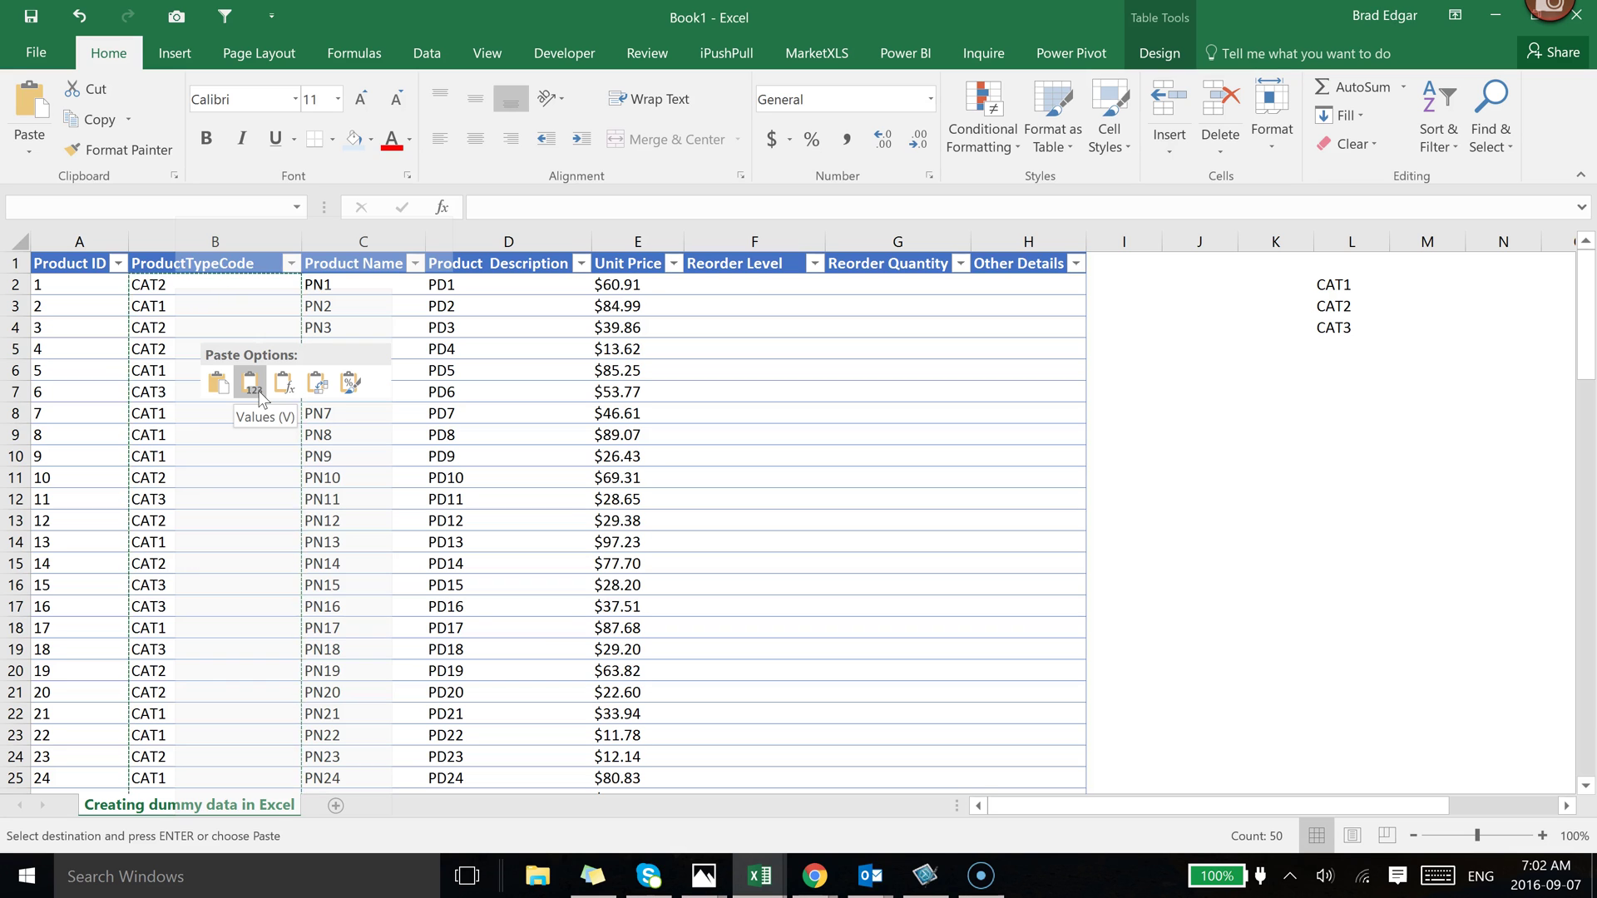
click(258, 390)
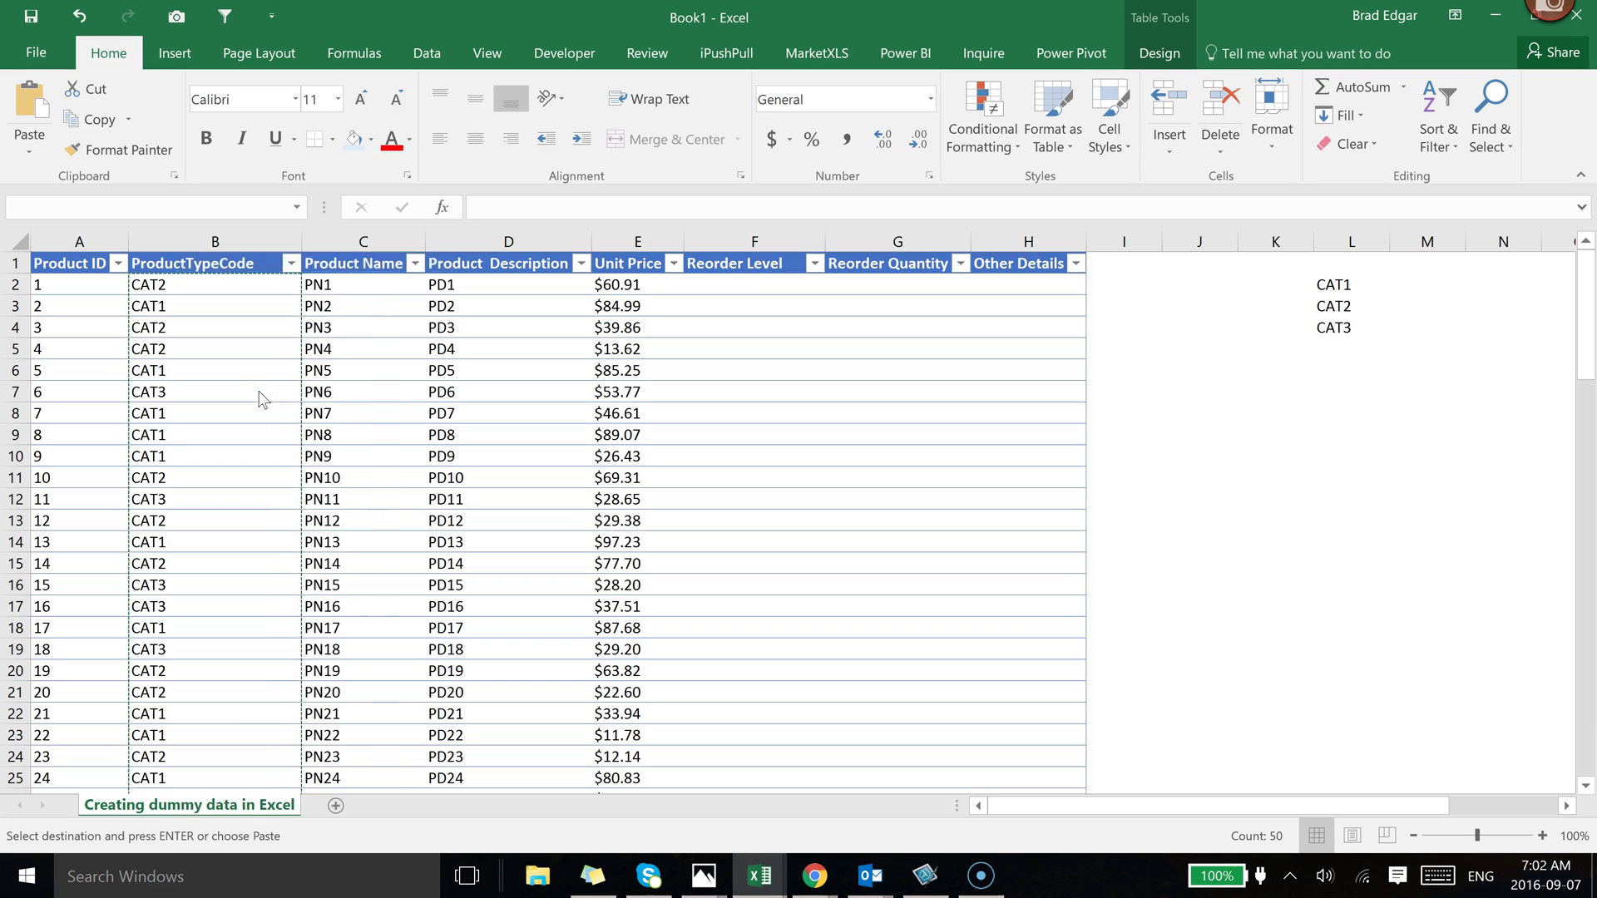
click(524, 443)
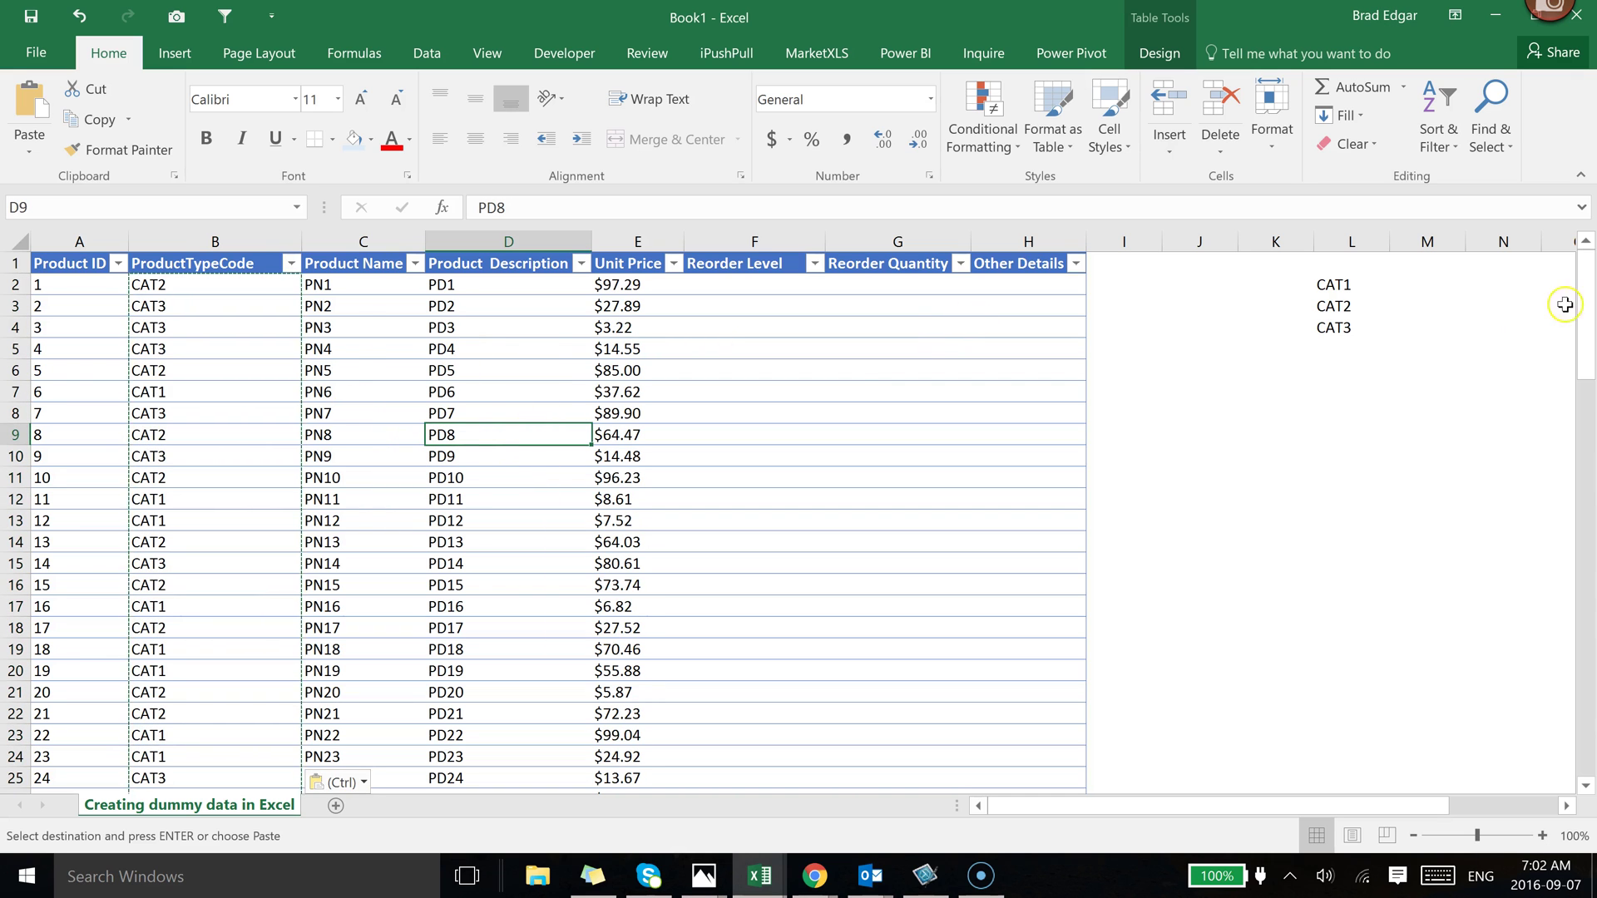
Clear the CAT1, CAT2 and CAT3 helper values from L2:L4
drag(1334, 289, 1328, 310)
key(Delete)
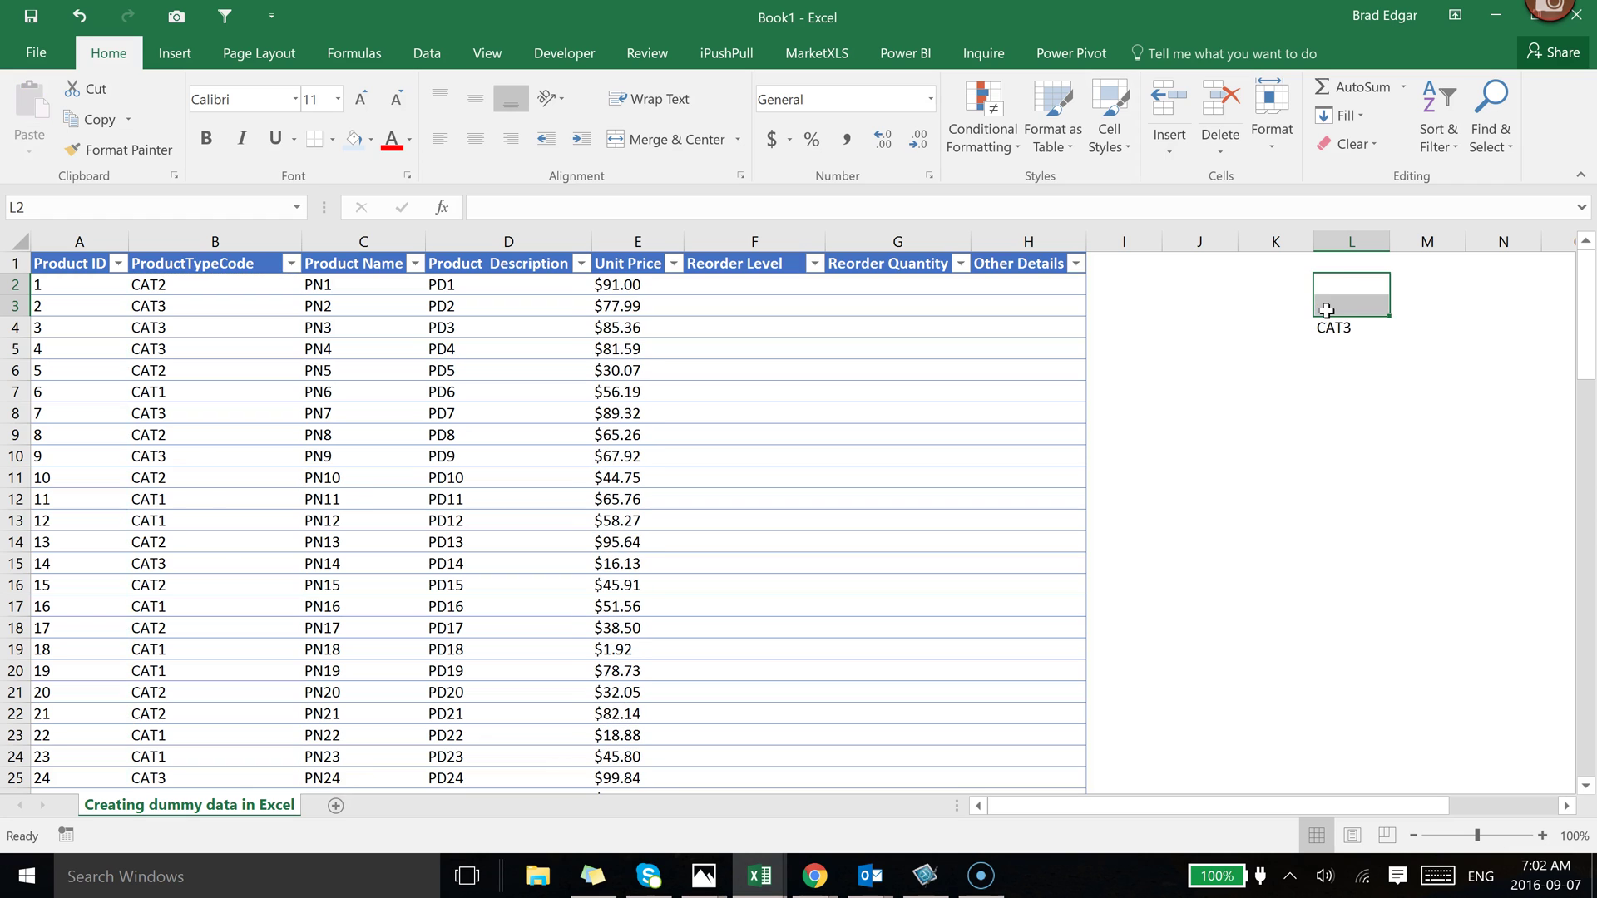
click(1327, 311)
click(1328, 327)
key(Delete)
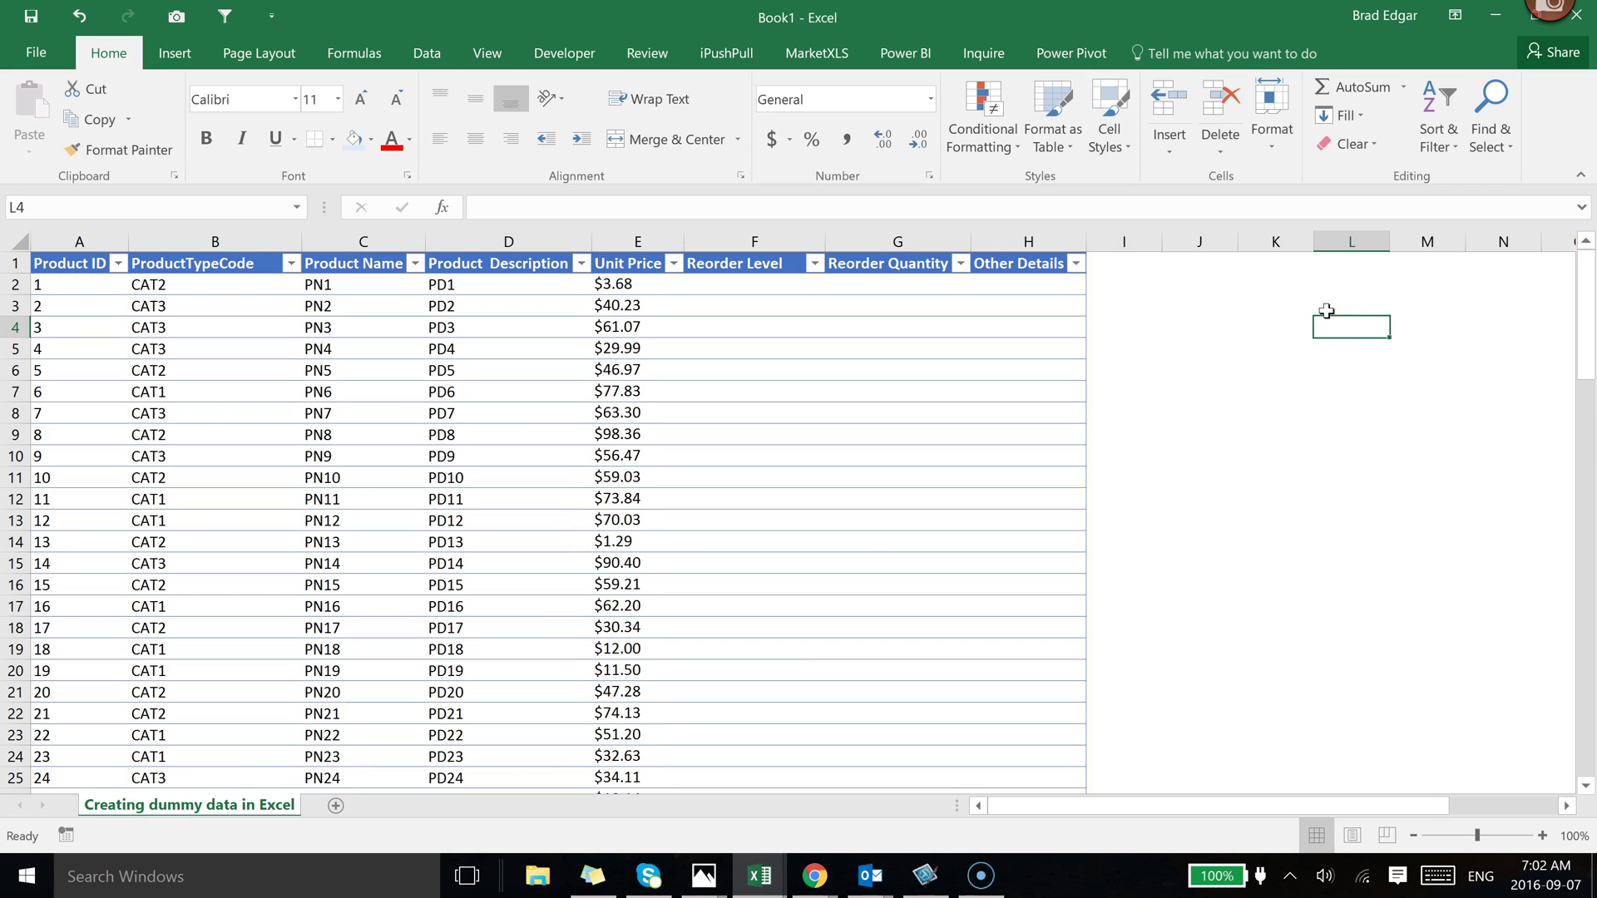
Select the Unit Price cells E2:E51 and dismiss the Quick Analysis suggestions
click(601, 323)
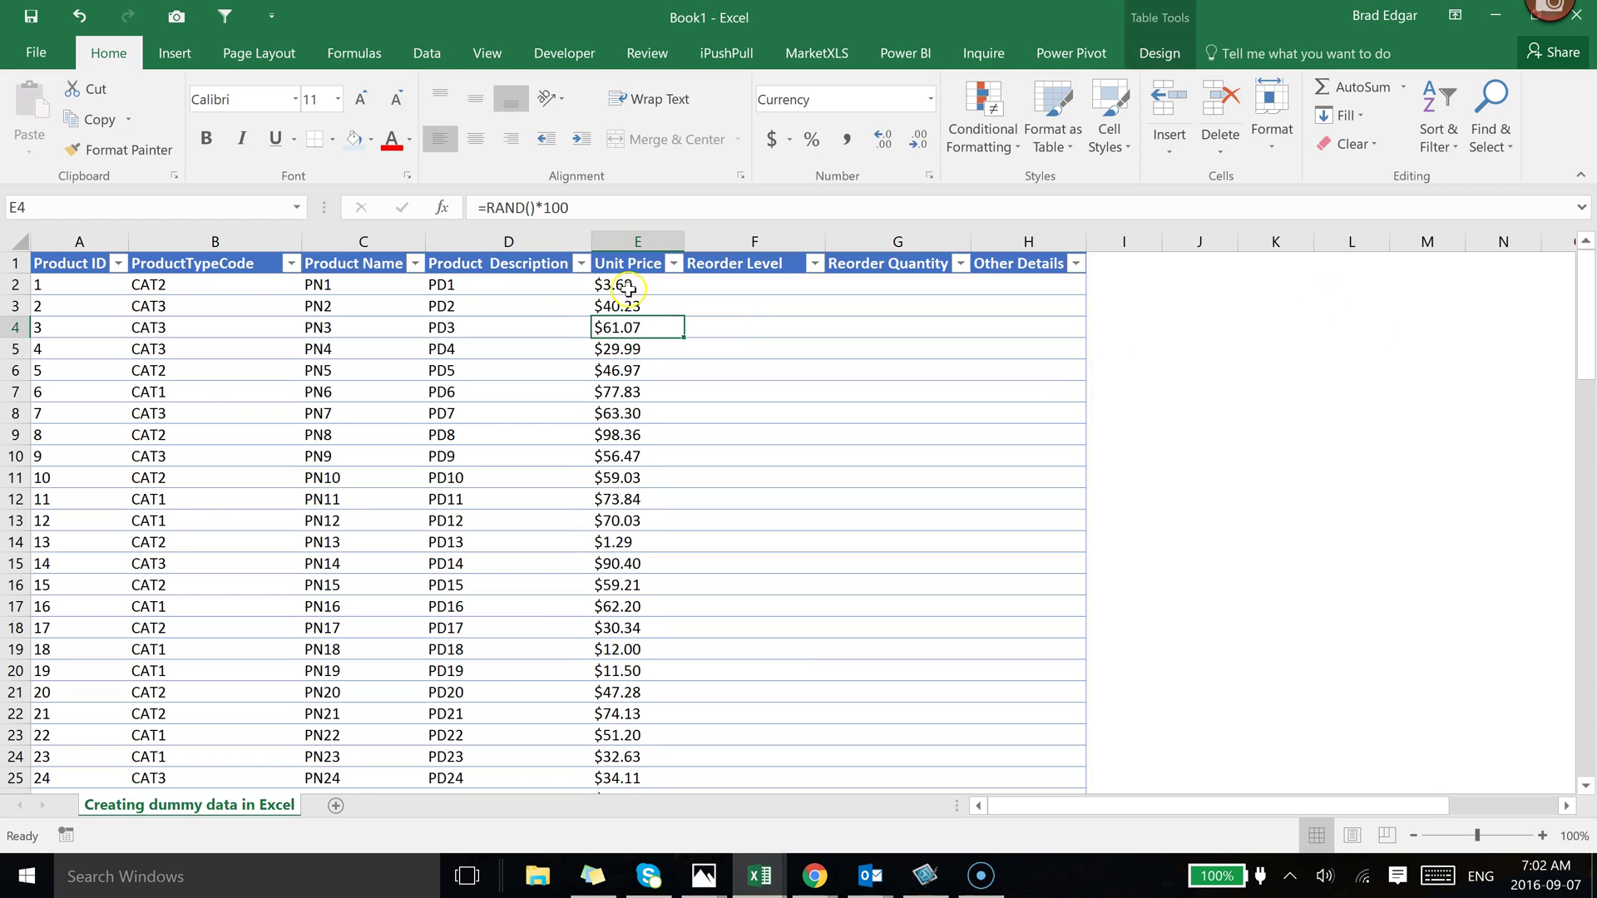
click(623, 284)
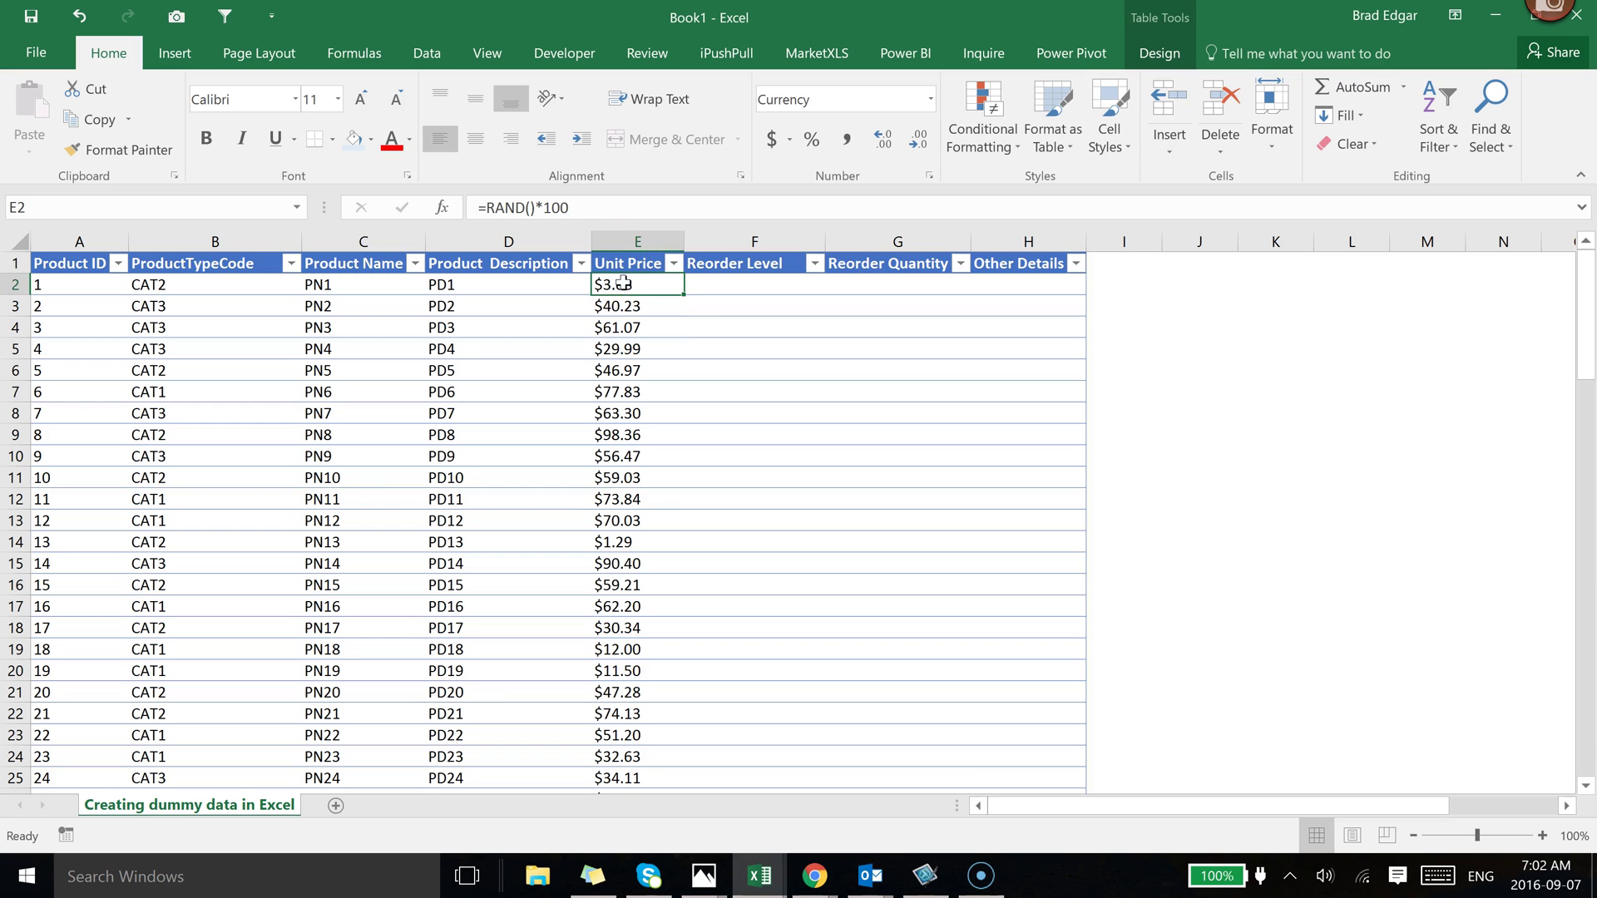
key(ctrl+shift+Down)
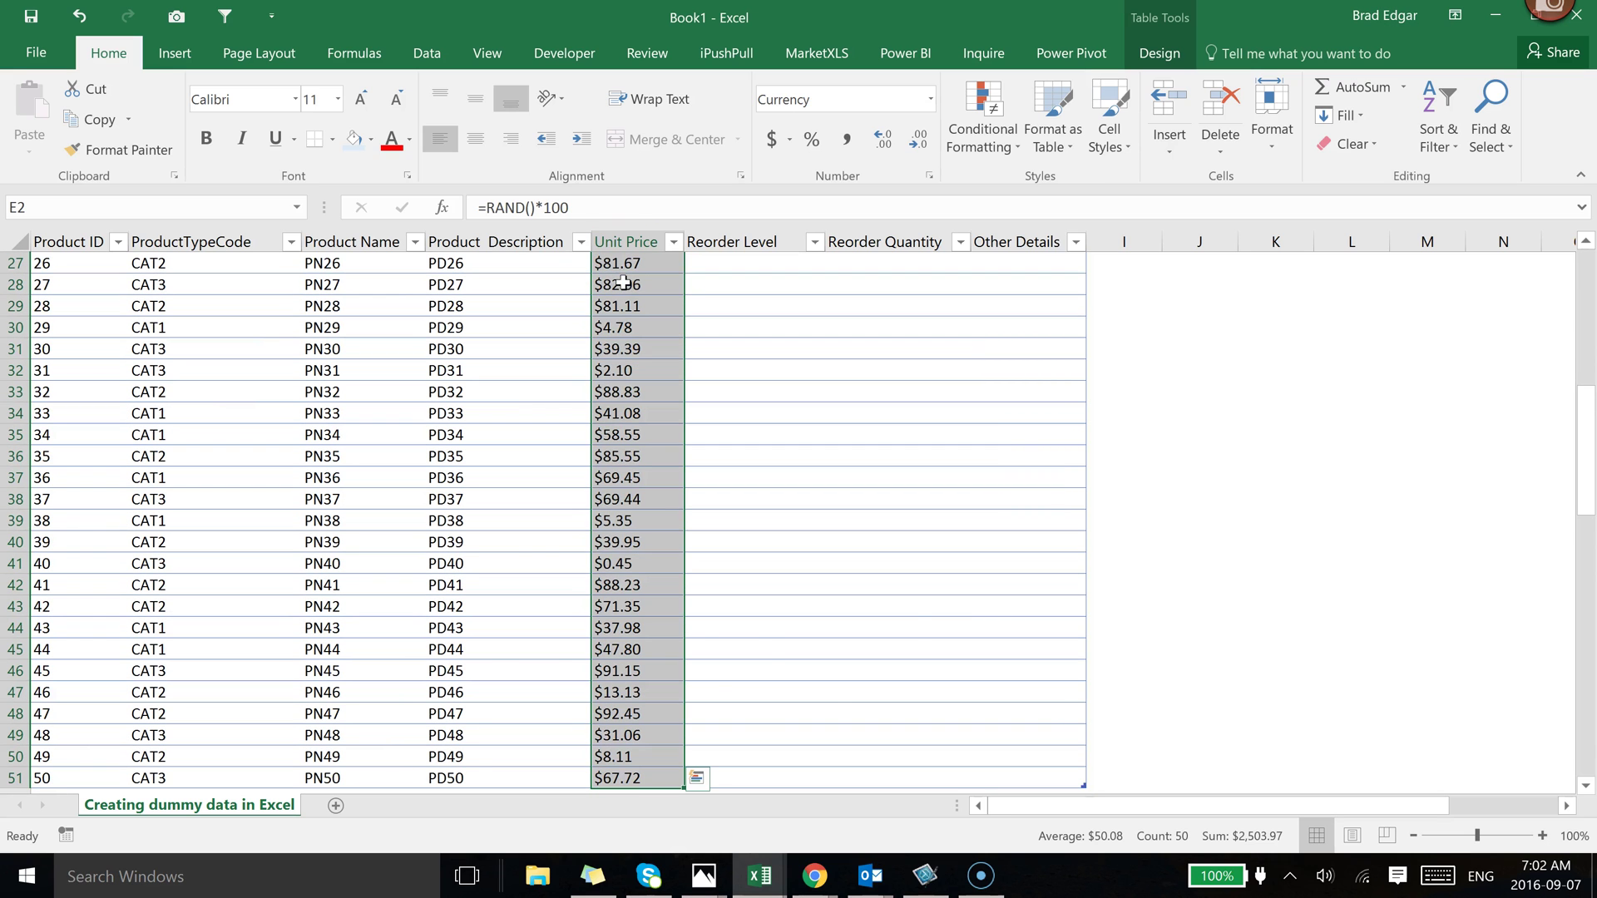
key(ctrl+q)
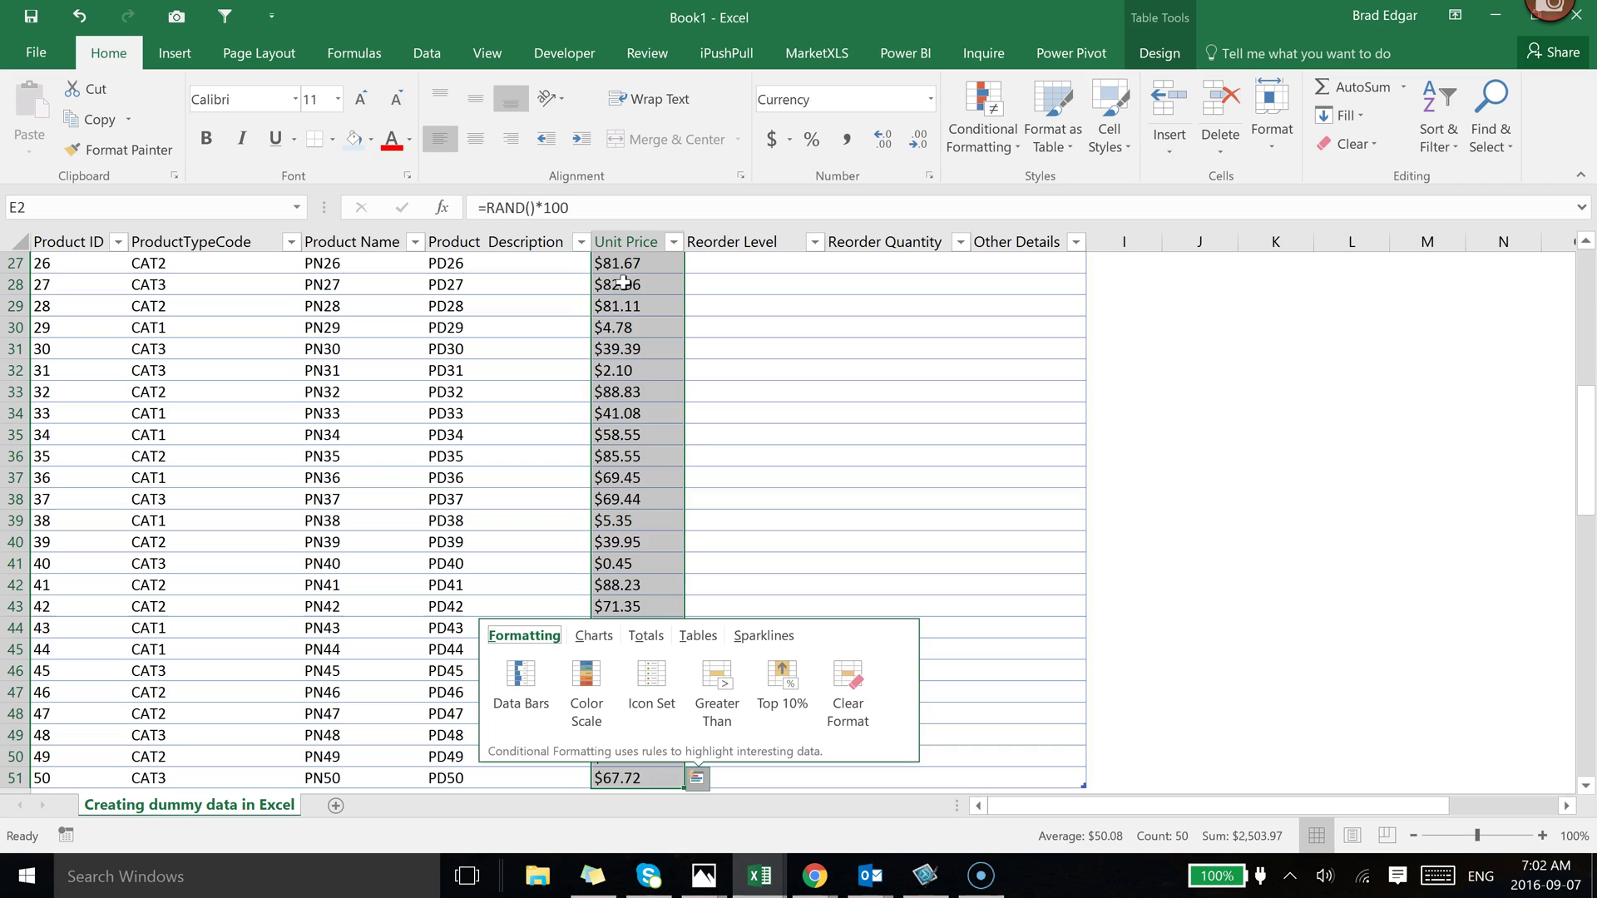
click(623, 283)
click(647, 344)
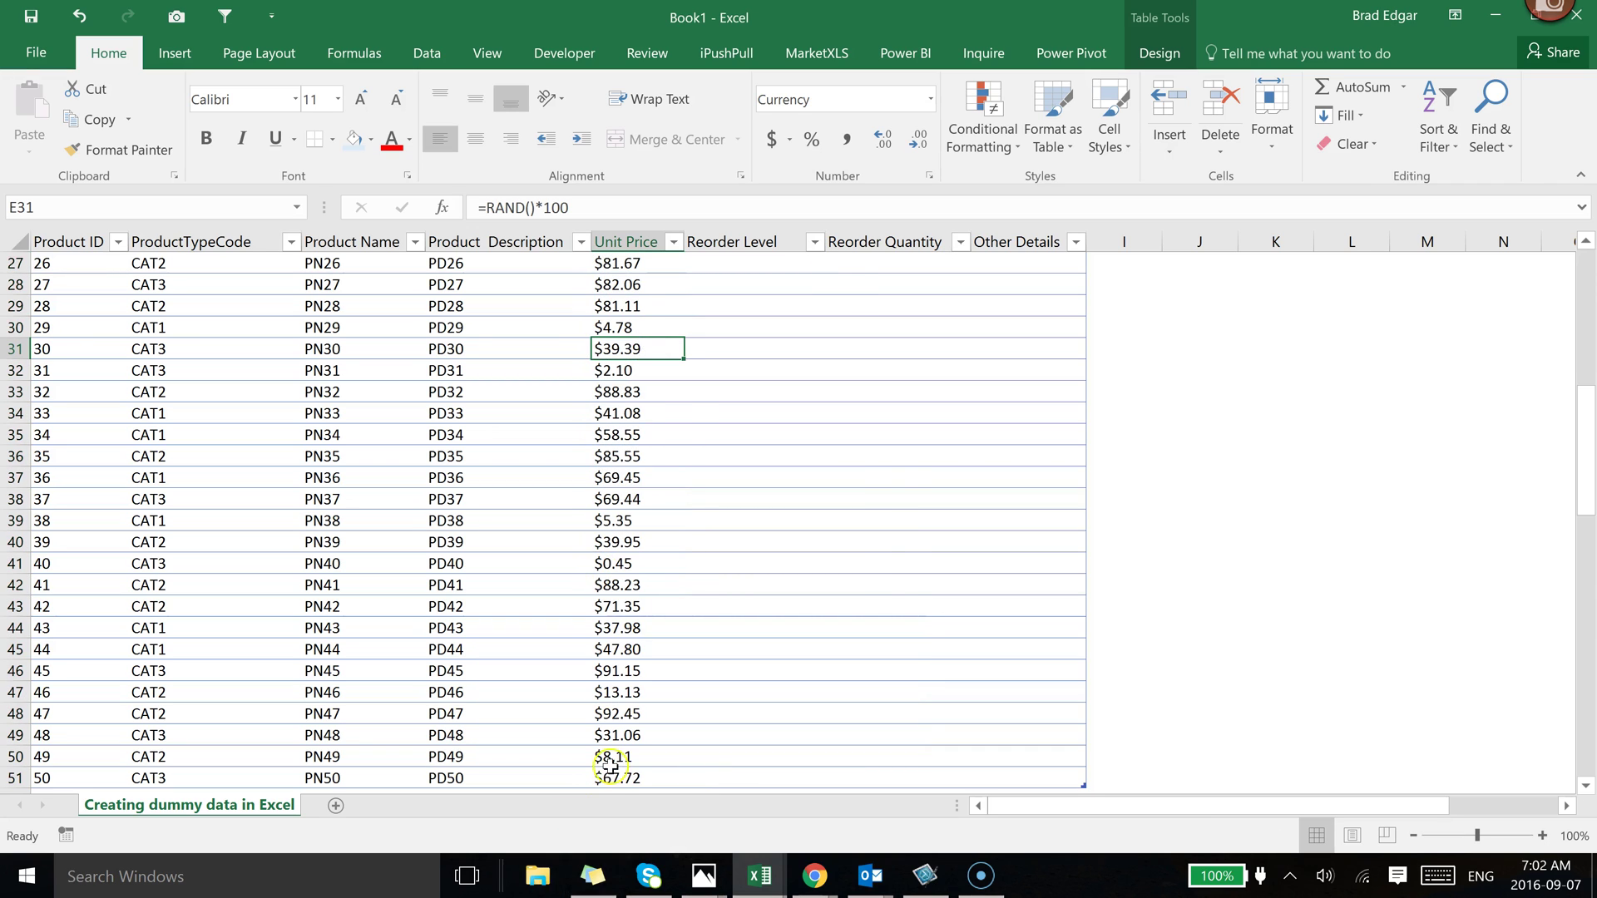
Paste the Unit Price values back over E2:E51 as fixed values, then return to row 1
click(611, 773)
scroll(615, 770, down, 1)
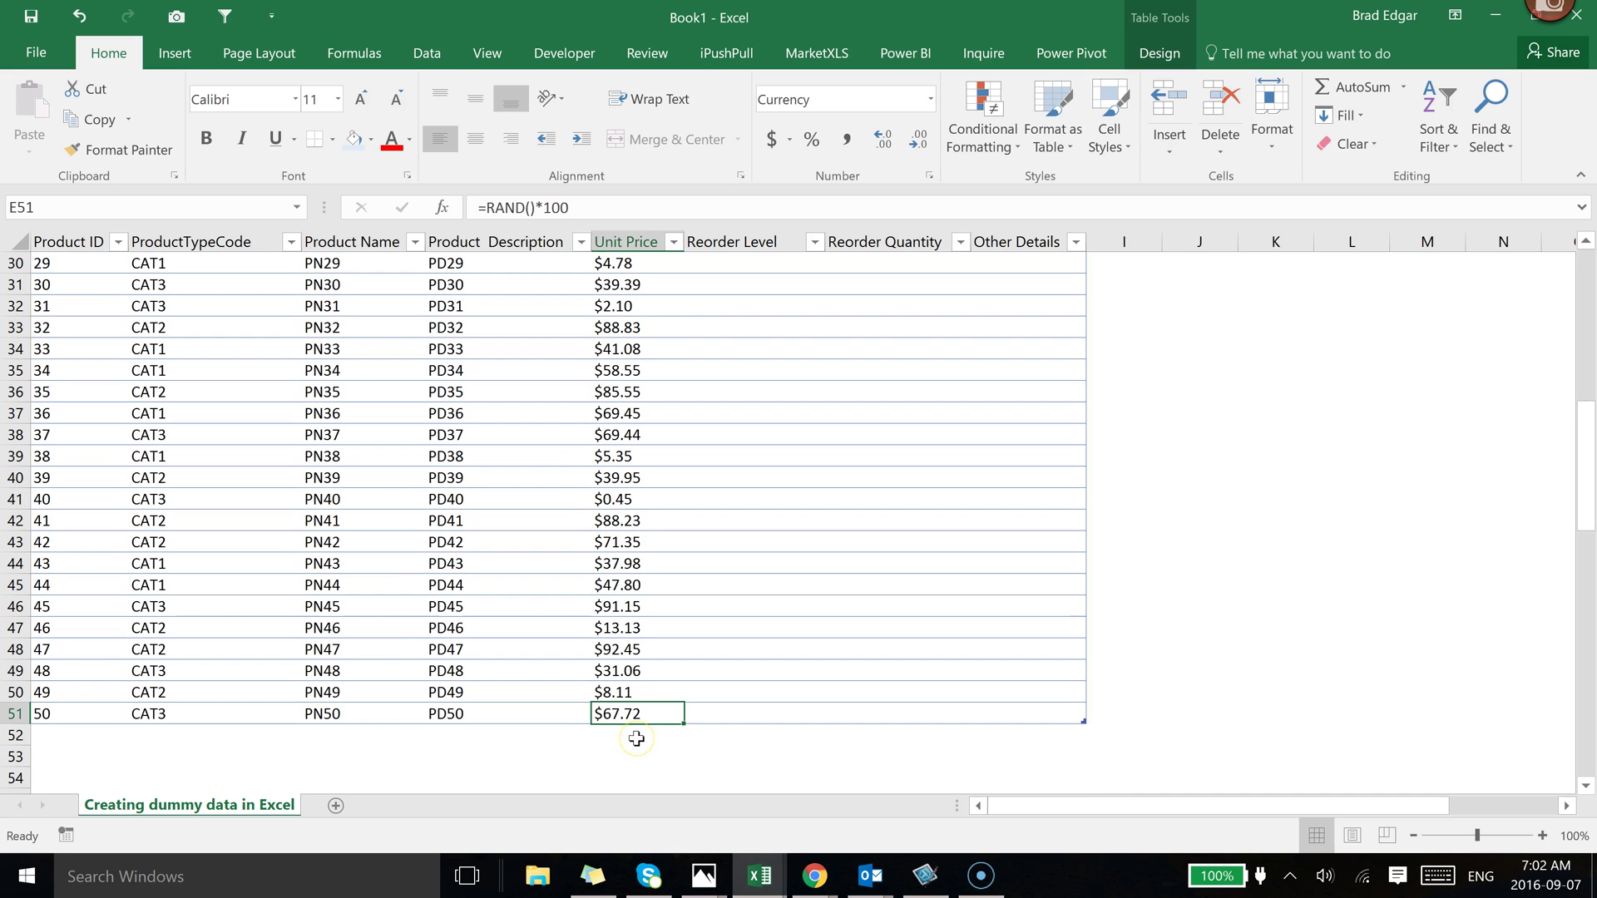
key(ctrl+shift+Up)
key(shift+Down)
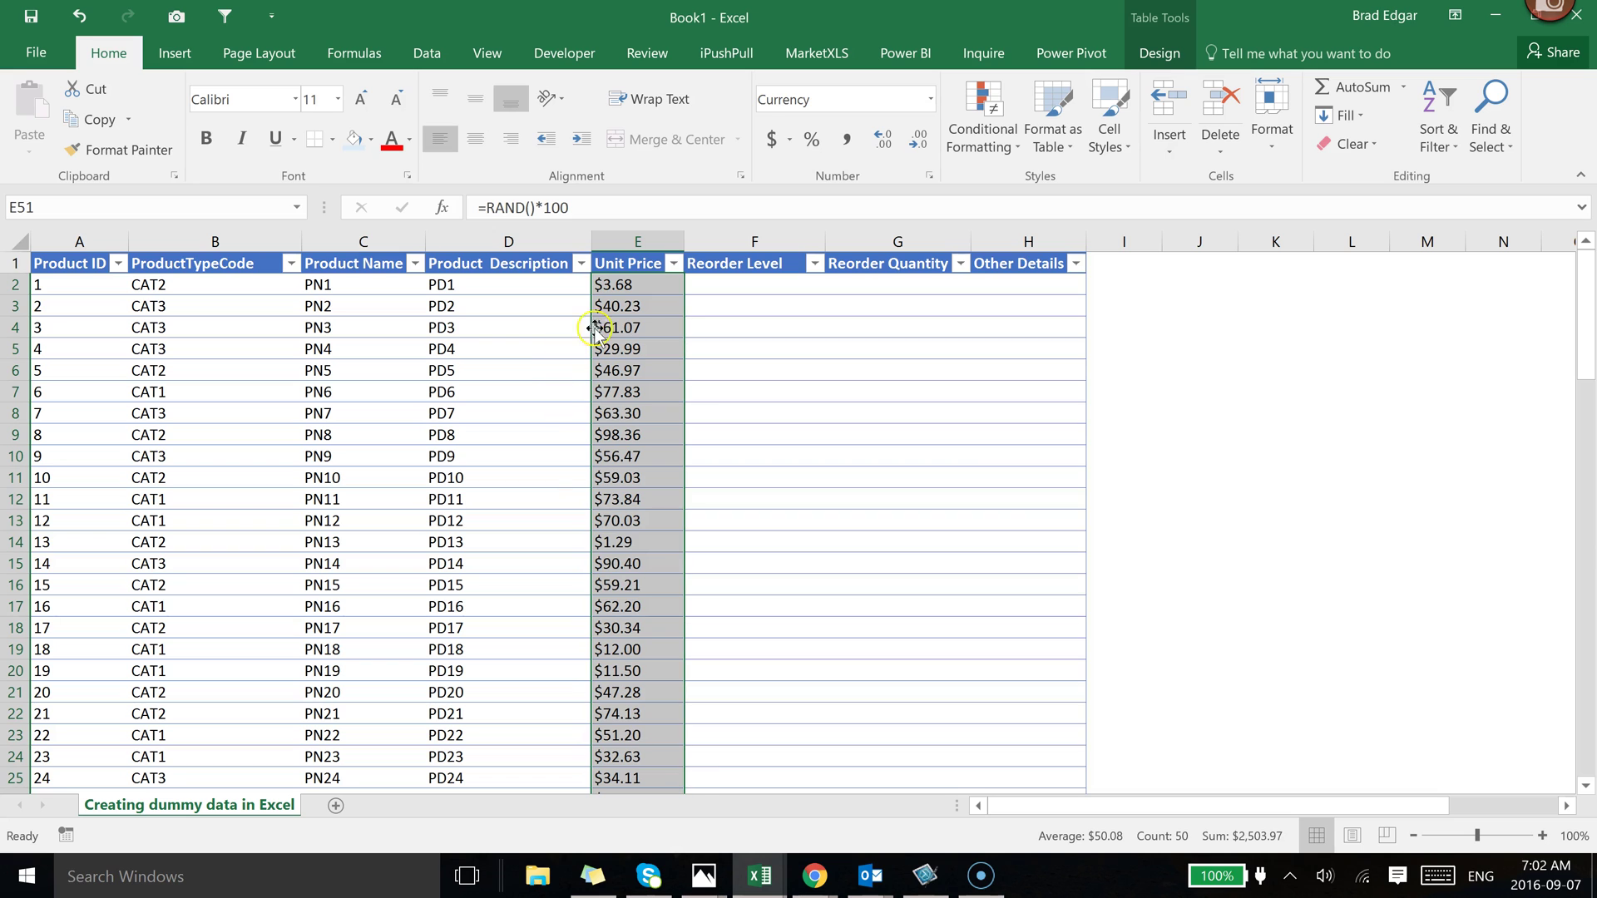
key(ctrl+c)
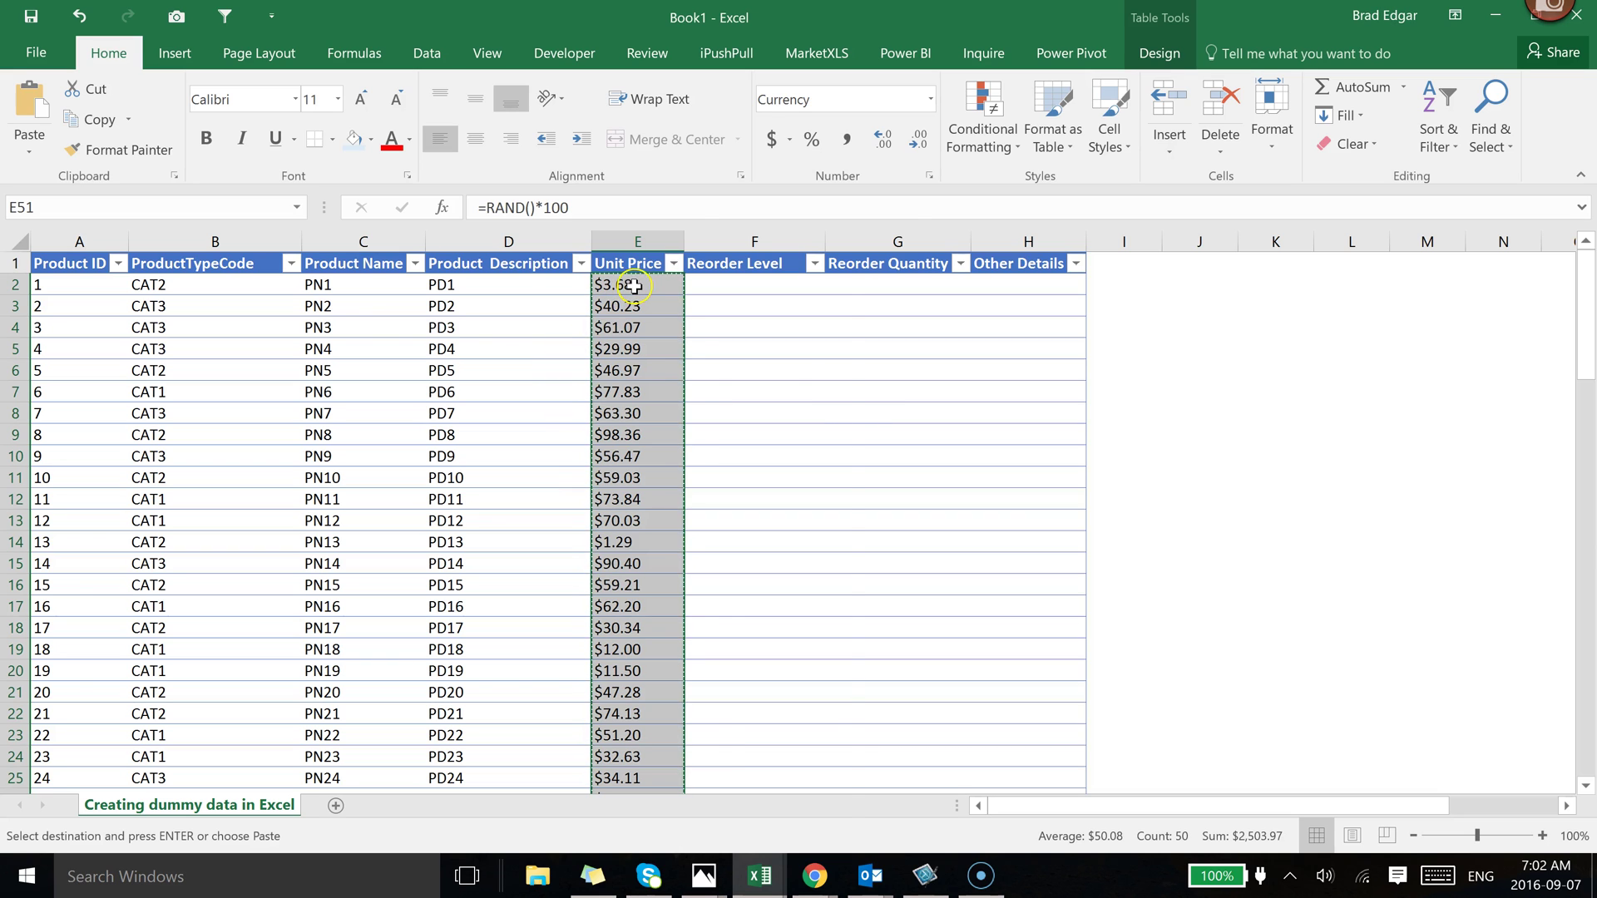
right_click(632, 287)
click(713, 383)
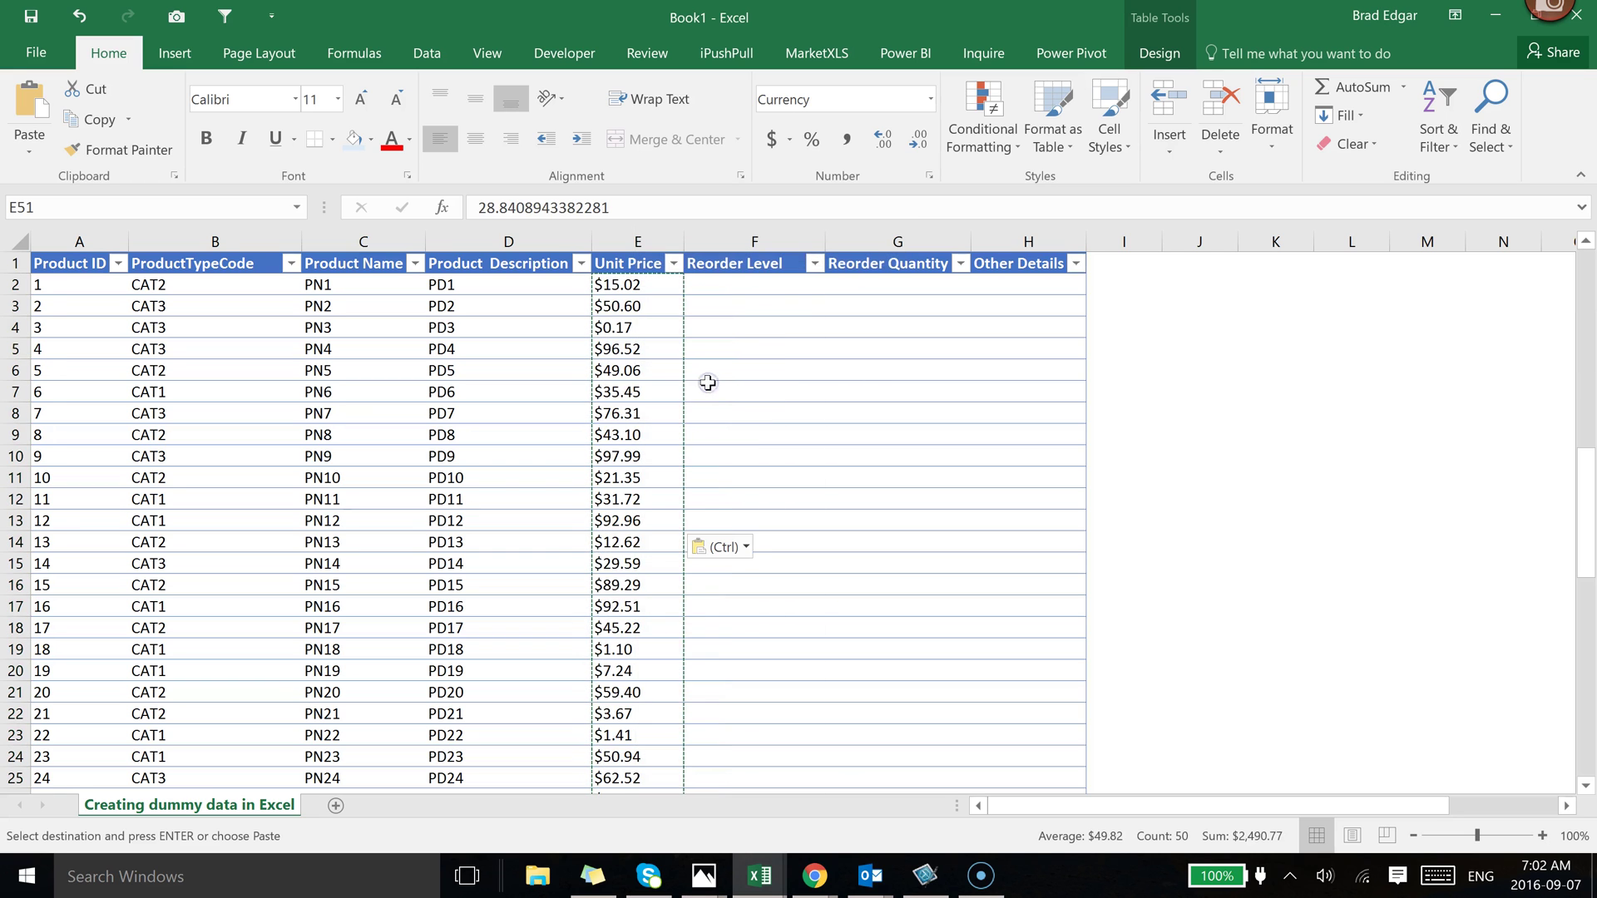
scroll(714, 382, down, 13)
click(729, 341)
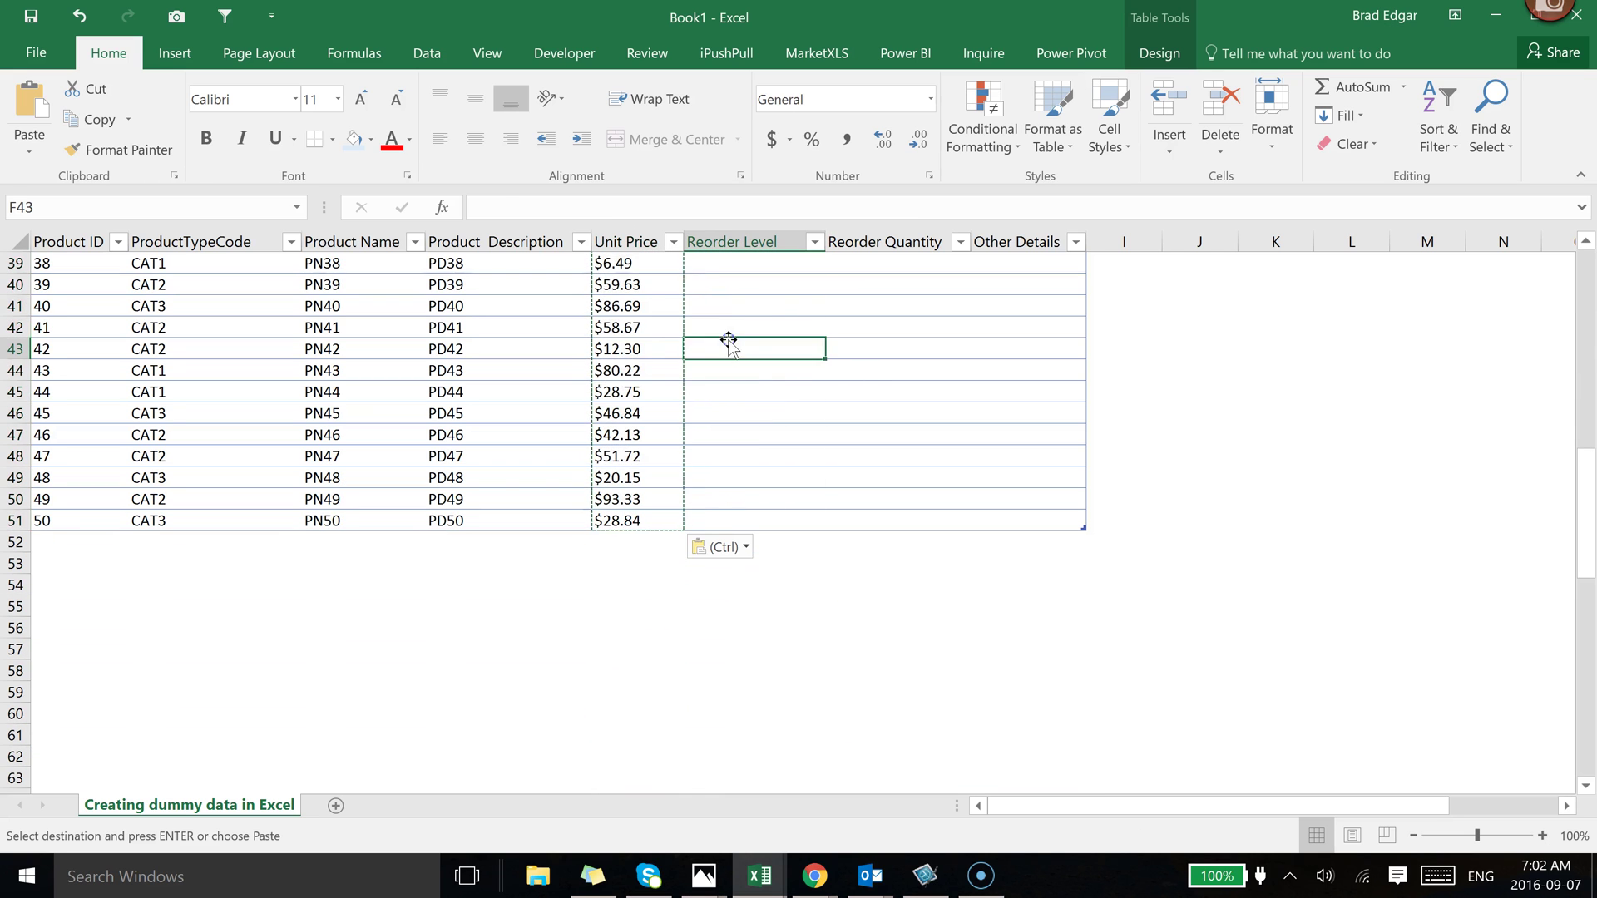
scroll(1512, 543, up, 3)
drag(1591, 498, 1590, 283)
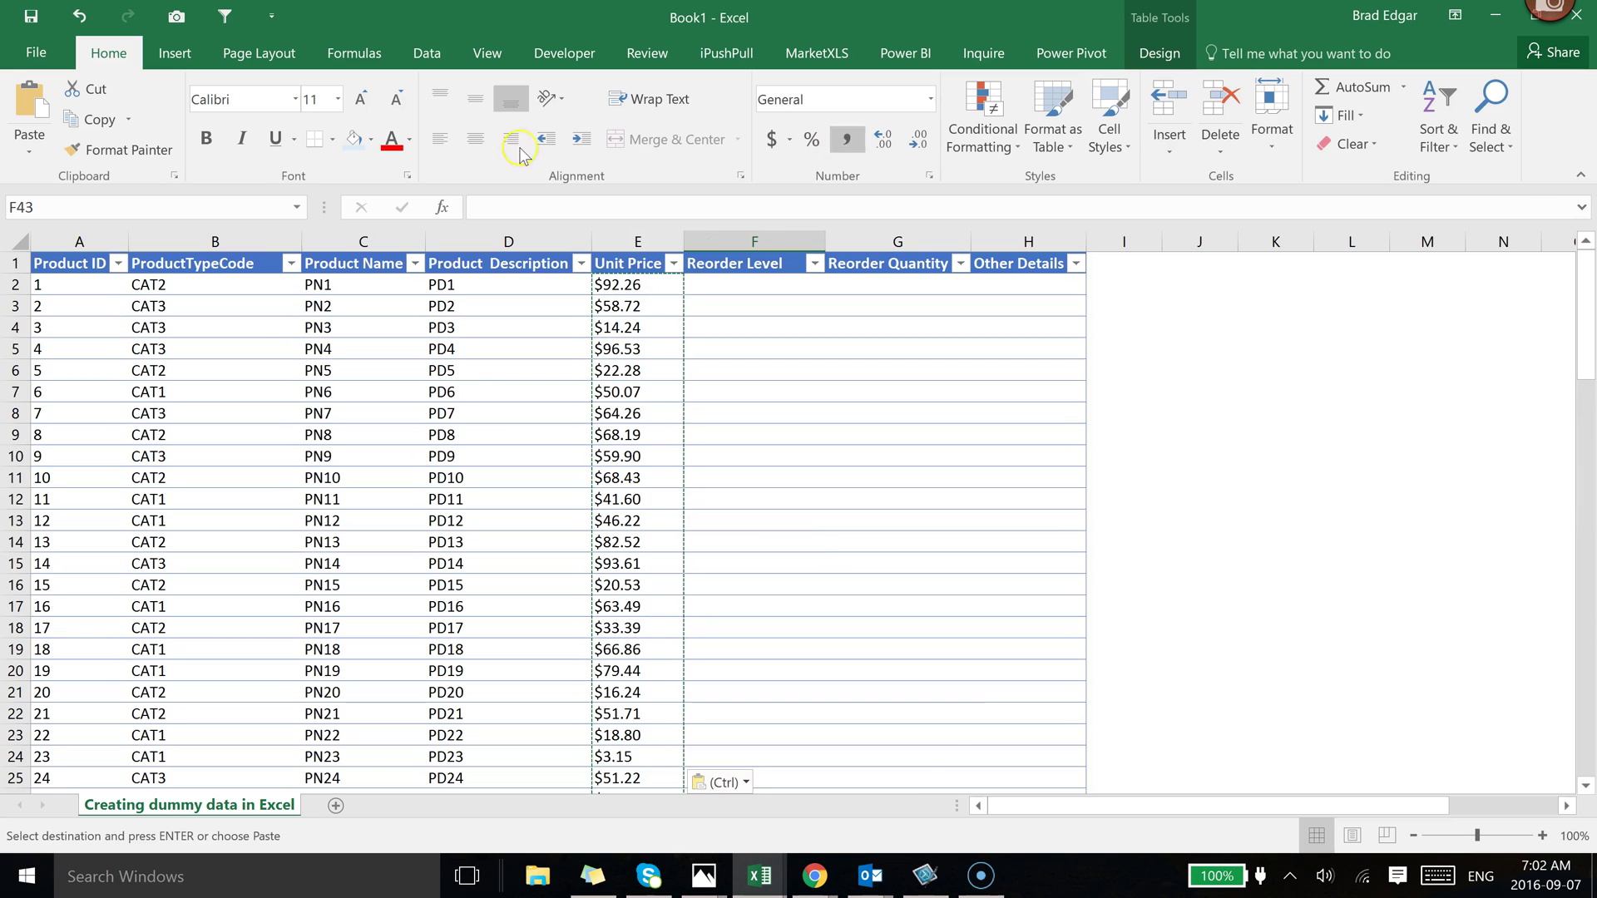
Enter =RANDBETWEEN(50,1000) in F2 to fill the Reorder Level column
click(756, 305)
click(751, 287)
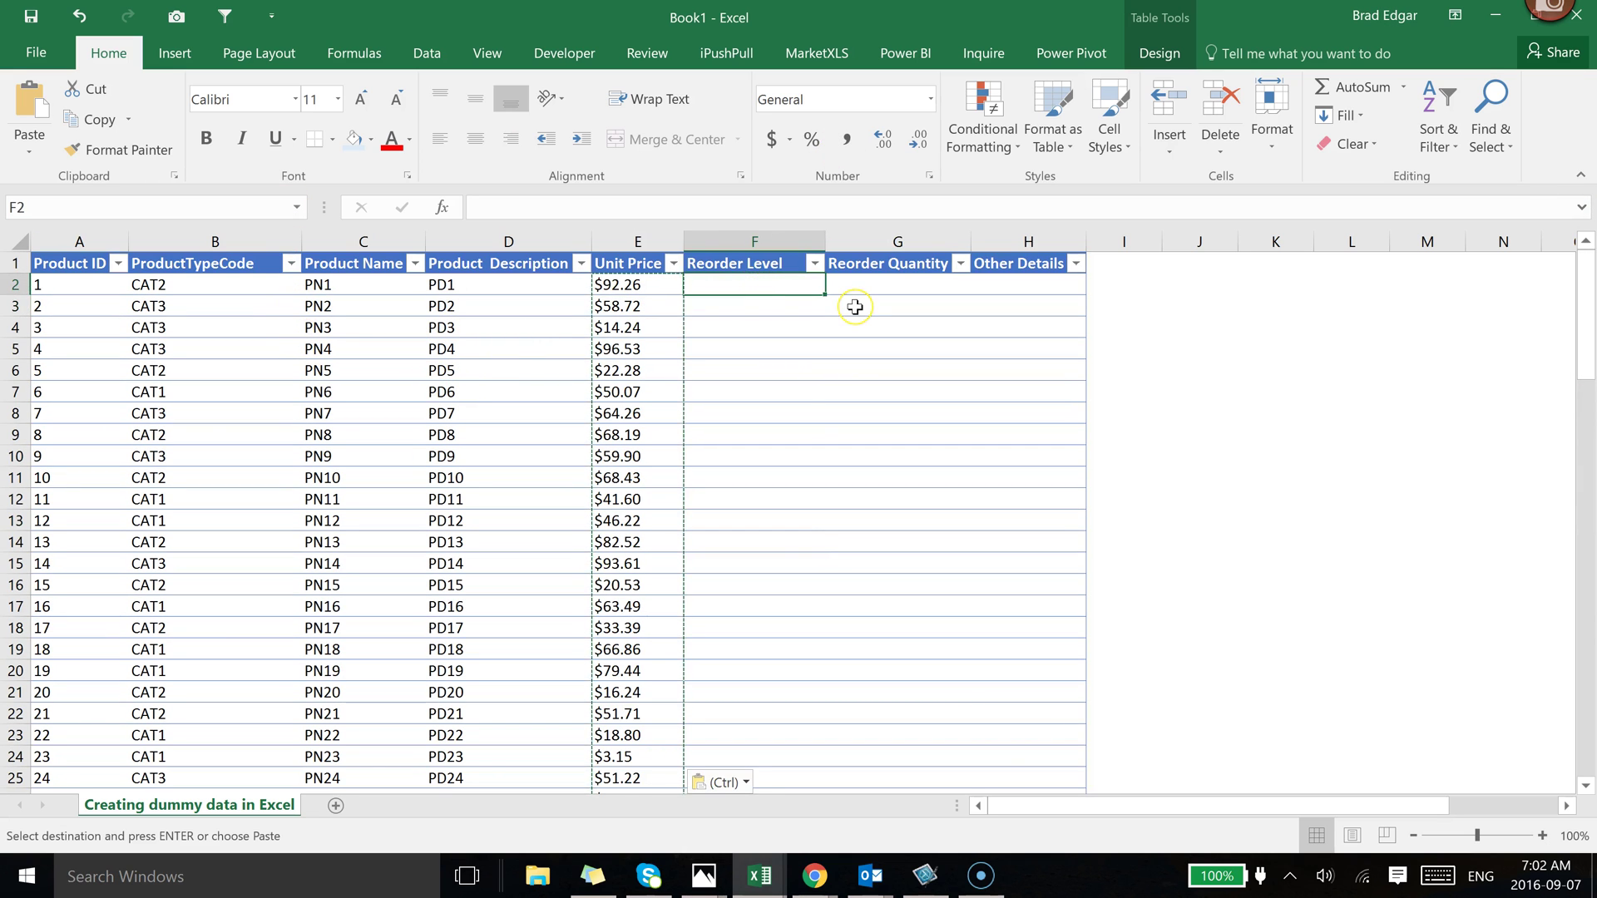
click(768, 295)
click(733, 323)
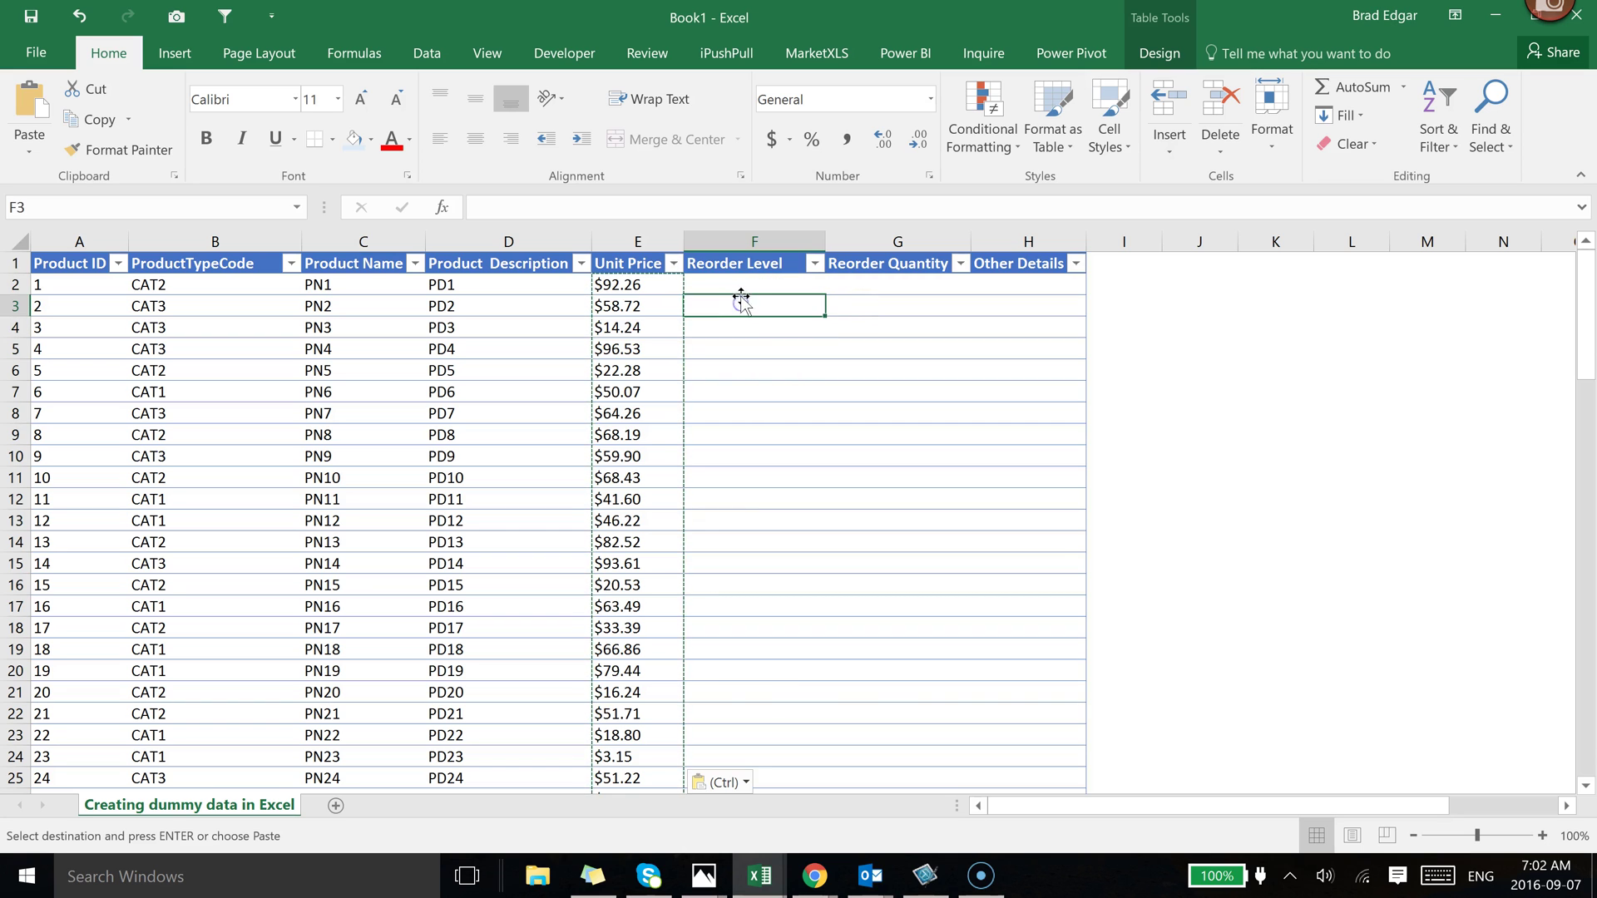
click(745, 288)
key(Escape)
text(=r)
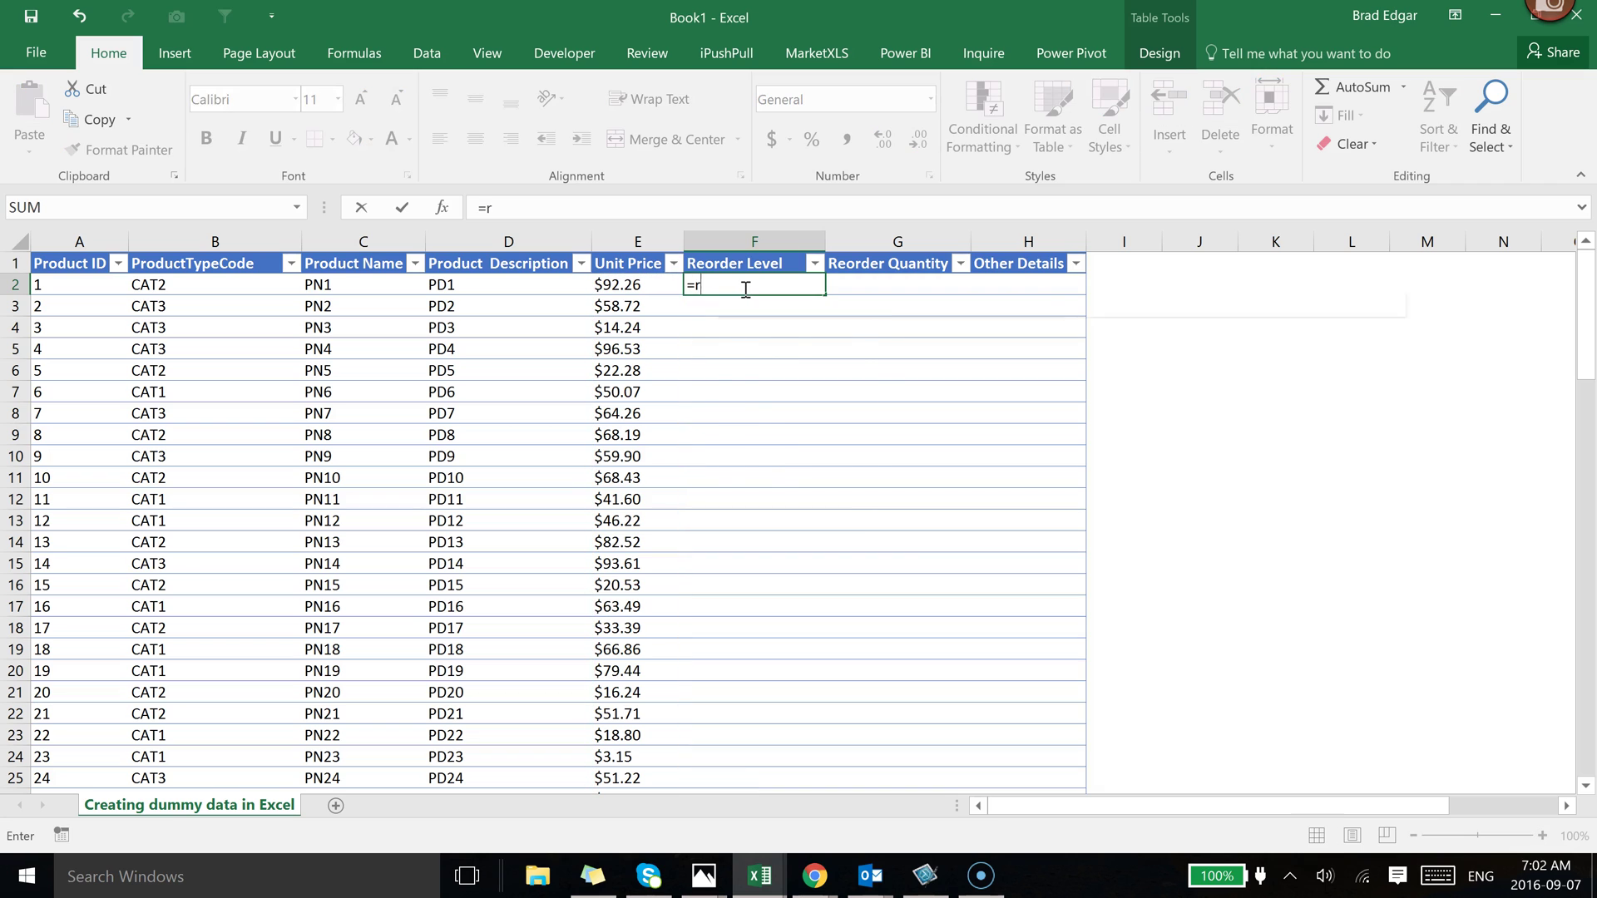
text(andbetween()
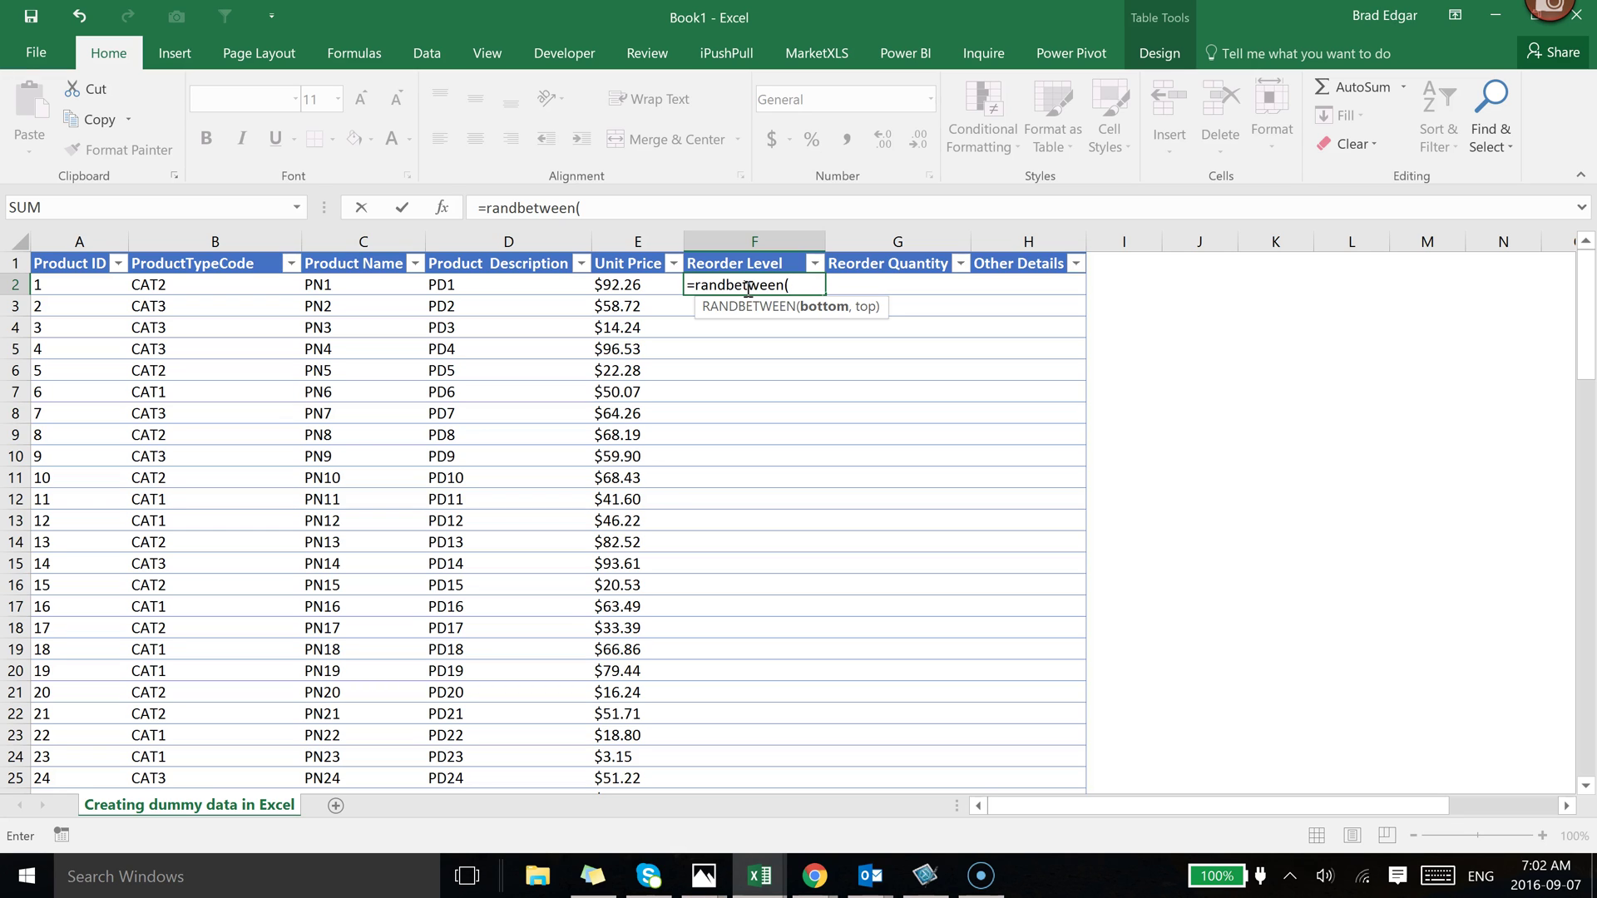
text(50,1000))
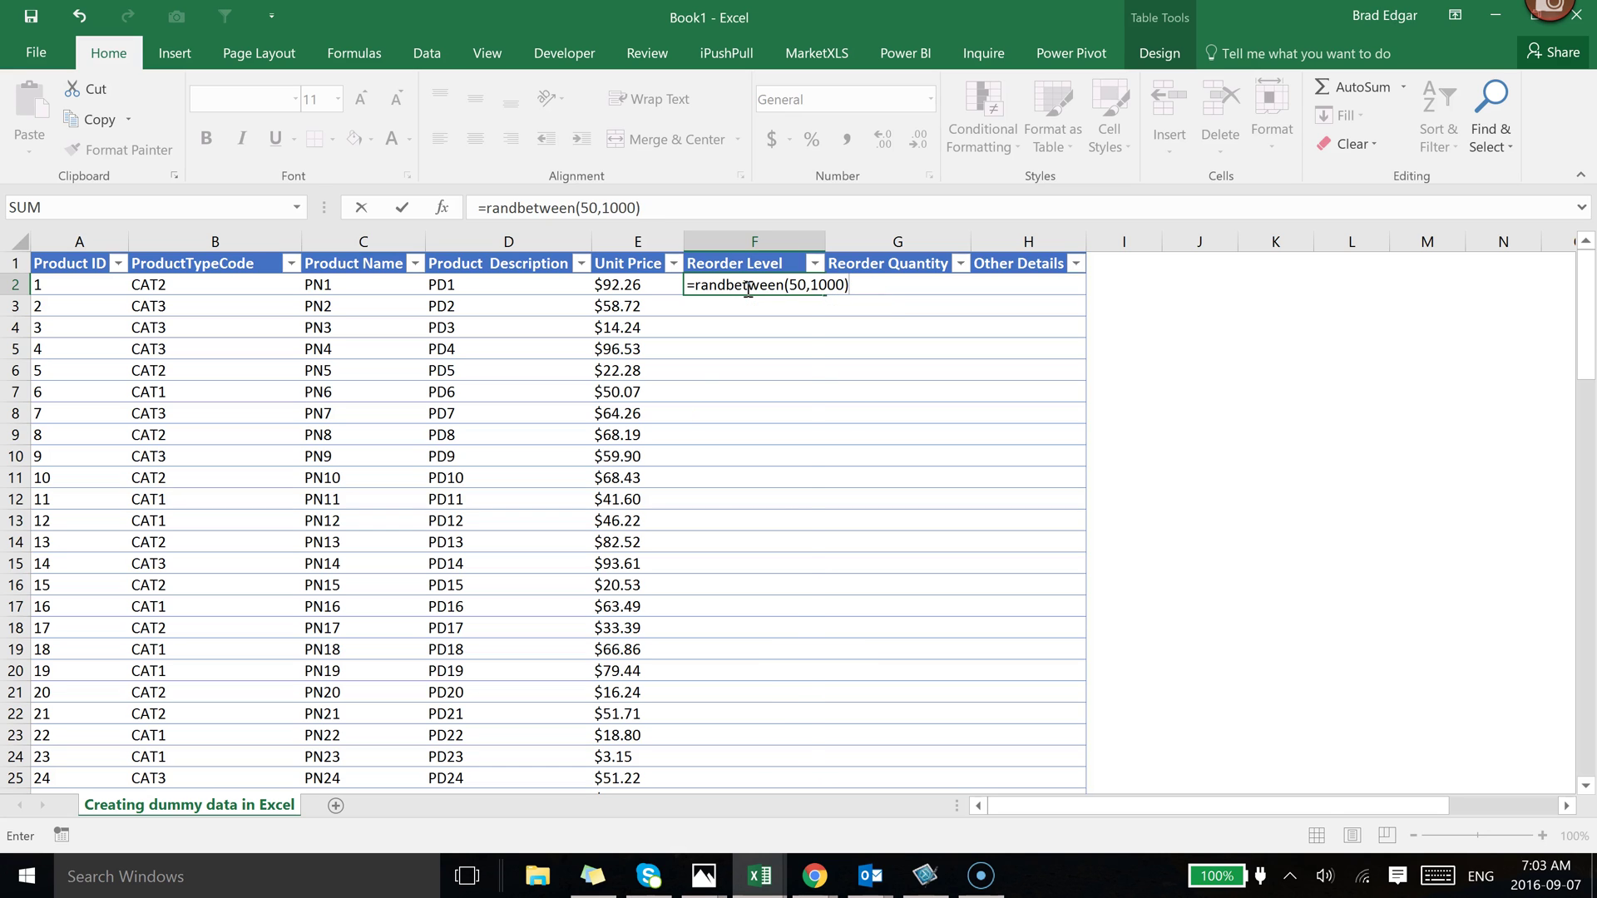
key(Return)
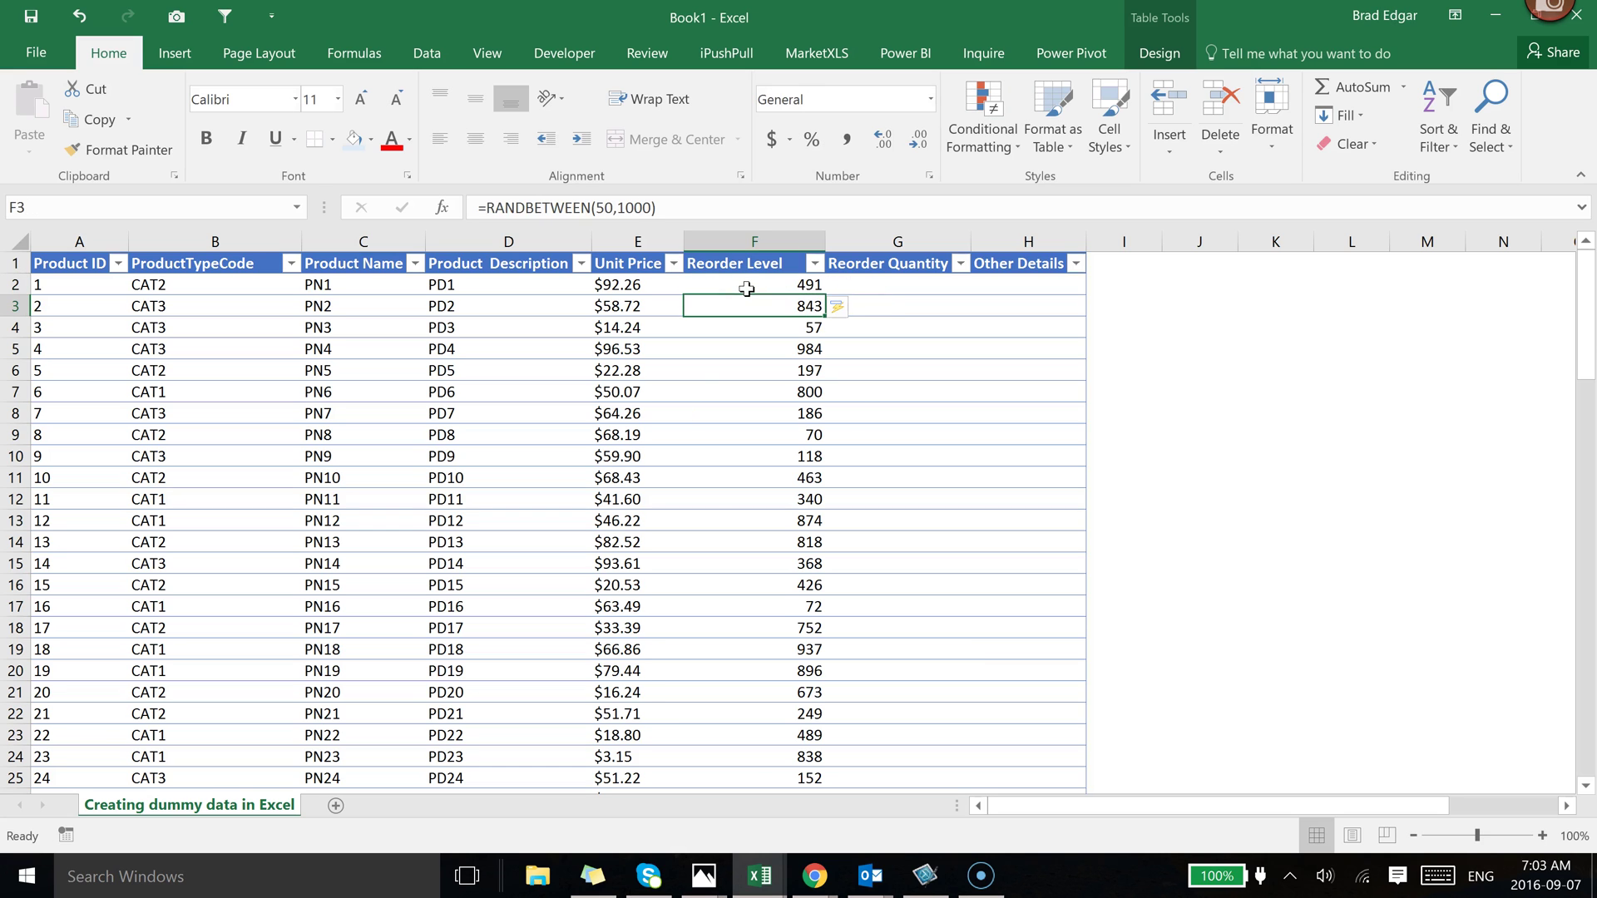
Left-align the Reorder Level numbers in column F
click(755, 241)
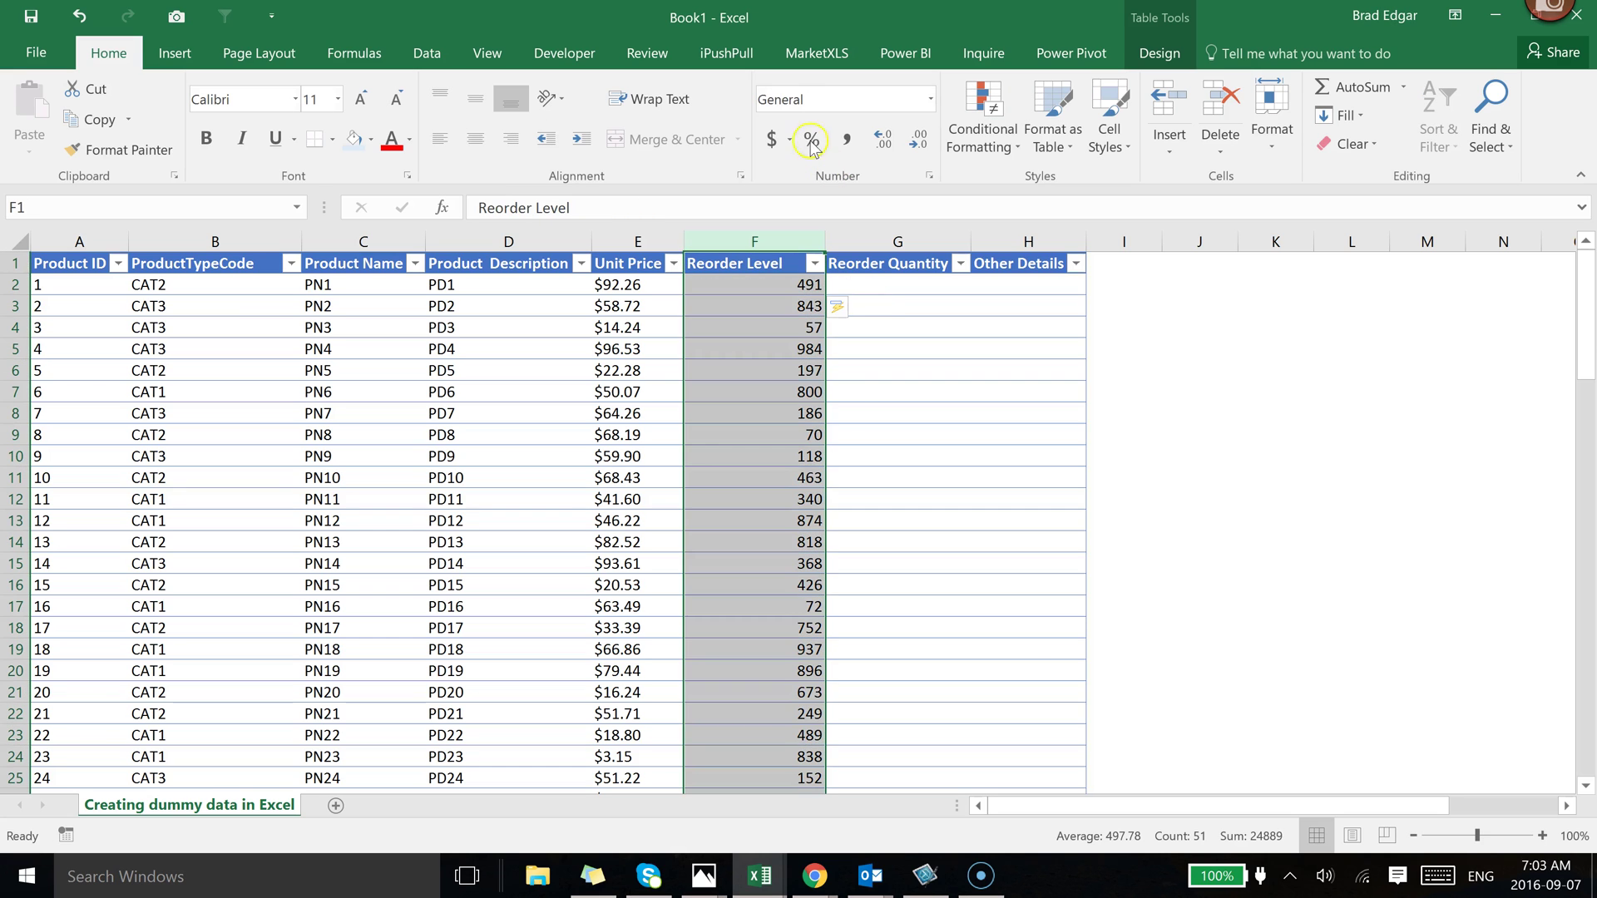
click(439, 139)
click(727, 370)
click(723, 287)
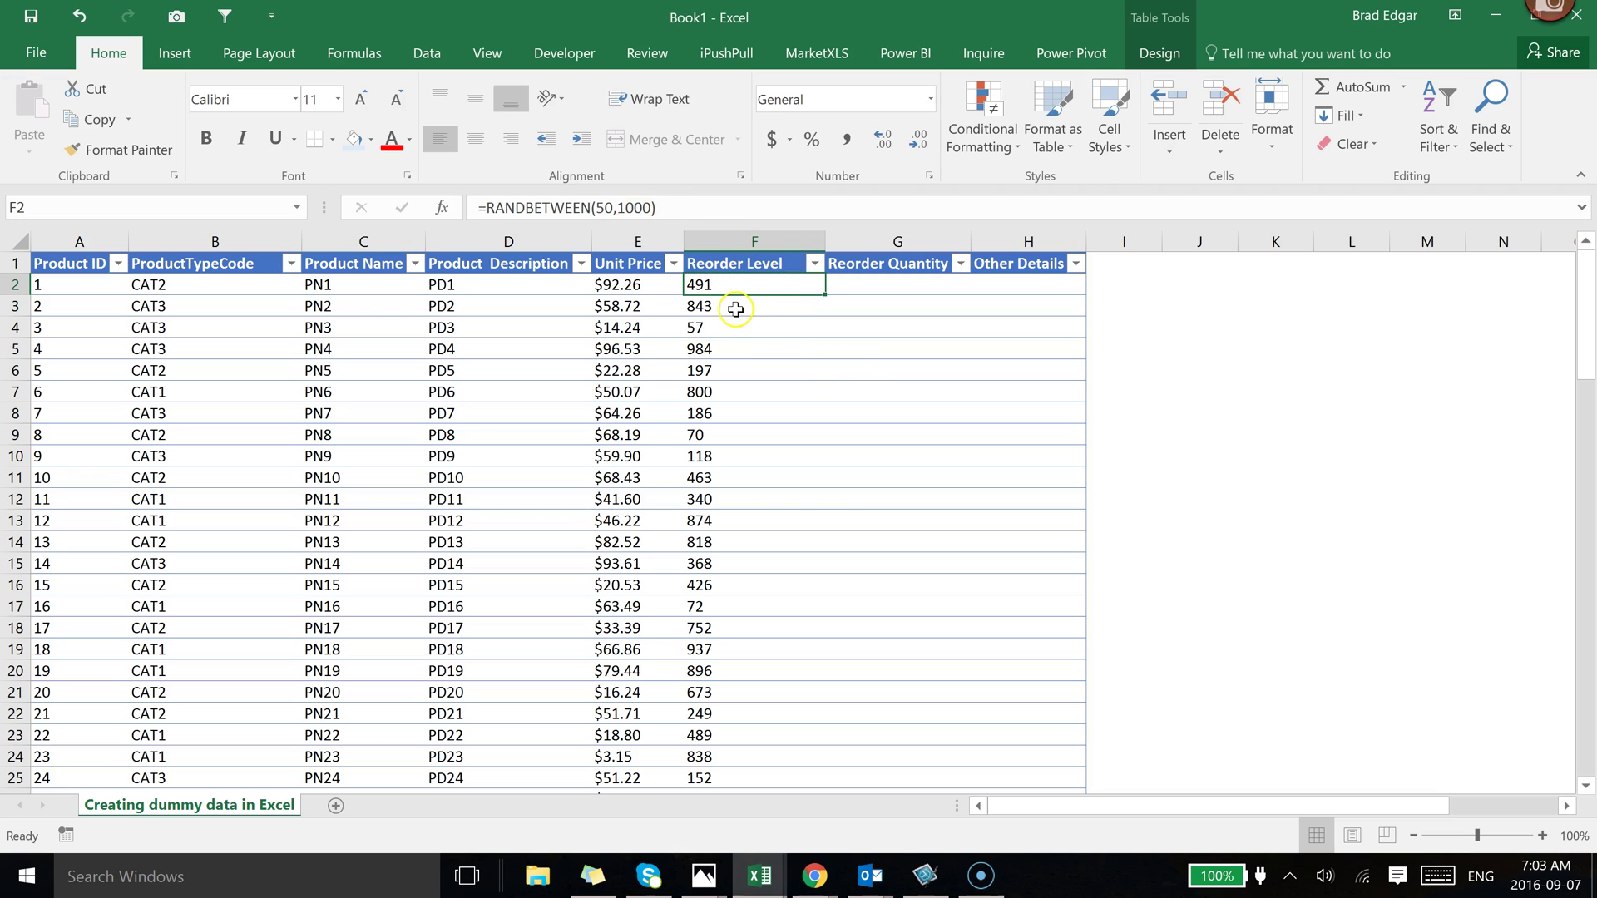
Copy the Reorder Level values F2:F51
scroll(739, 336, down, 2)
scroll(740, 335, up, 2)
scroll(739, 335, down, 4)
scroll(740, 333, up, 4)
key(ctrl+shift+Down)
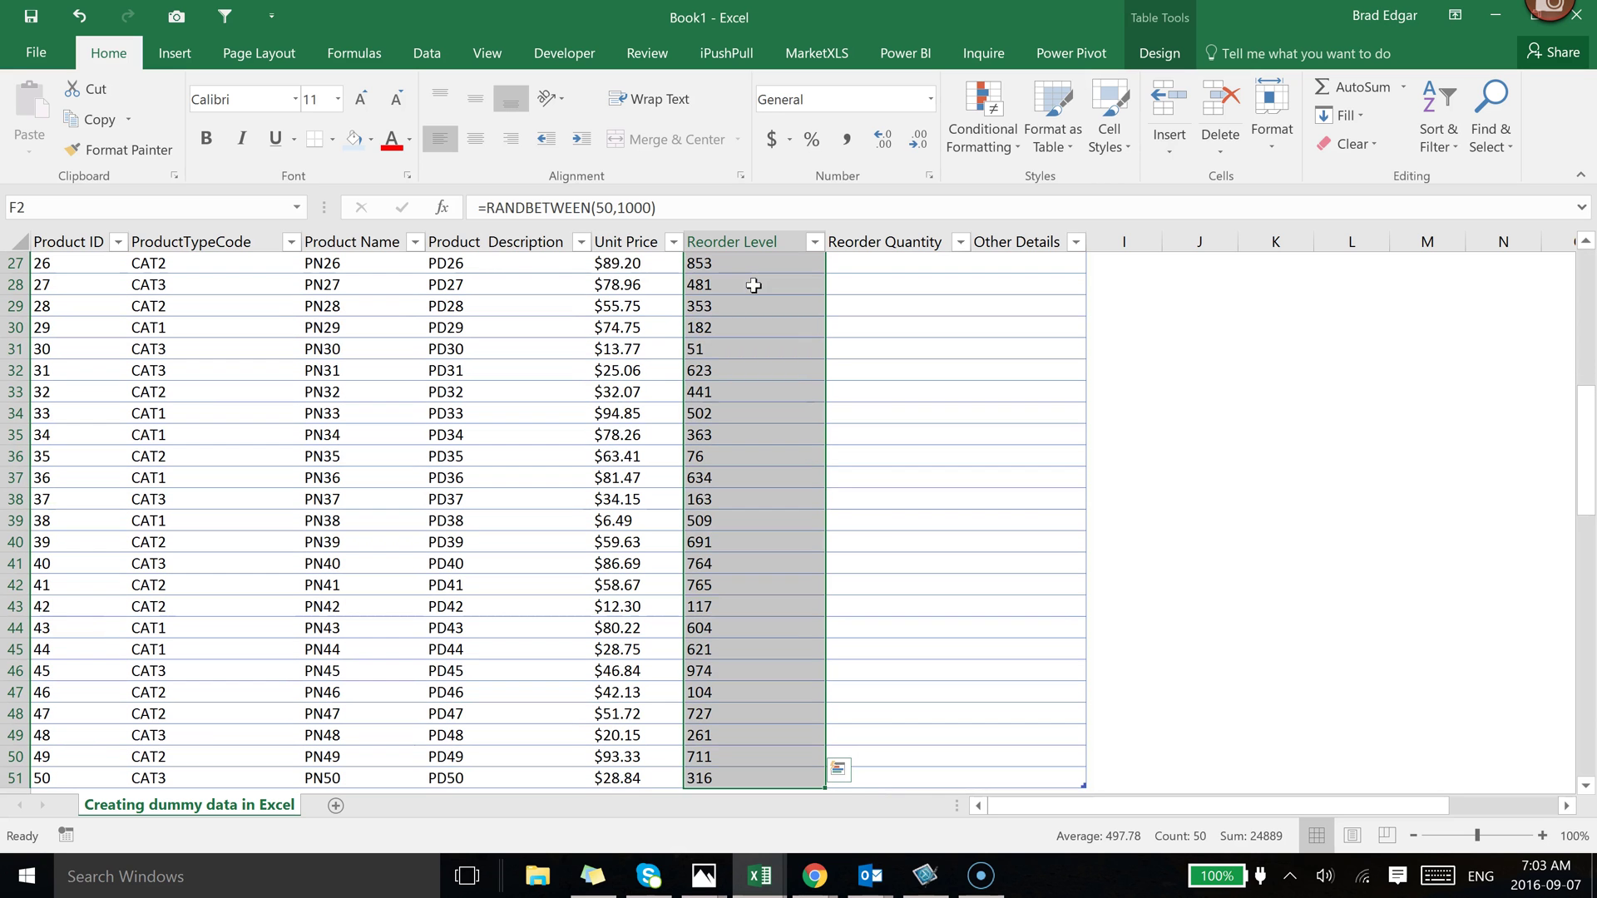
key(ctrl+c)
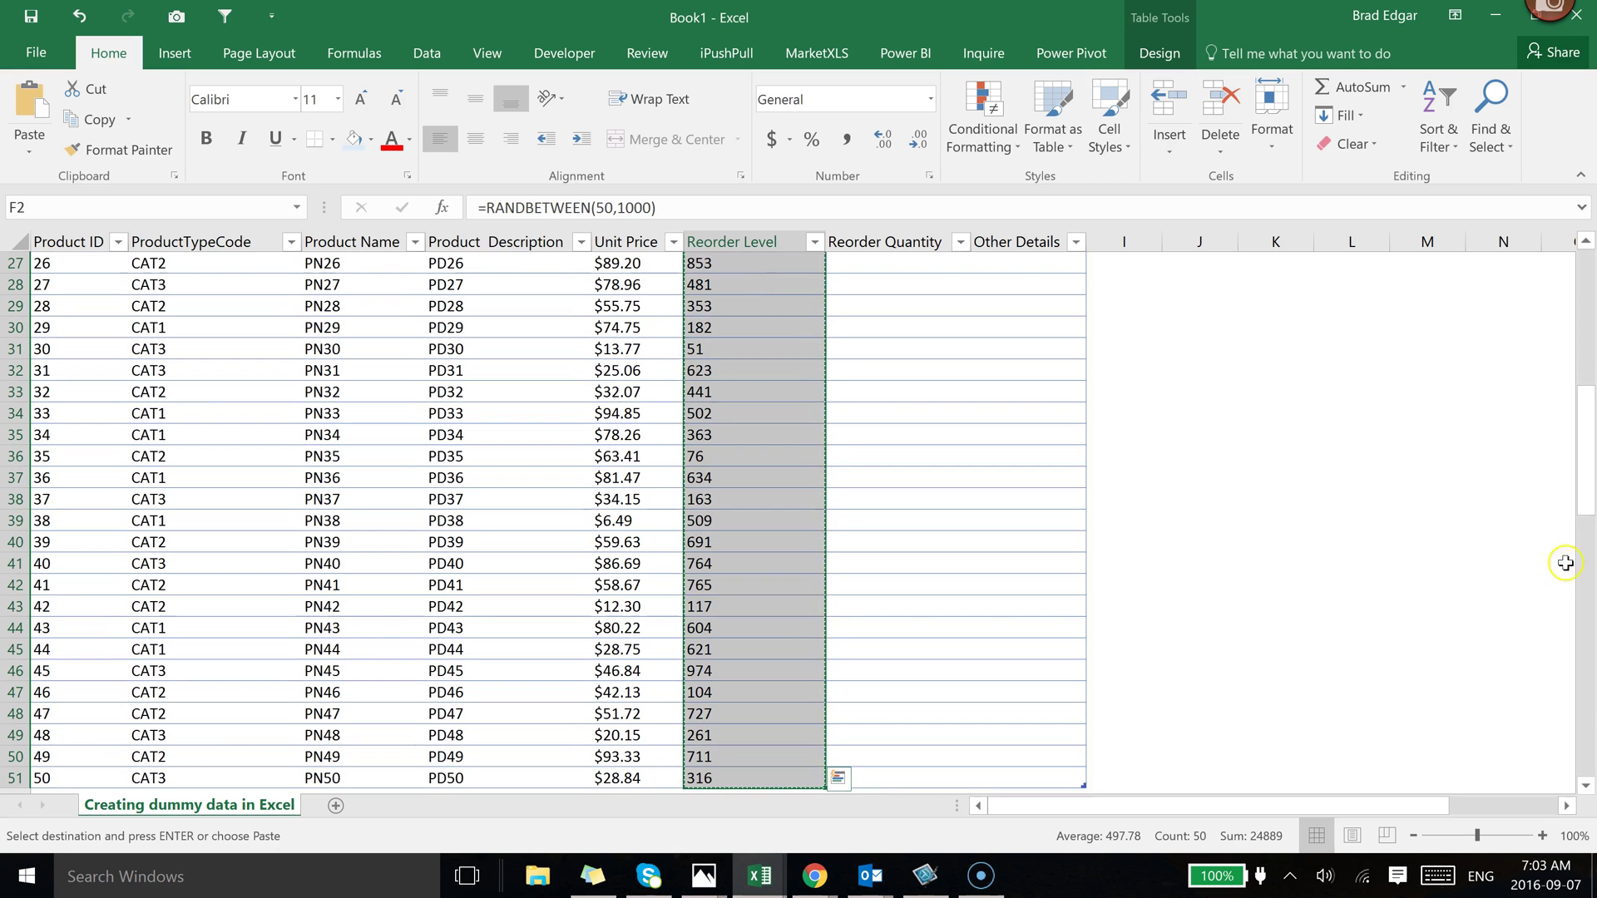
Paste them back at F2 as plain values, replacing the RANDBETWEEN formulas
scroll(754, 286, up, 9)
click(757, 285)
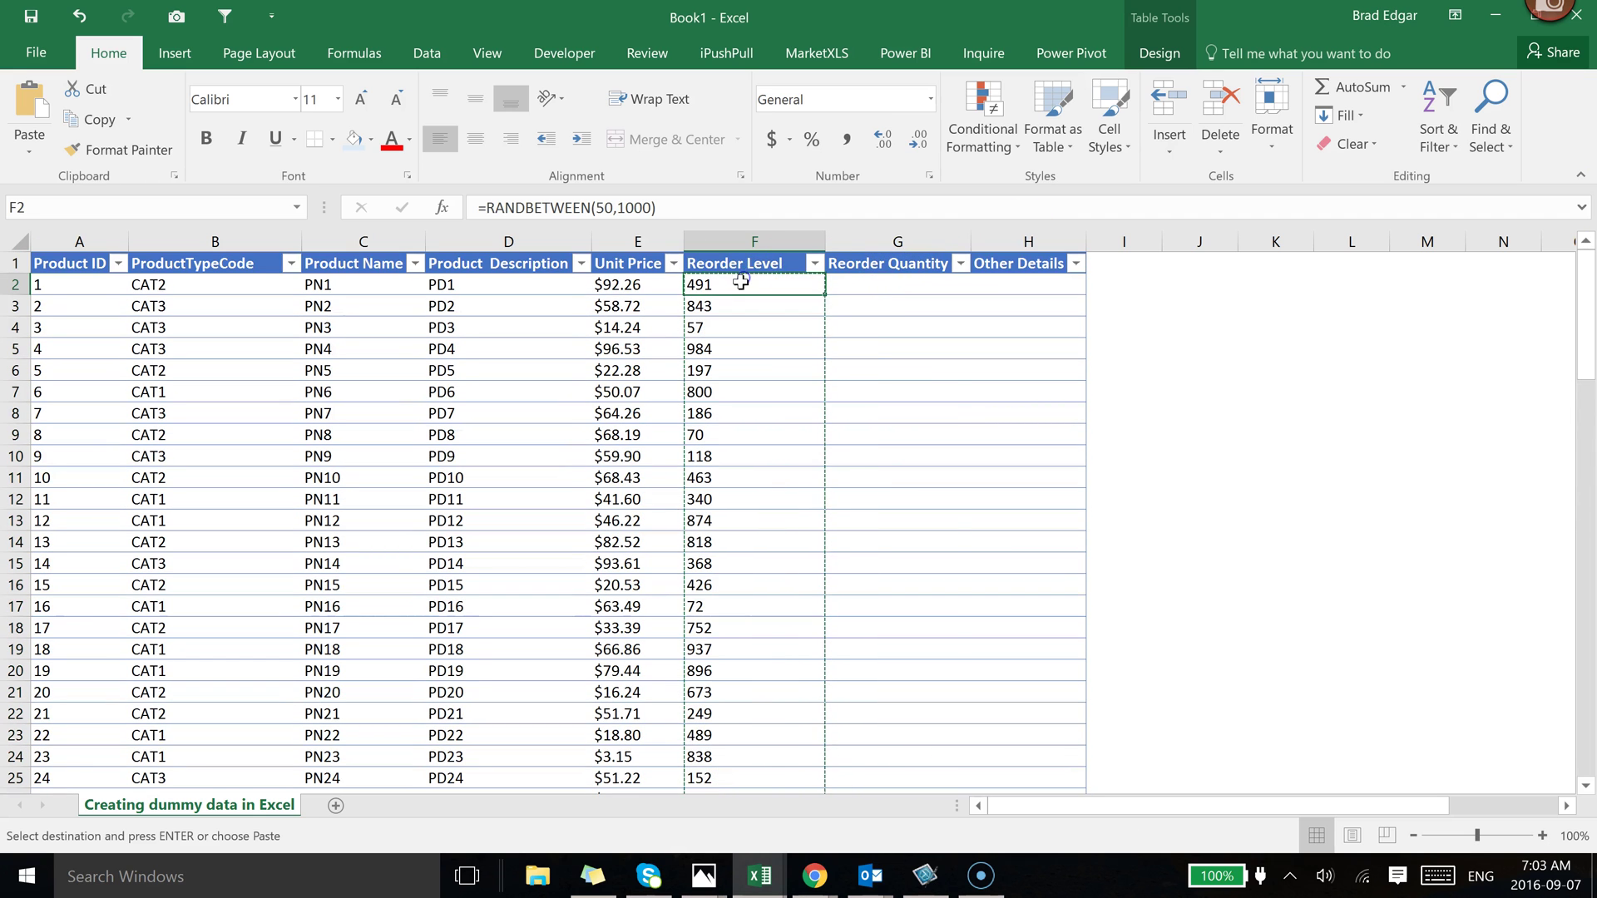
right_click(737, 284)
click(813, 382)
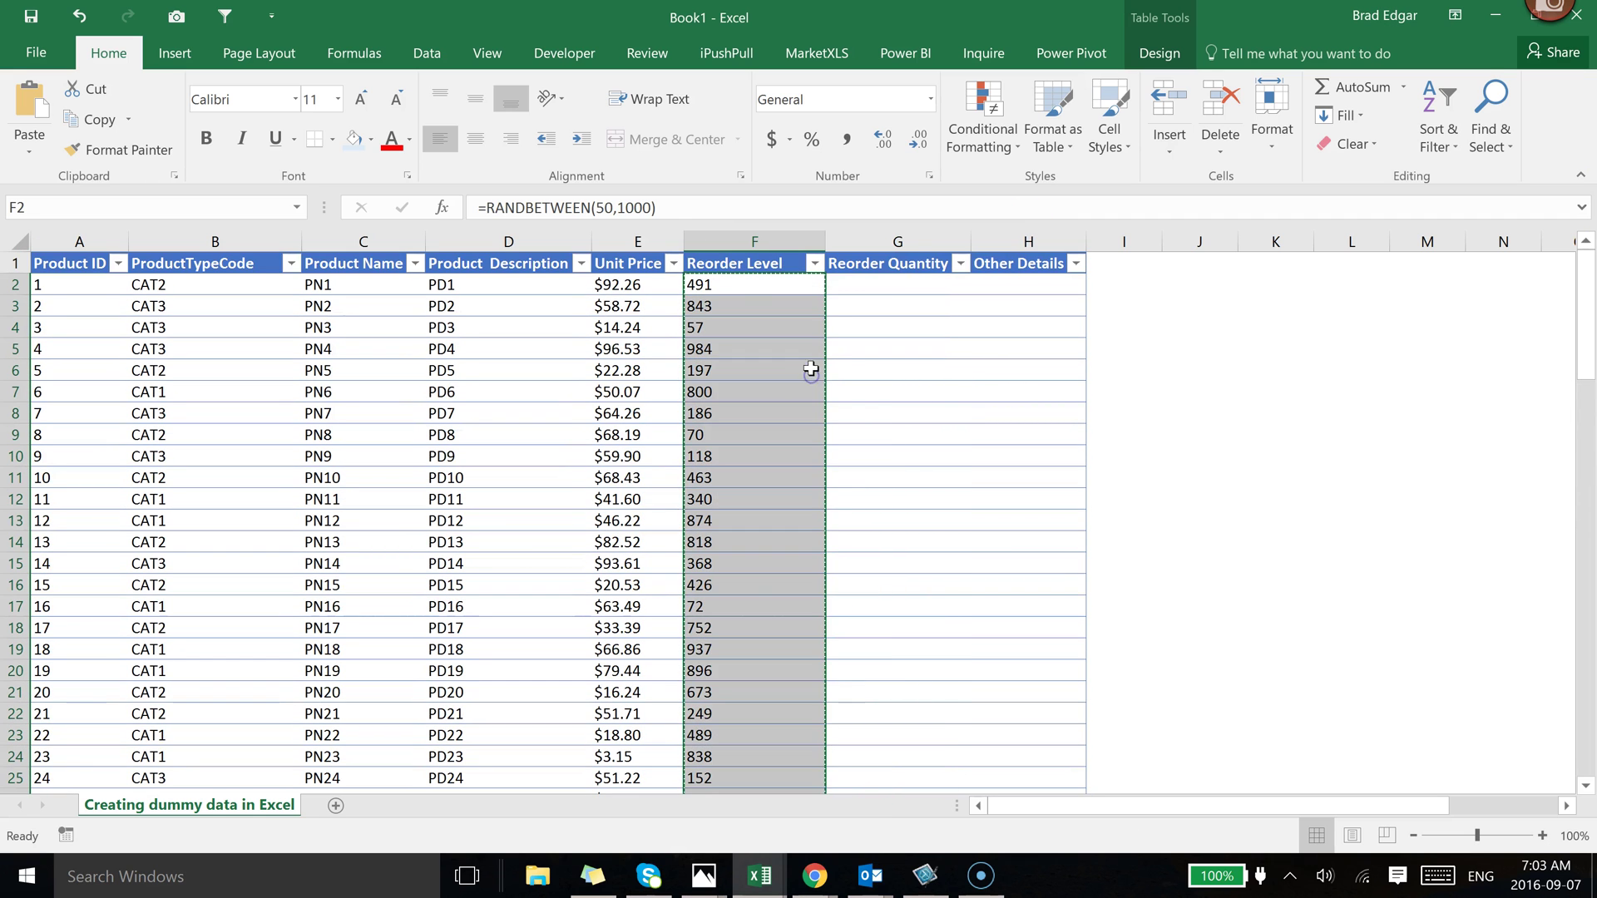
click(728, 316)
click(489, 207)
click(705, 349)
click(725, 326)
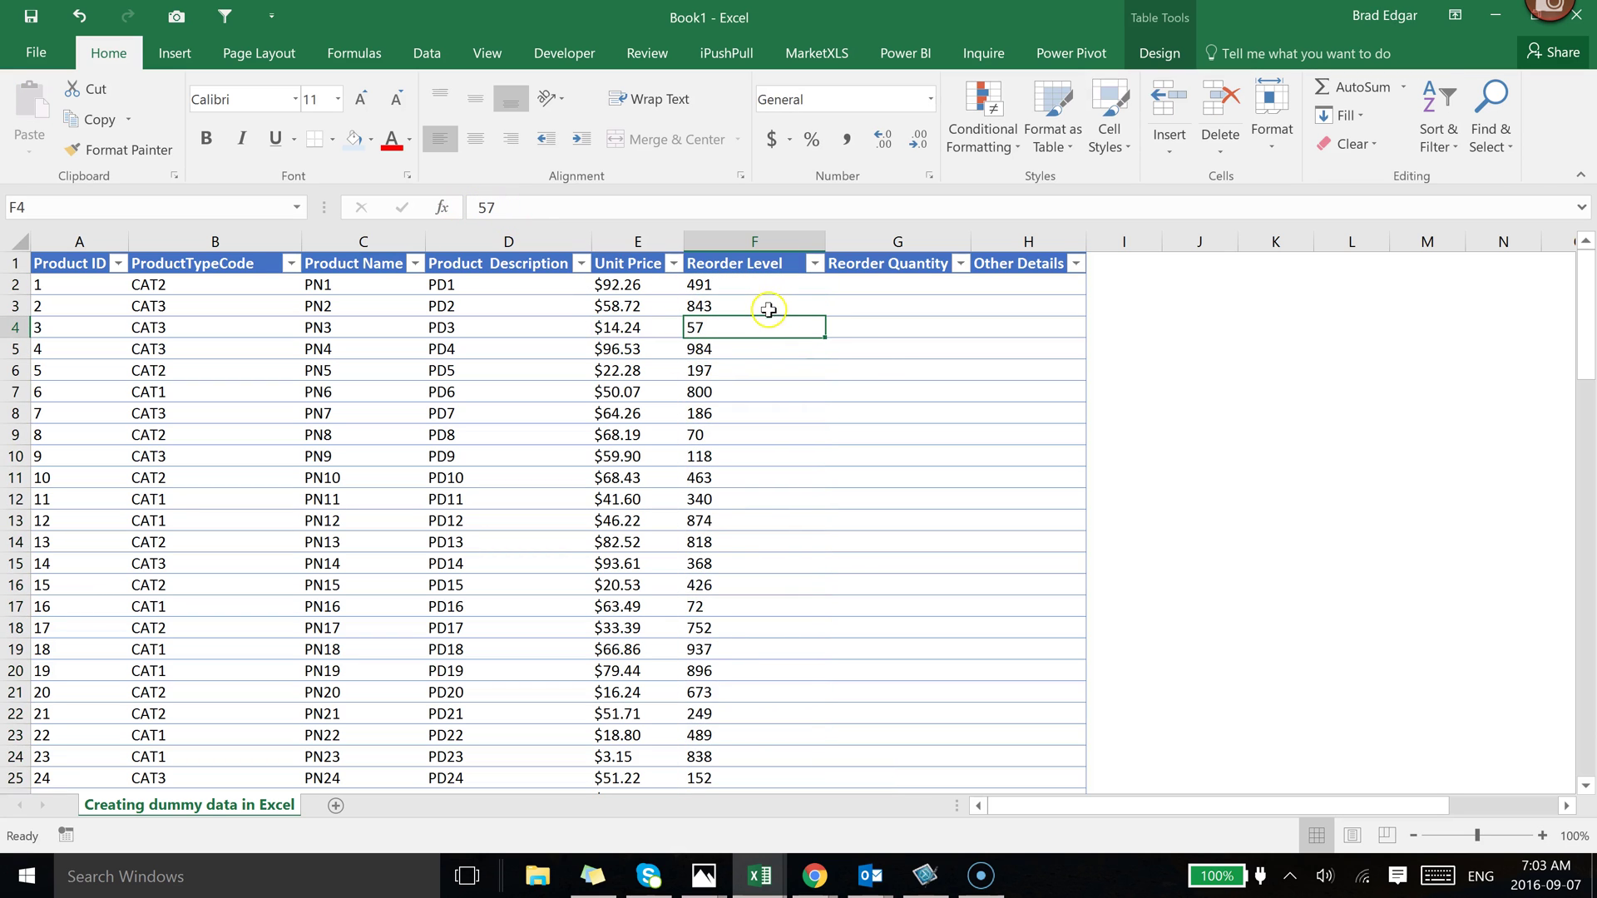
click(888, 287)
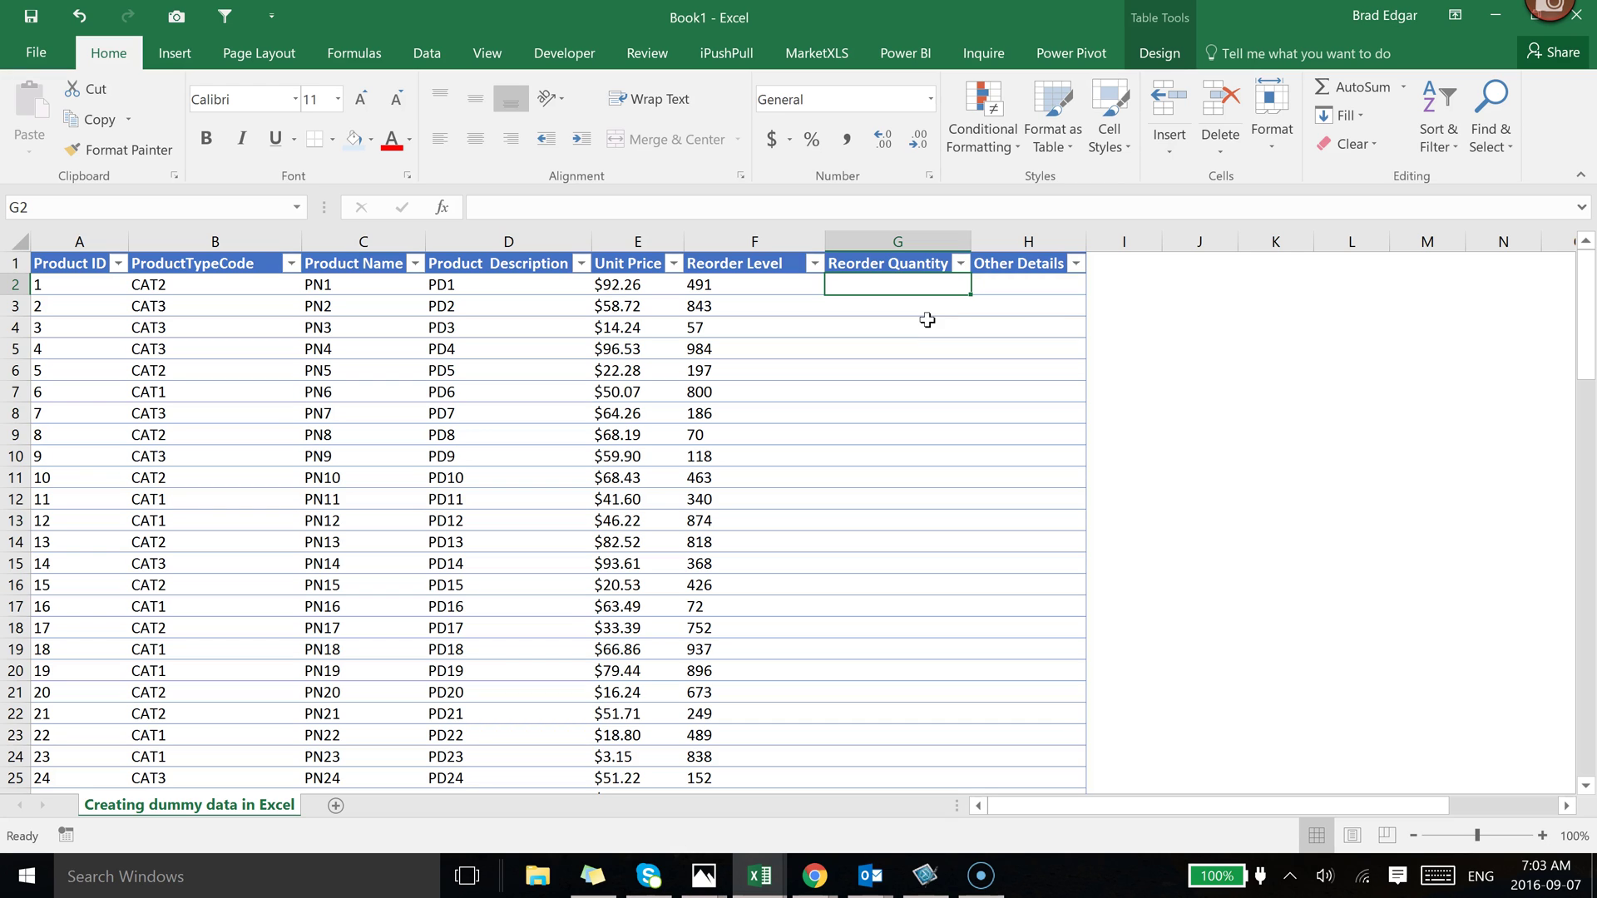
text(=randbetween()
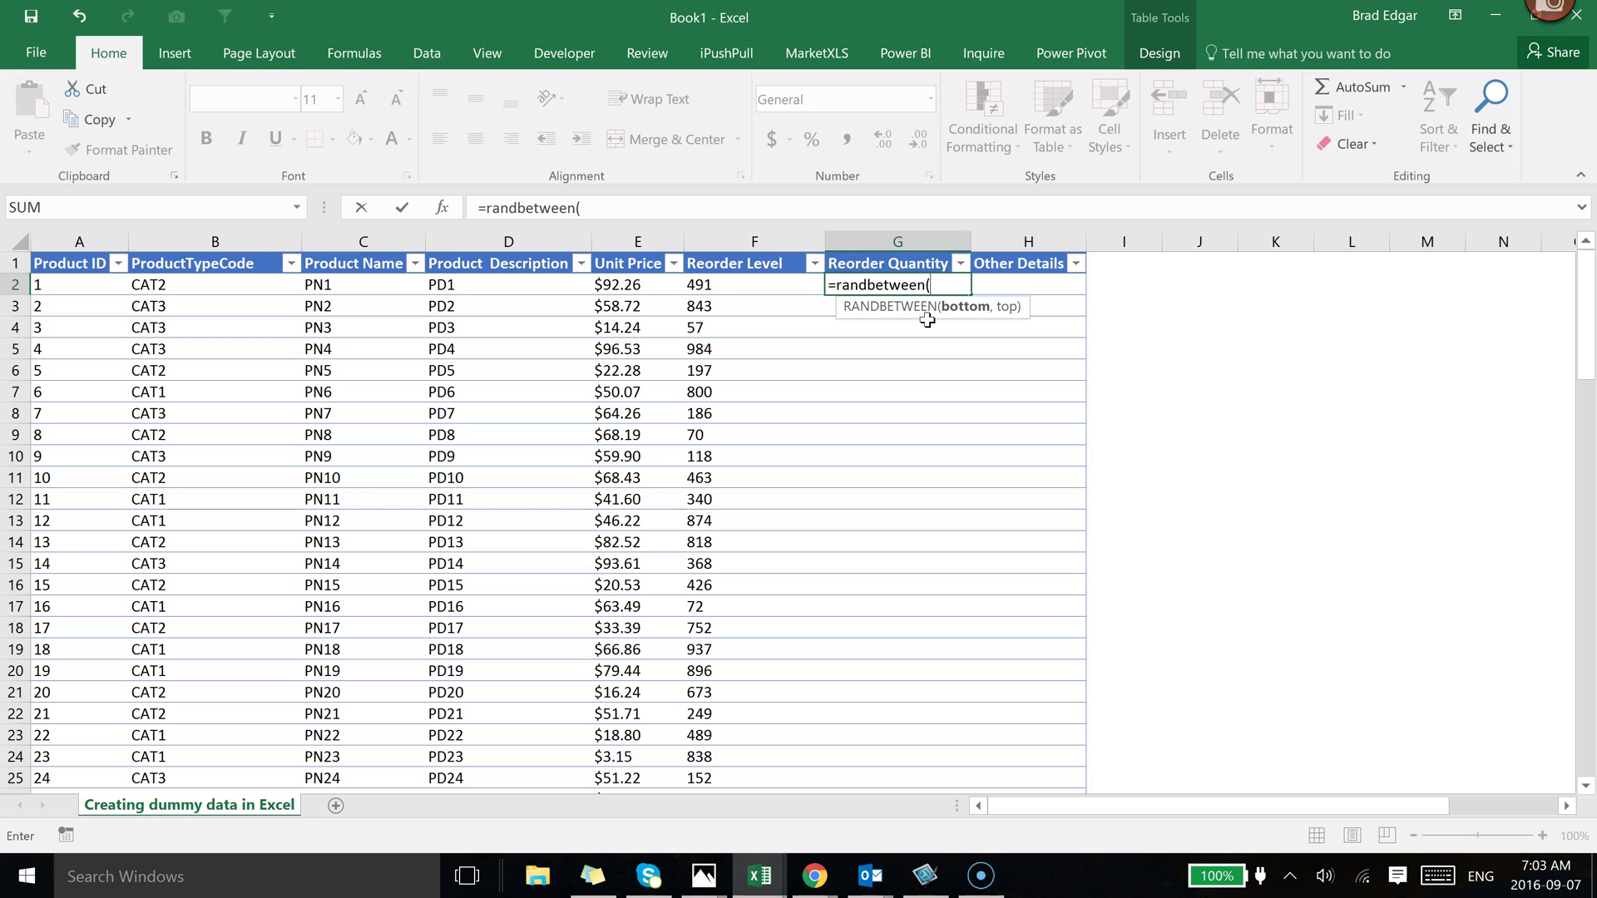
text(50,500)
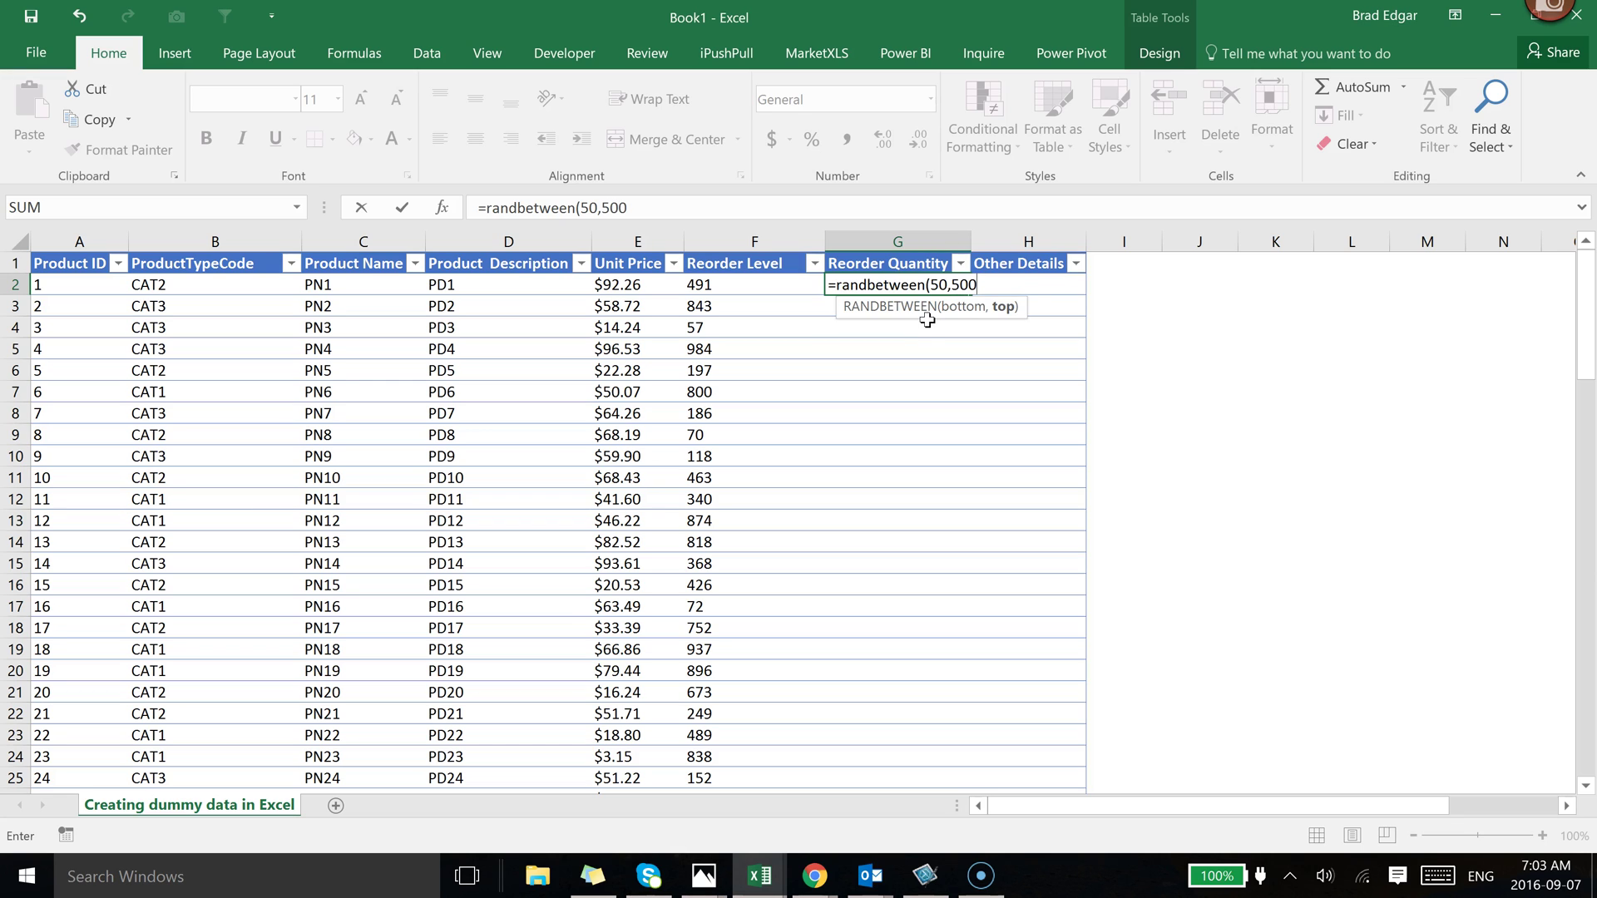
text())
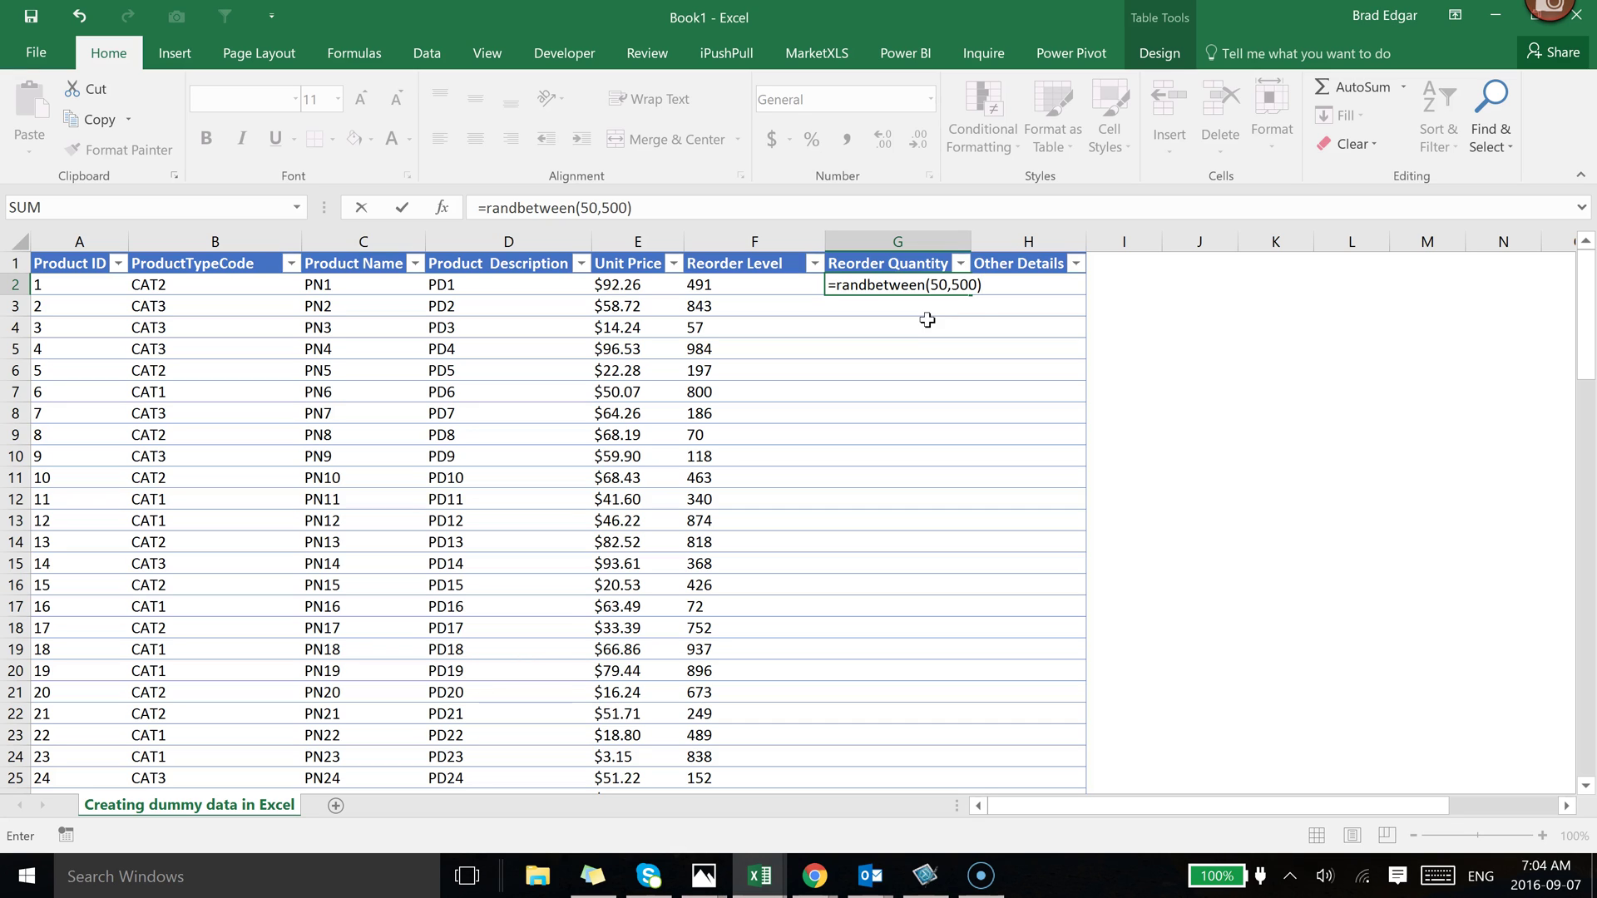
key(BackSpace)
key(BackSpace)
key(BackSpace)
key(BackSpace)
key(BackSpace)
key(BackSpace)
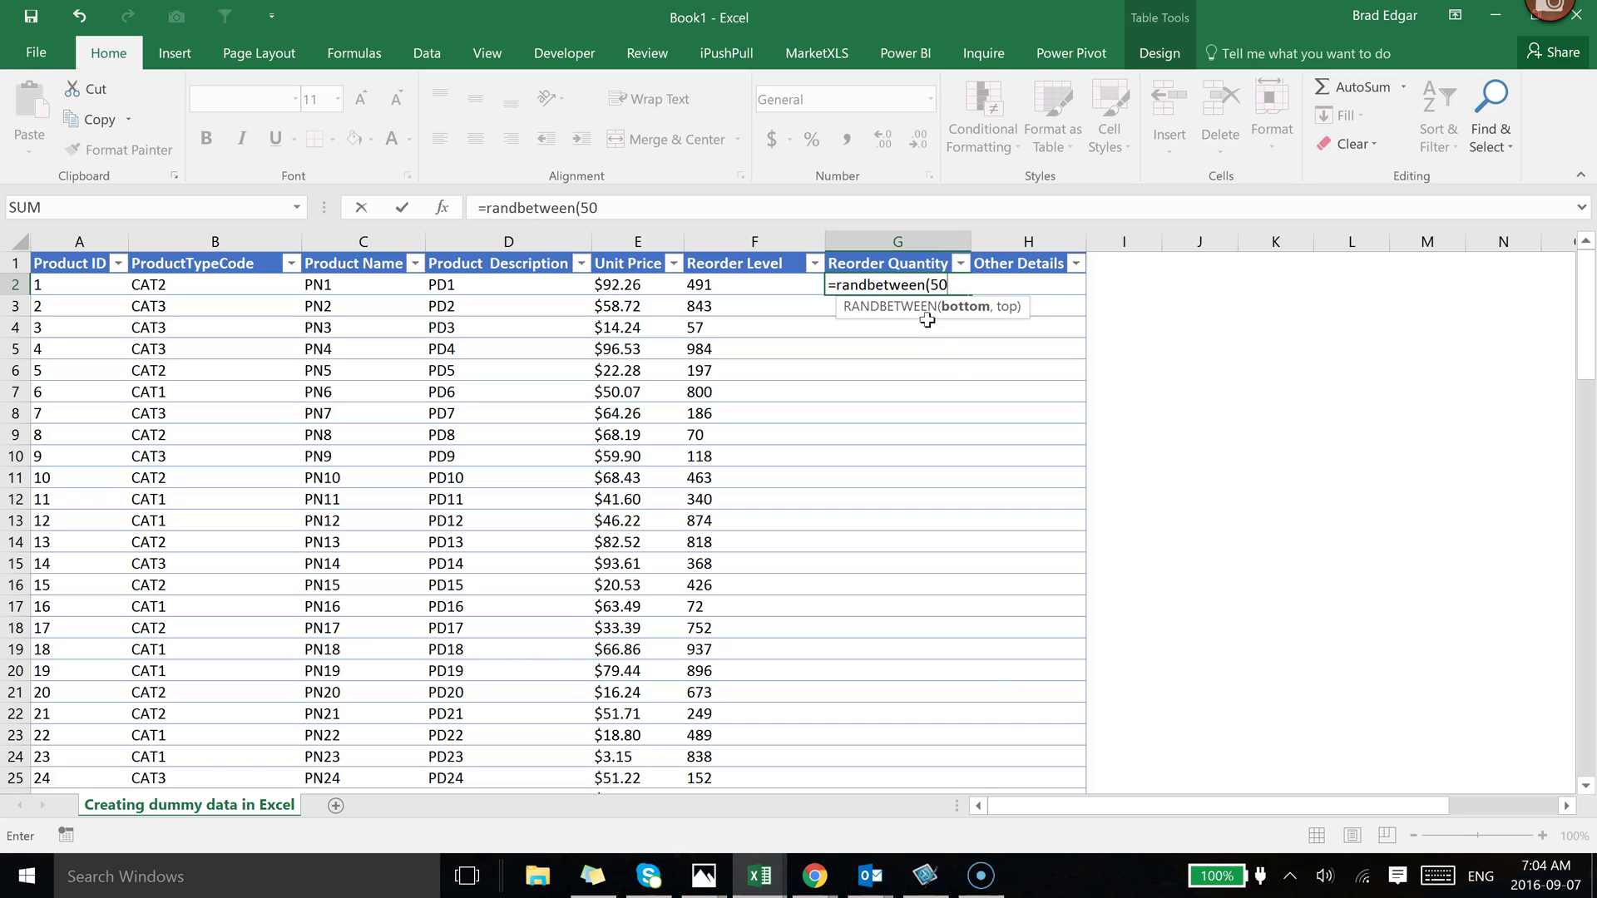
key(BackSpace)
key(BackSpace)
key(BackSpace)
key(BackSpace)
key(BackSpace)
key(BackSpace)
key(BackSpace)
key(BackSpace)
key(BackSpace)
key(BackSpace)
key(BackSpace)
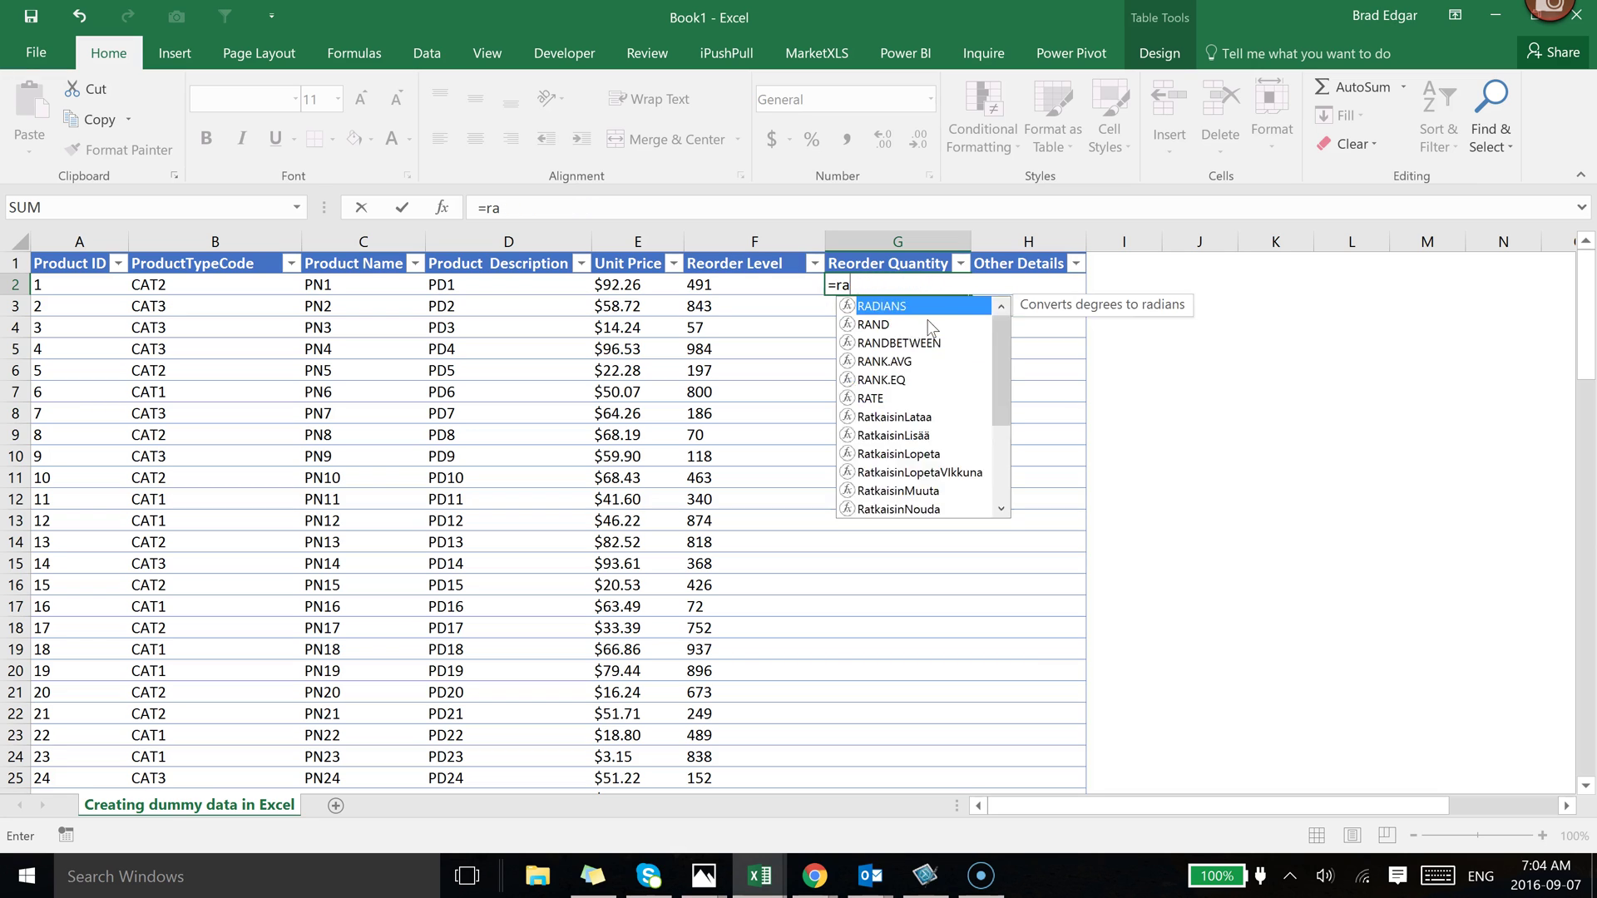
key(BackSpace)
key(BackSpace)
key(BackSpace)
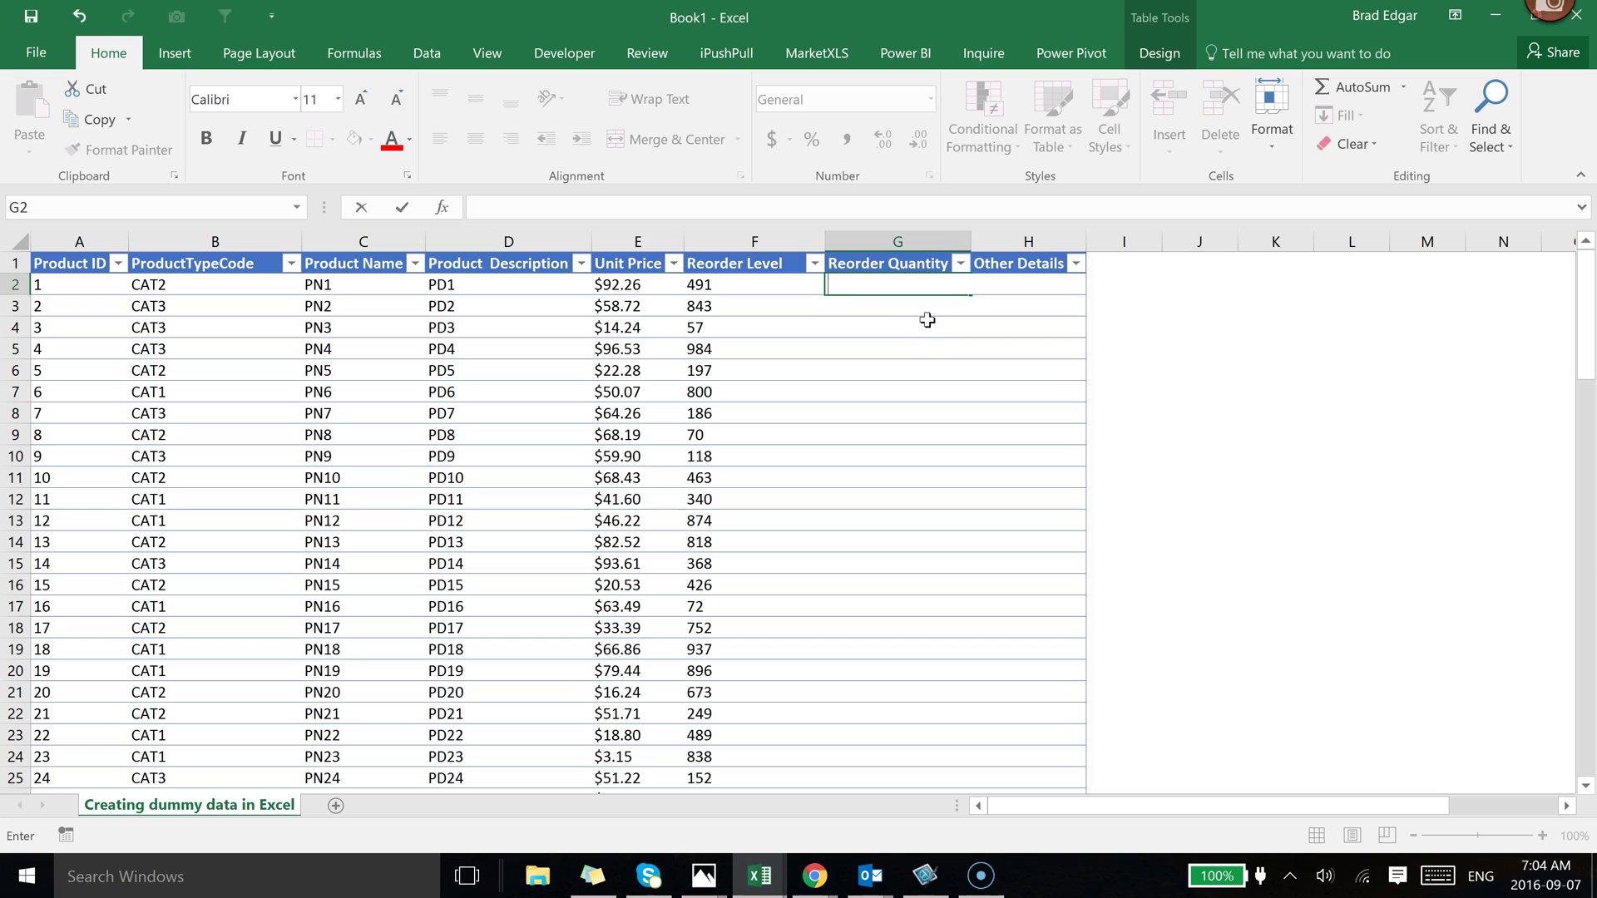
Leave G2 empty and enter 25, 50, 100 and 250 down K2:K5
click(1400, 388)
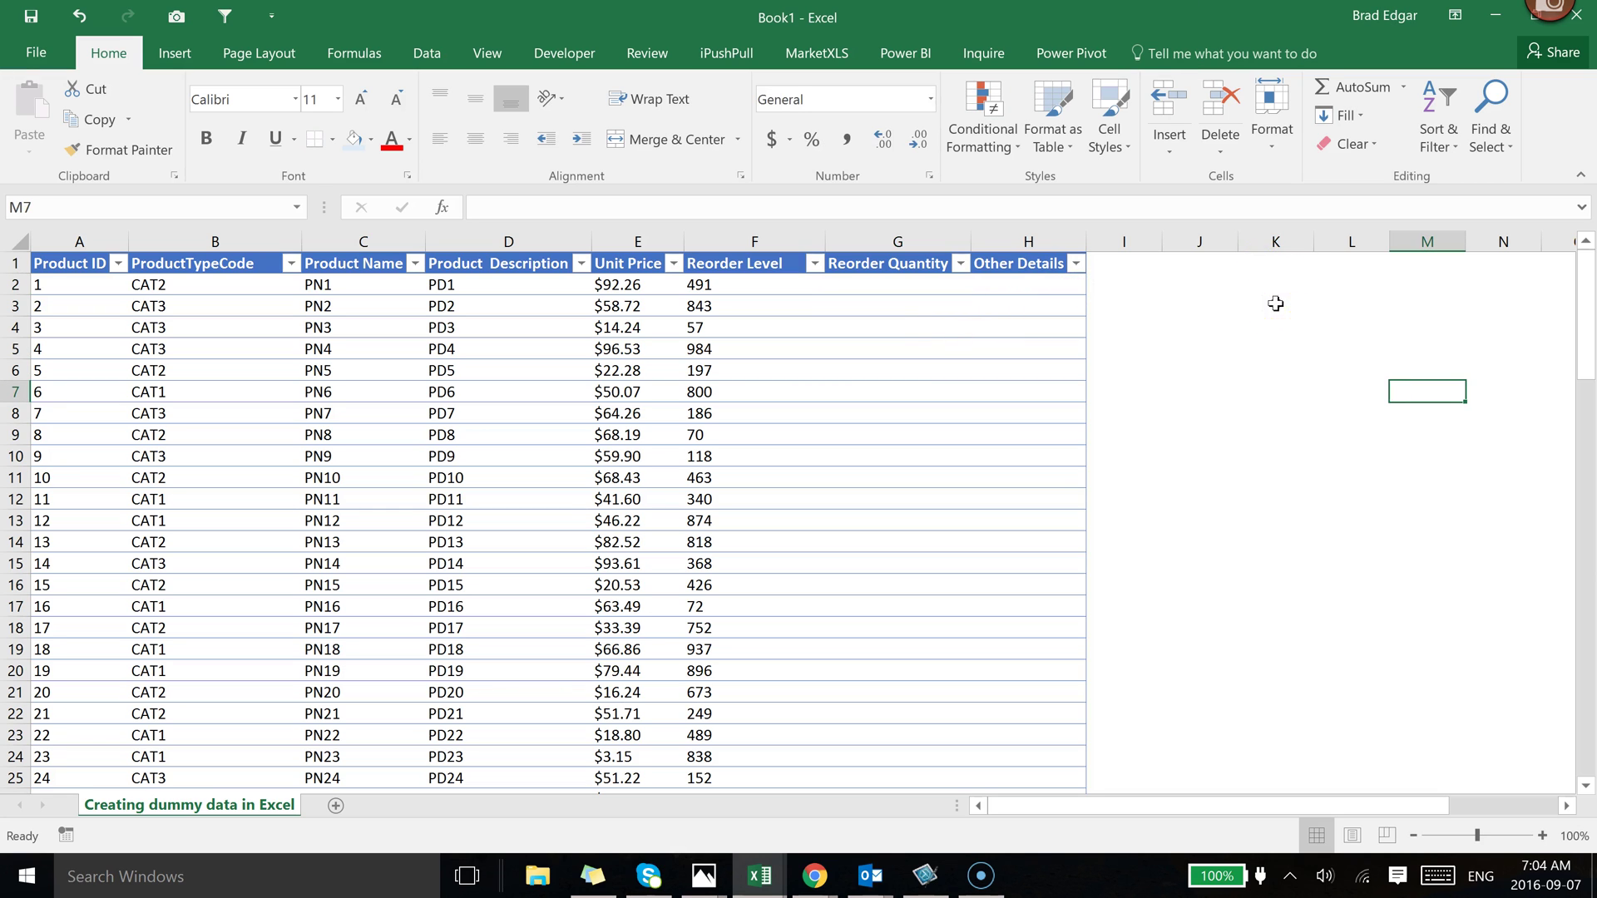
click(1289, 301)
click(1289, 287)
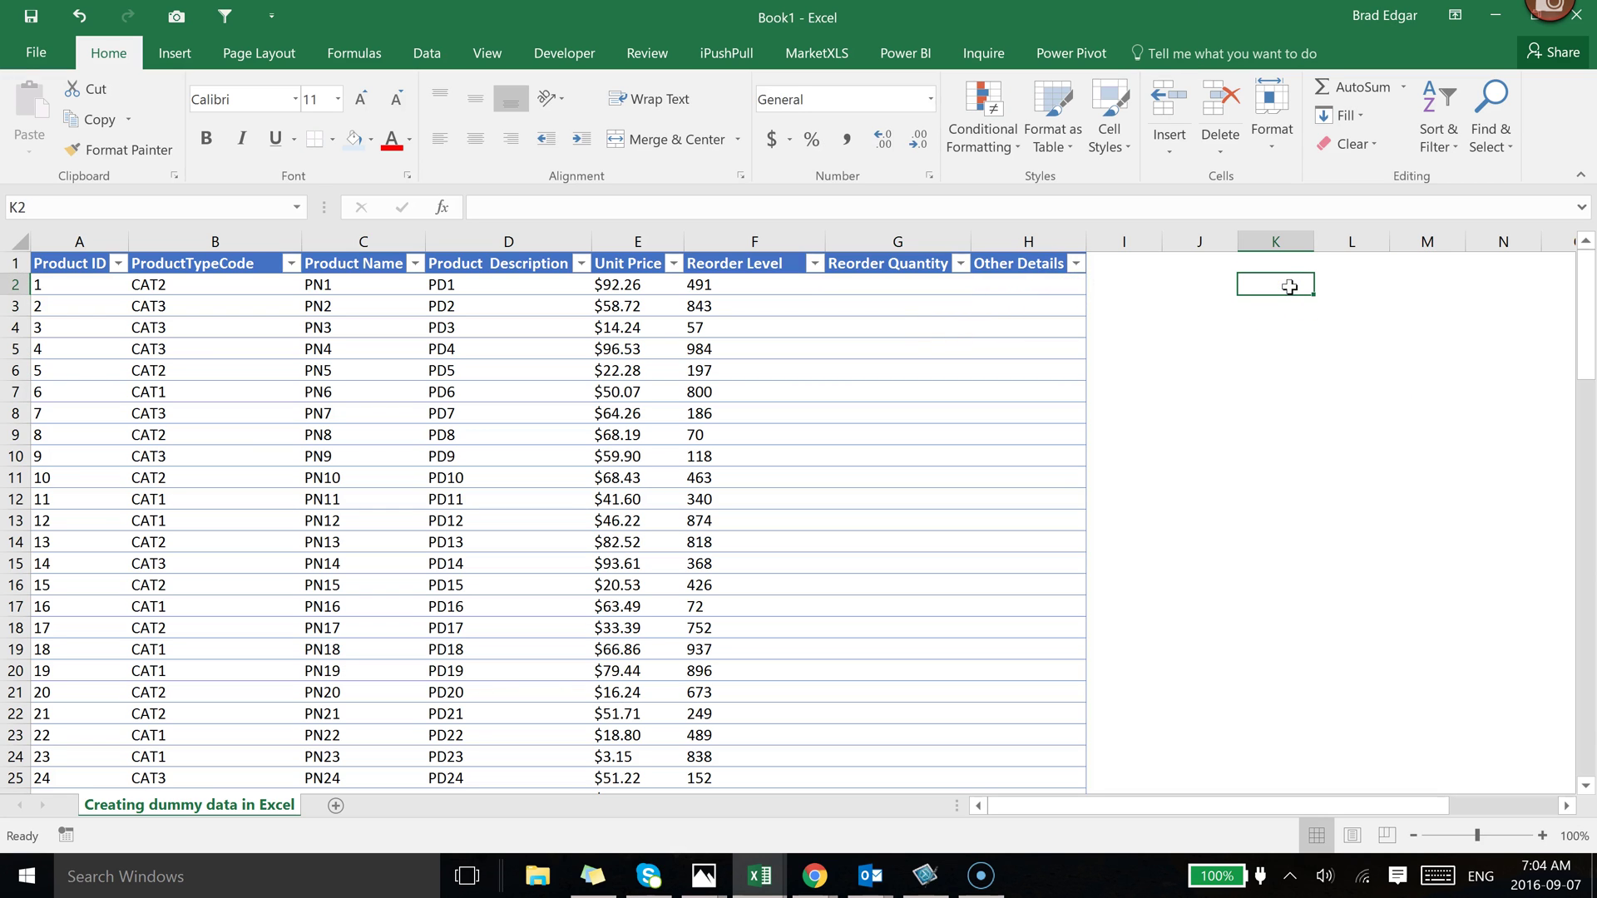
text(25)
key(Return)
text(50)
key(Return)
text(100)
key(Return)
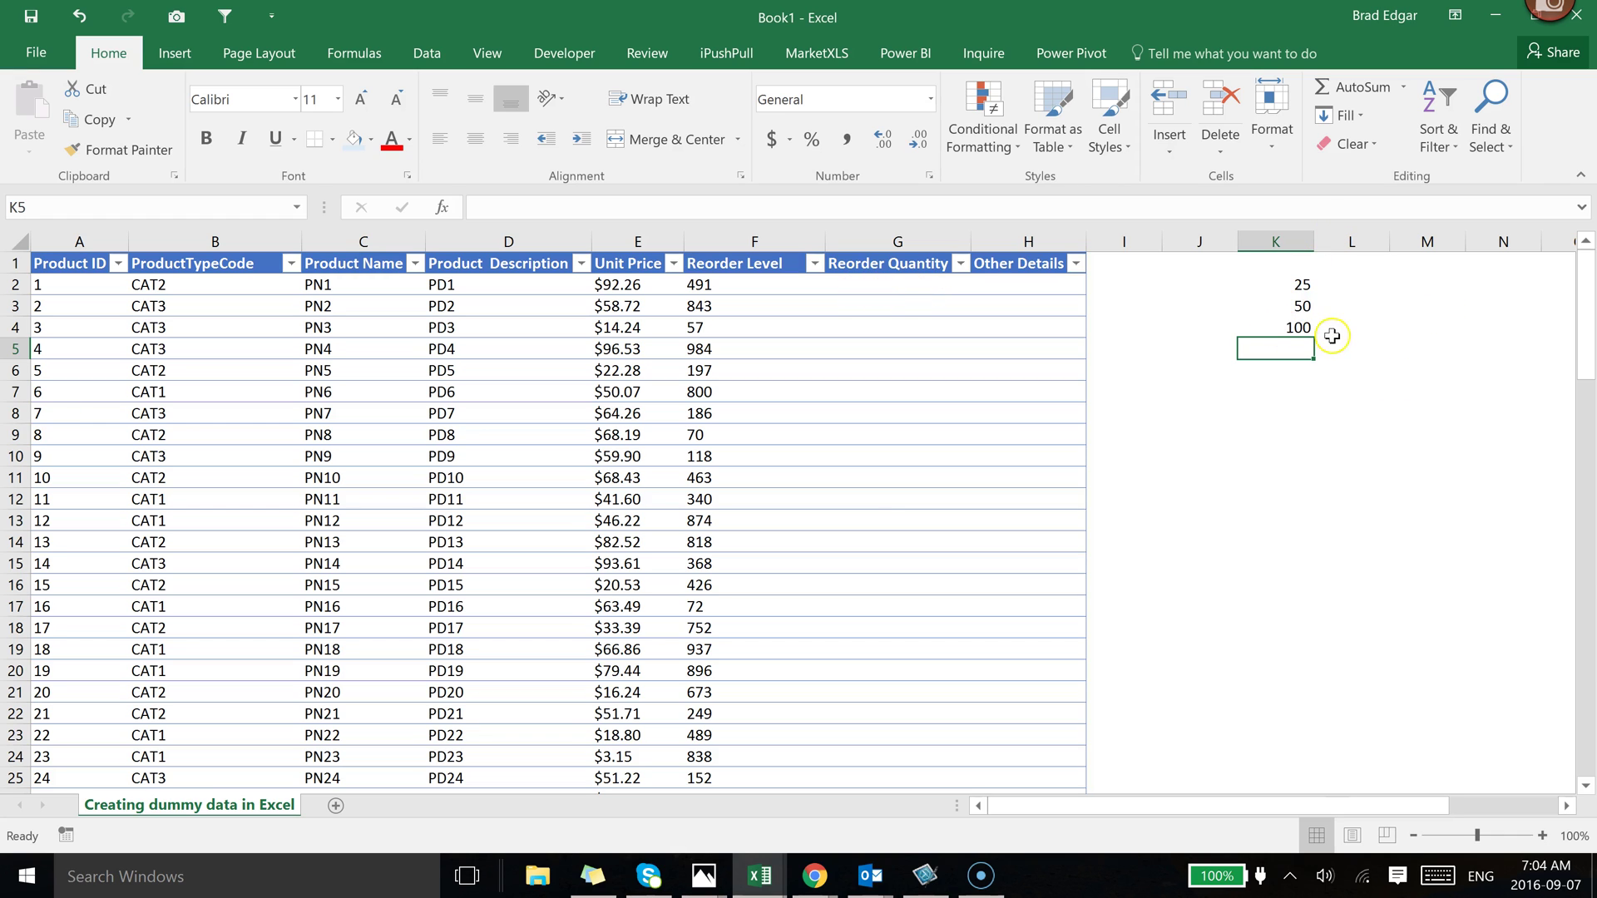
text(250)
key(Return)
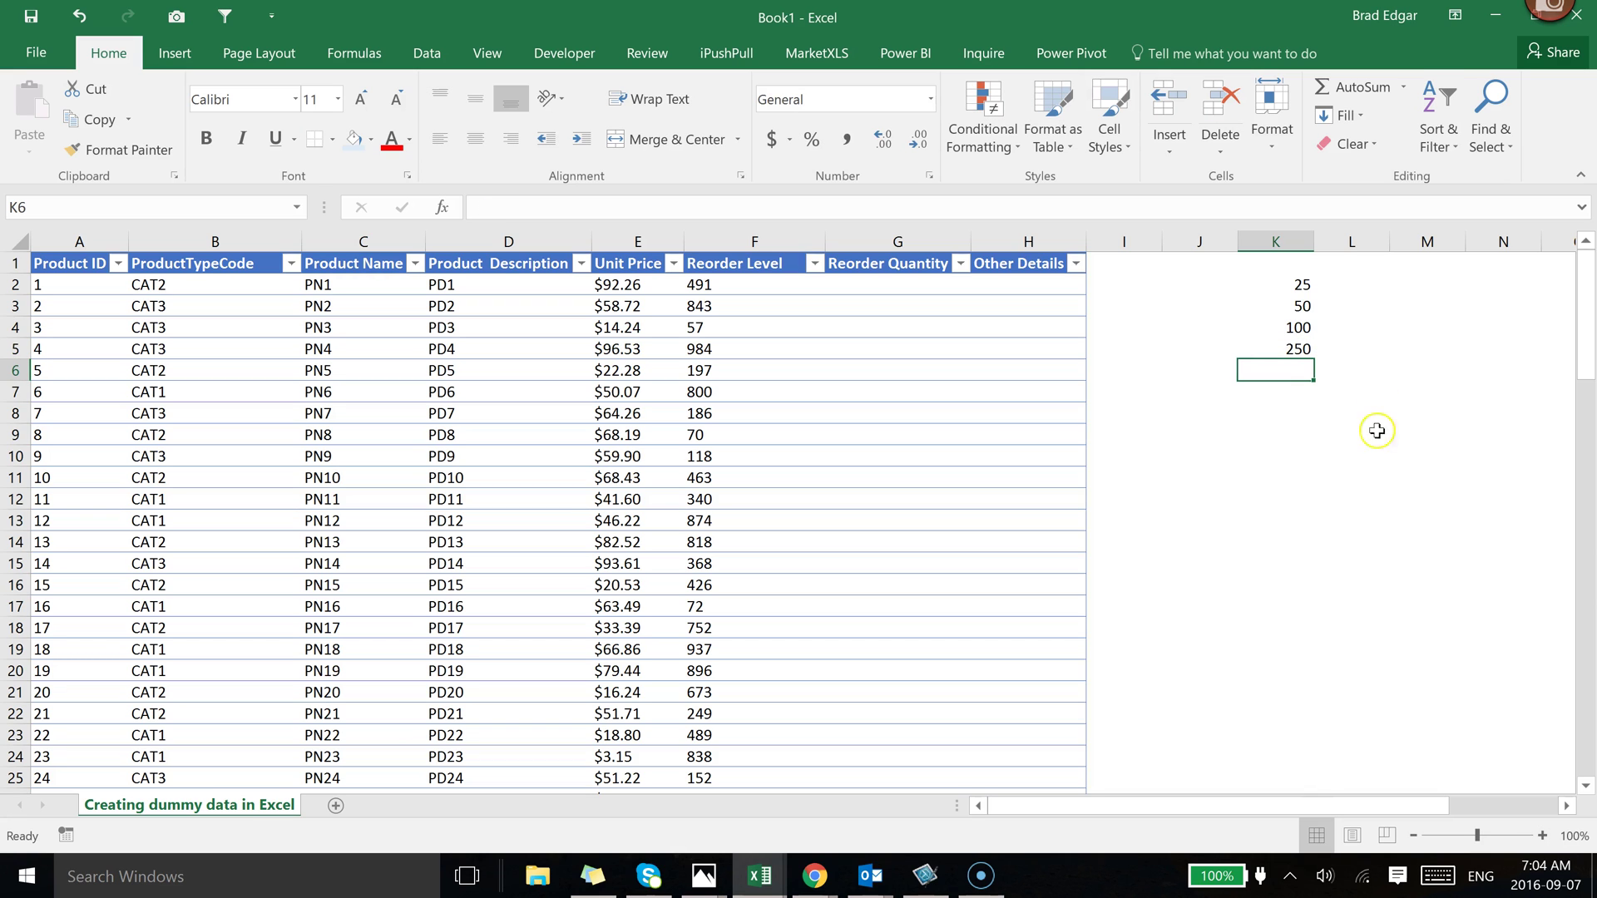
Select the K2:K5 list, then move to cell G2
drag(1280, 284, 1294, 349)
click(1306, 477)
click(876, 283)
Enter =INDEX($K$2:$K$5,RANDBETWEEN(1,4)) in G2 to fill Reorder Quantity
text(=index()
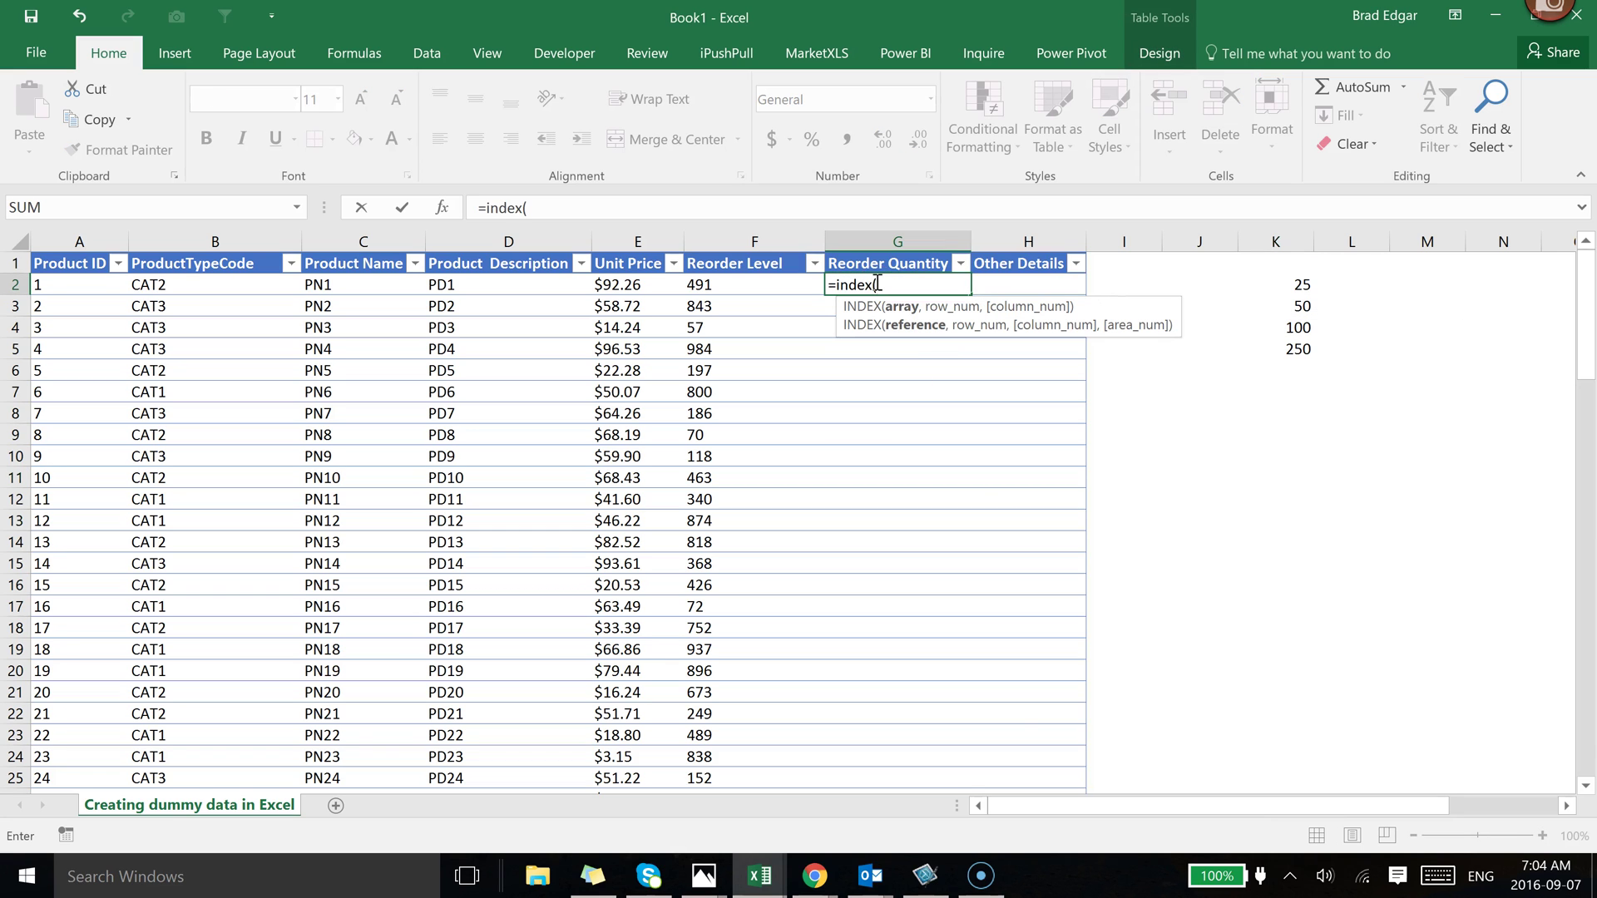
drag(1297, 285, 1300, 352)
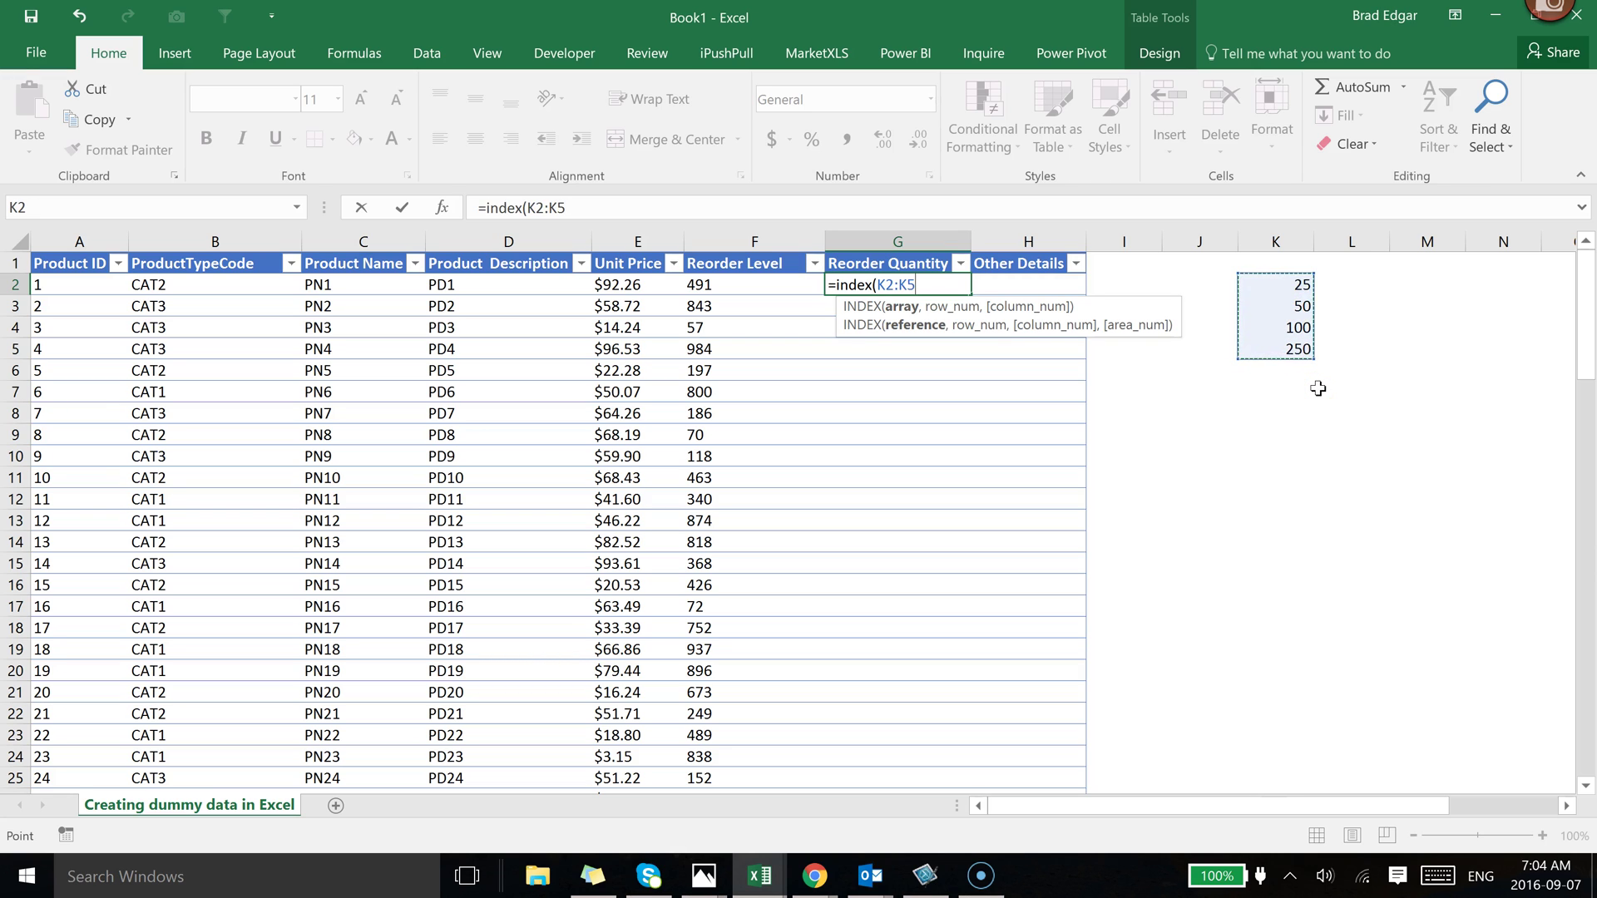
key(F4)
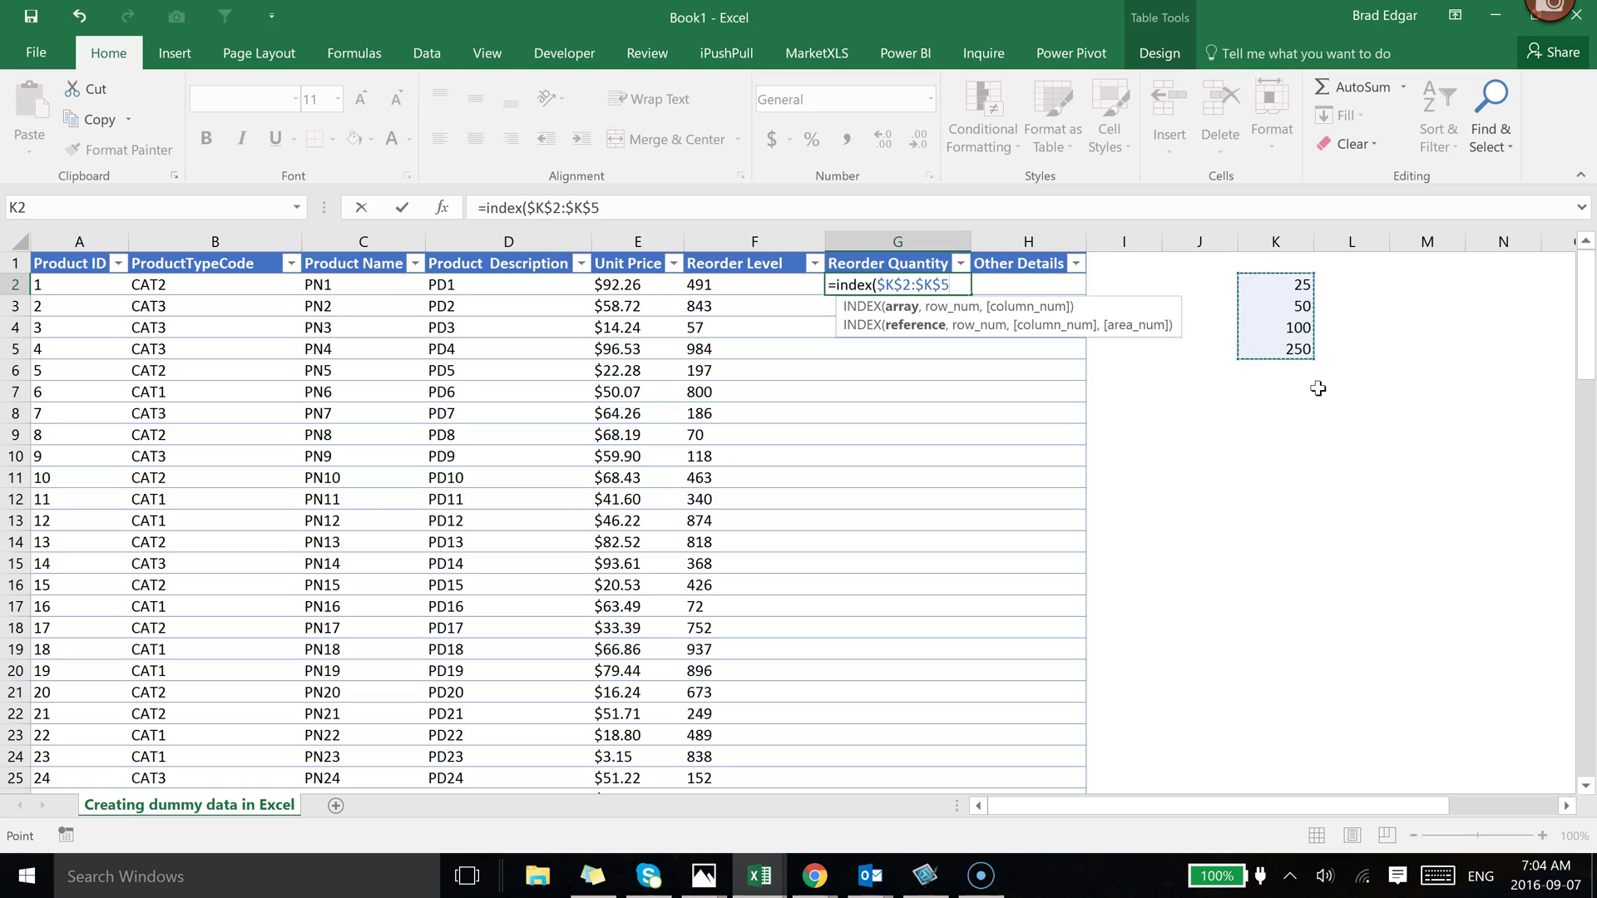
text(,)
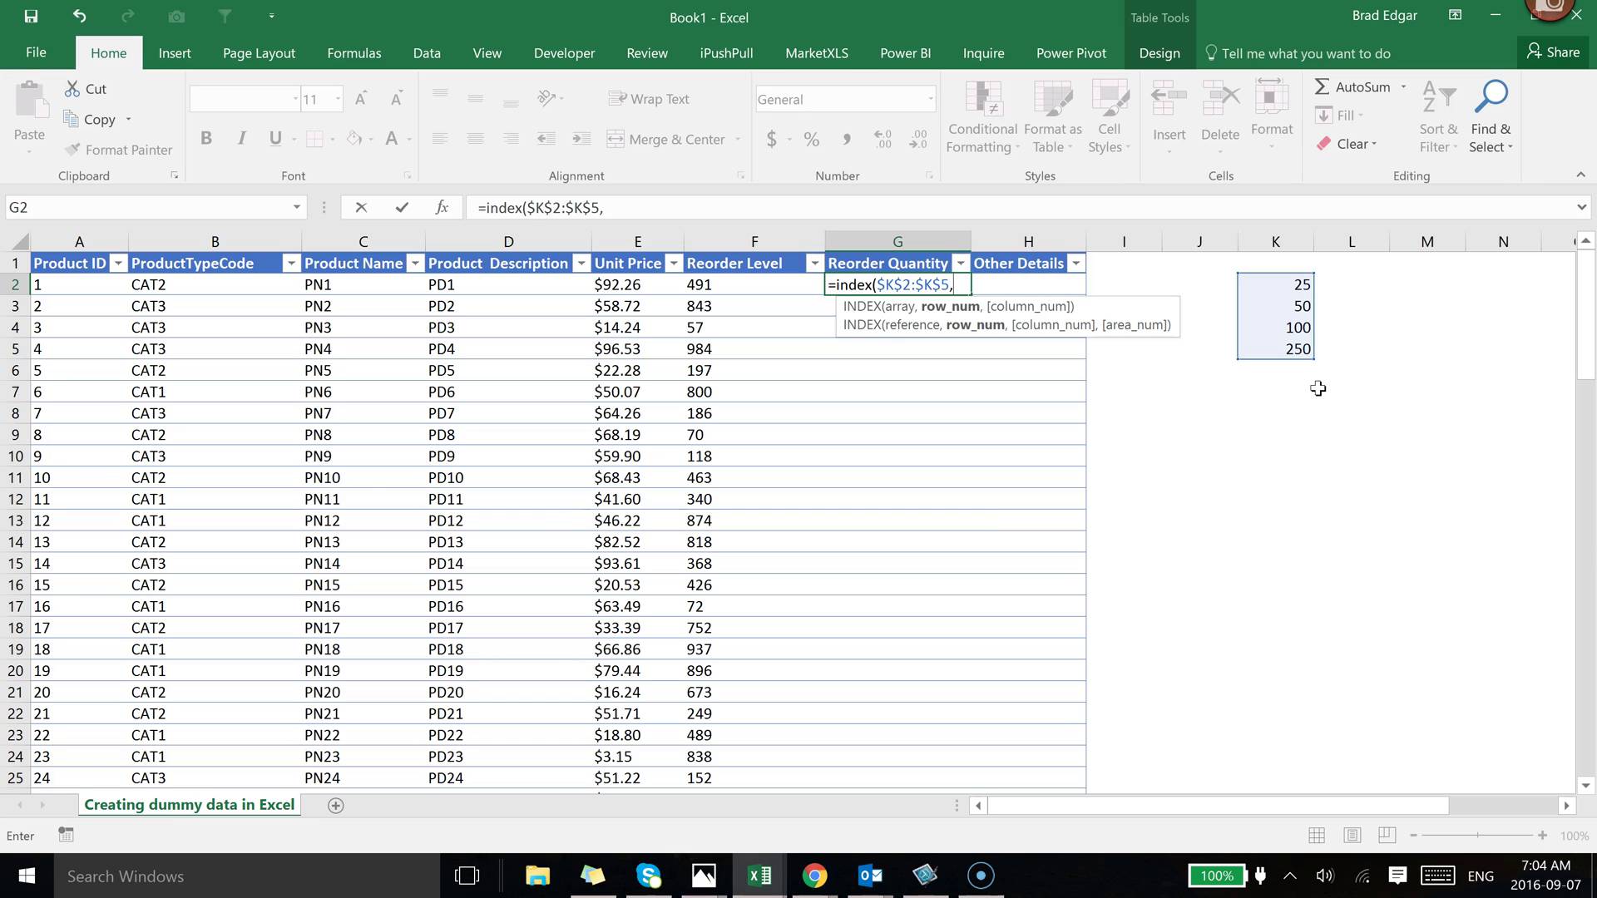
text(ran)
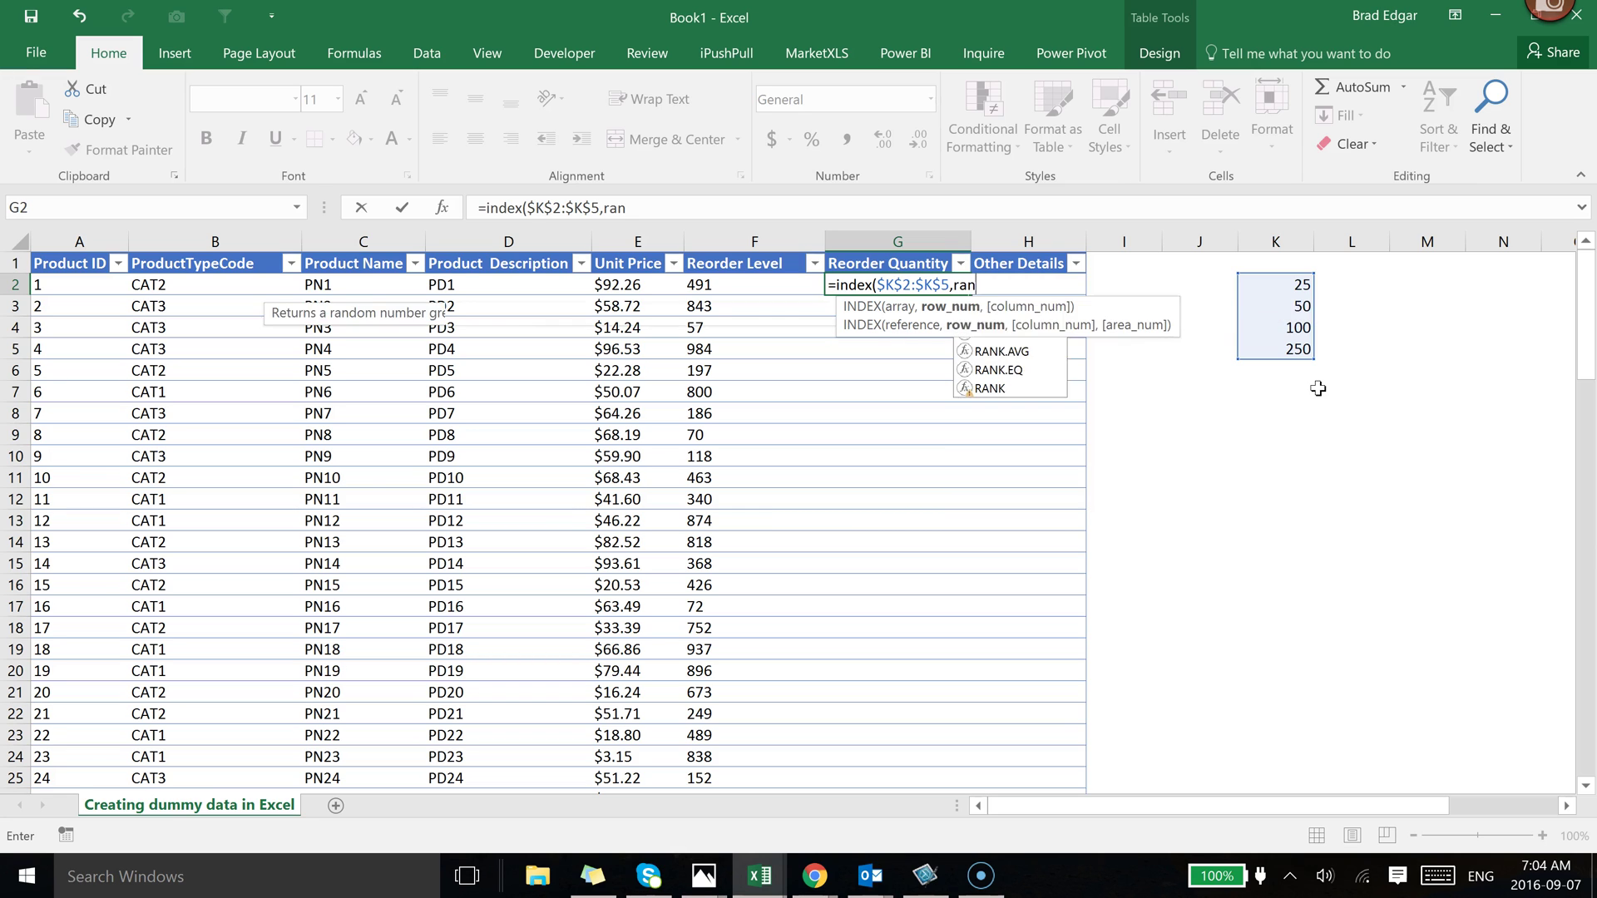
text(dbetween()
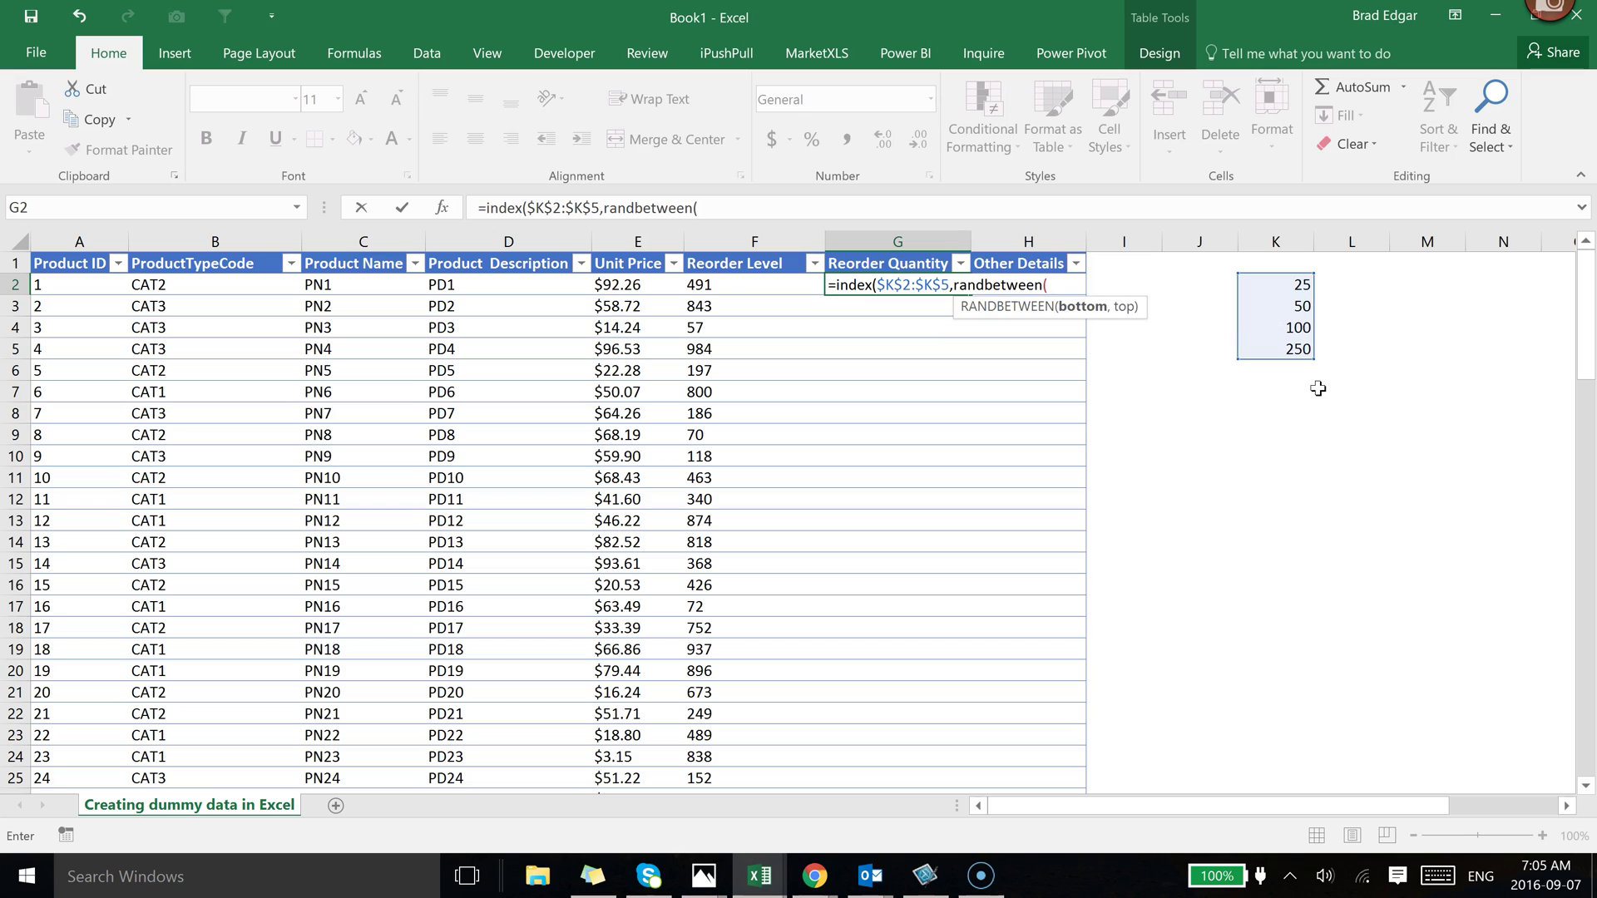
text(1,4))
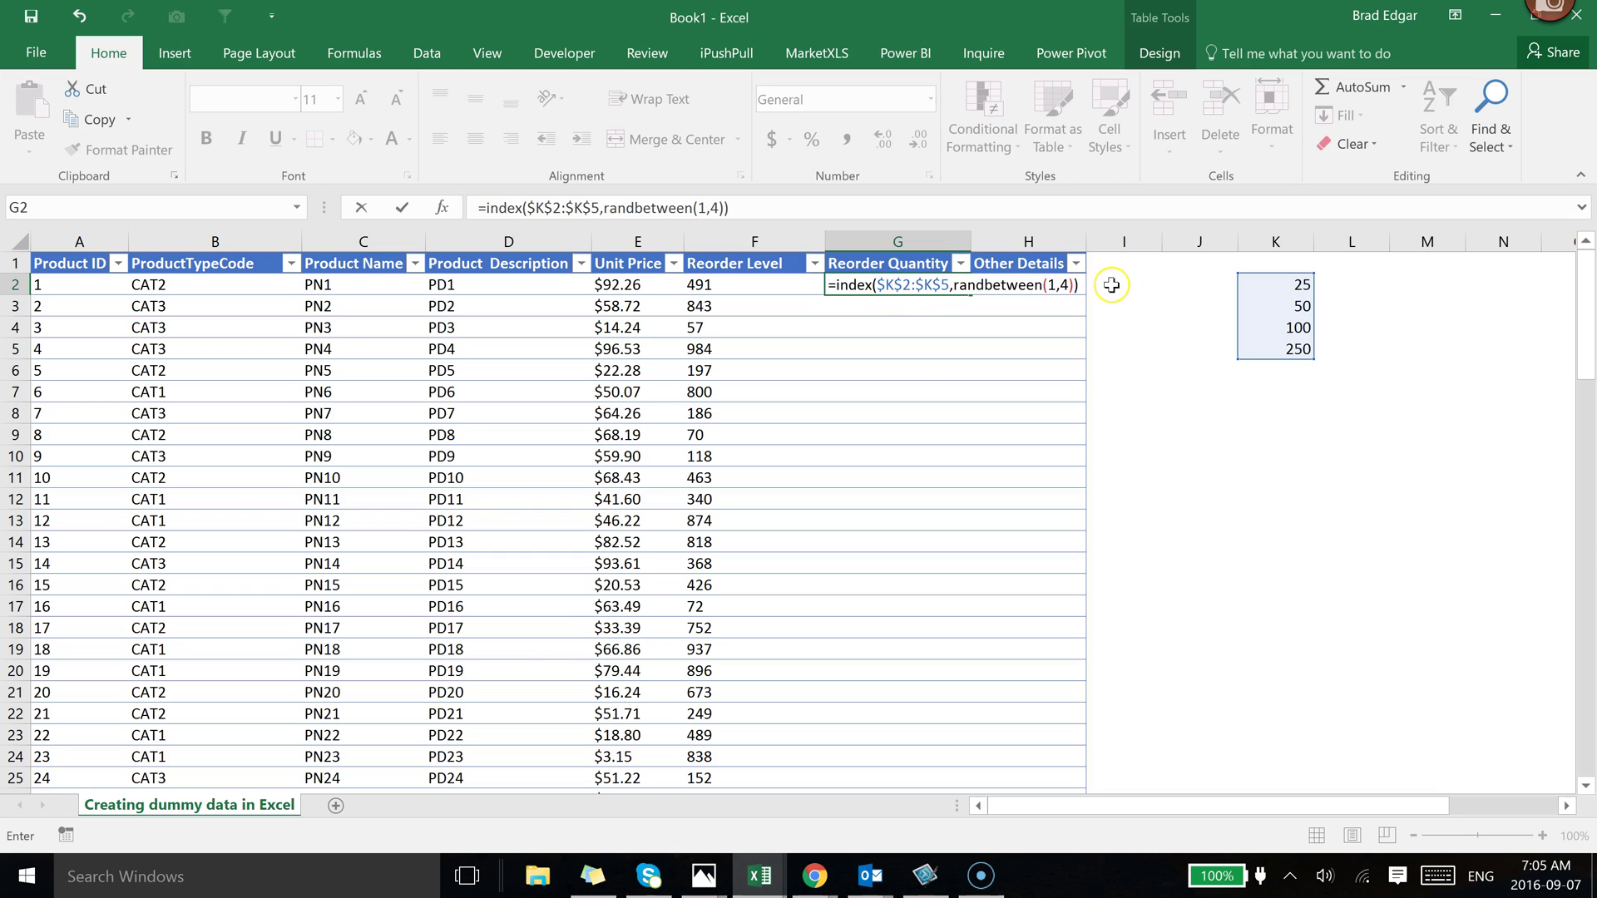
key(Return)
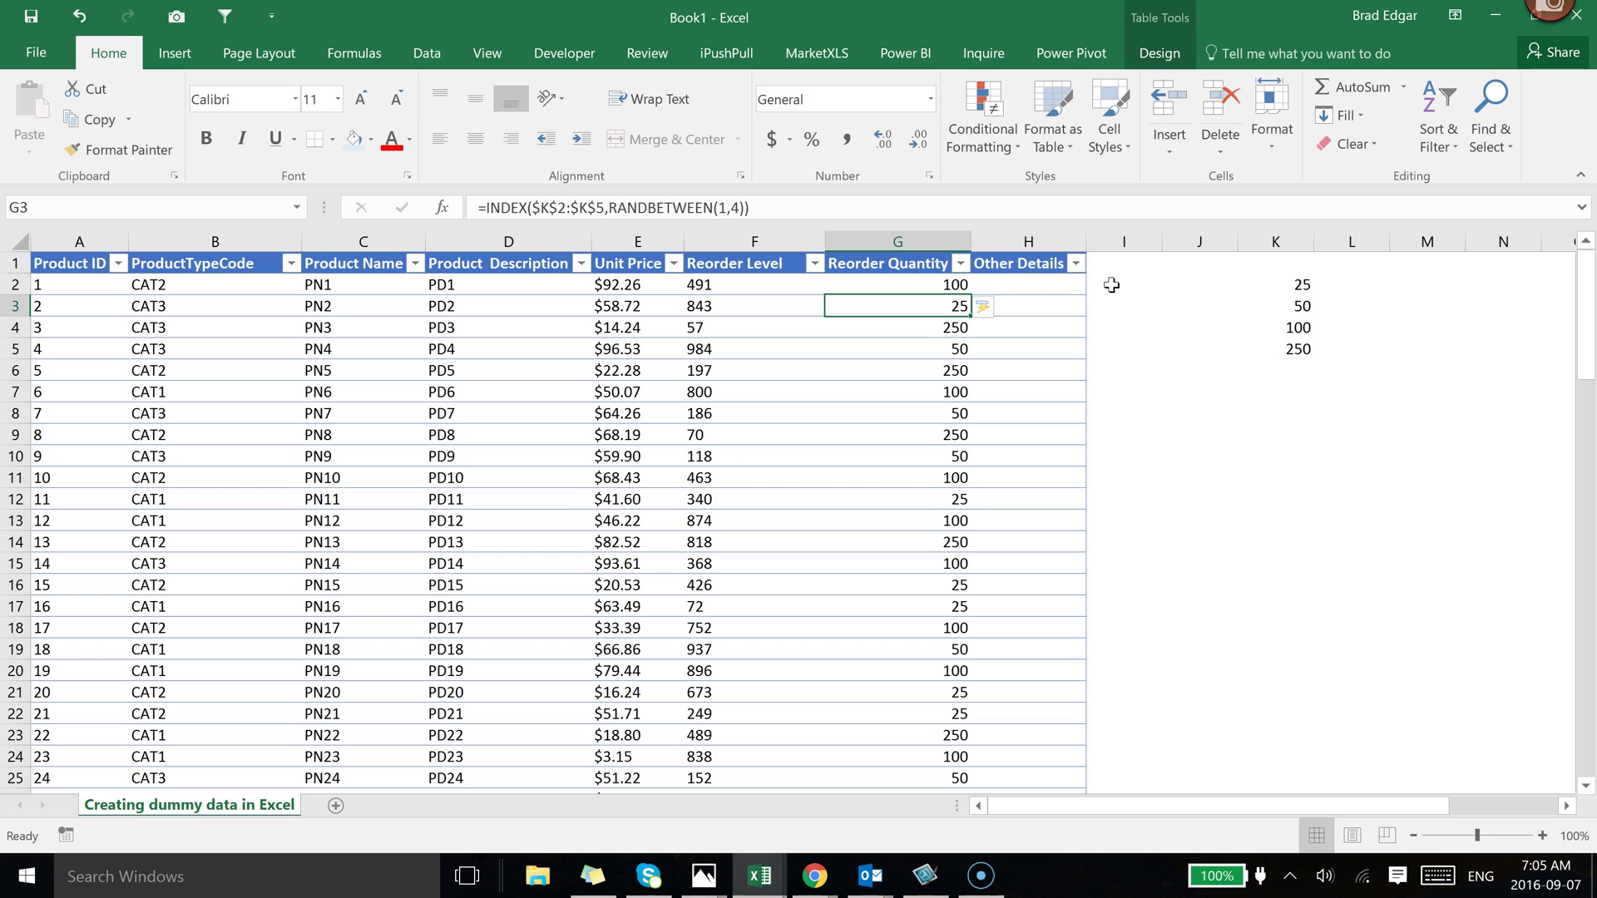
Replace the Reorder Quantity formulas in G2:G51 with pasted values
click(920, 285)
scroll(915, 418, down, 4)
scroll(914, 417, down, 6)
scroll(914, 418, up, 8)
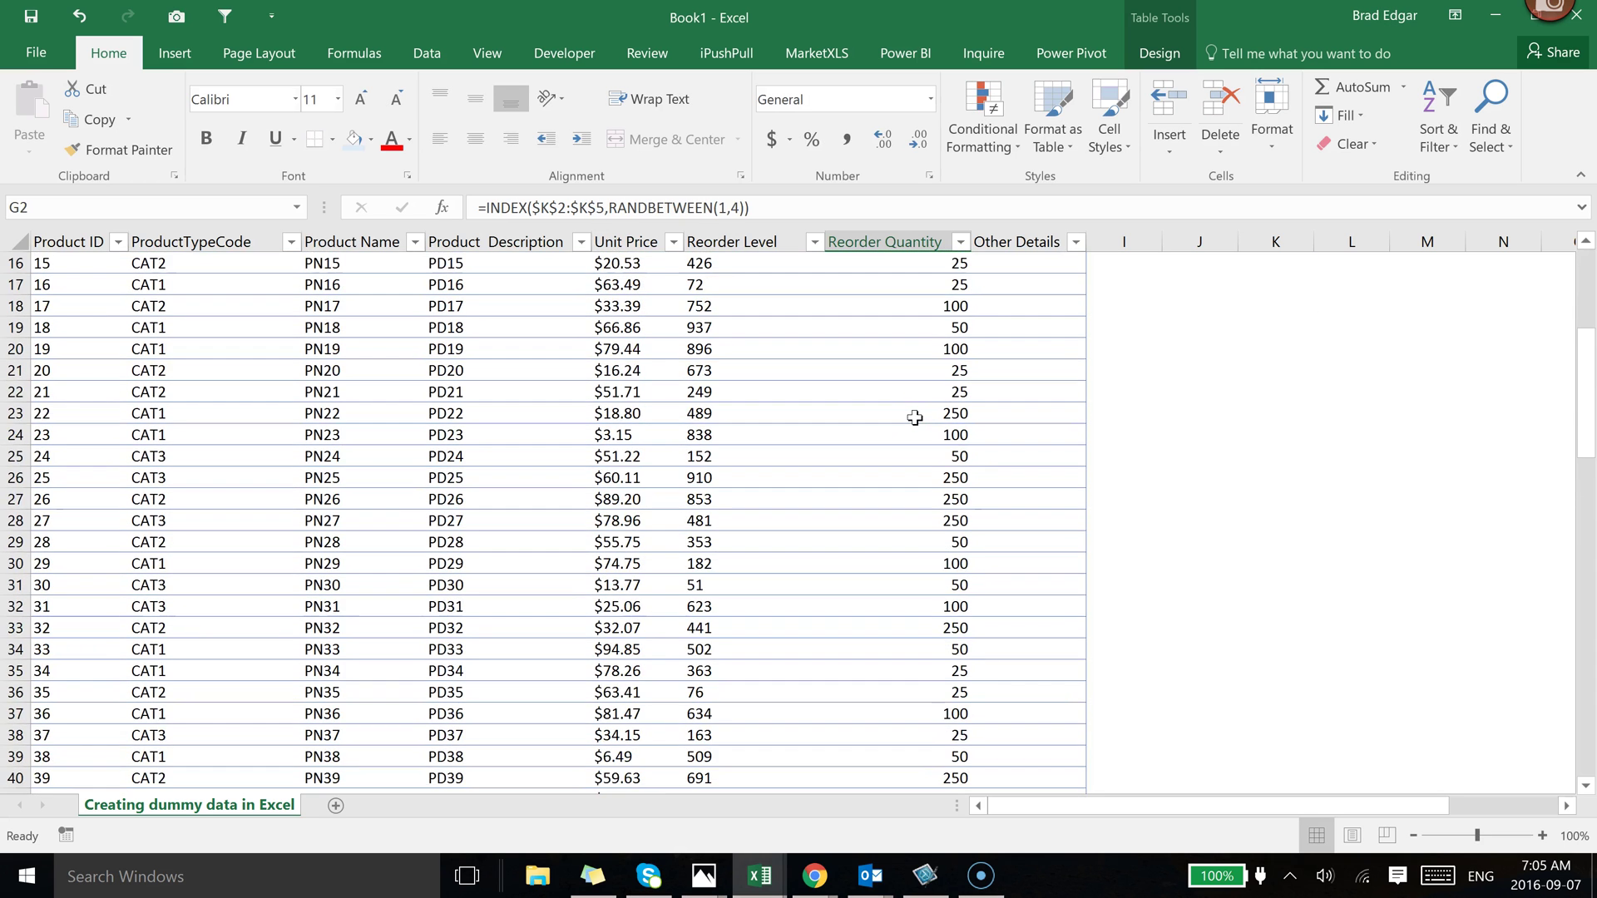
scroll(914, 418, up, 3)
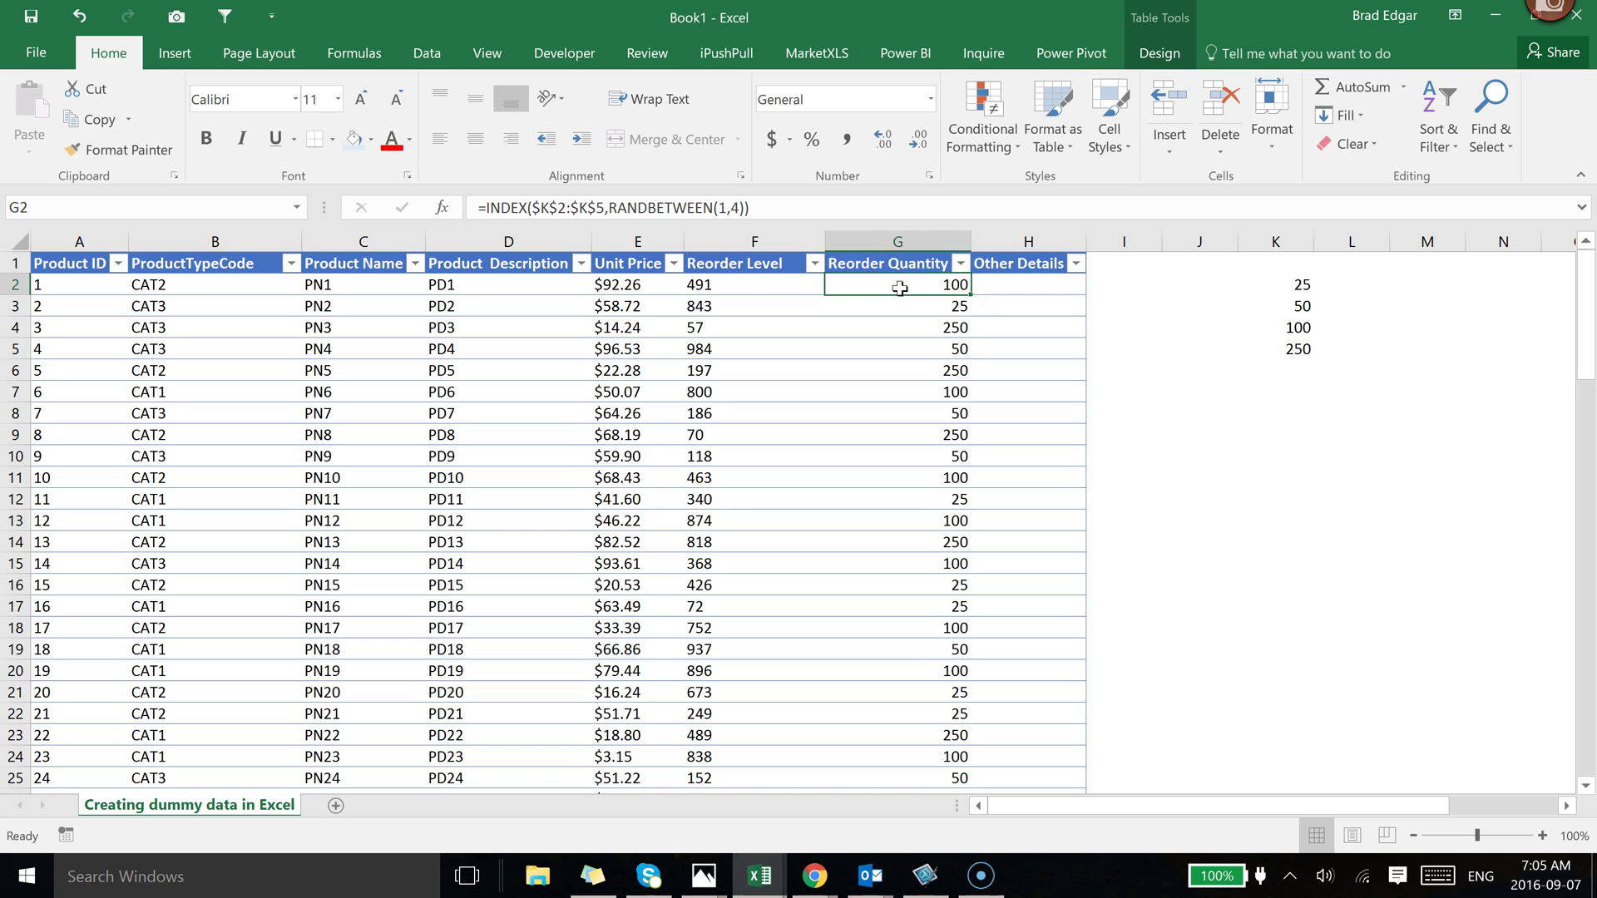
key(ctrl+shift+Down)
key(ctrl+c)
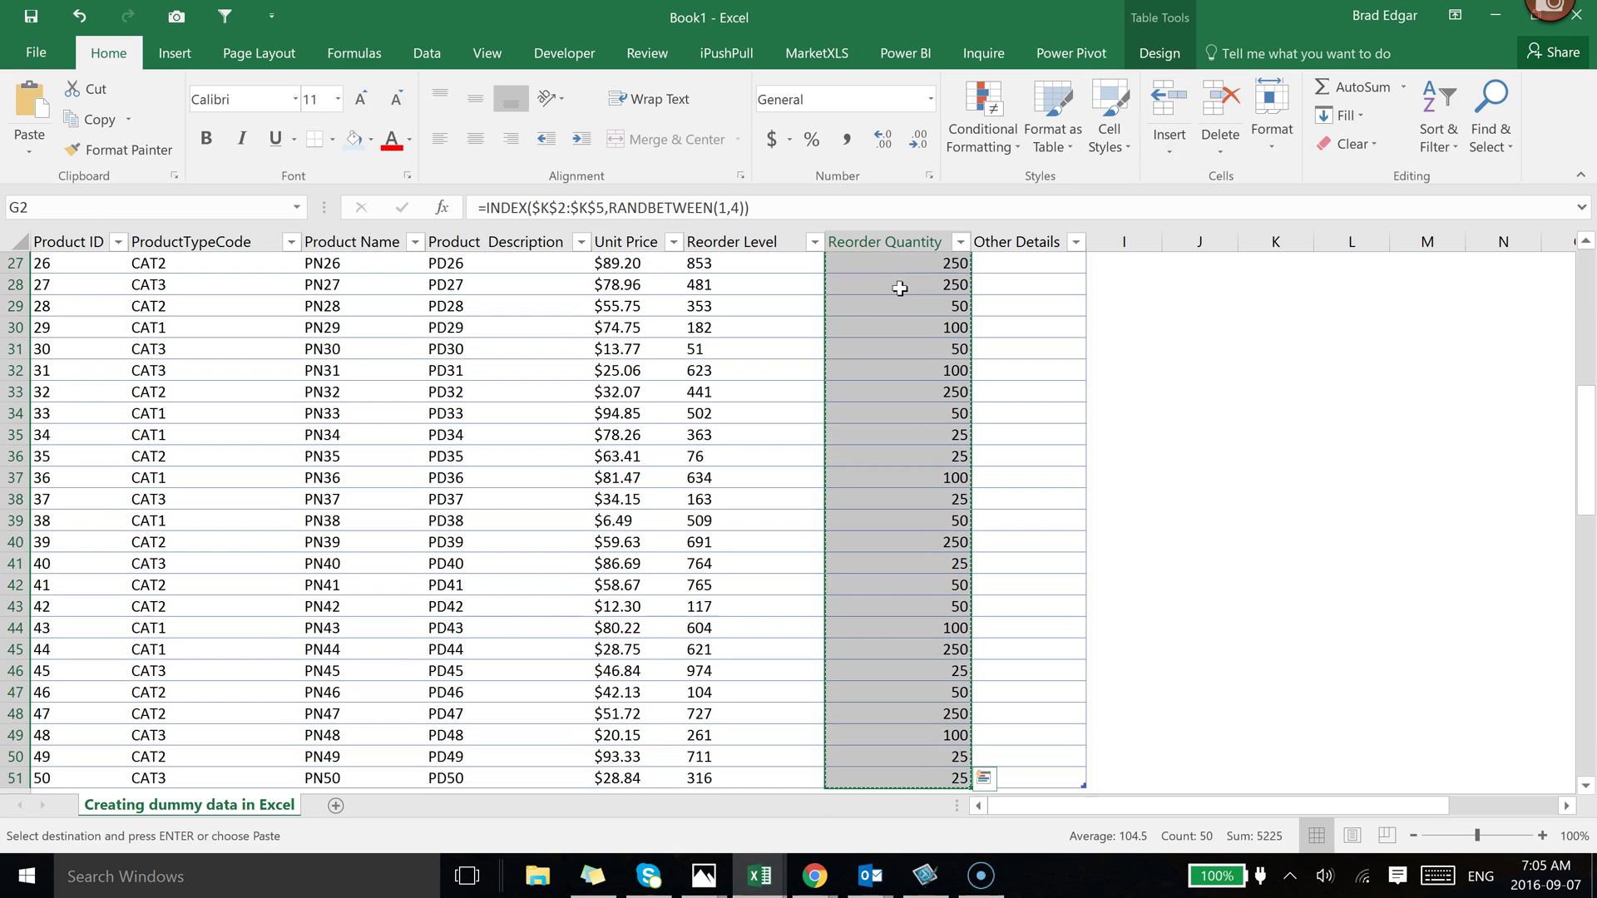
drag(1586, 449, 1590, 287)
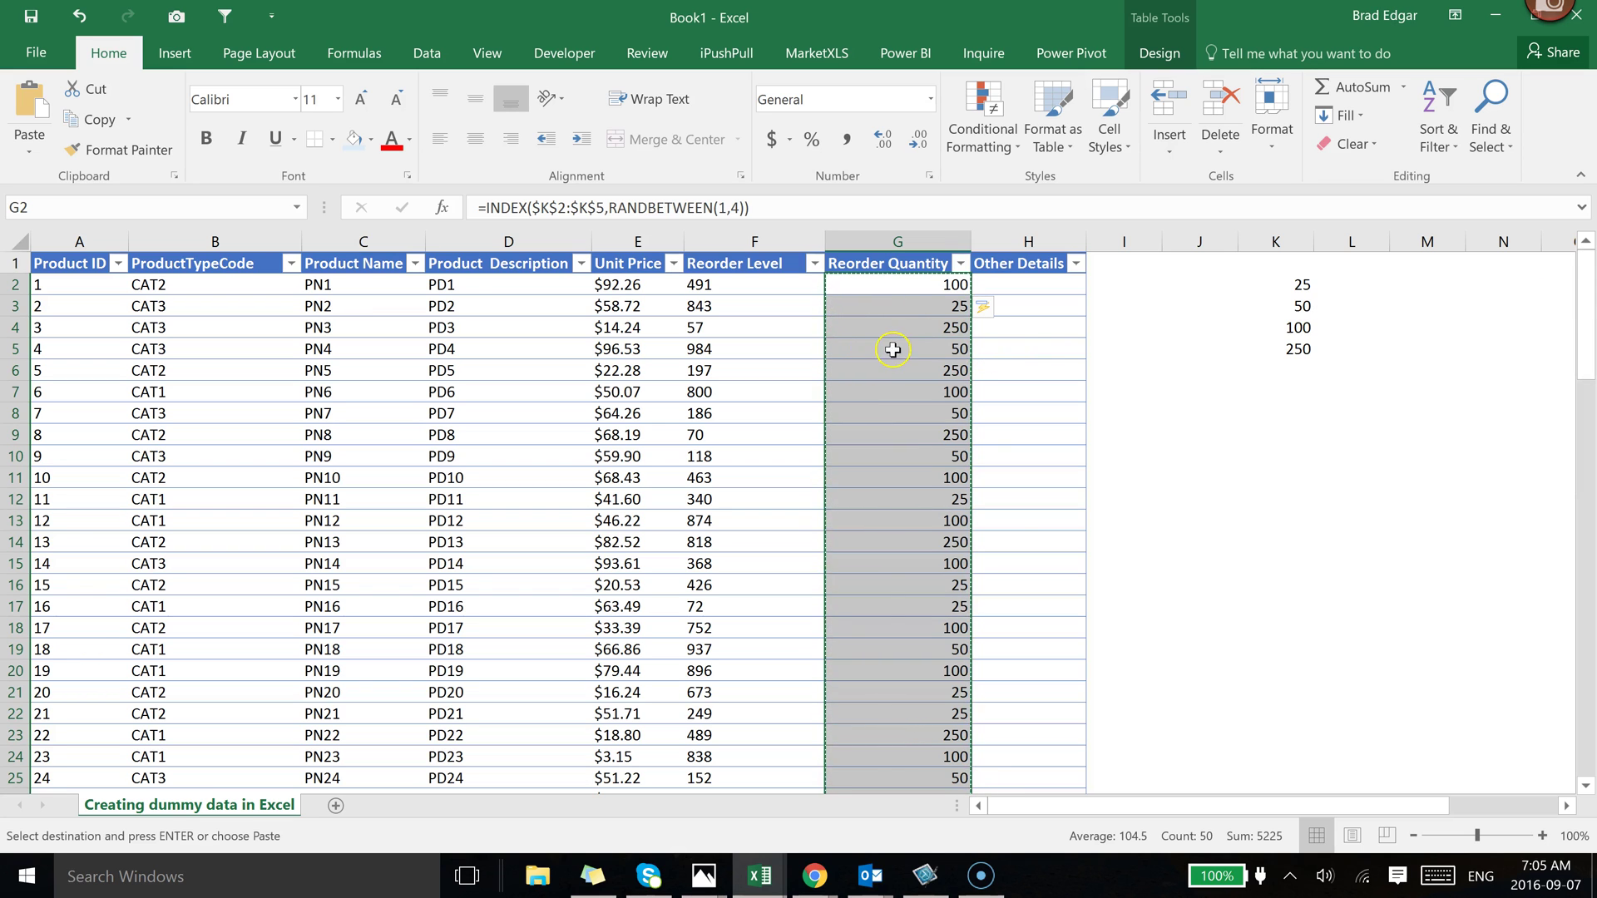
right_click(914, 285)
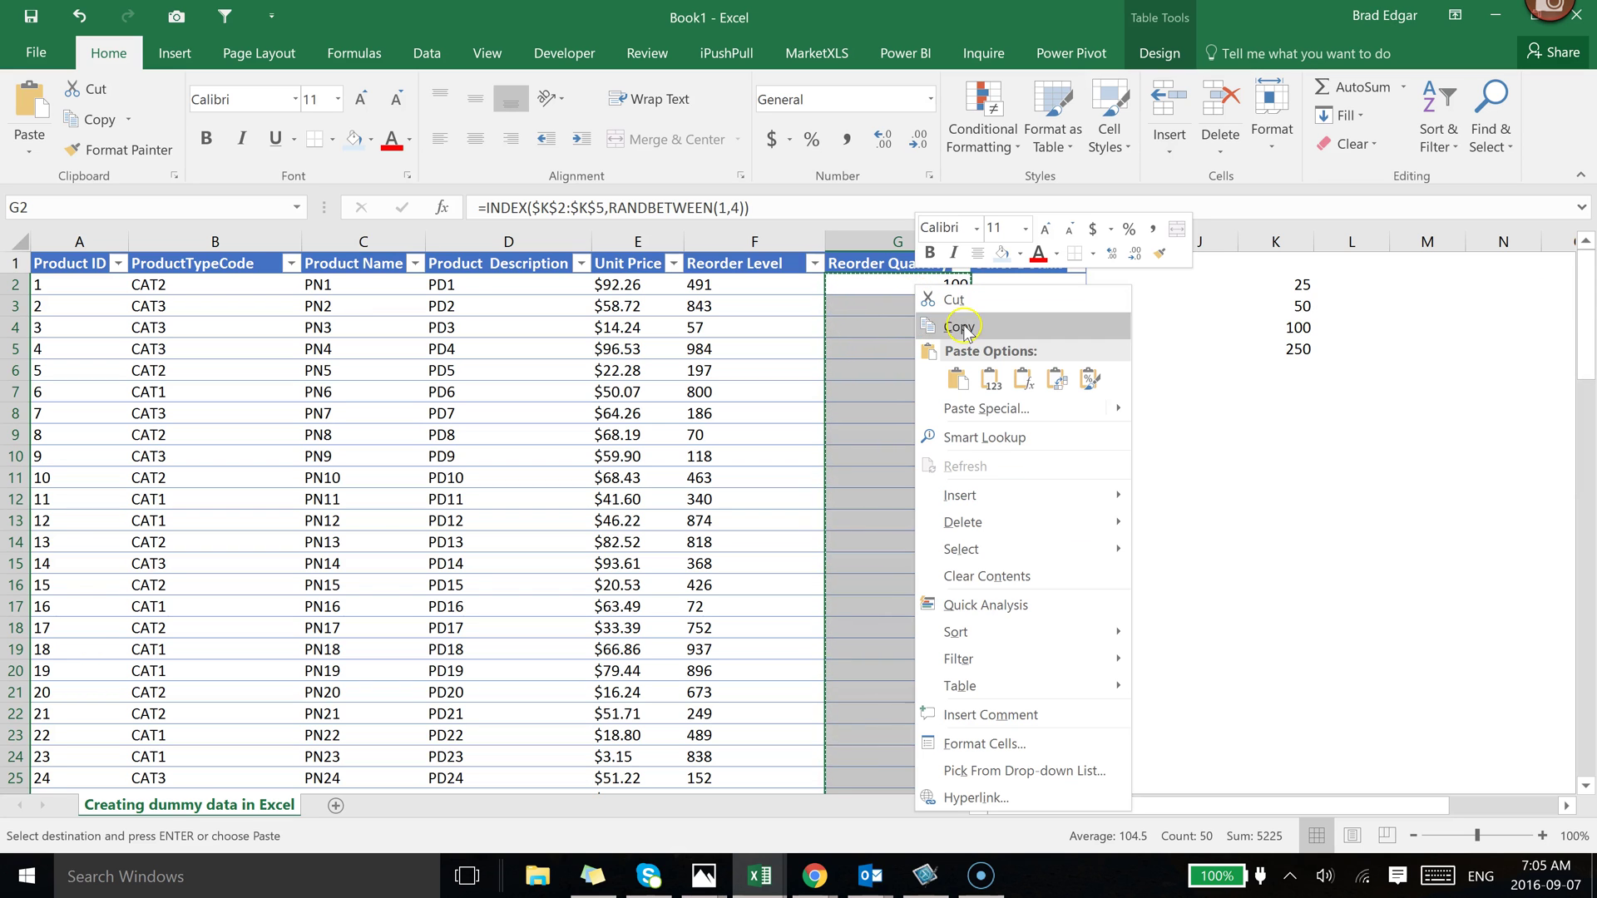
click(993, 383)
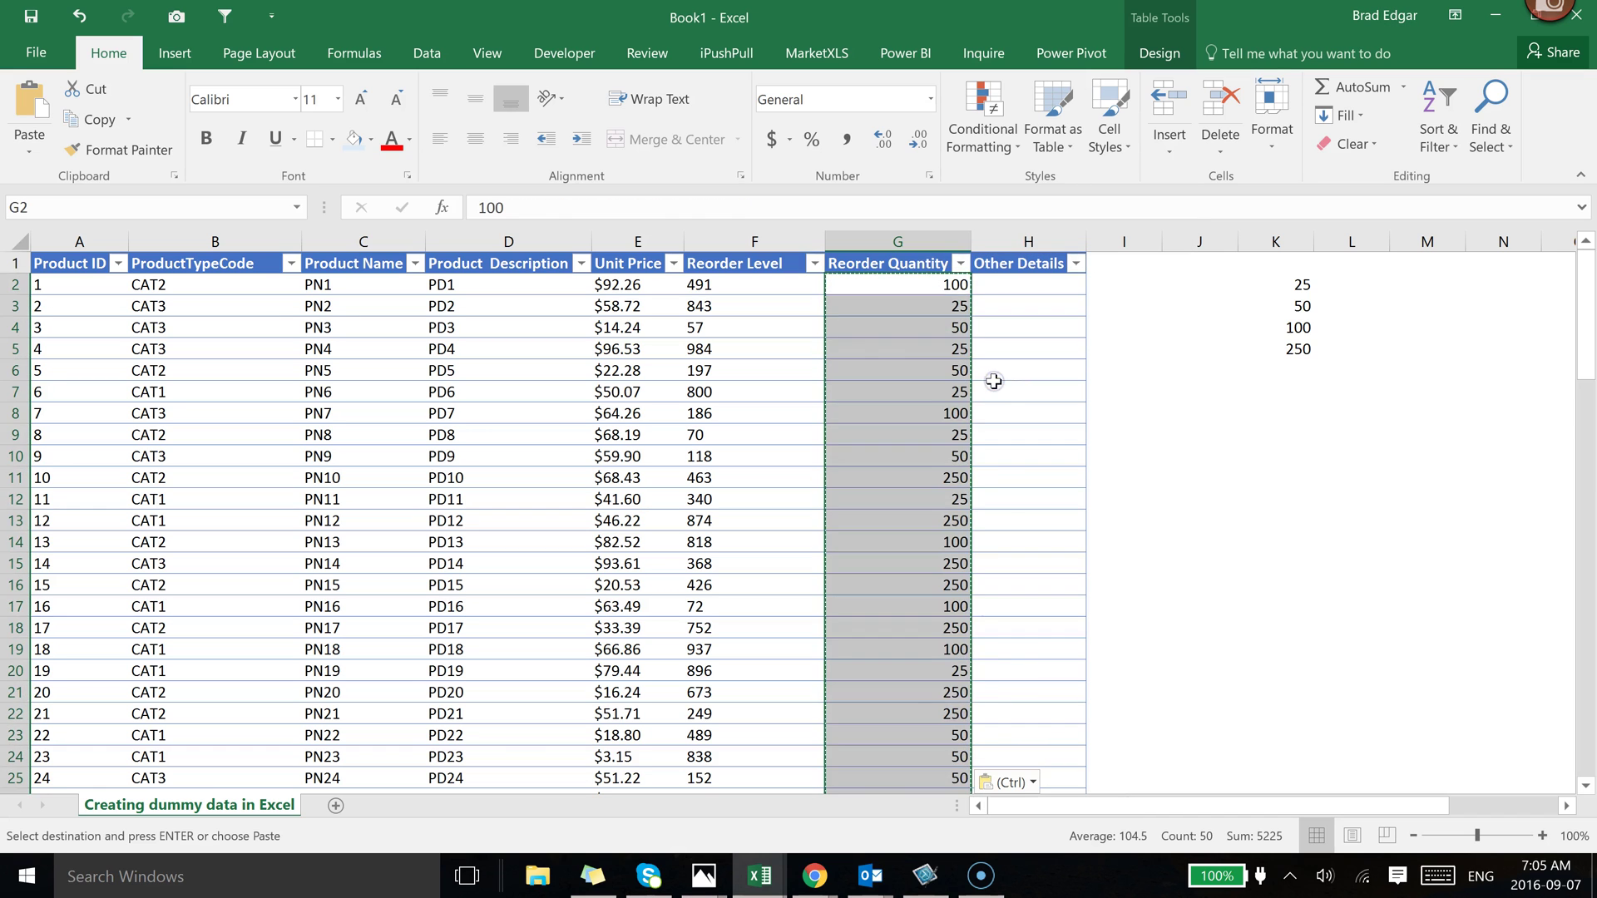
click(921, 324)
Left-align the Reorder Quantity column G
click(922, 236)
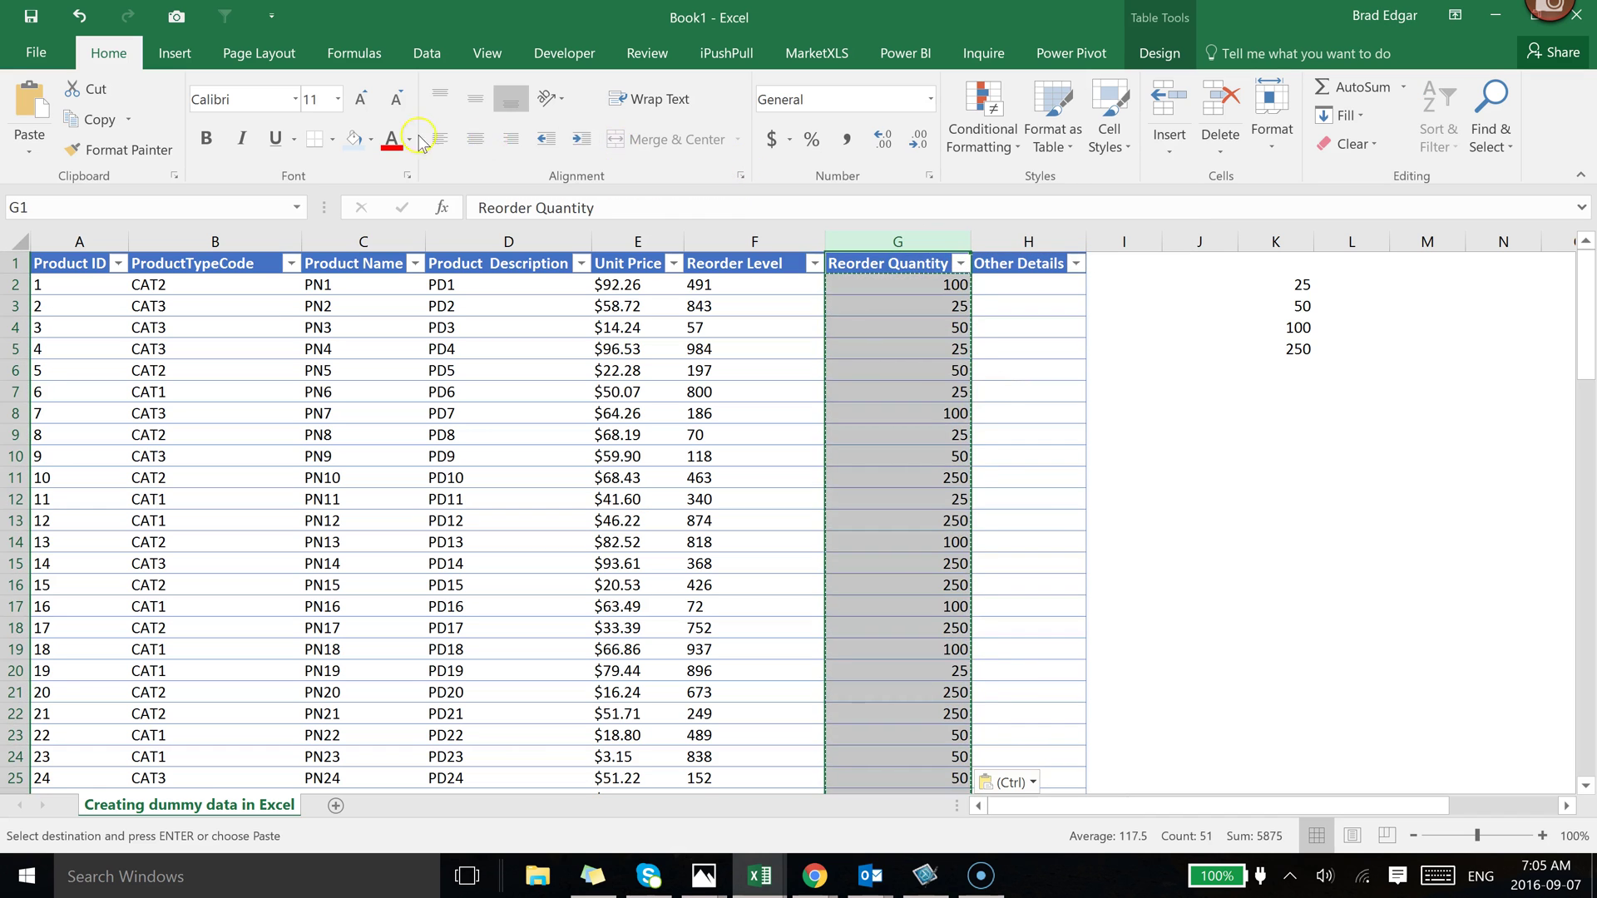
click(443, 137)
click(840, 413)
Delete helper column K holding the 25, 50, 100, 250 list
scroll(970, 333, down, 4)
scroll(969, 313, up, 4)
right_click(1295, 243)
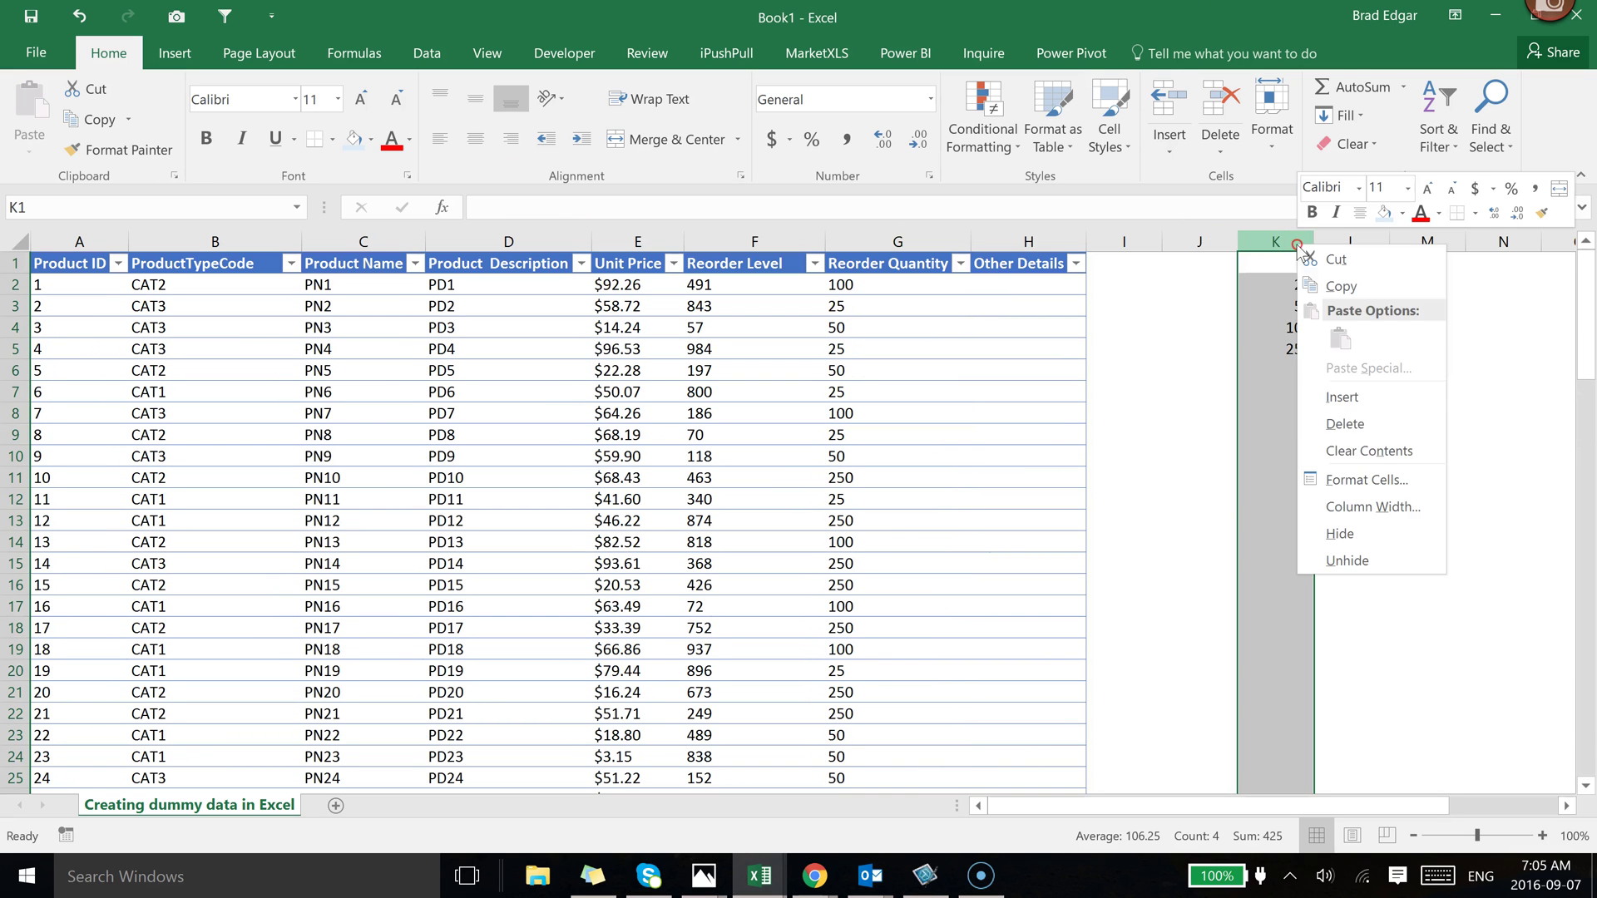
click(1344, 422)
click(1029, 453)
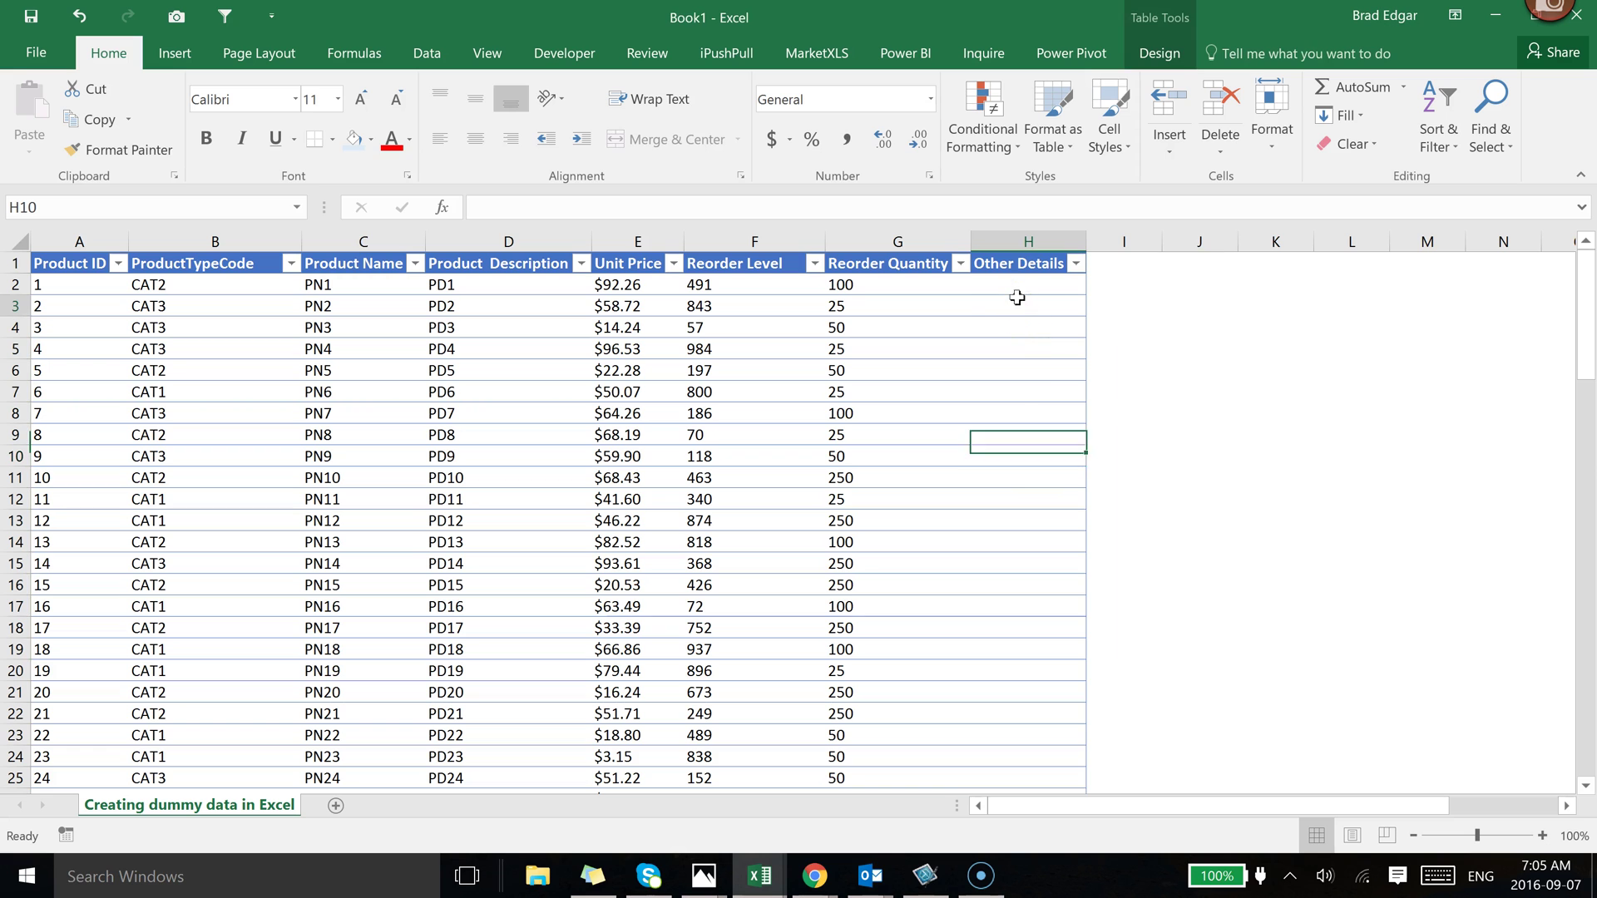
Select the whole product table body with Ctrl+A
click(1017, 297)
key(Left)
key(Down)
key(Down)
key(Down)
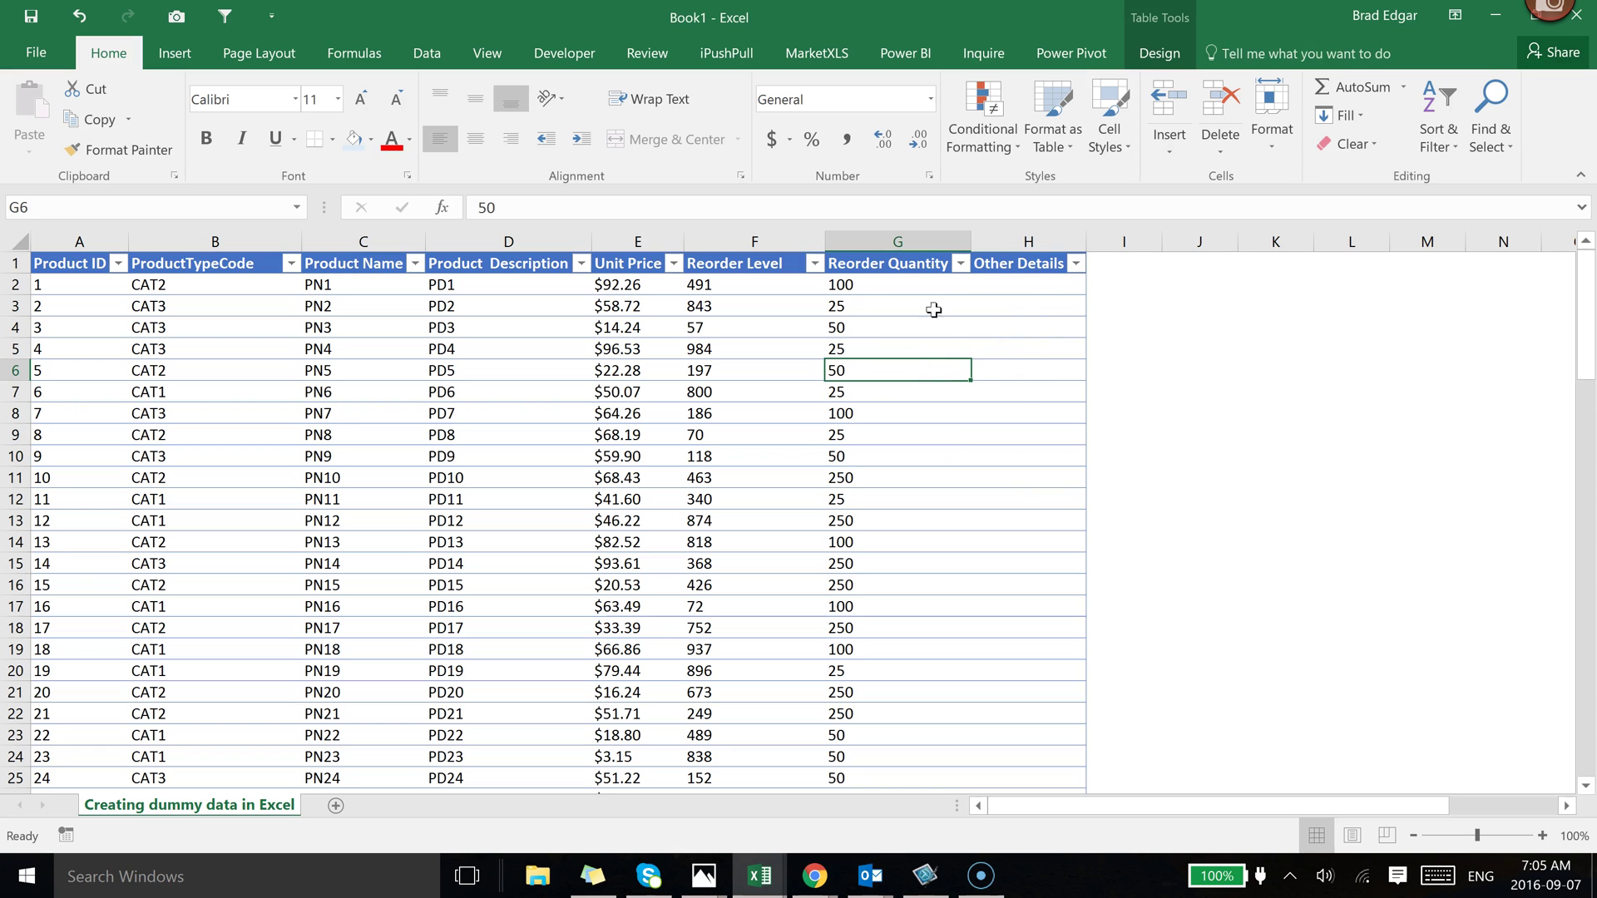
scroll(847, 383, down, 2)
scroll(847, 381, up, 2)
click(578, 563)
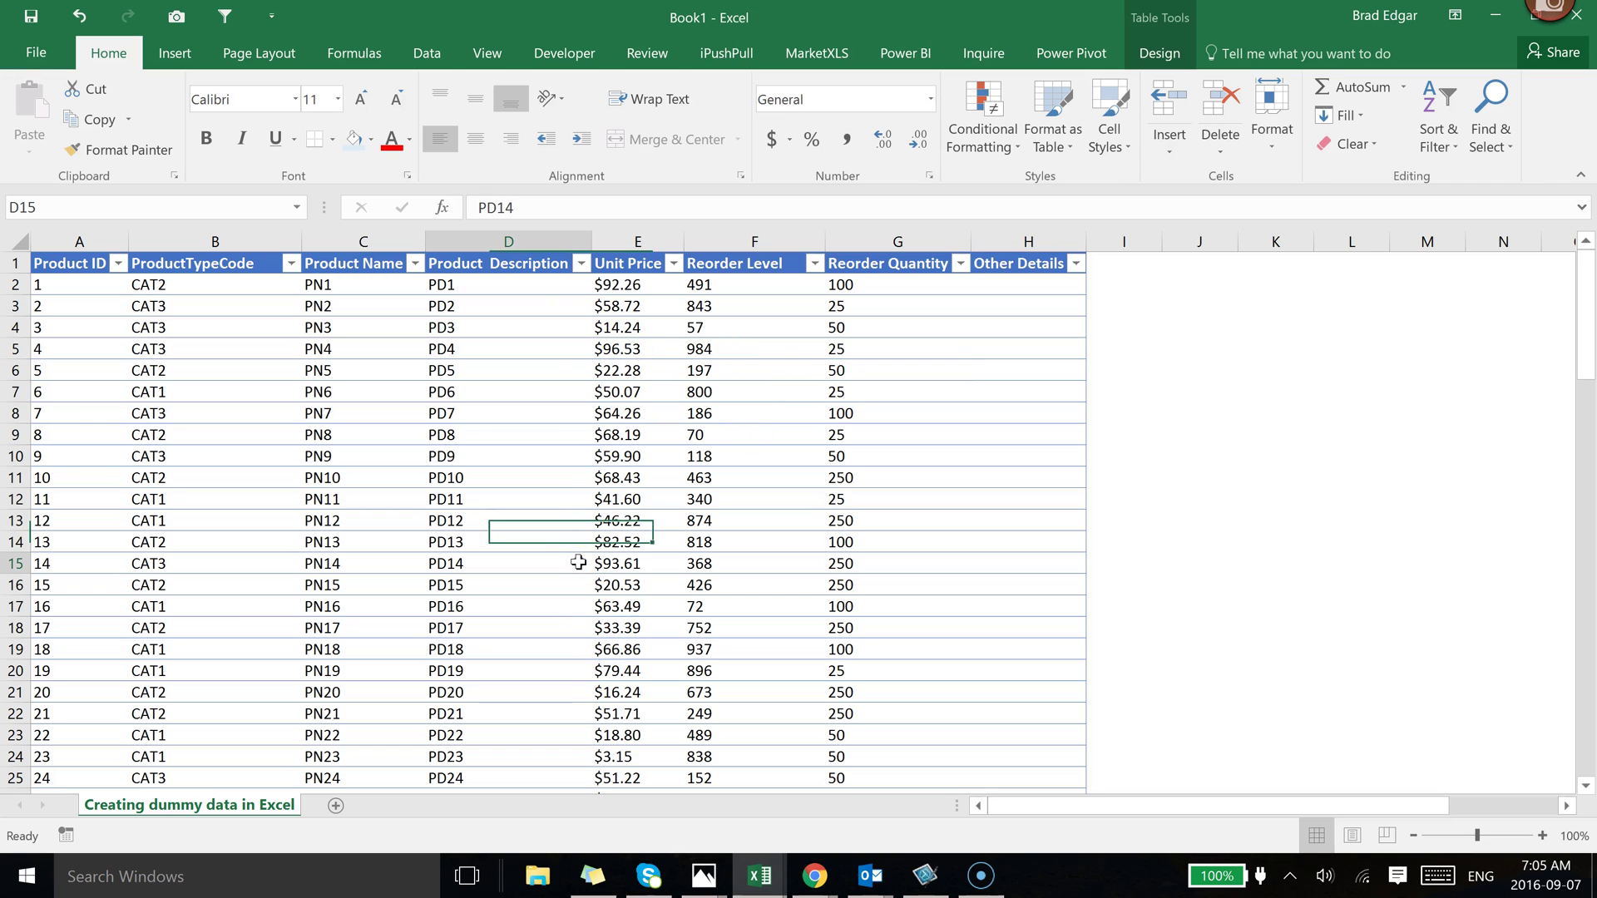
click(580, 563)
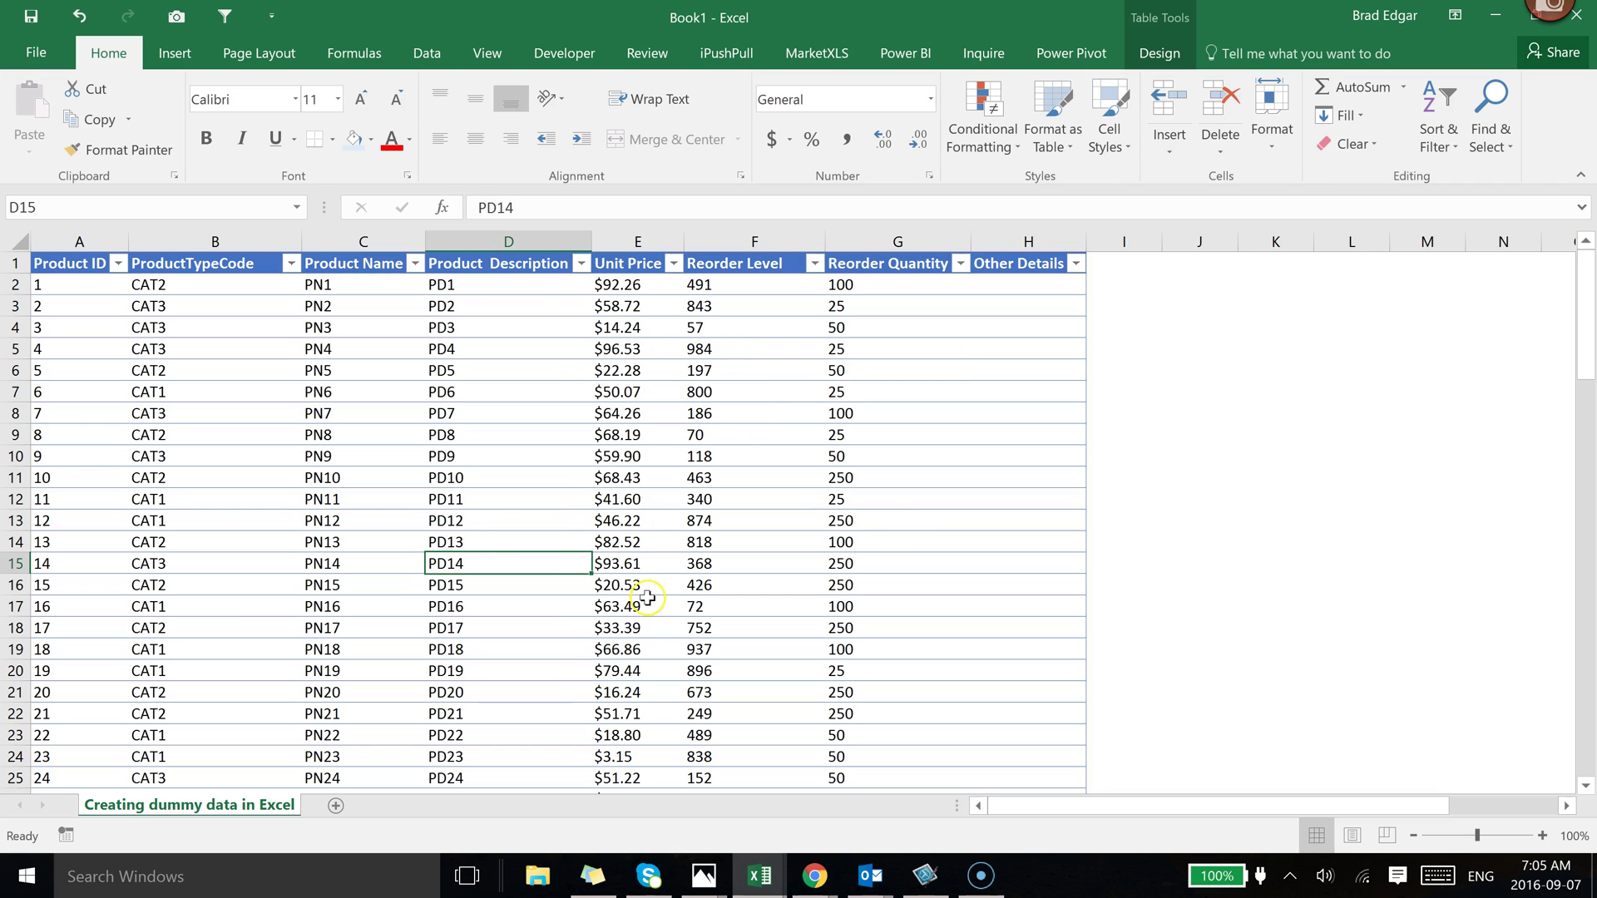
click(749, 438)
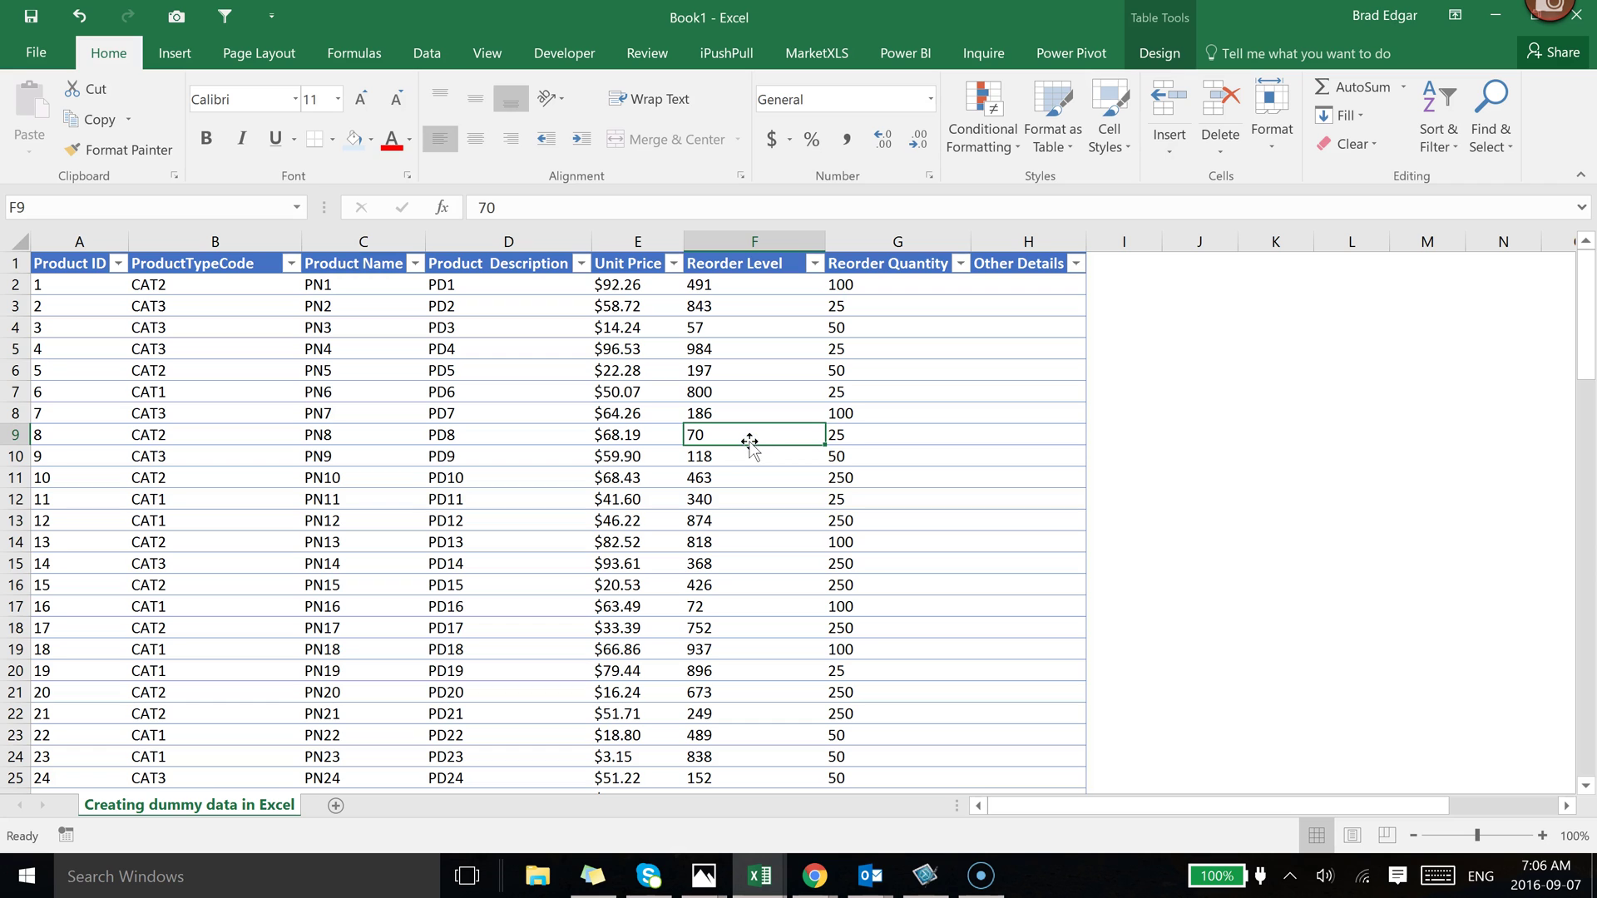
click(125, 370)
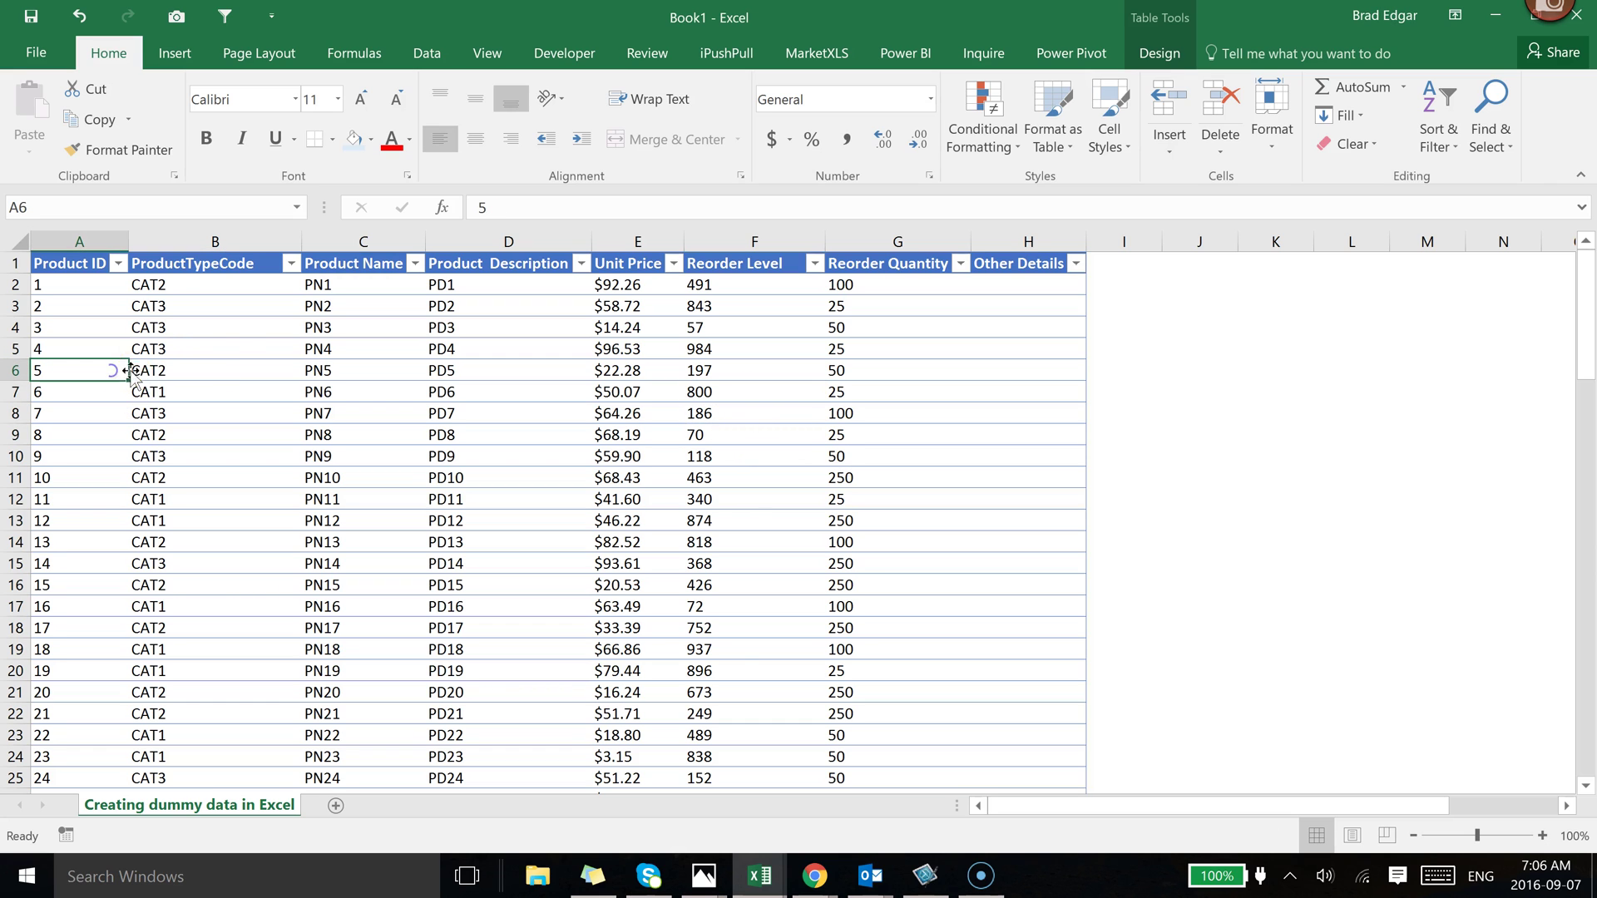
key(ctrl+a)
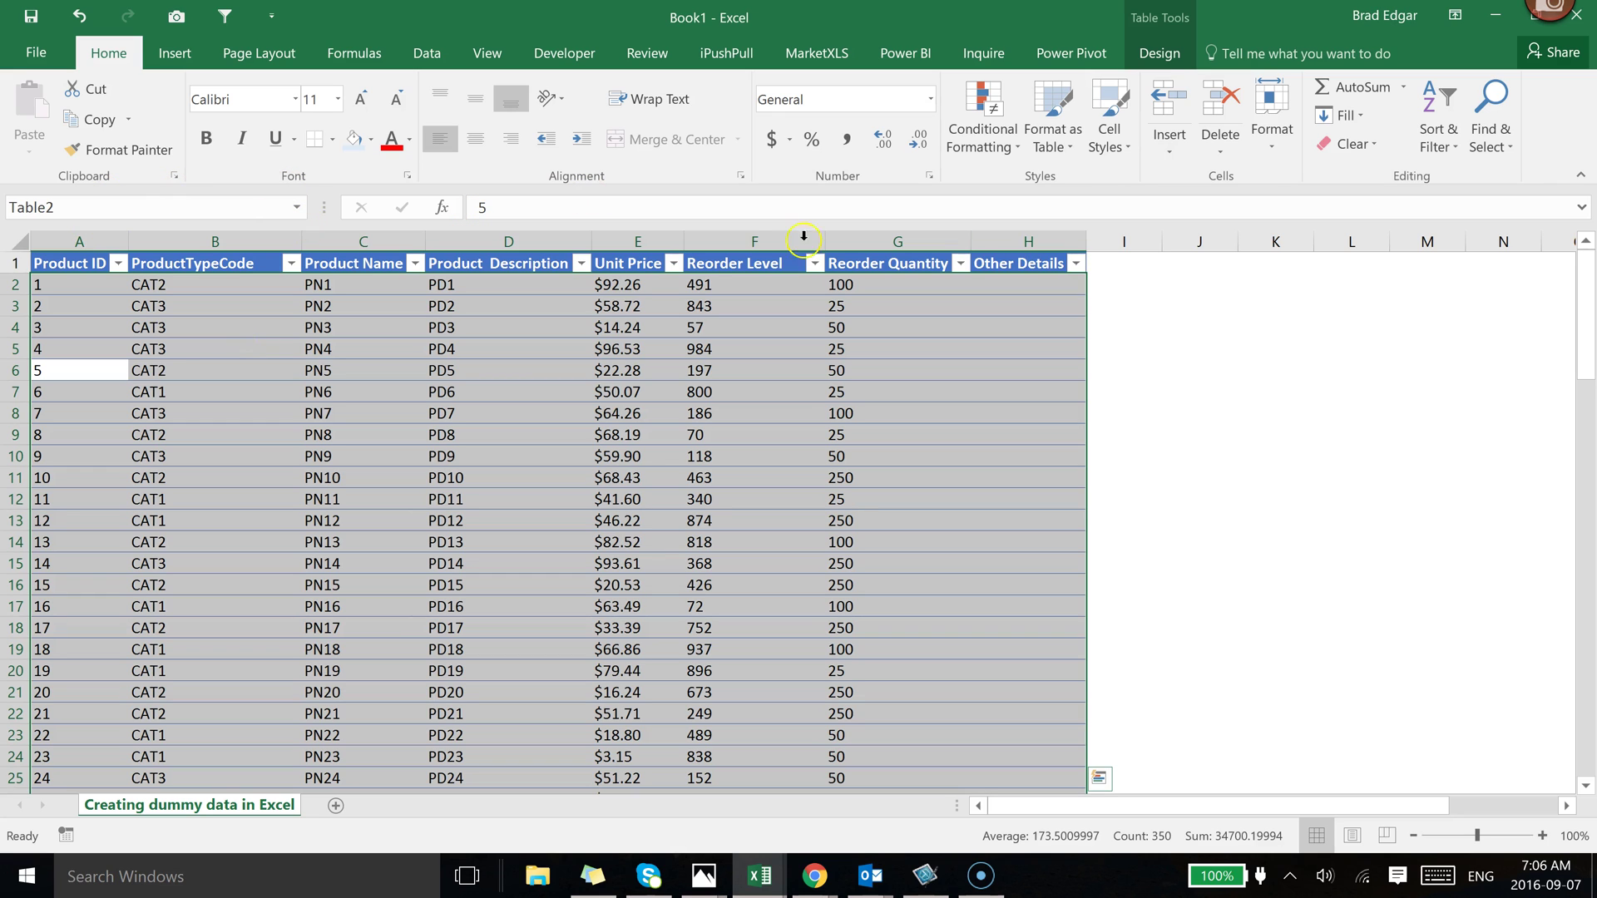
Rename the table from Table2 to ProductInfo in Table Design
click(1159, 53)
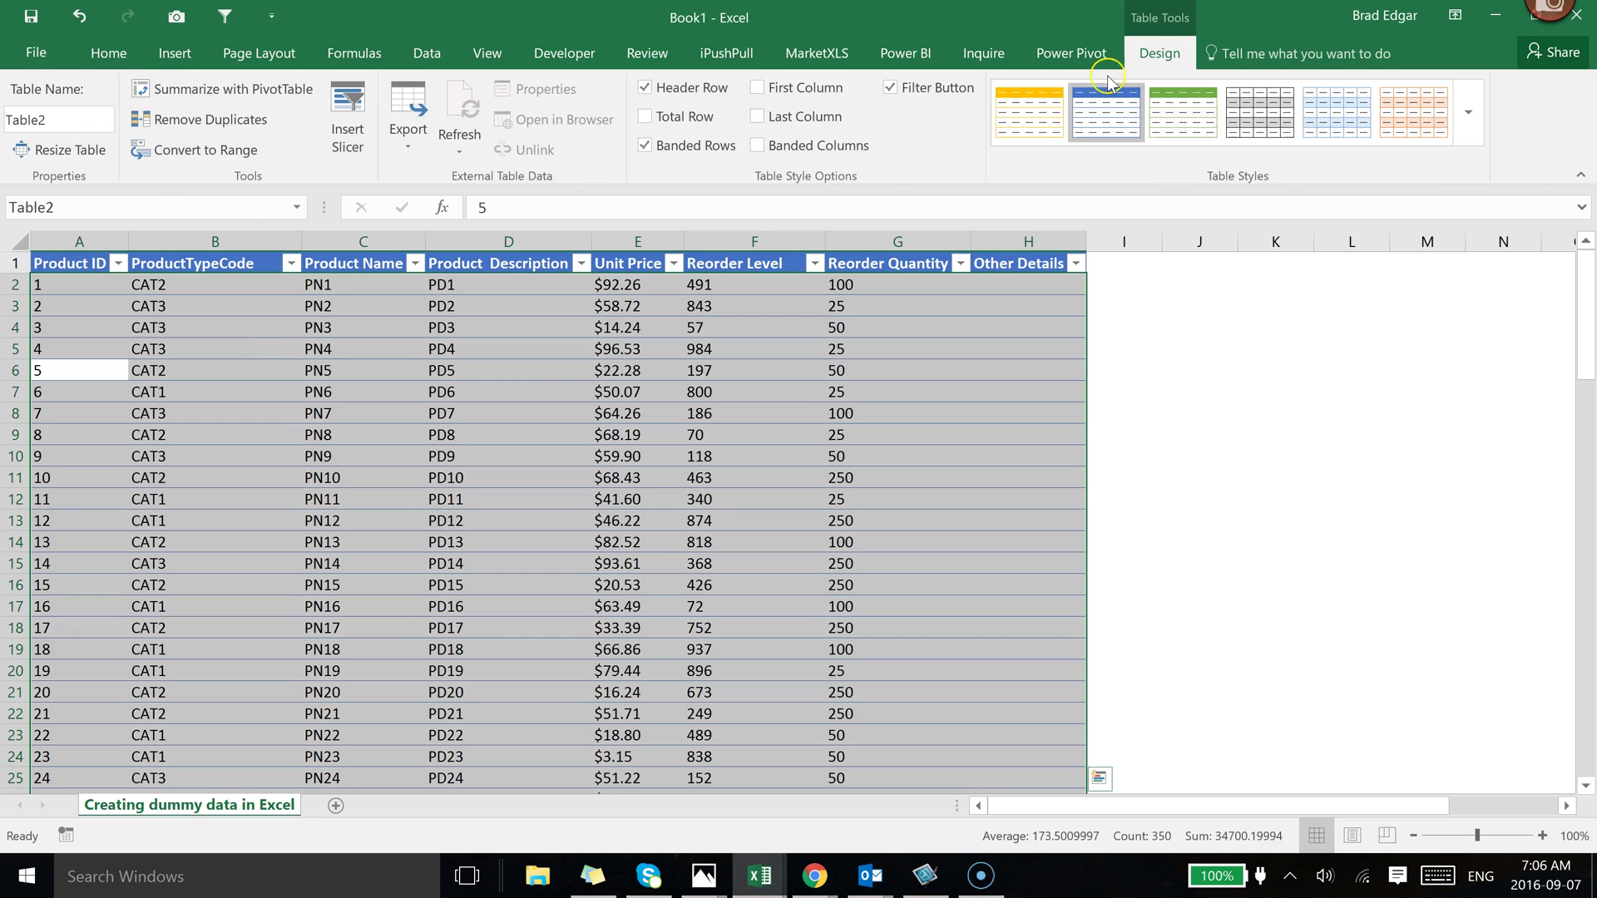
click(86, 118)
text(ProductInfo)
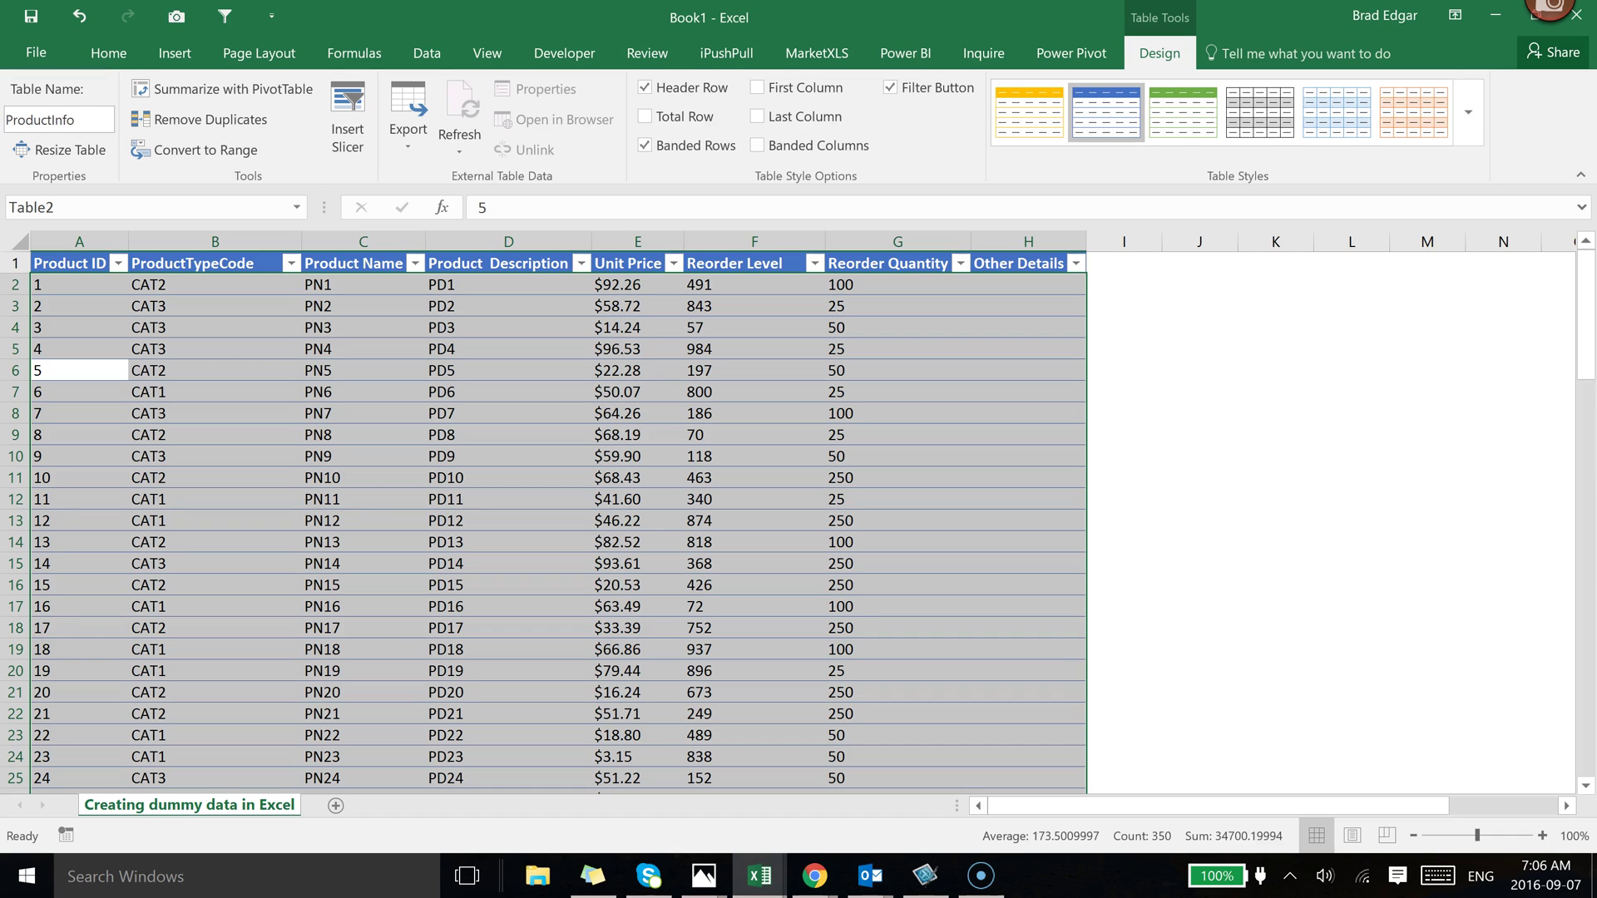
key(Return)
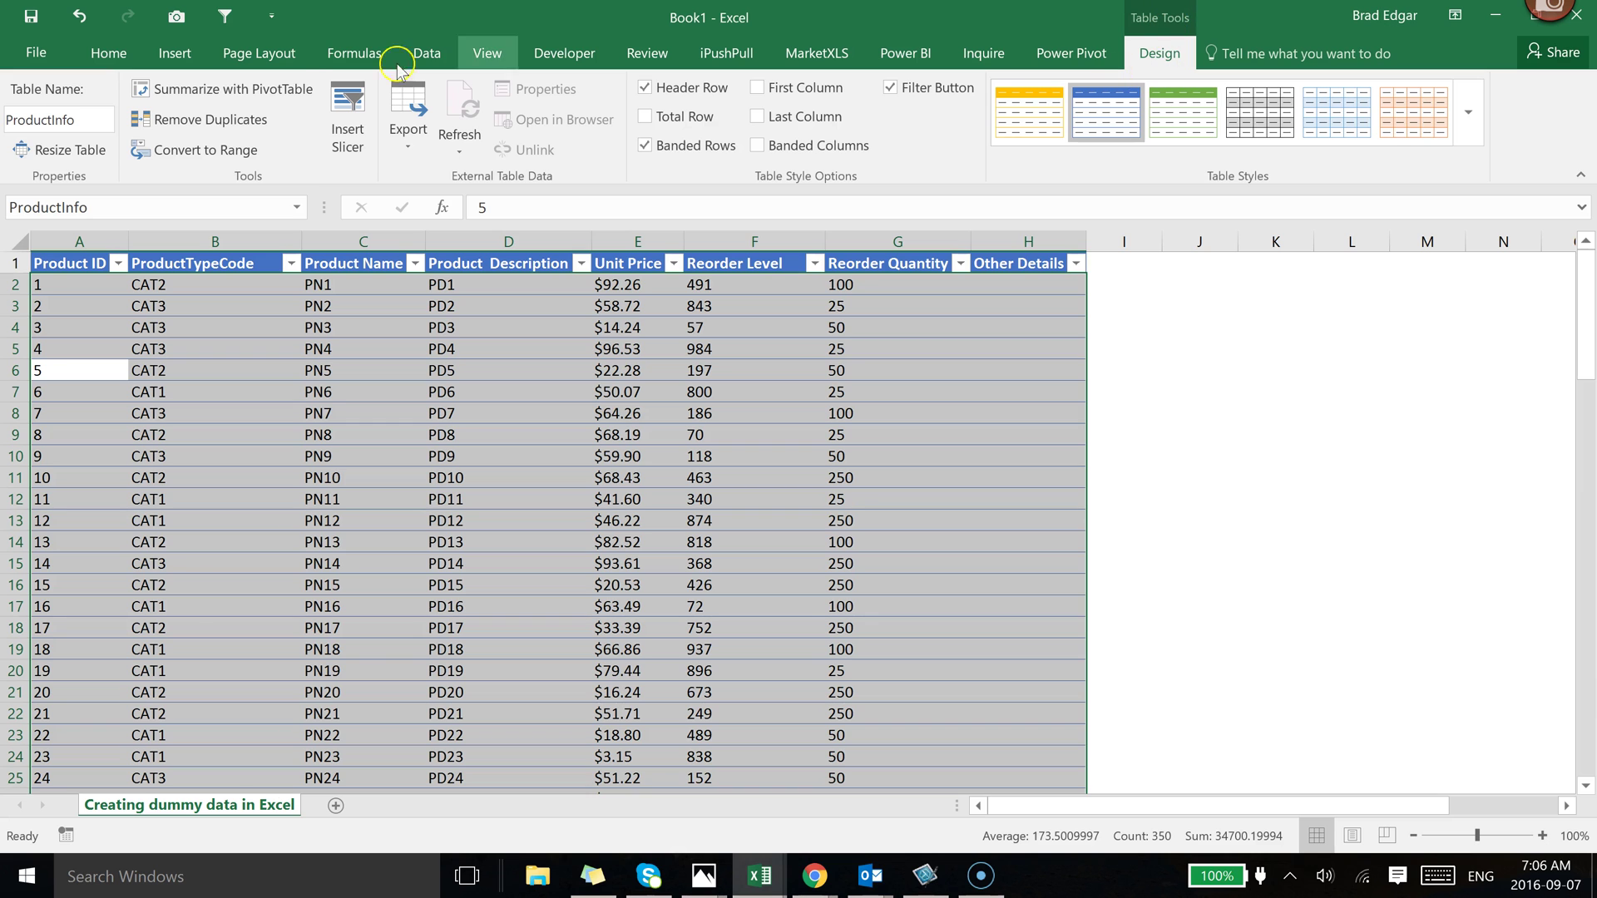
Build a Sheet2 PivotTable counting ProductTypeCode: CAT1 15, CAT2 19, CAT3 16
click(279, 89)
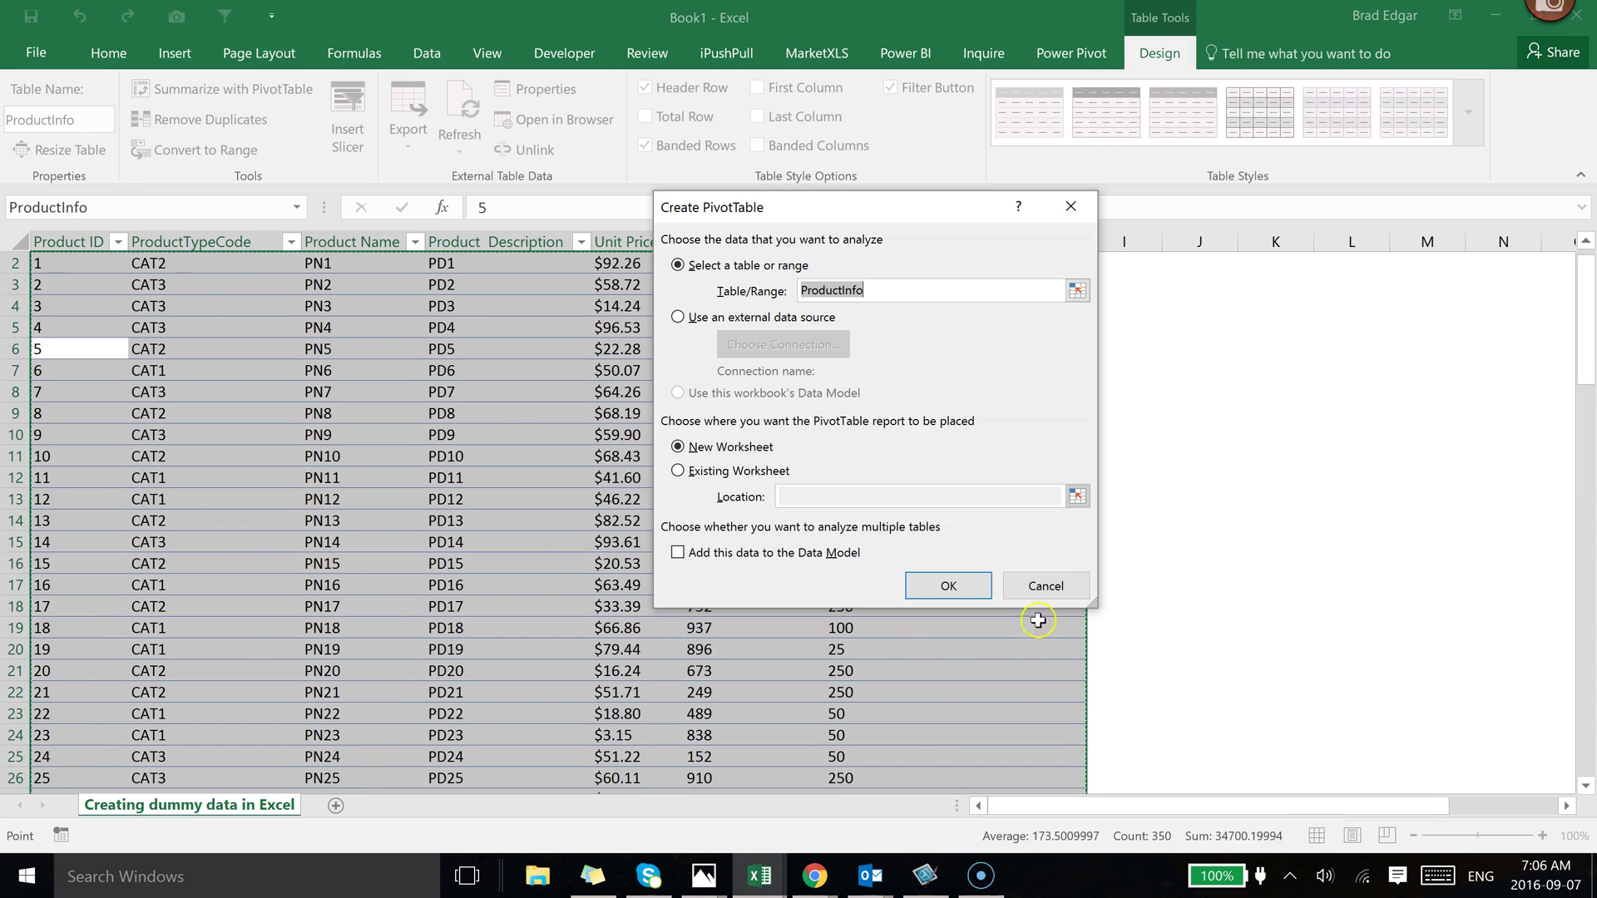
click(955, 583)
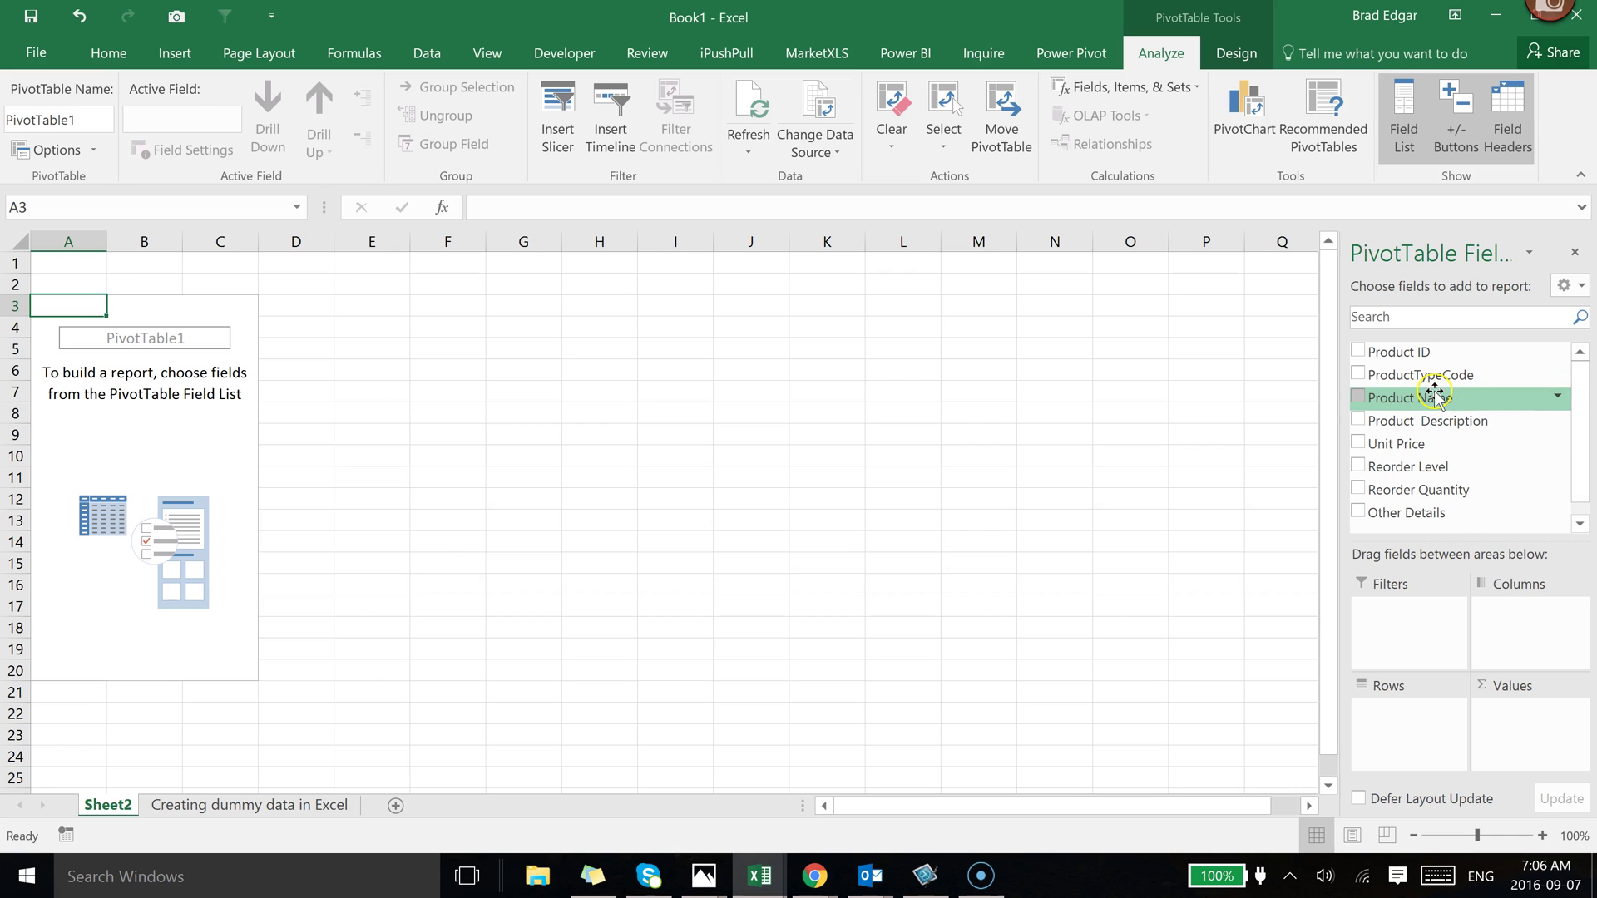
drag(1454, 376, 1407, 750)
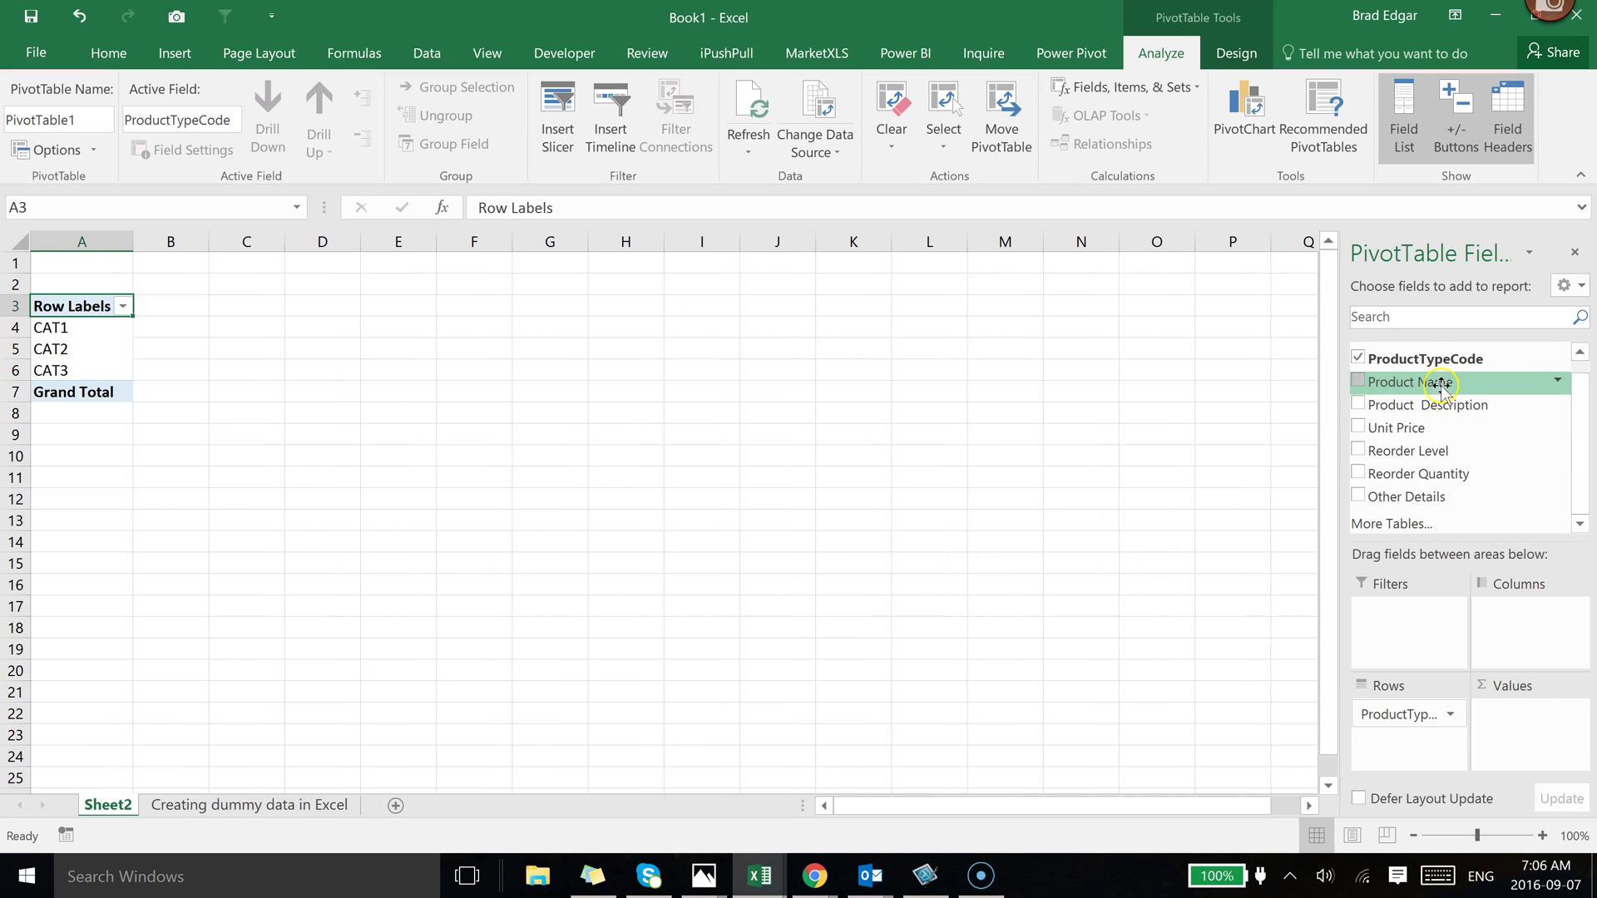
drag(1436, 361, 1500, 726)
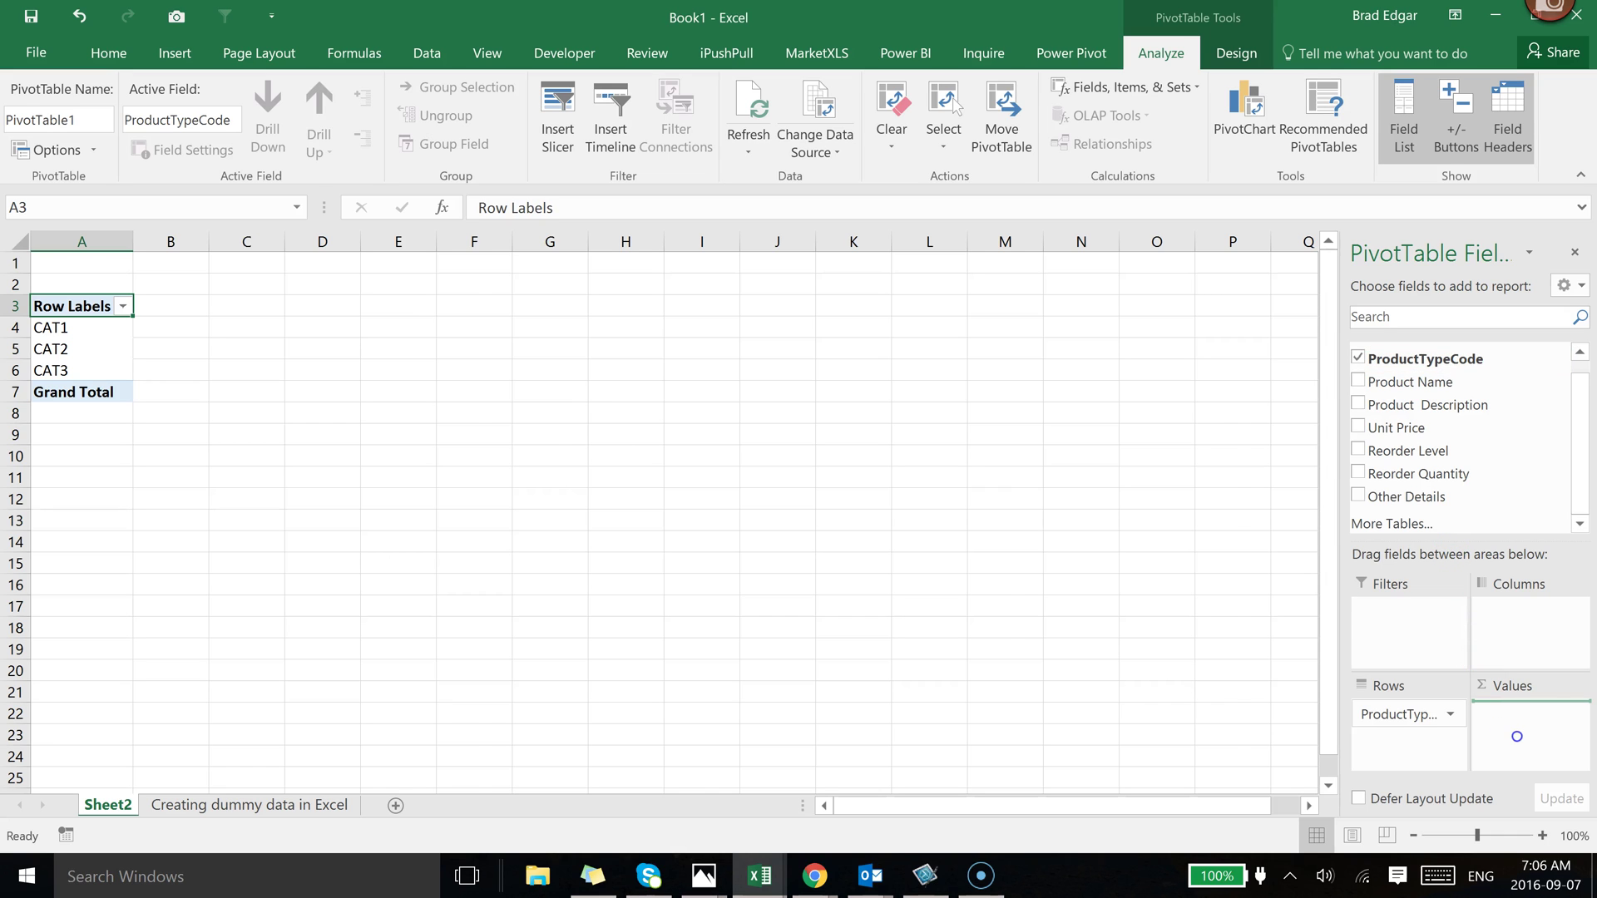
drag(1517, 742, 1517, 742)
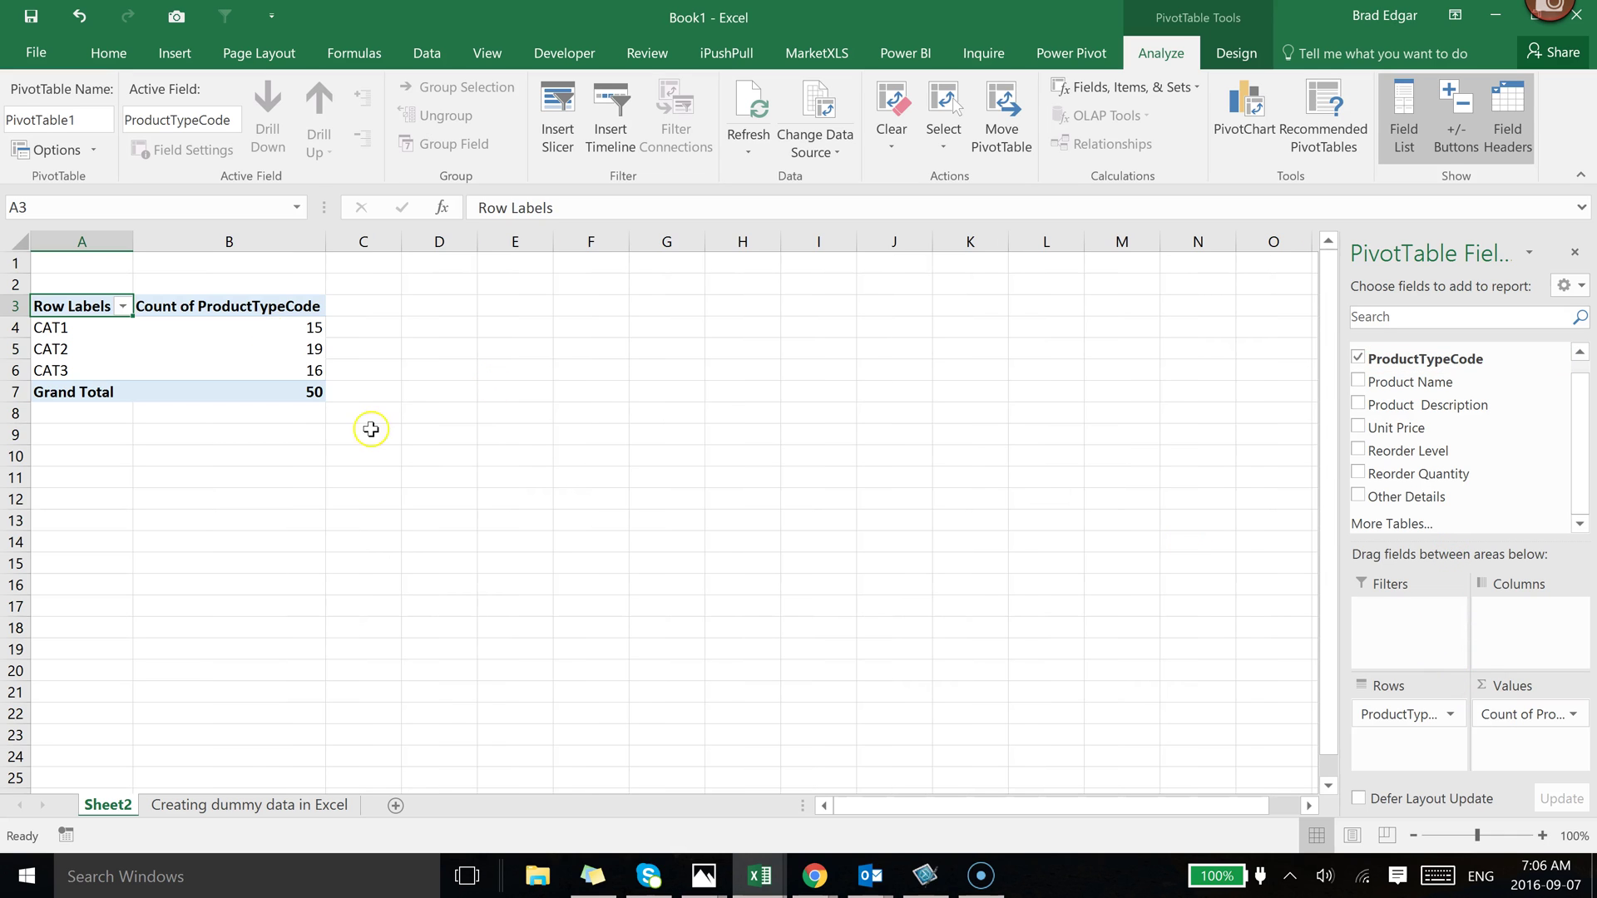
click(51, 326)
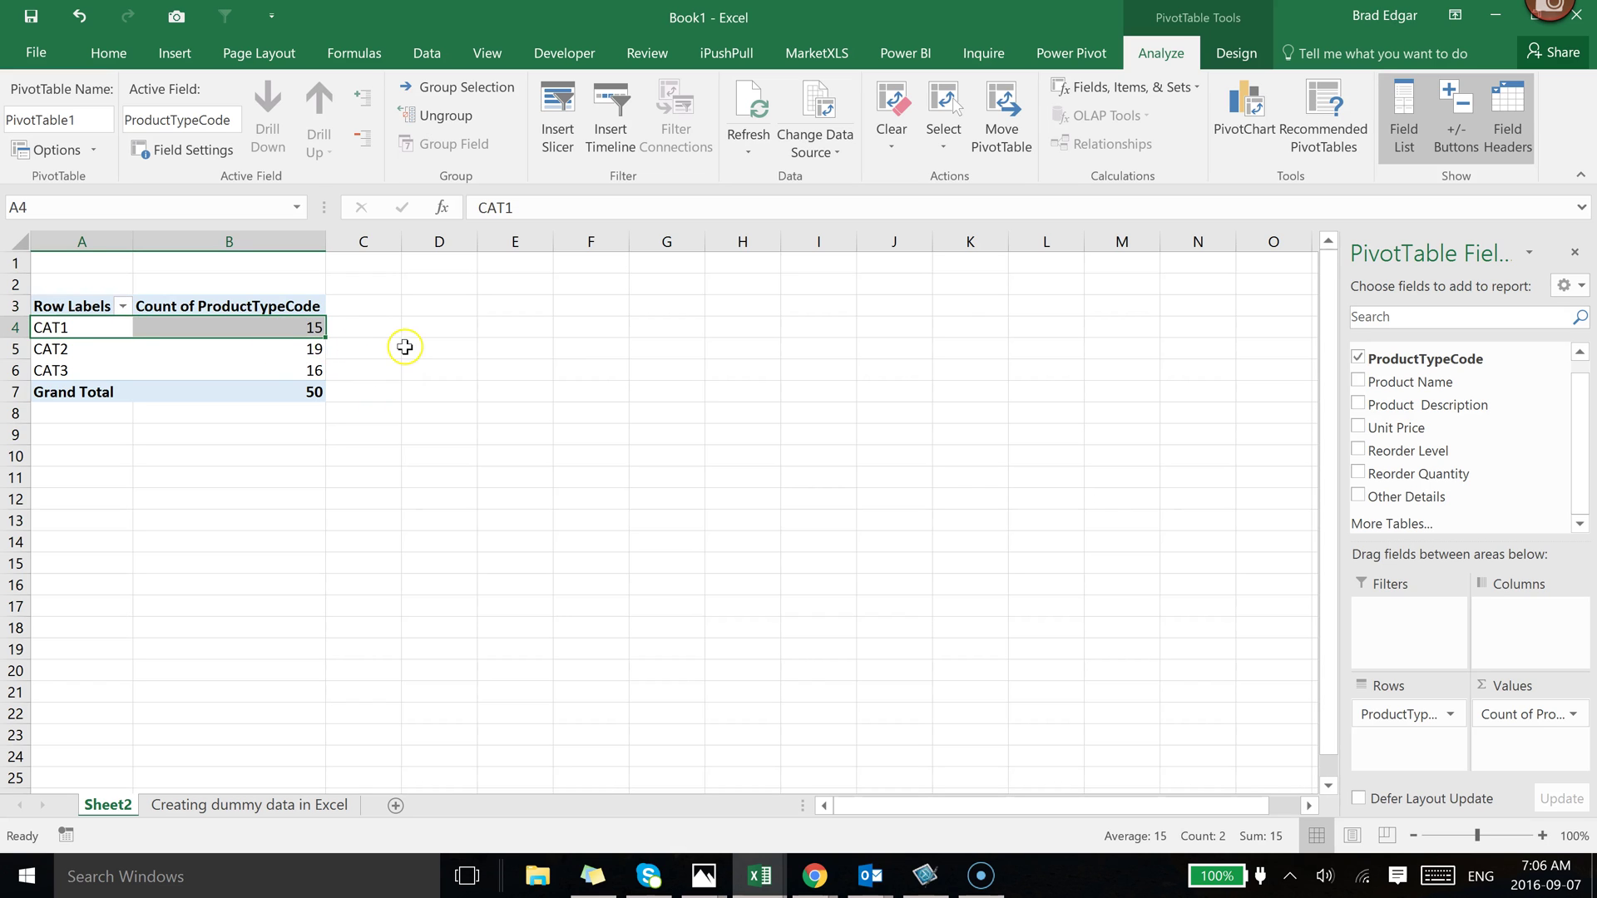
click(281, 350)
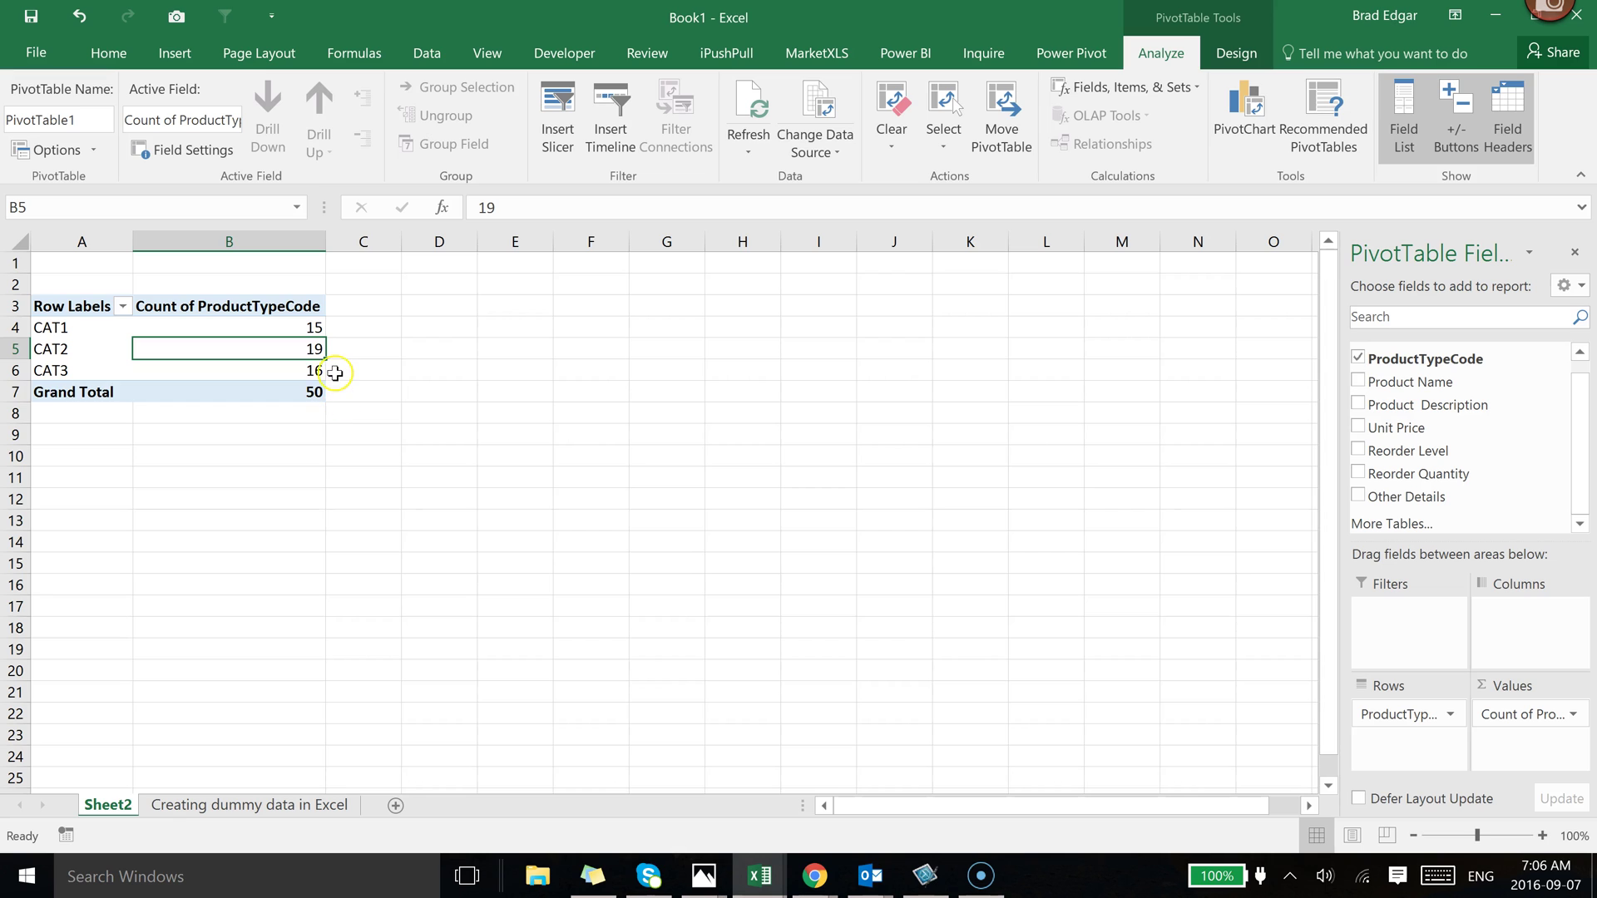
click(306, 376)
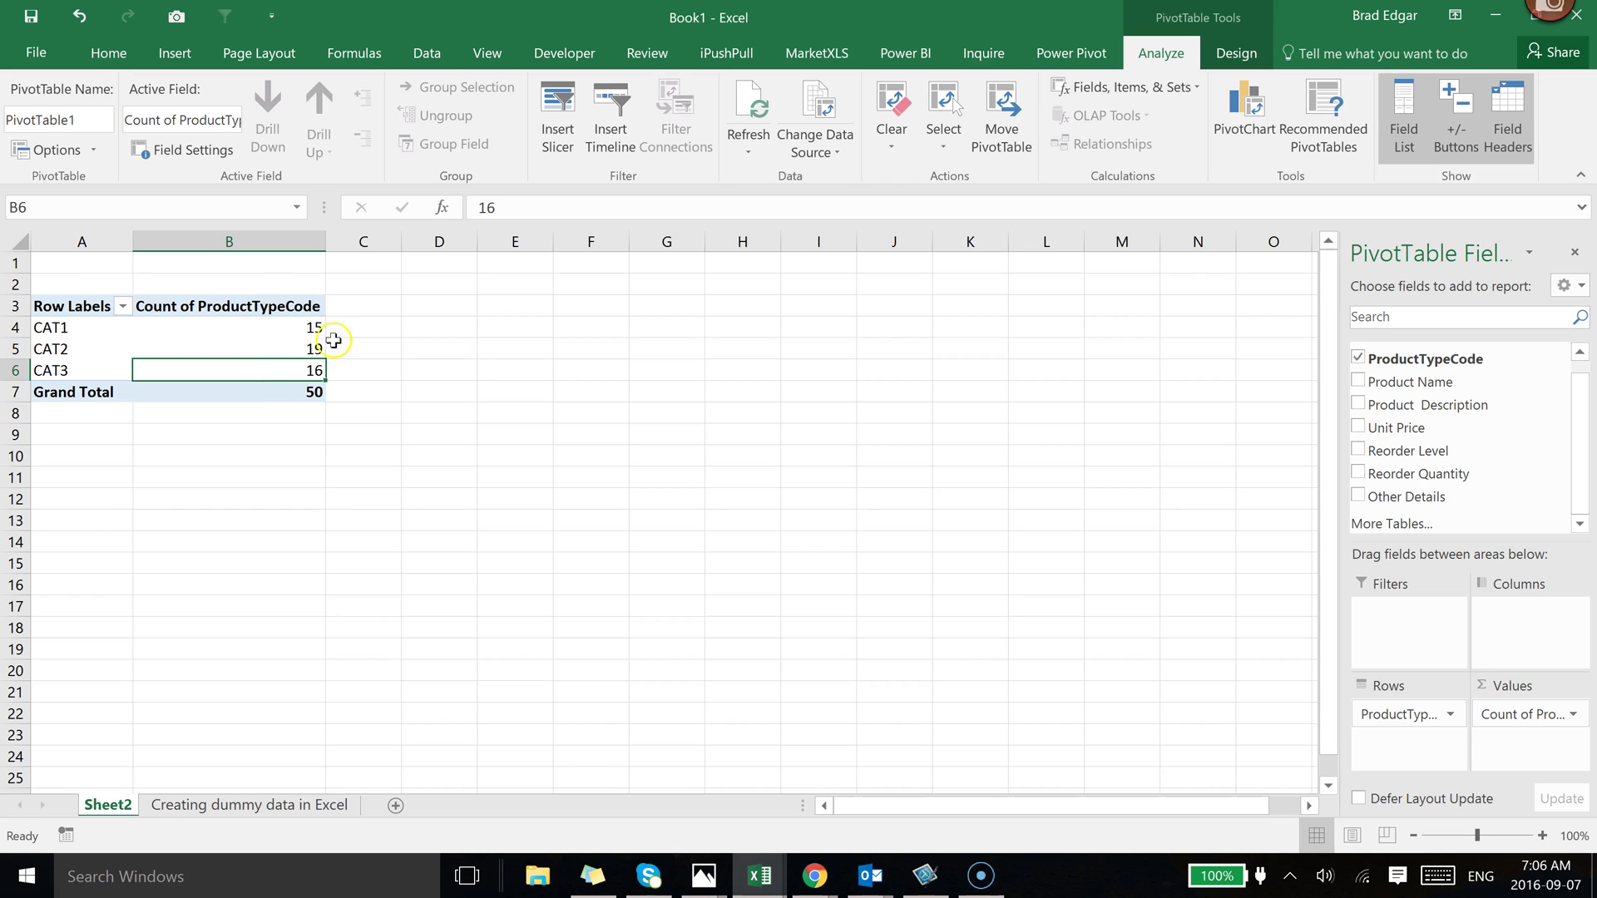
Drill into the CAT2 count of 19 to list those products on a new Sheet3
mouse_move(309, 350)
double_click(312, 347)
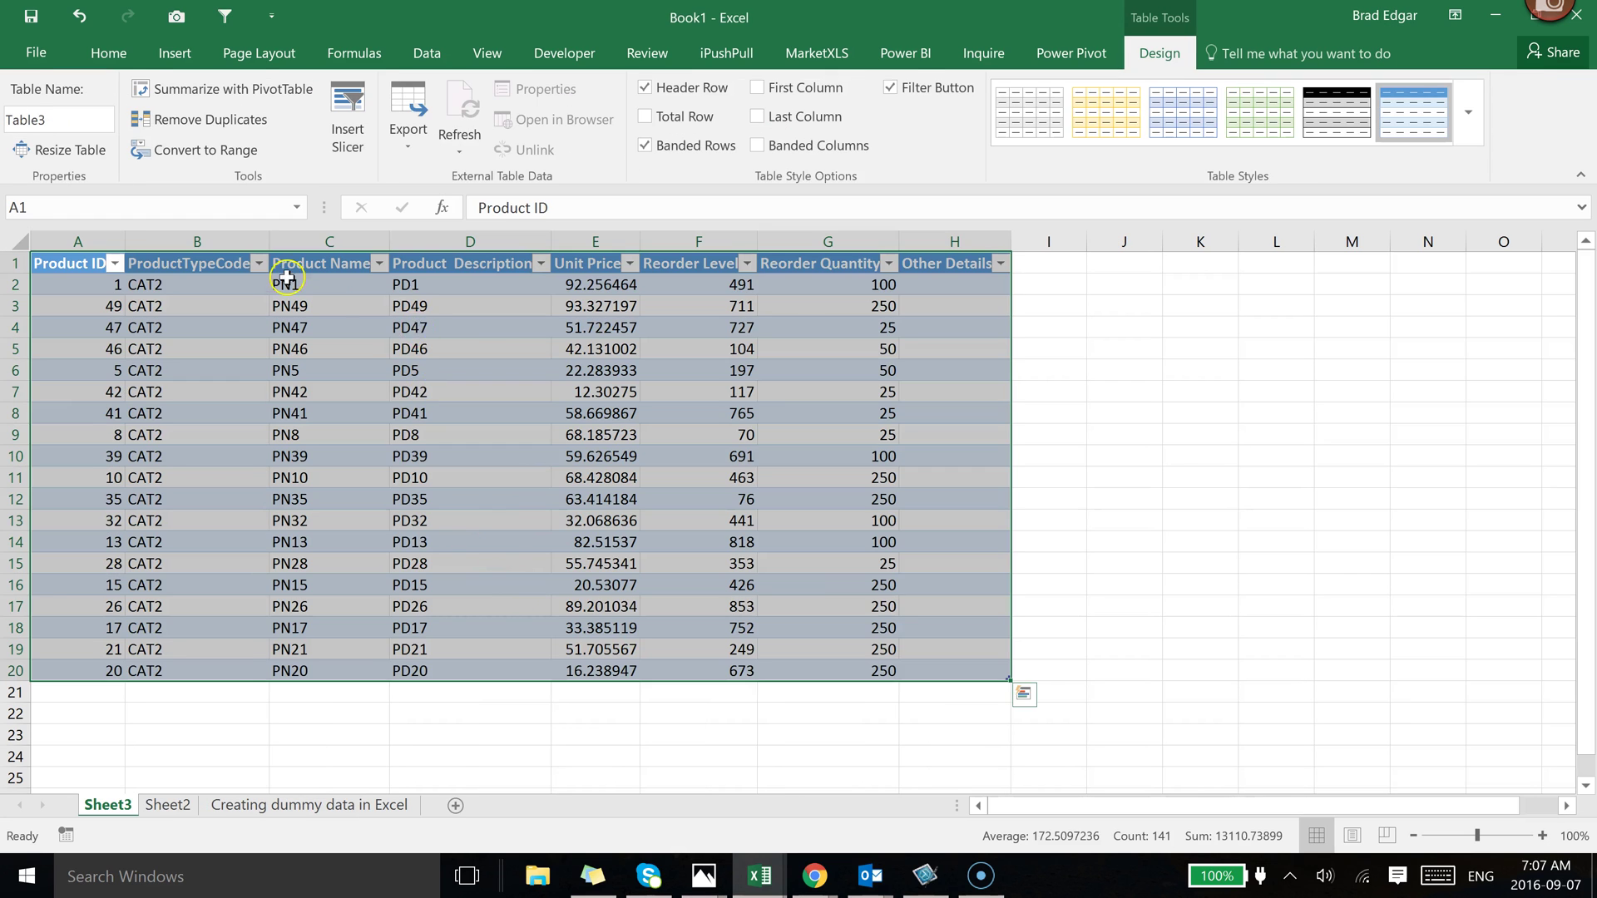